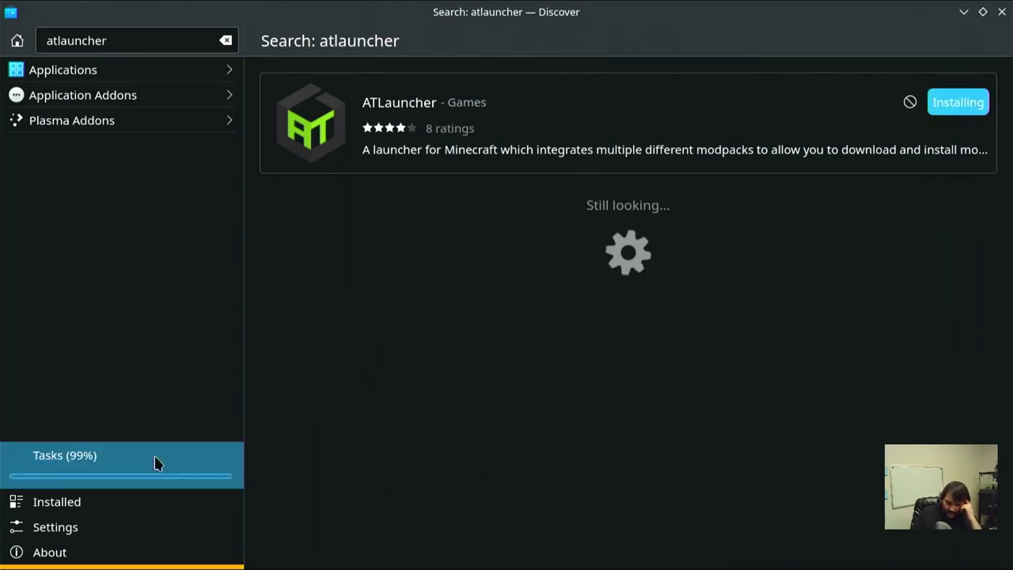
- Watch the ATLauncher install finish in Tasks, then open ATLauncher's app page in Discover
left_click(156, 461)
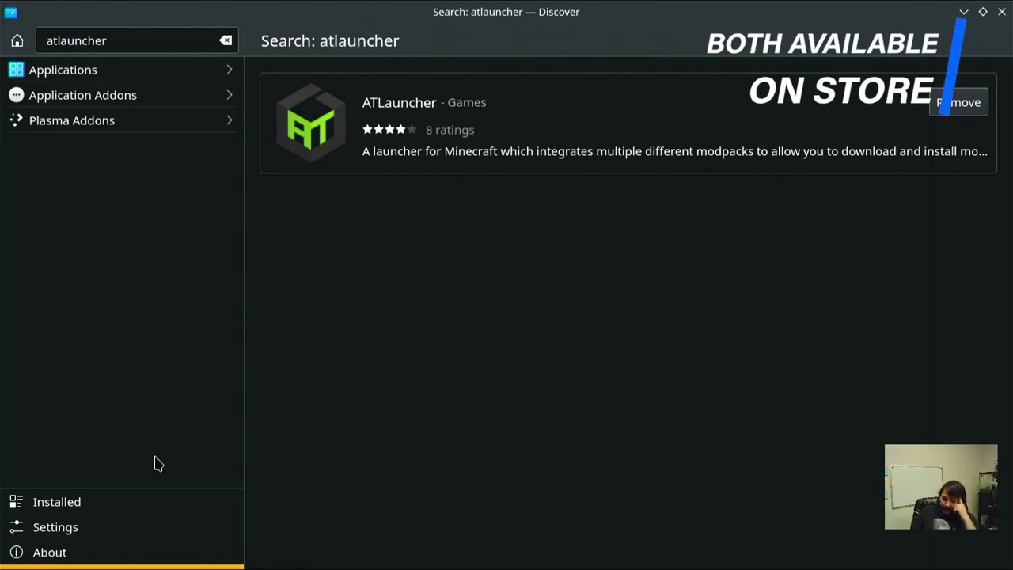
left_click(781, 143)
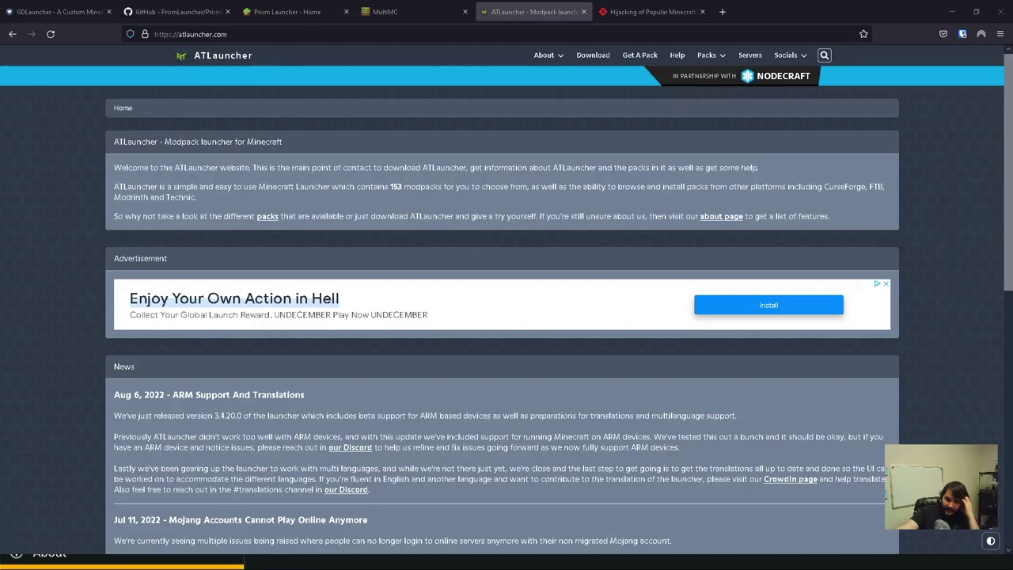
- Switch from Firefox back to Discover and launch ATLauncher
key("alt+Tab")
left_click(963, 46)
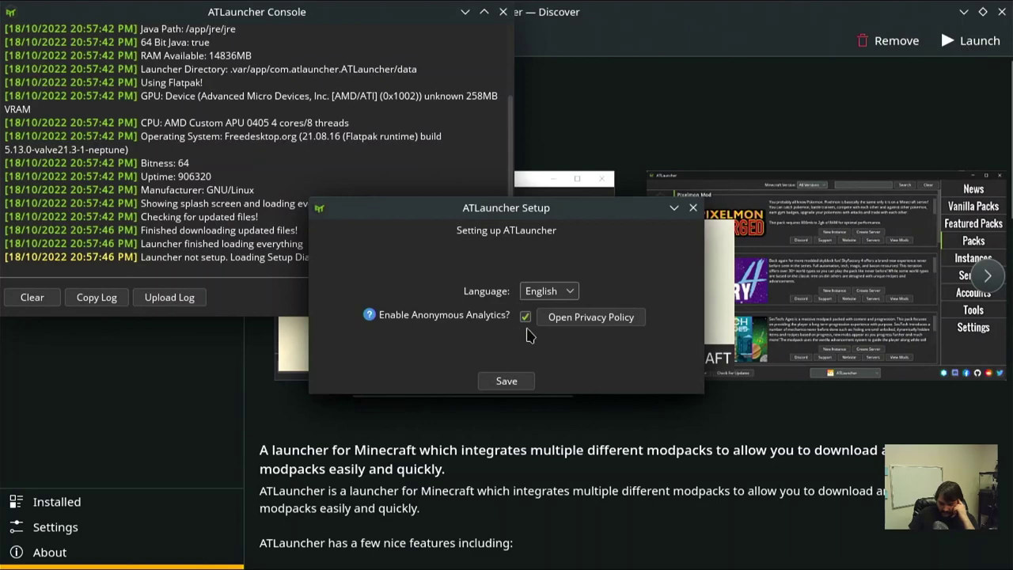
- Save ATLauncher's first-run setup with anonymous analytics disabled and view the Instances page
left_click(524, 315)
left_click(513, 380)
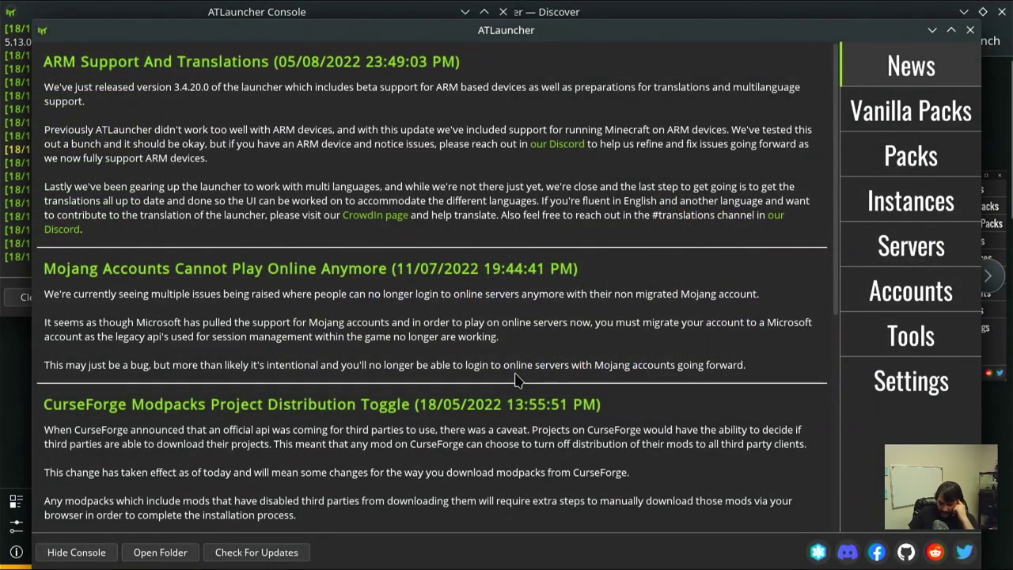
left_click(949, 206)
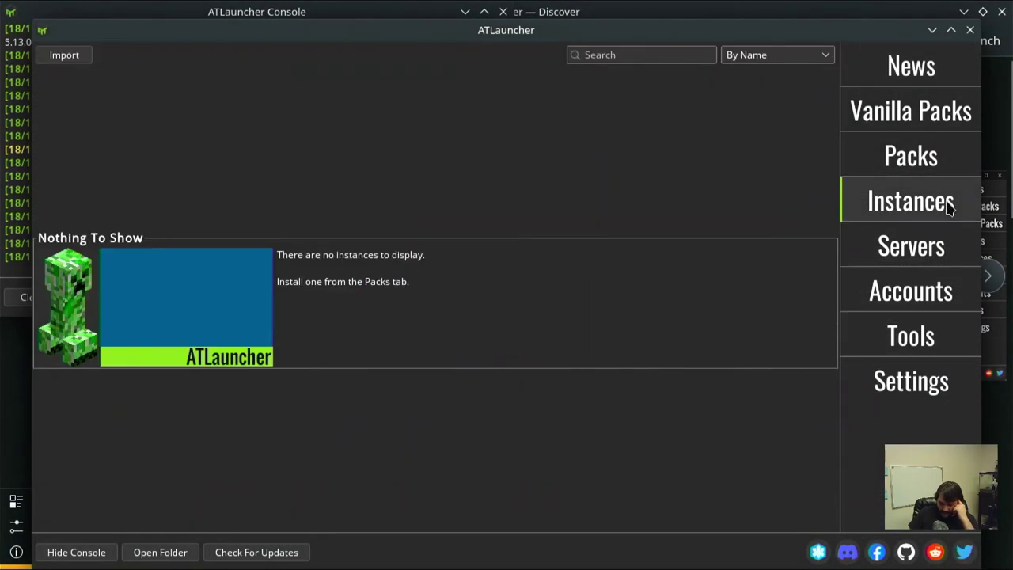
- Browse the Servers, Accounts, Tools and Settings tabs, ending on the vanilla Minecraft versions
left_click(949, 251)
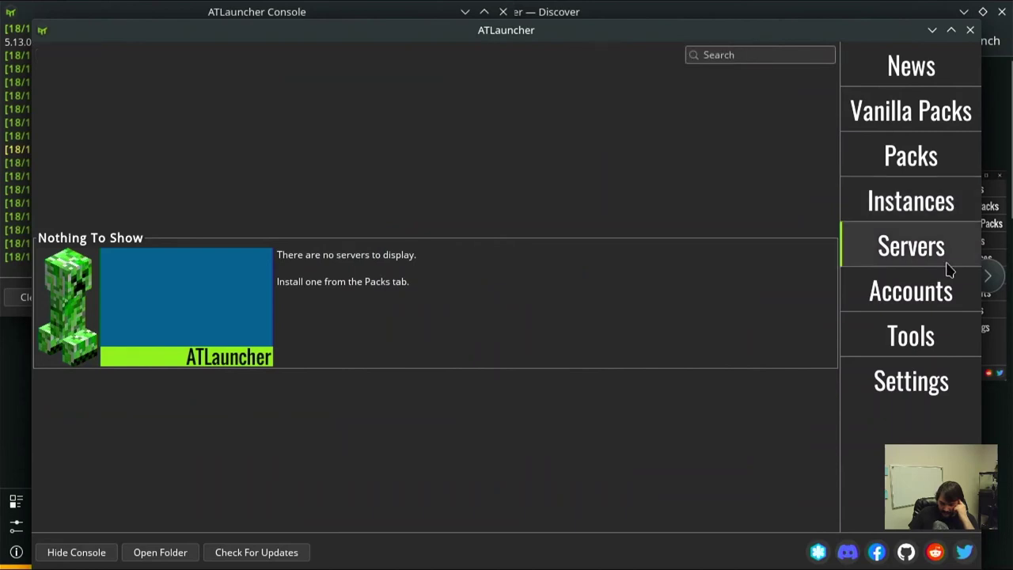
left_click(947, 289)
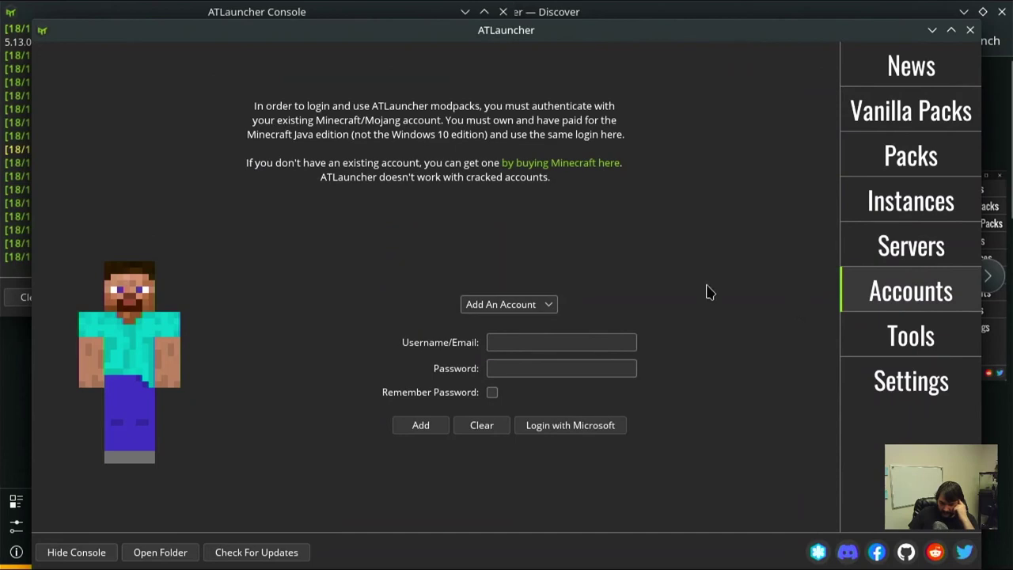
left_click(913, 338)
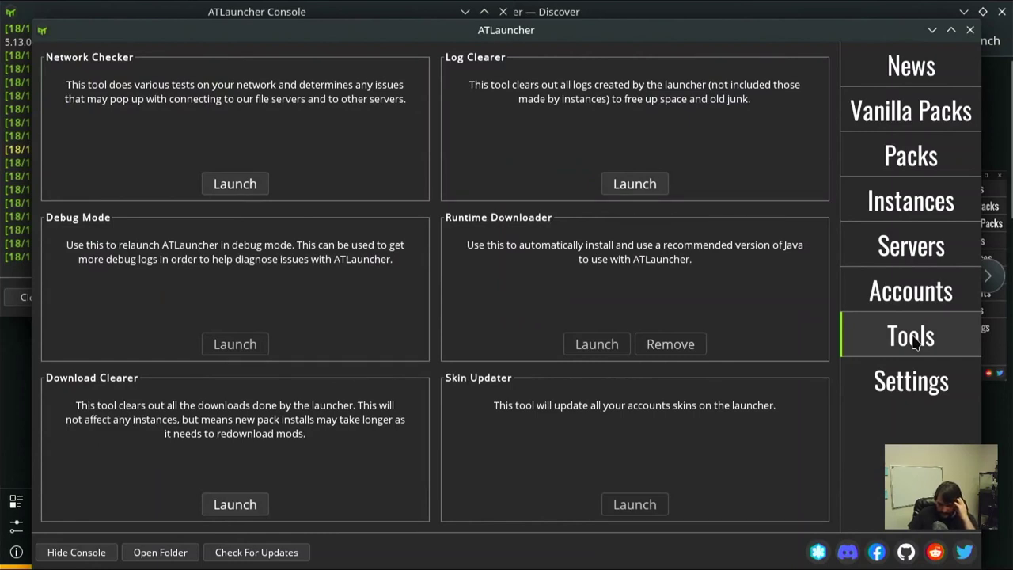
left_click(948, 384)
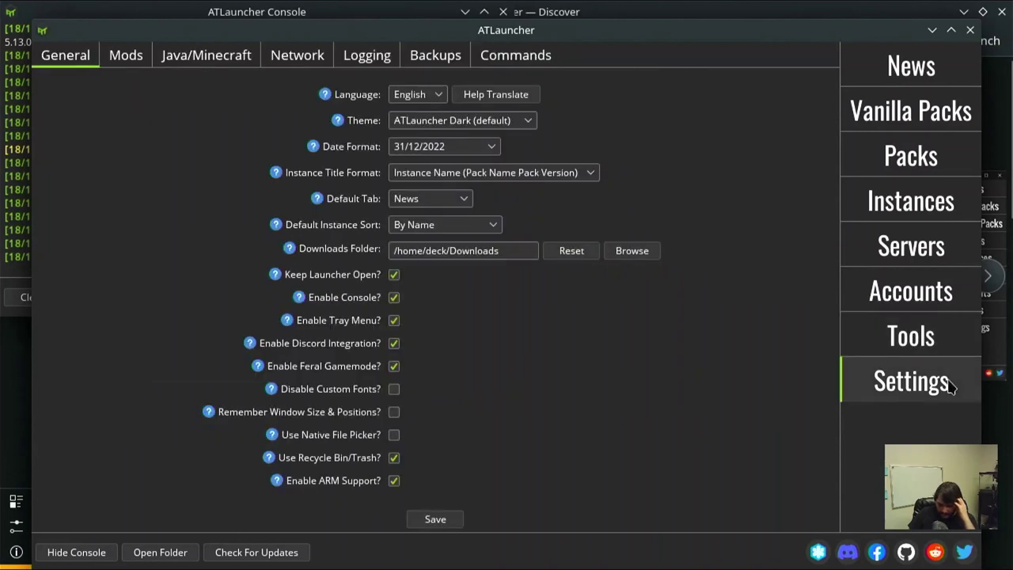
left_click(945, 114)
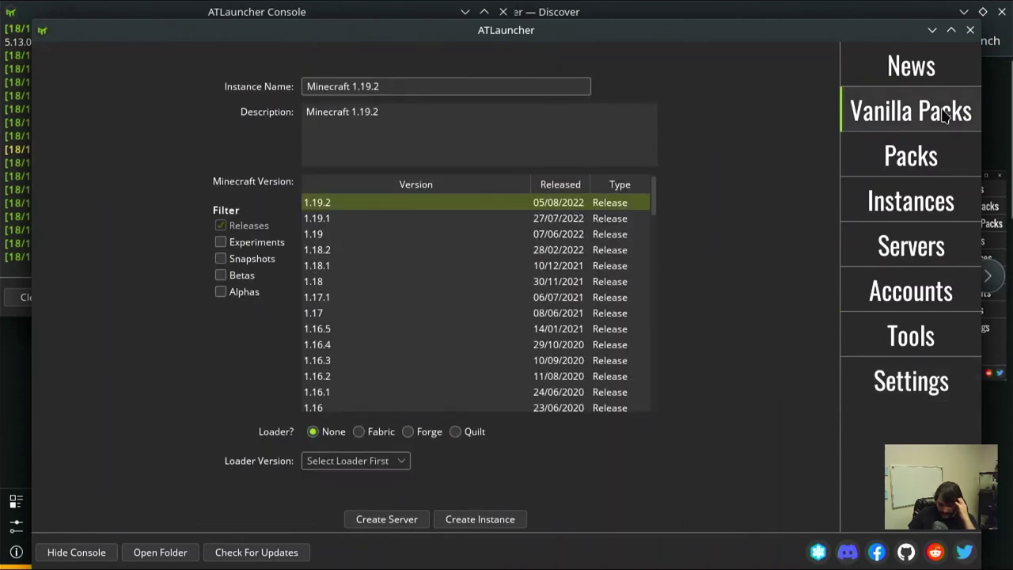
- Browse Modrinth, CurseForge, Technic, FTB and ATLauncher modpacks, then return to the empty Instances page
left_click(935, 193)
left_click(923, 150)
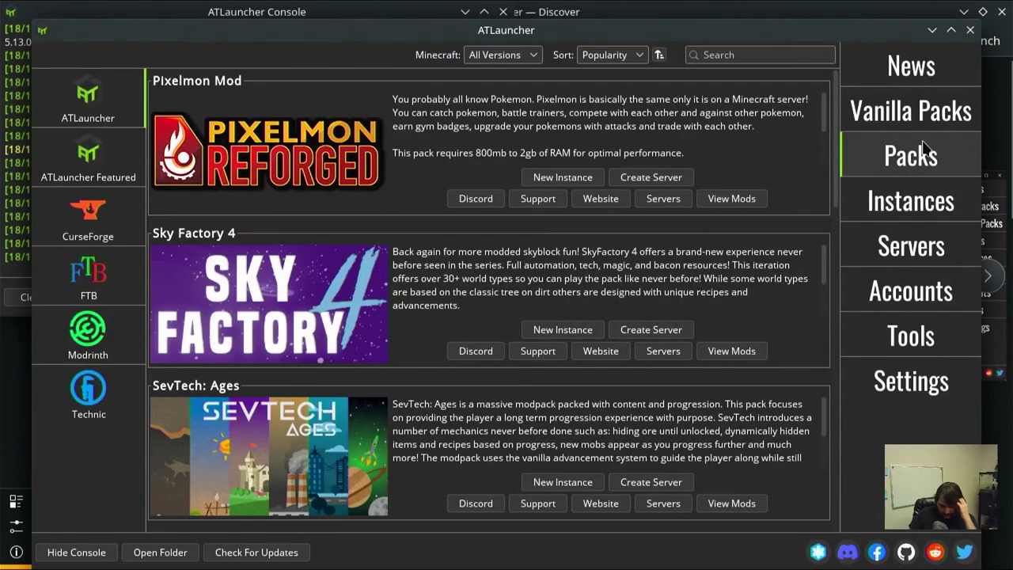
left_click(89, 337)
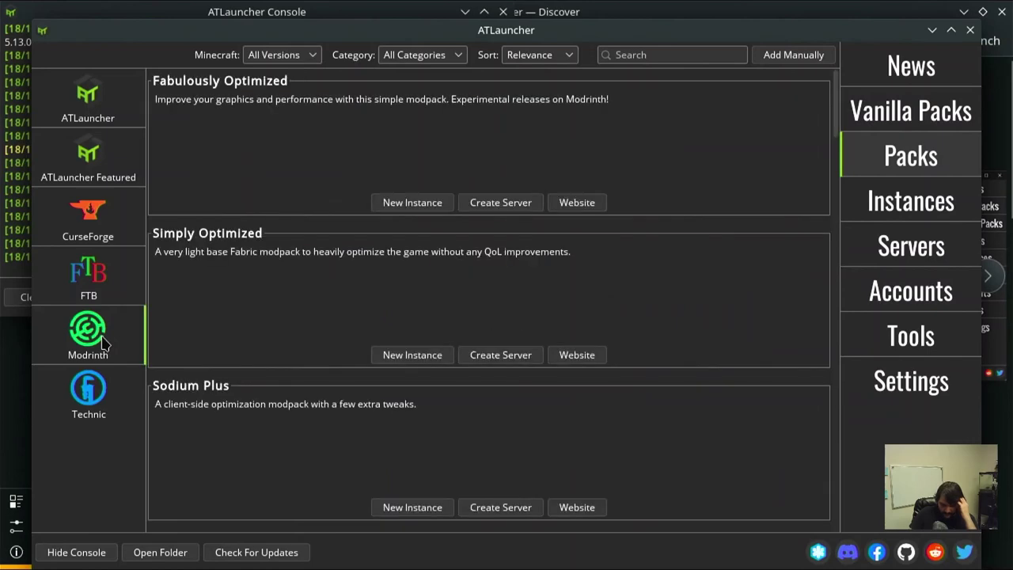
left_click(110, 225)
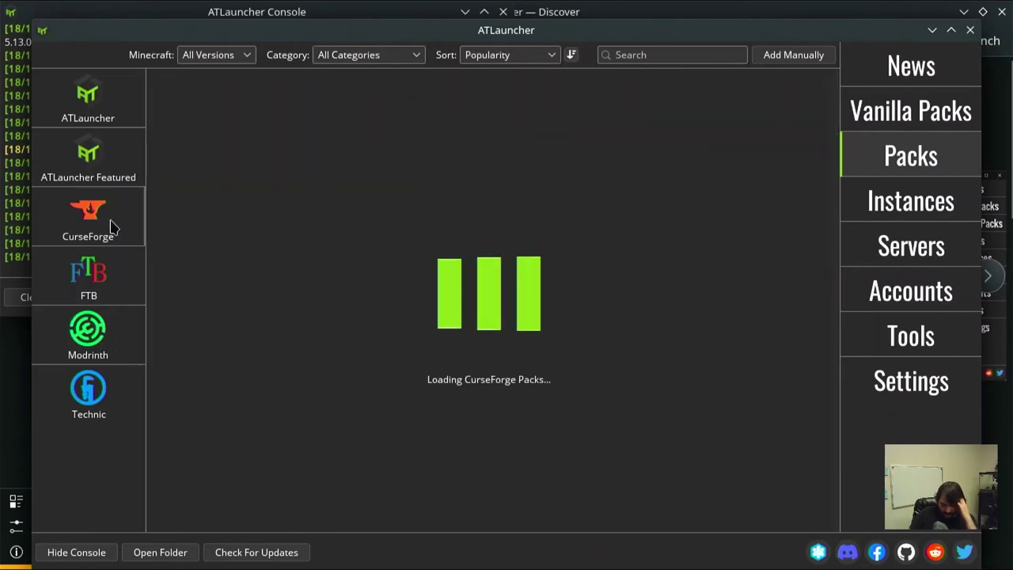
left_click(100, 413)
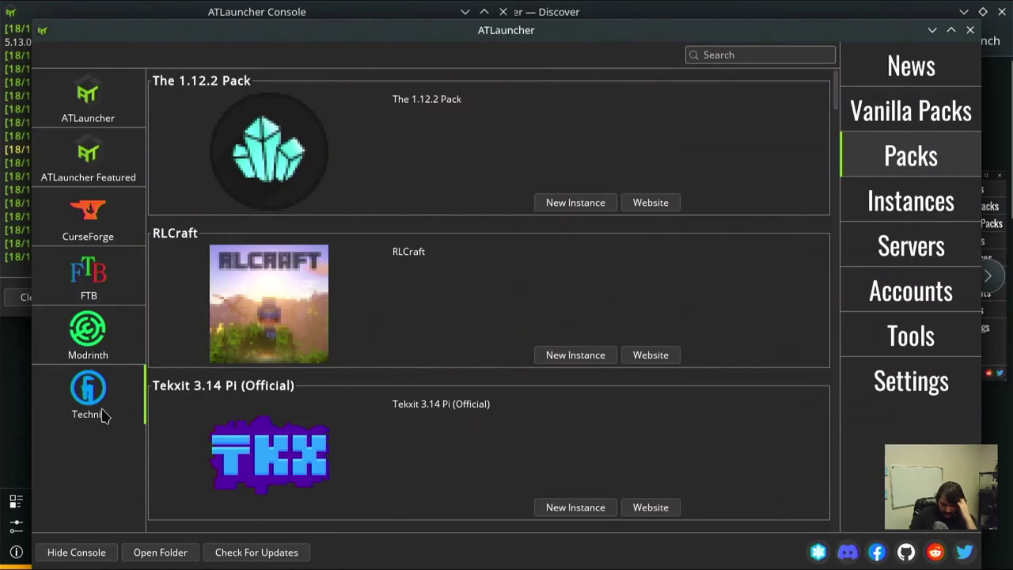
left_click(95, 200)
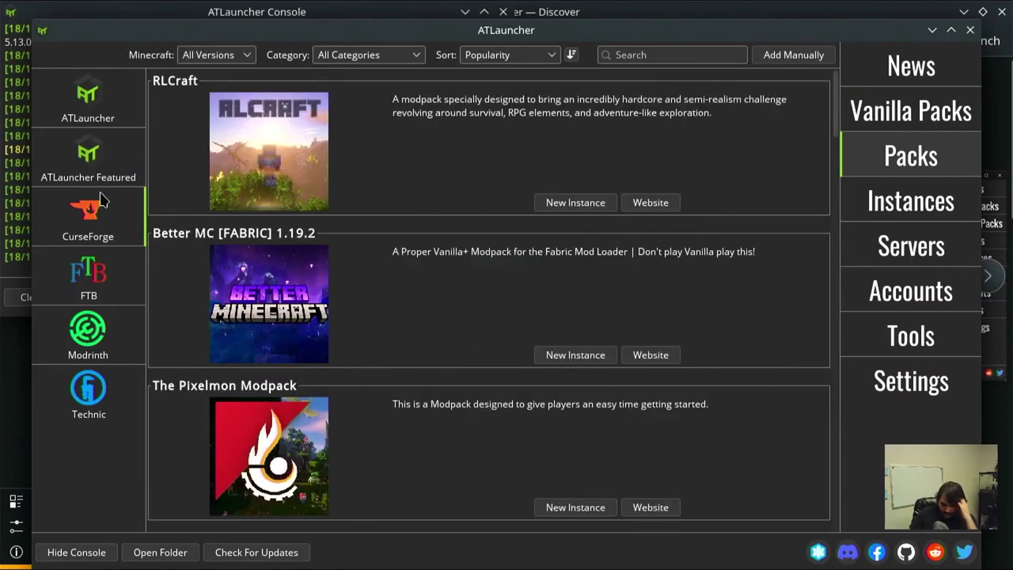
left_click(91, 277)
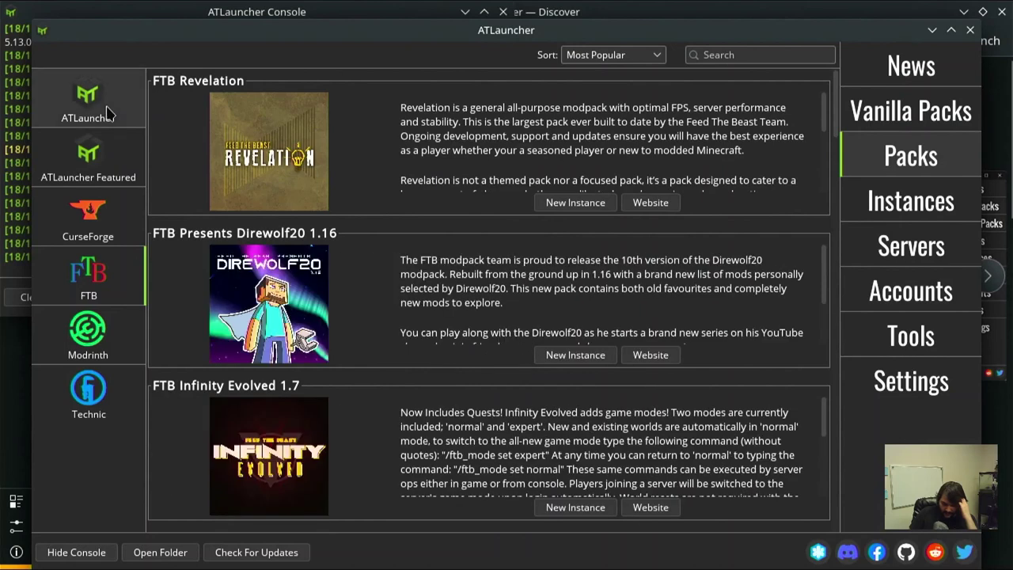
left_click(108, 116)
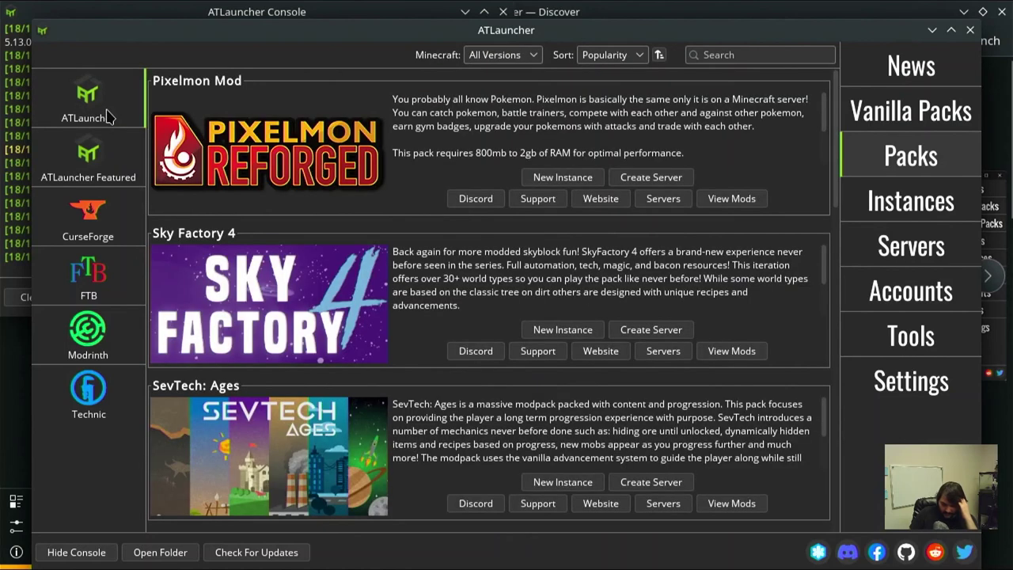
left_click(79, 348)
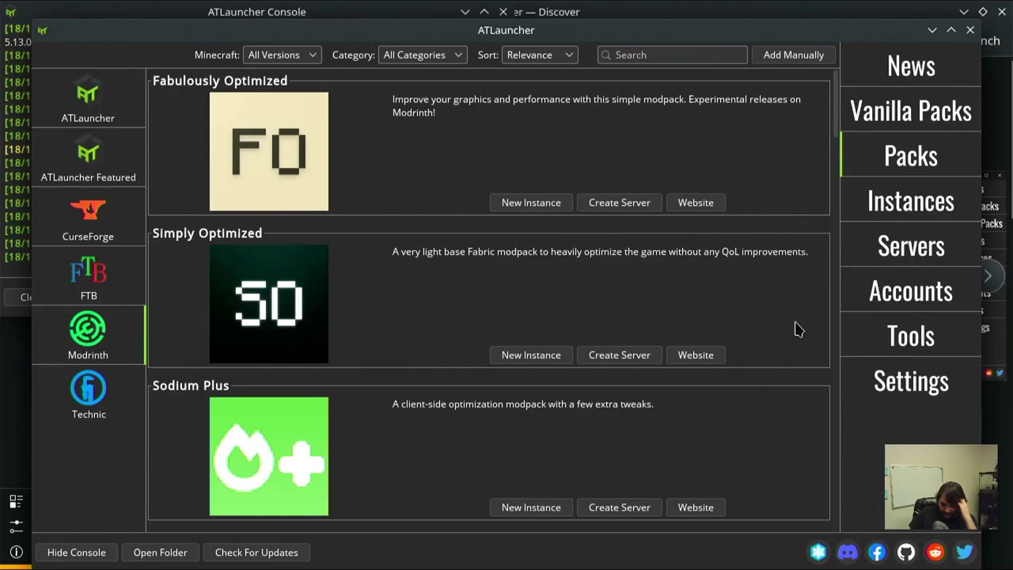
left_click(910, 200)
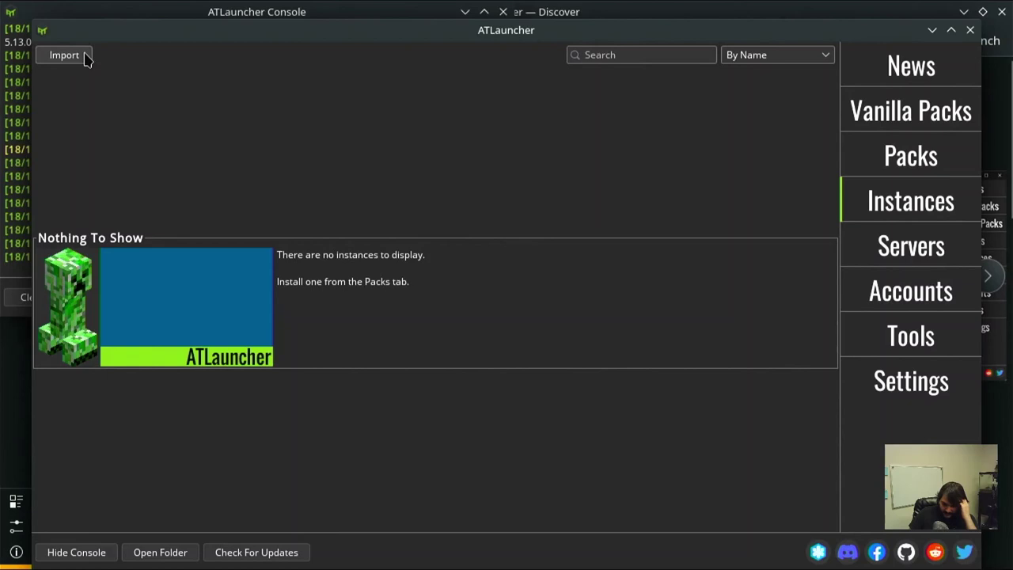
- Open the Import Instance window, reposition it, close it, and go back to the Packs list
left_click(86, 63)
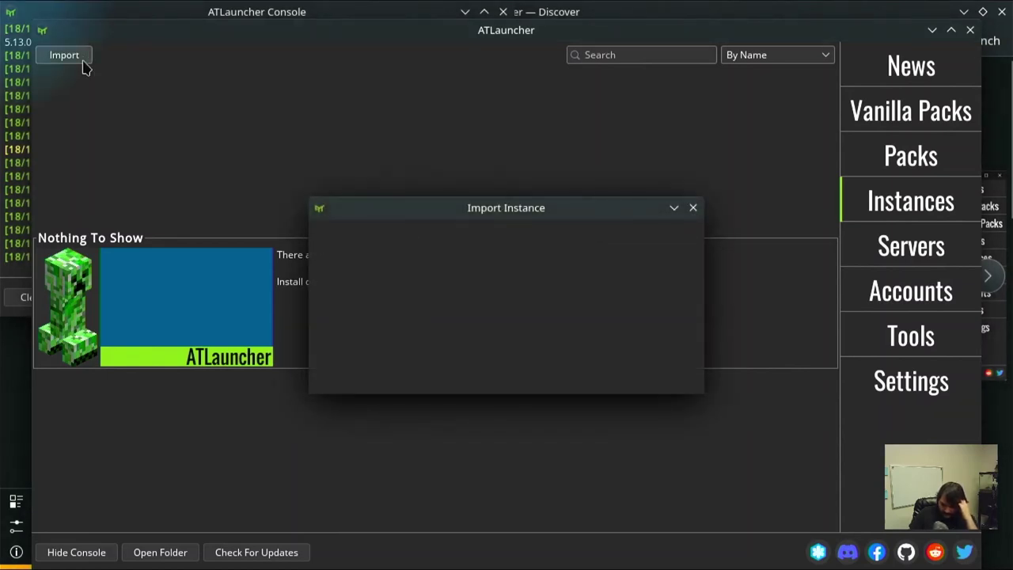
left_click_drag(580, 210, 582, 149)
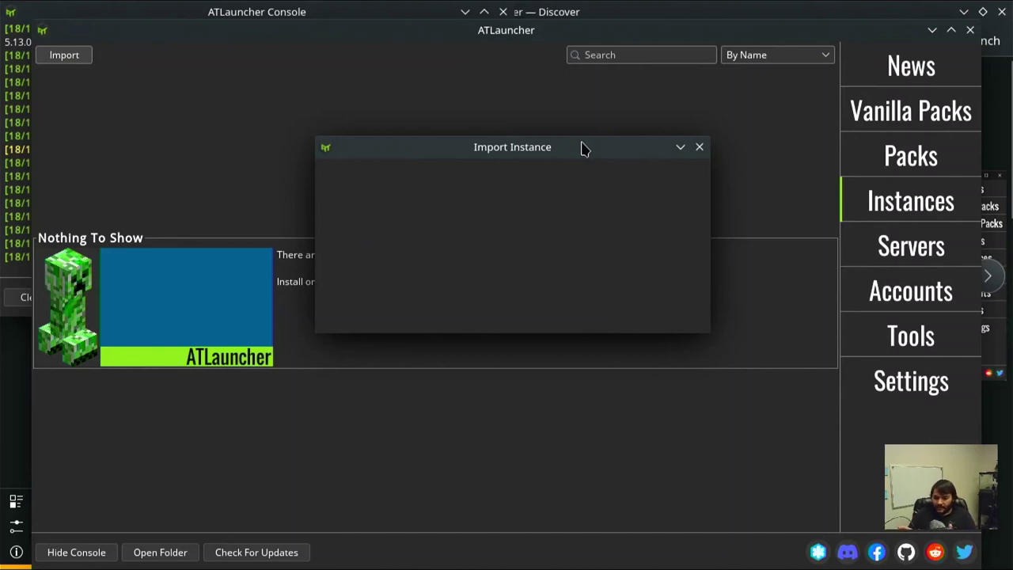
left_click(696, 147)
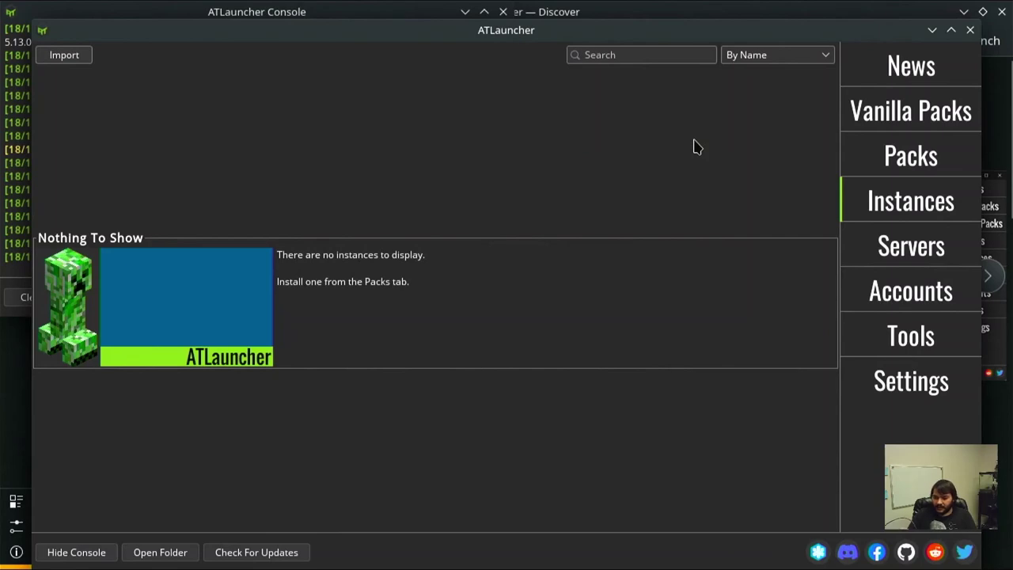
left_click(946, 160)
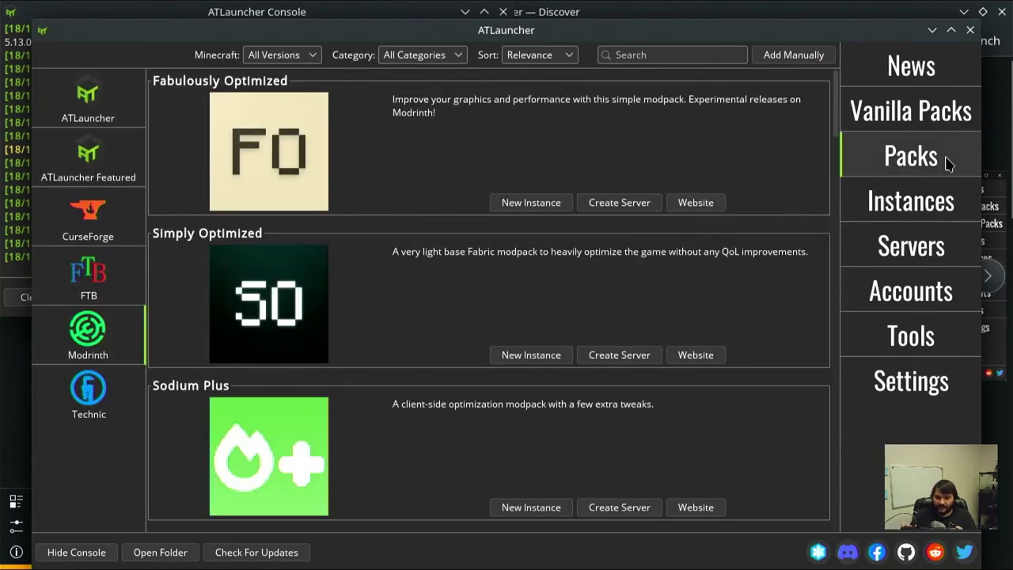
- Search the modpack list for 'fabric'
left_click(704, 60)
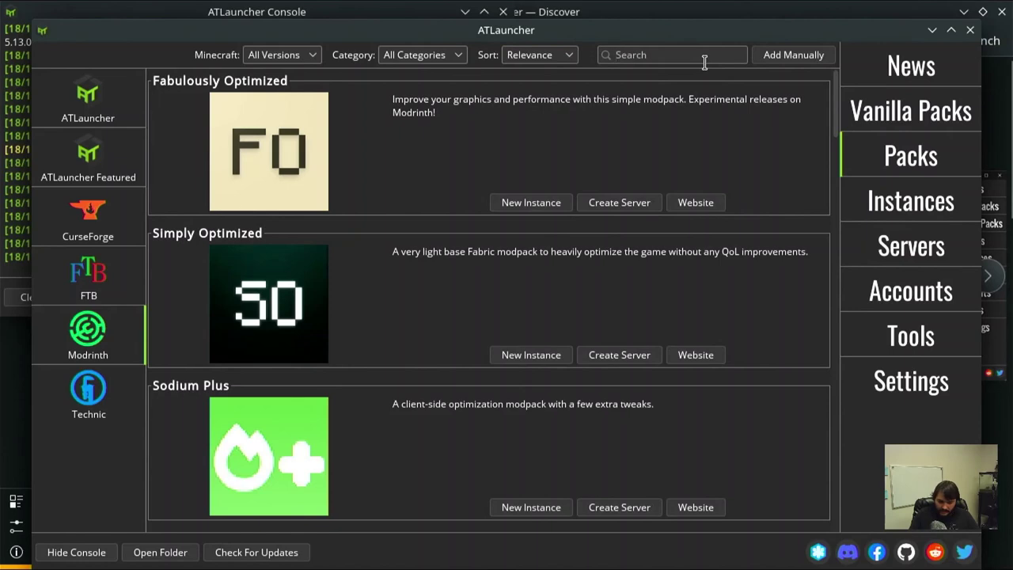
type("fabric")
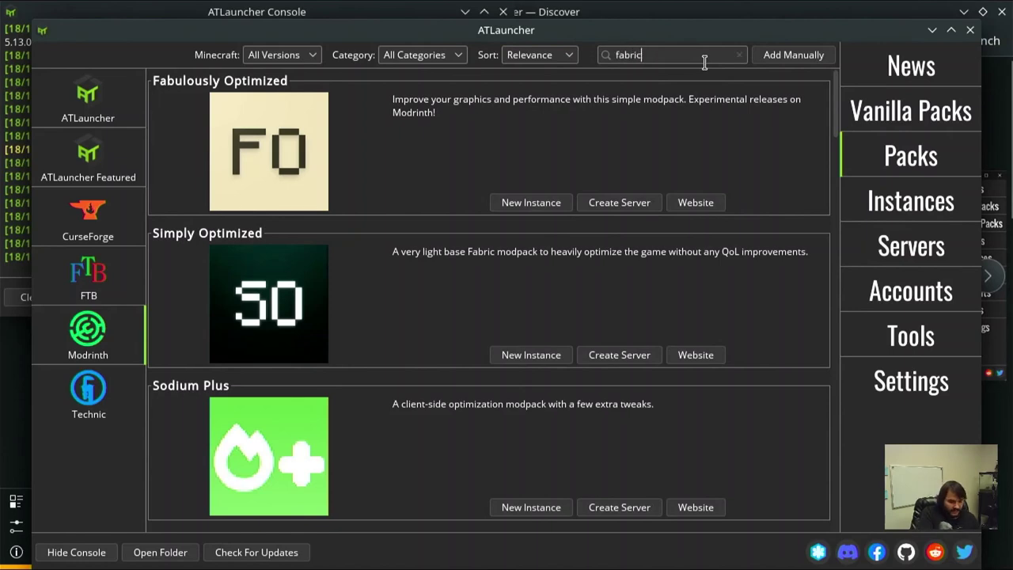
key("Return")
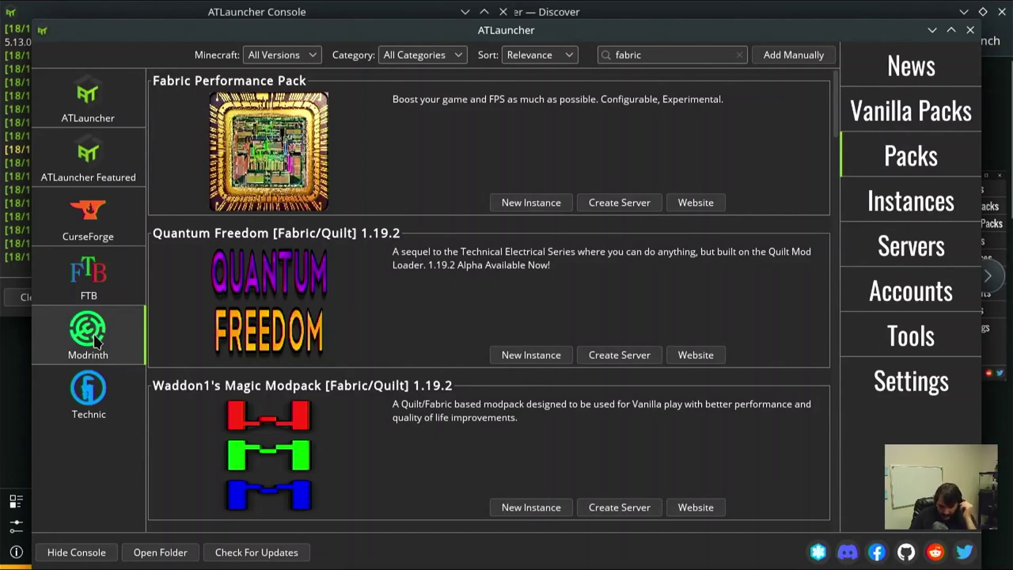
- Browse FTB, CurseForge and Technic packs, then open the Vanilla Packs form for Minecraft 1.19.2
left_click(94, 271)
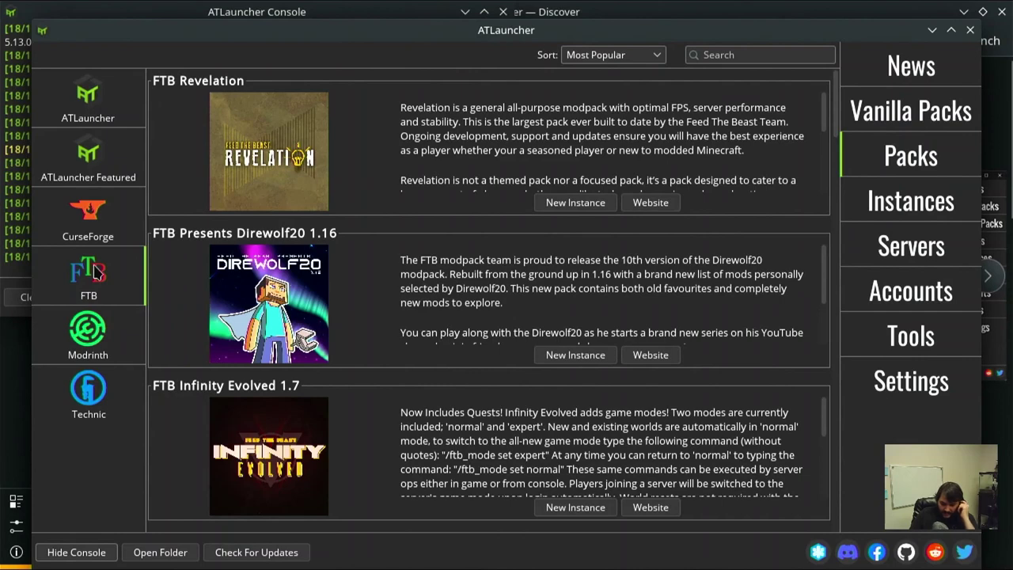
left_click(129, 226)
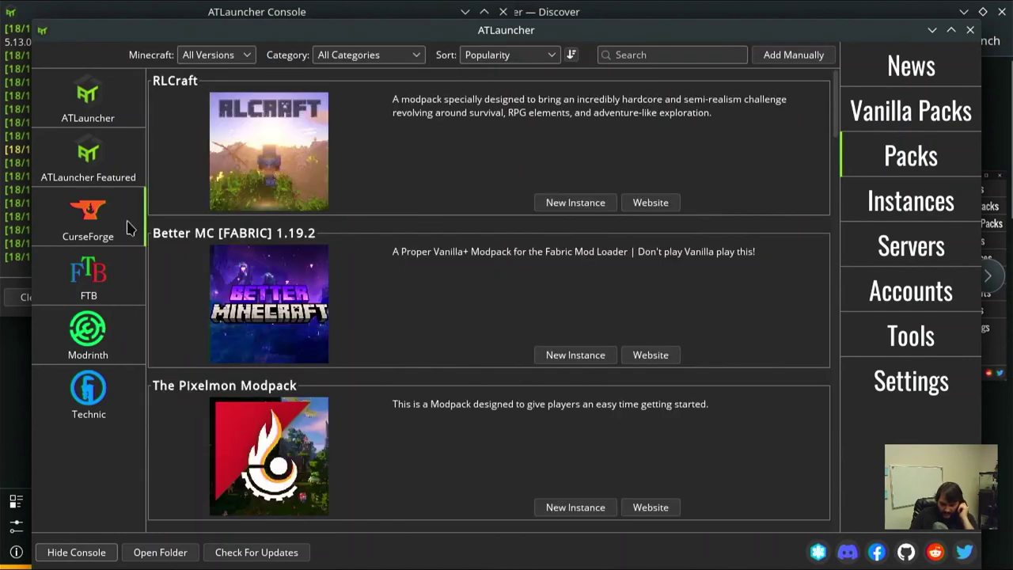
left_click(93, 394)
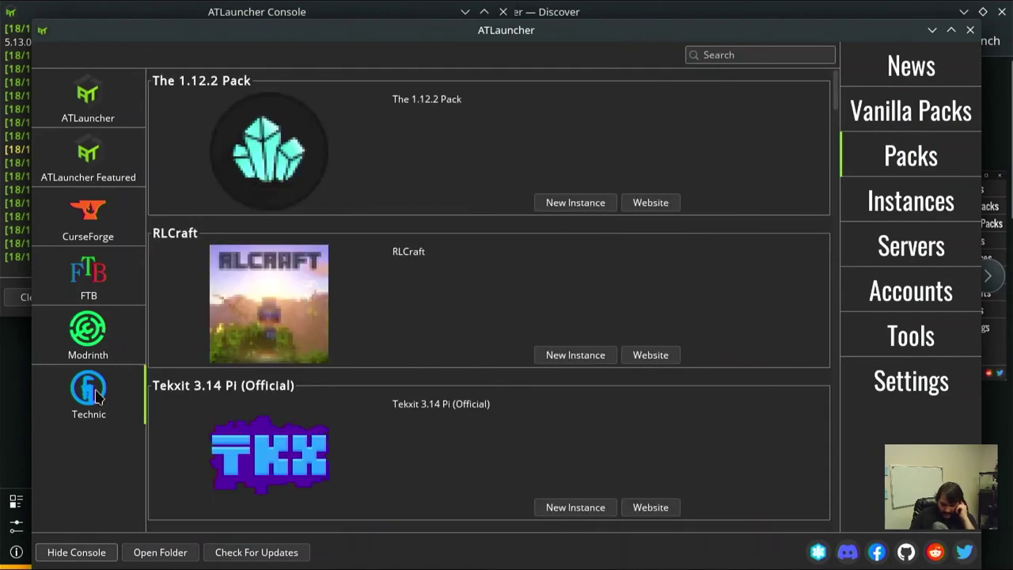
left_click(85, 302)
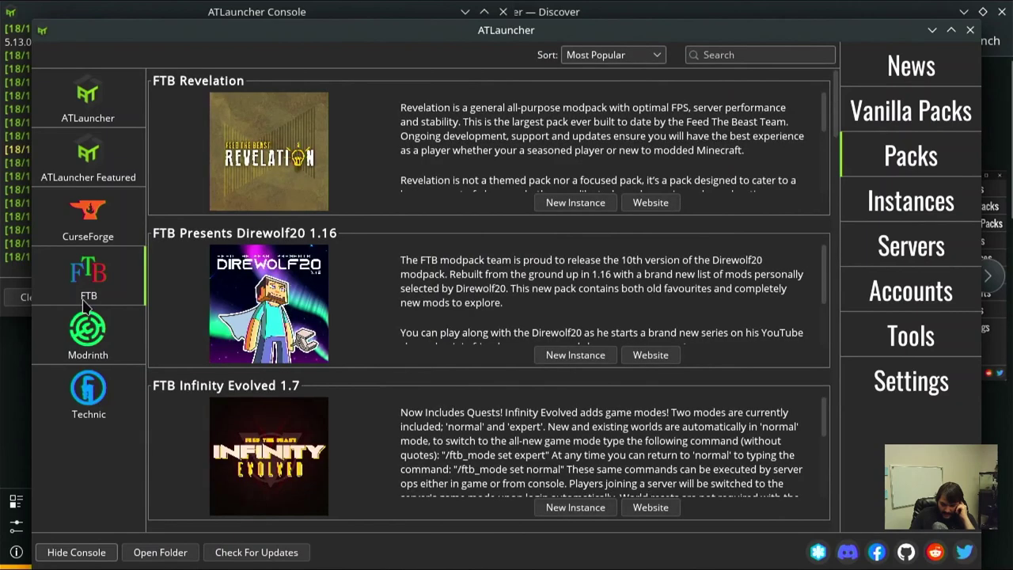
left_click_drag(408, 440, 401, 406)
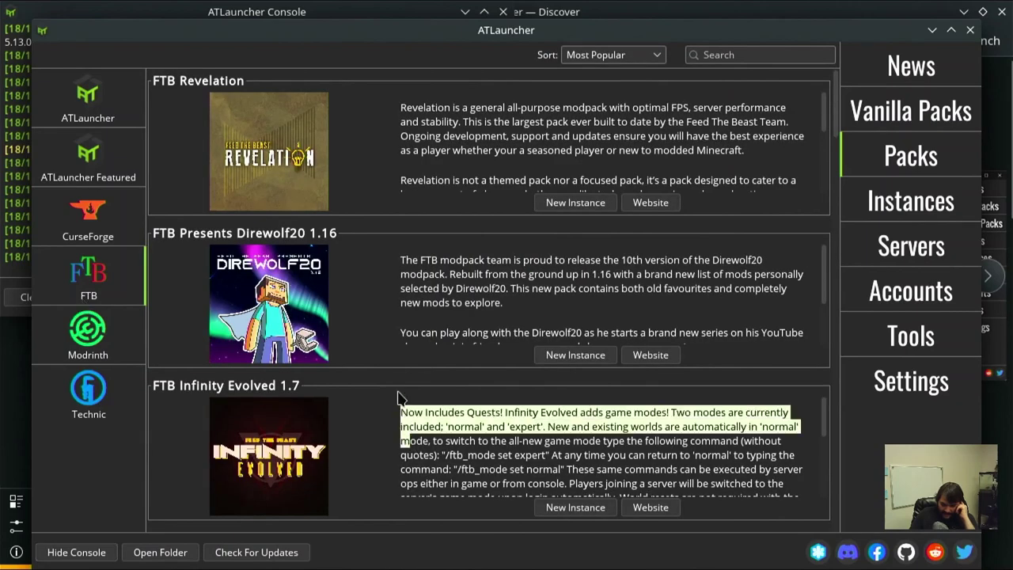
left_click(424, 239)
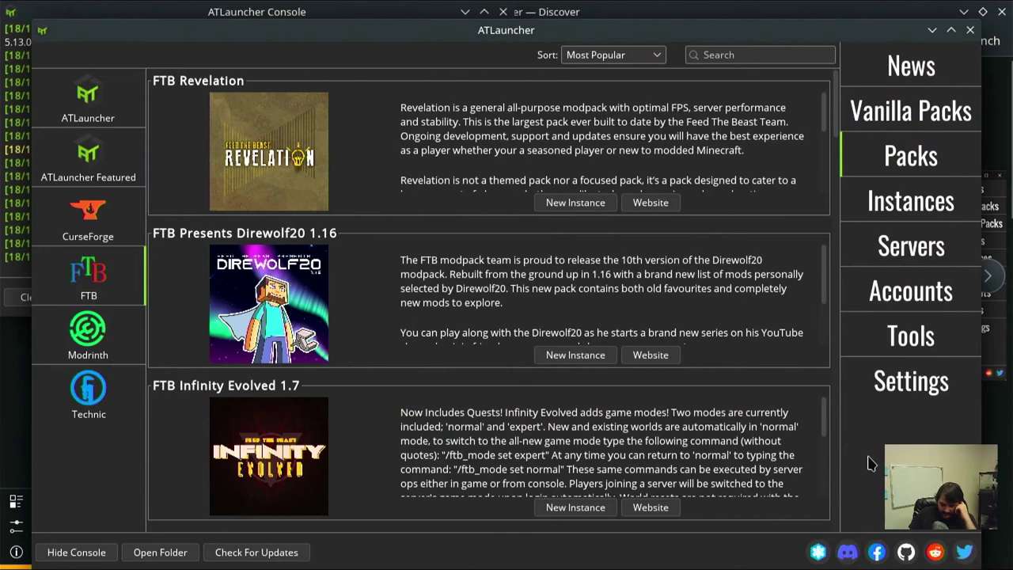
left_click(886, 111)
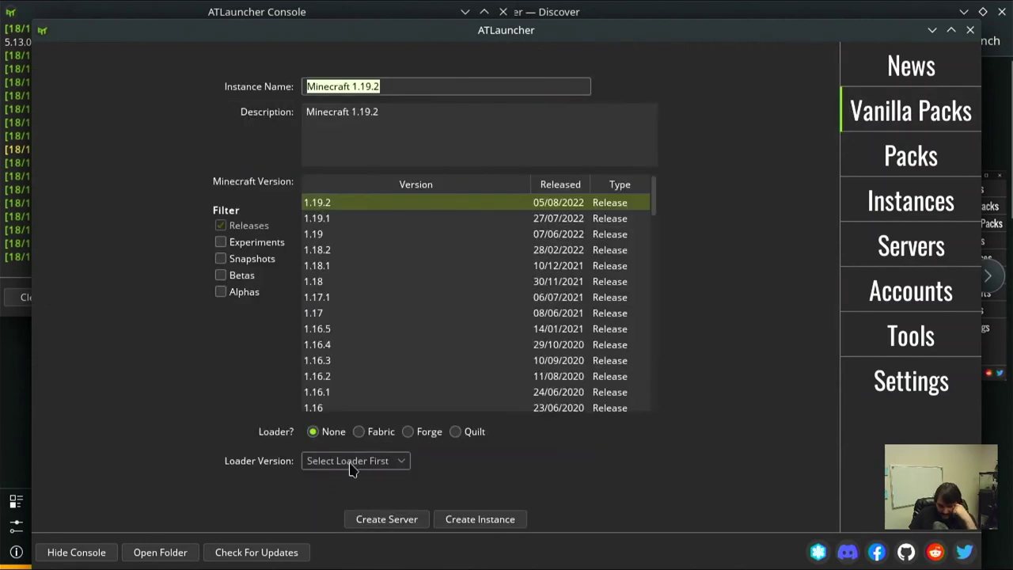
- Choose the Fabric loader at version 0.14.9 and create the Minecraft 1.19.2 instance
left_click(360, 431)
left_click(906, 155)
left_click(905, 128)
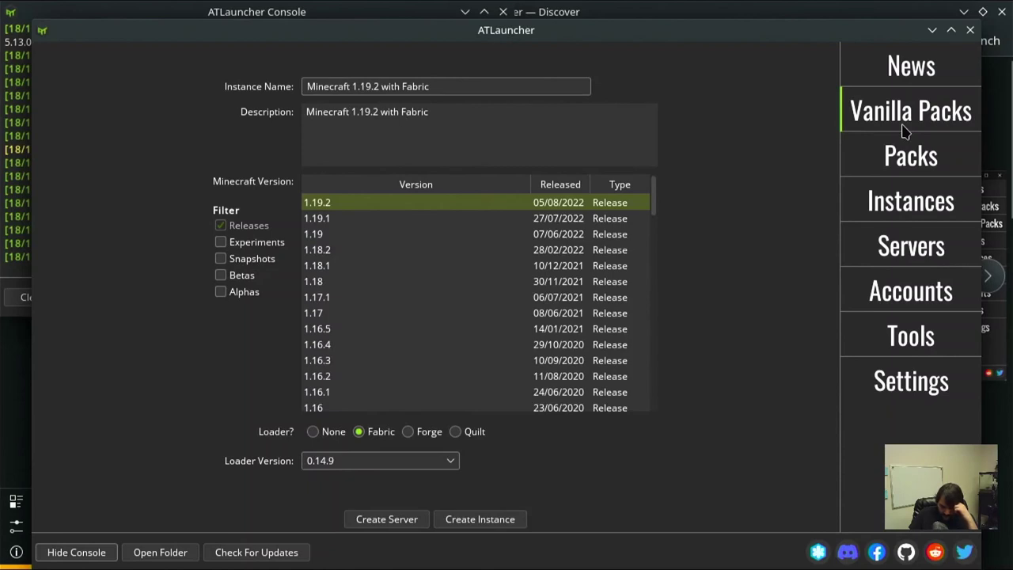
left_click(409, 461)
left_click(629, 449)
left_click(508, 524)
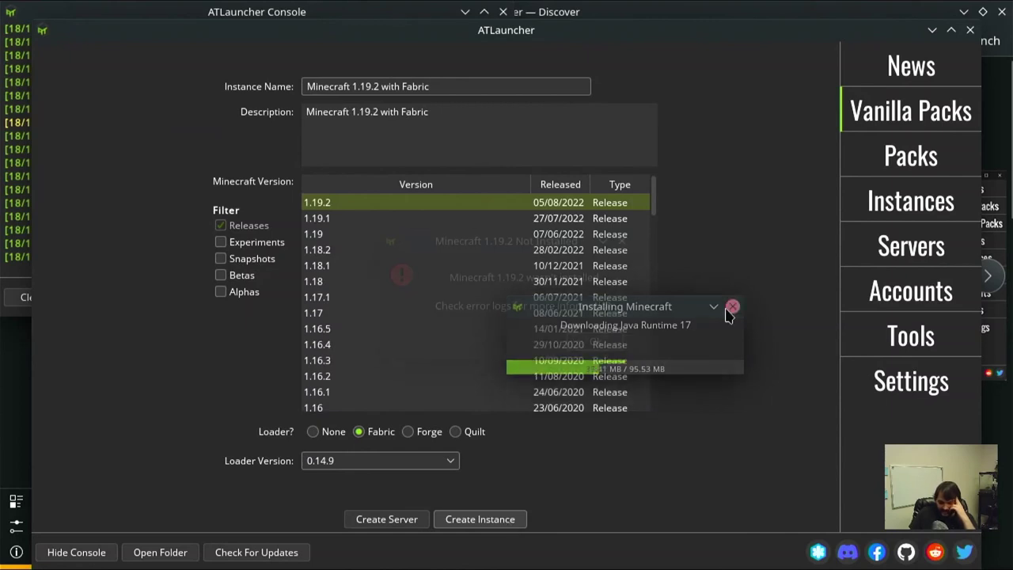
- Cancel the stalled install, rename the instance to 'fabric', and create it successfully
left_click(732, 306)
left_click(595, 341)
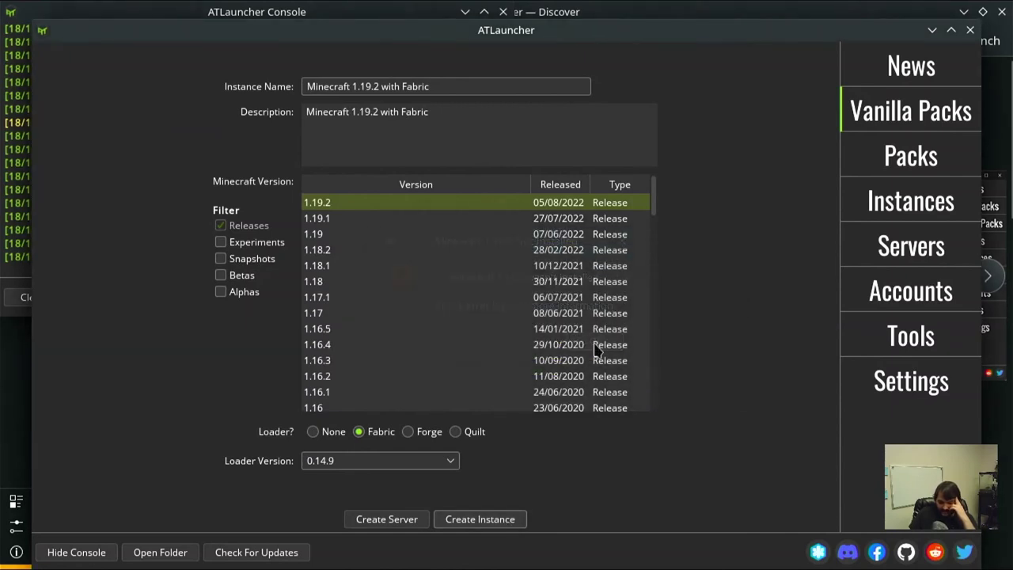
left_click(513, 89)
key("BackSpace")
key("BackSpace")
key("BackSpace")
key("BackSpace")
key("BackSpace")
key("BackSpace")
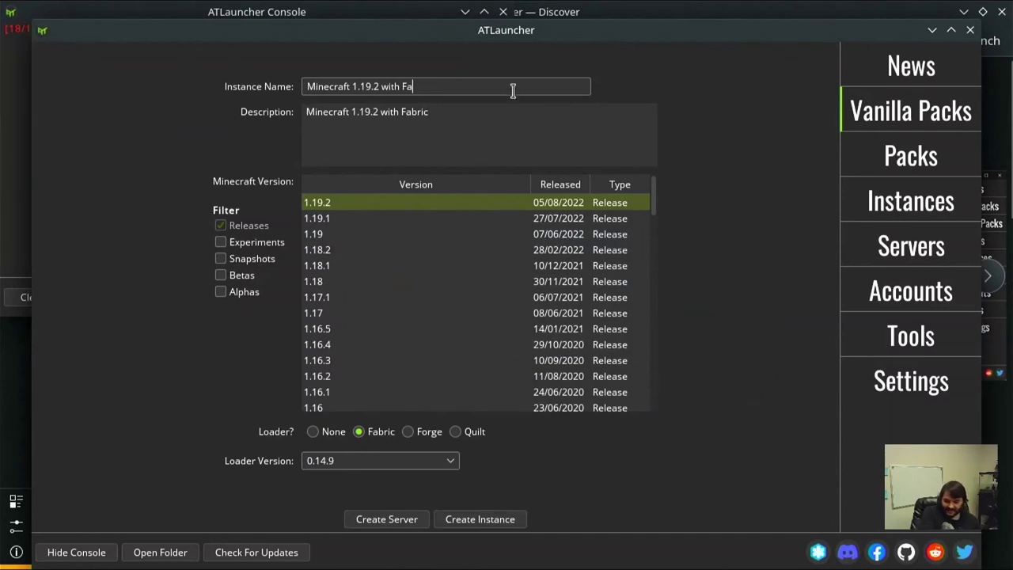
key("BackSpace")
key("BackSpace")
key("BackSpace")
key("BackSpace")
key("BackSpace")
key("BackSpace")
key("BackSpace")
key("BackSpace")
key("BackSpace")
key("BackSpace")
key("BackSpace")
key("BackSpace")
key("BackSpace")
key("BackSpace")
key("BackSpace")
key("BackSpace")
key("BackSpace")
key("BackSpace")
key("BackSpace")
key("BackSpace")
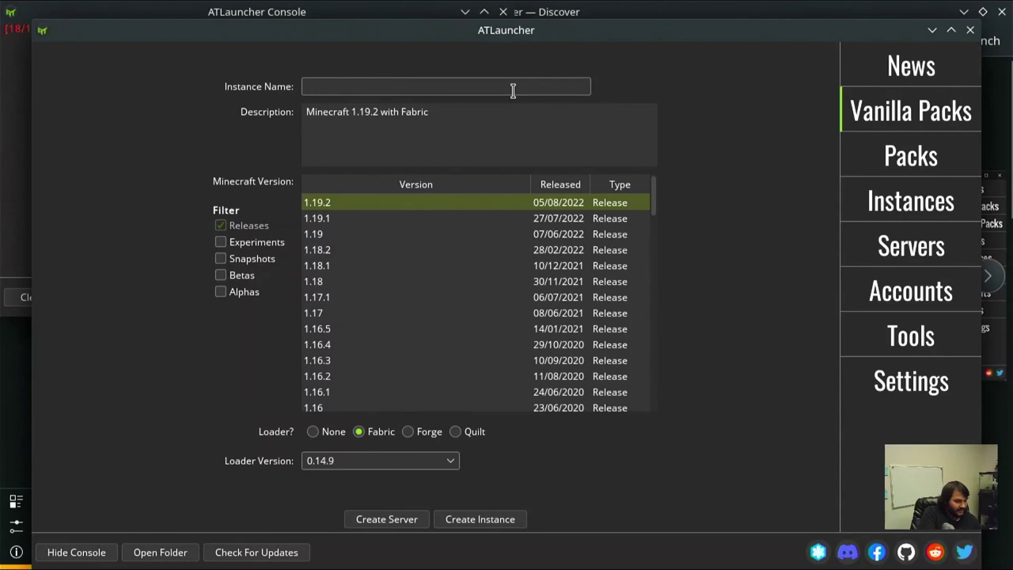
type("fabric")
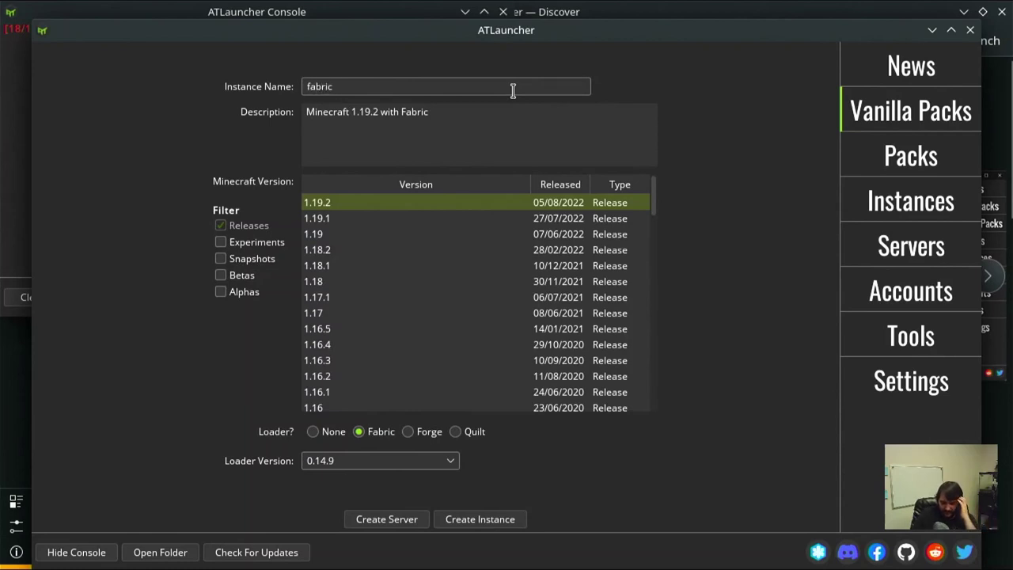
left_click(506, 521)
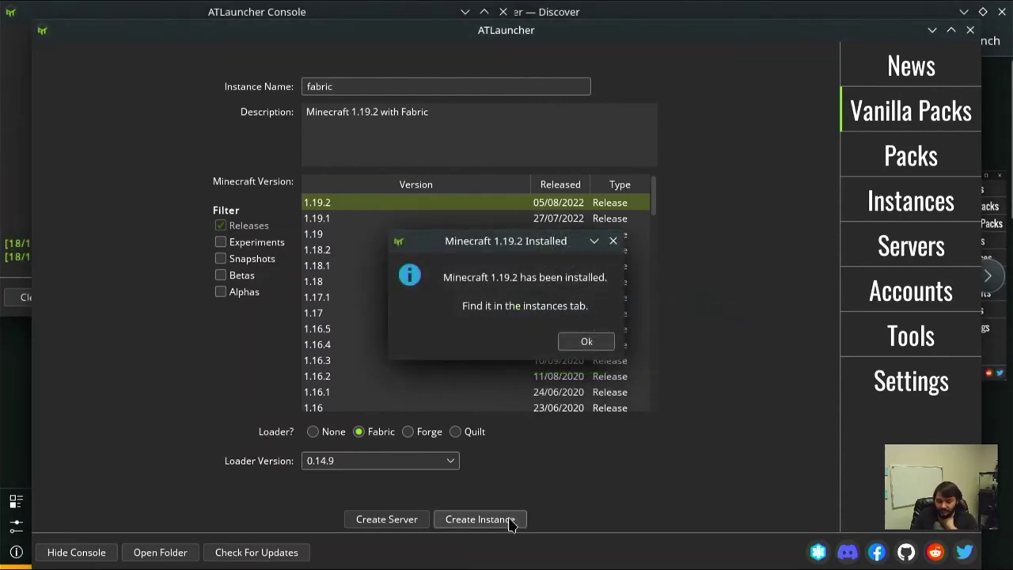
left_click(587, 342)
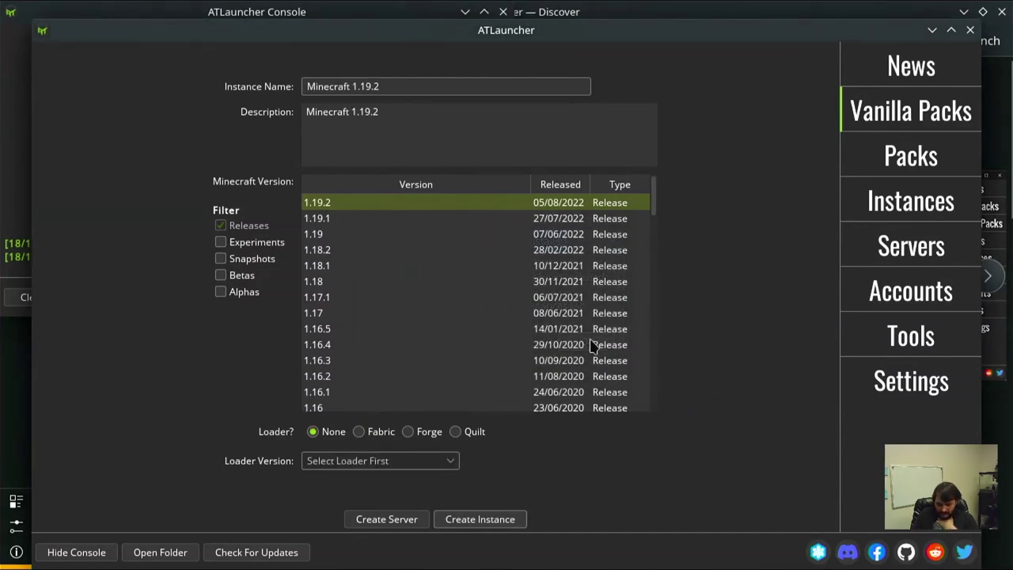
- Reselect the Fabric loader with version 0.14.9 in the new-instance form
left_click(368, 433)
left_click(441, 465)
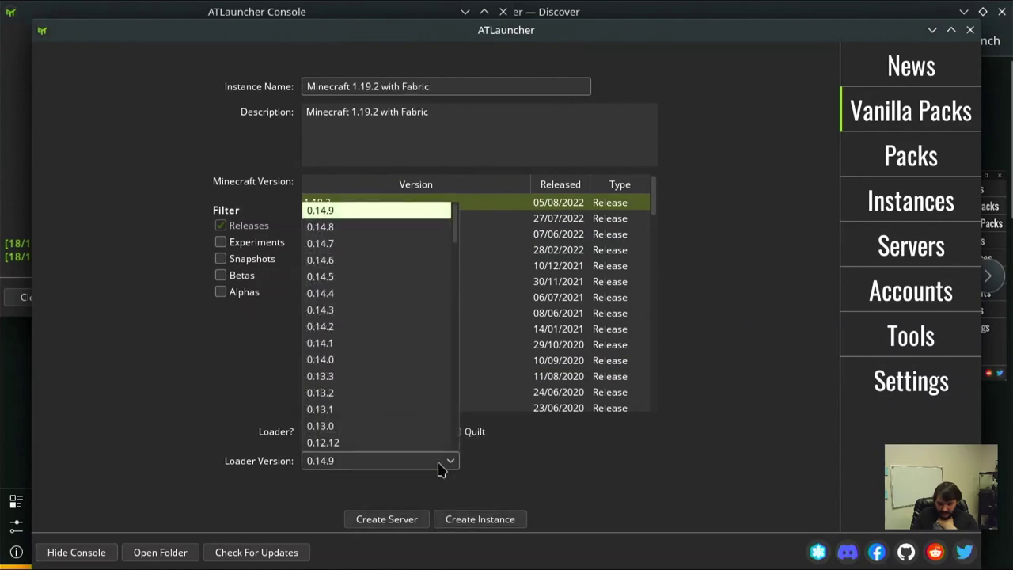
left_click(441, 467)
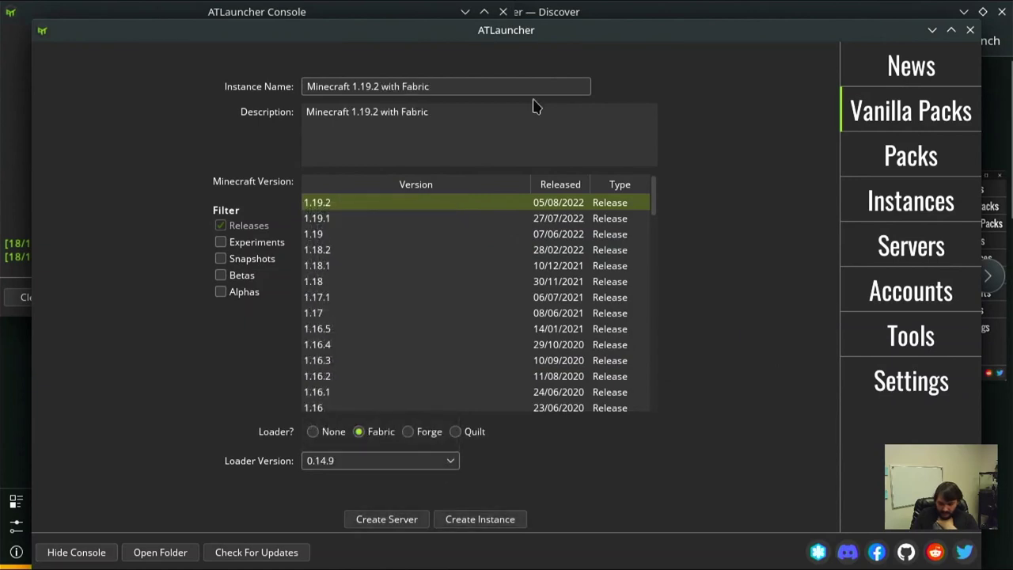
- Open Add Mods for the fabric instance and start installing Fabric API
left_click(937, 212)
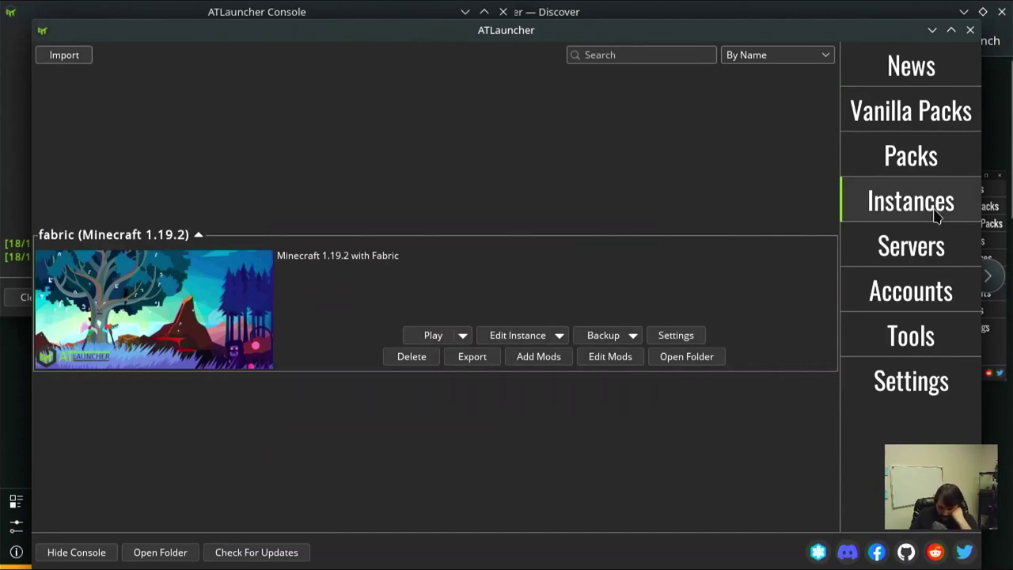
left_click(542, 360)
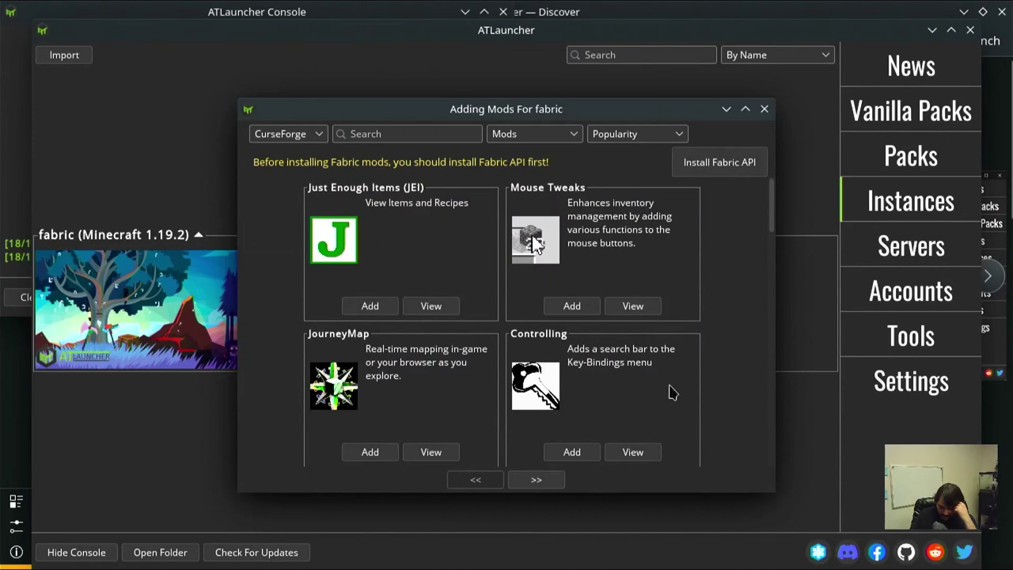
mouse_move(772, 207)
left_mouse_down()
mouse_move(773, 272)
mouse_move(772, 199)
left_mouse_up()
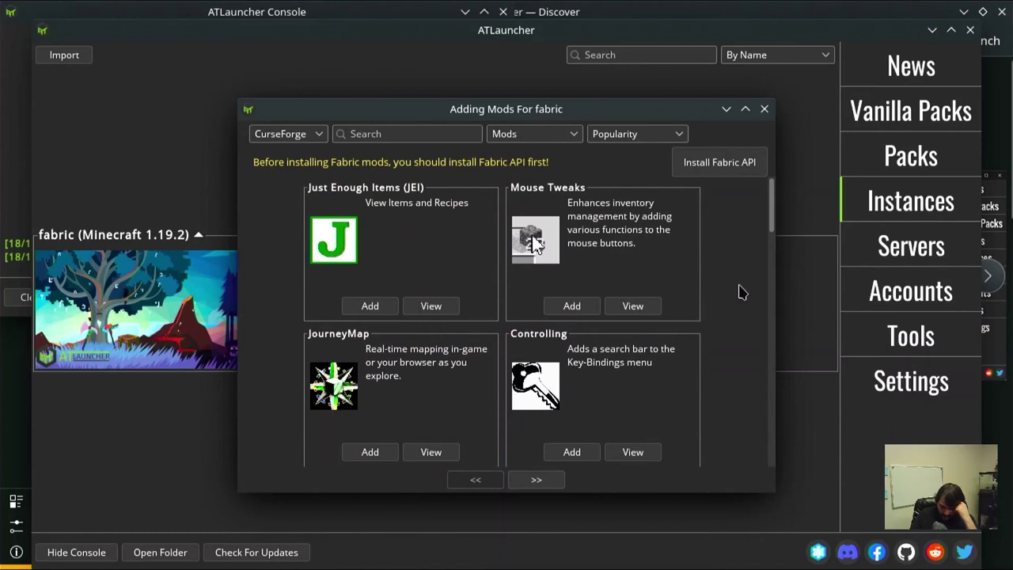
left_click(743, 172)
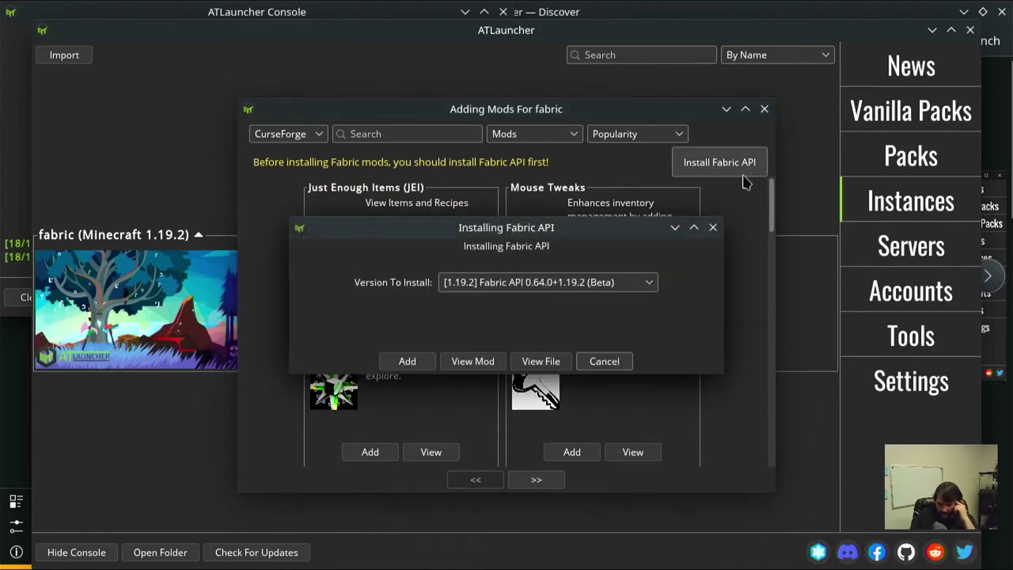
- Pick Fabric API 0.63.0+1.19.2 instead of the 0.64.0 beta and add it to the fabric instance
left_click(606, 283)
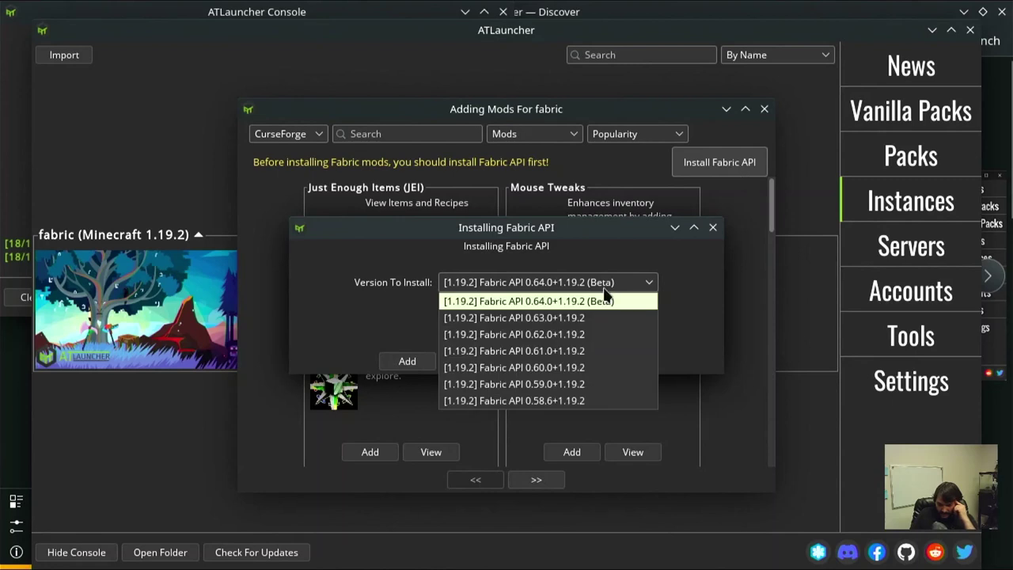
left_click(564, 335)
left_click(599, 281)
left_click(566, 335)
left_click(600, 284)
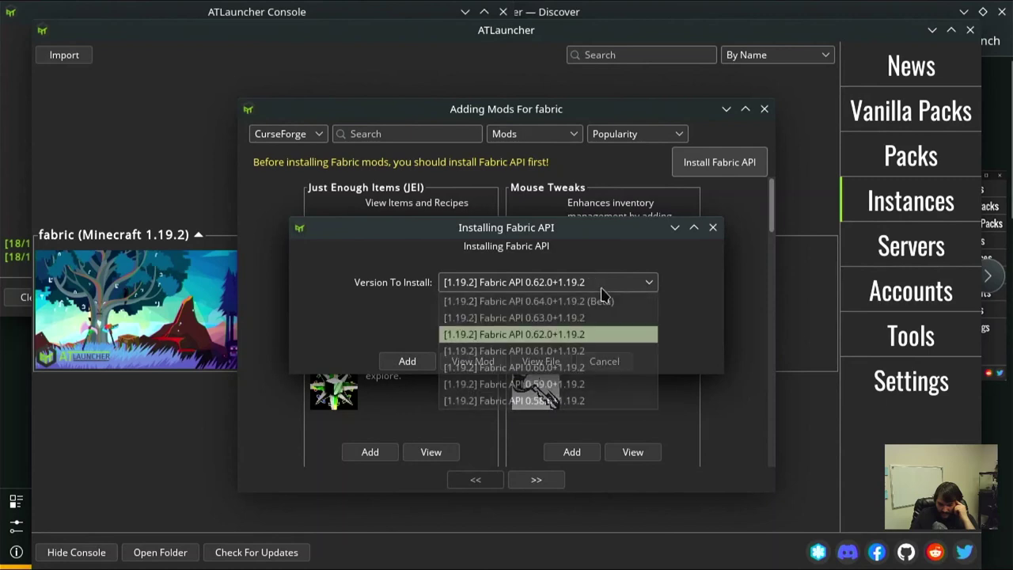
left_click(561, 304)
left_click(597, 282)
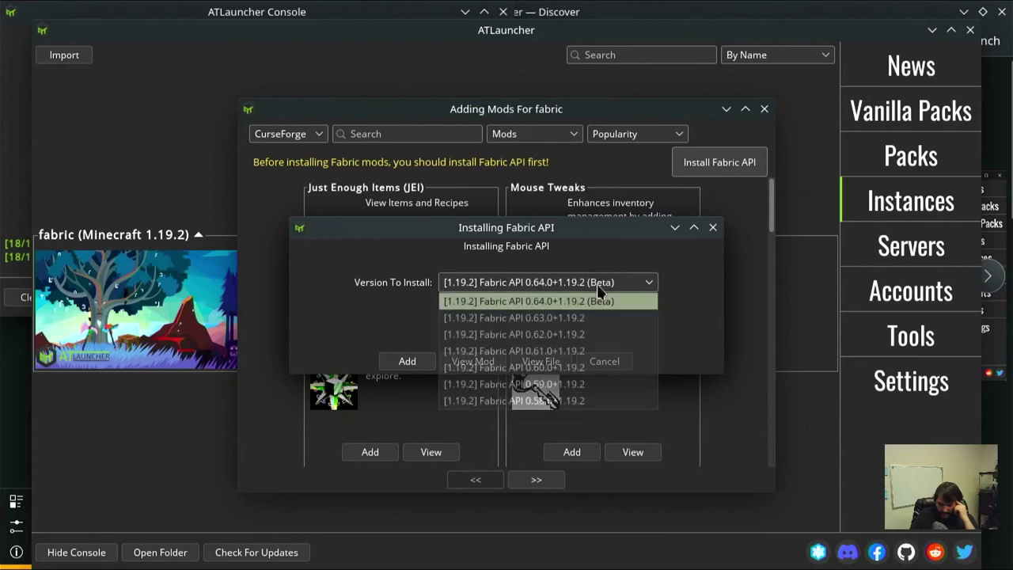
left_click(587, 320)
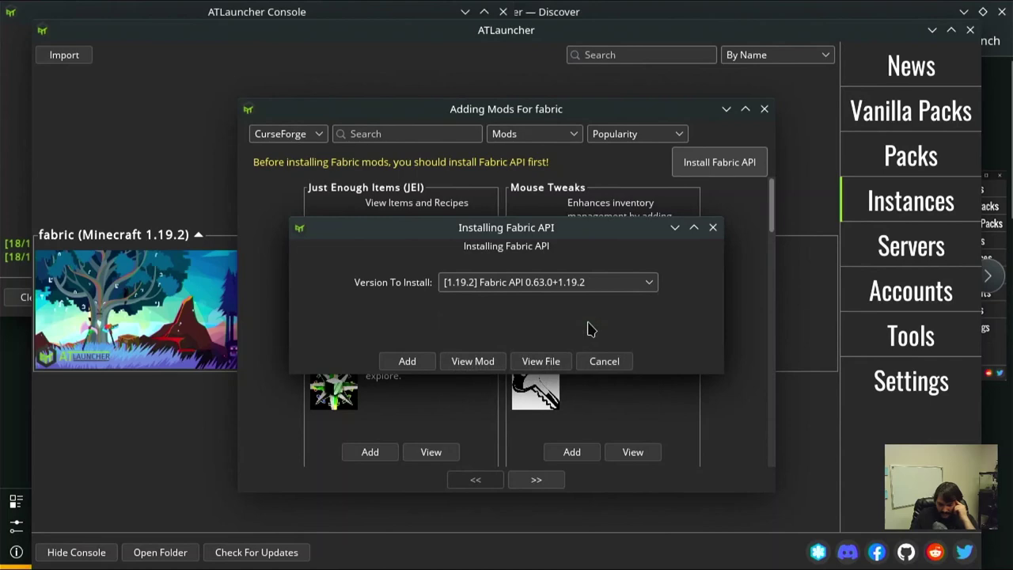
left_click(408, 358)
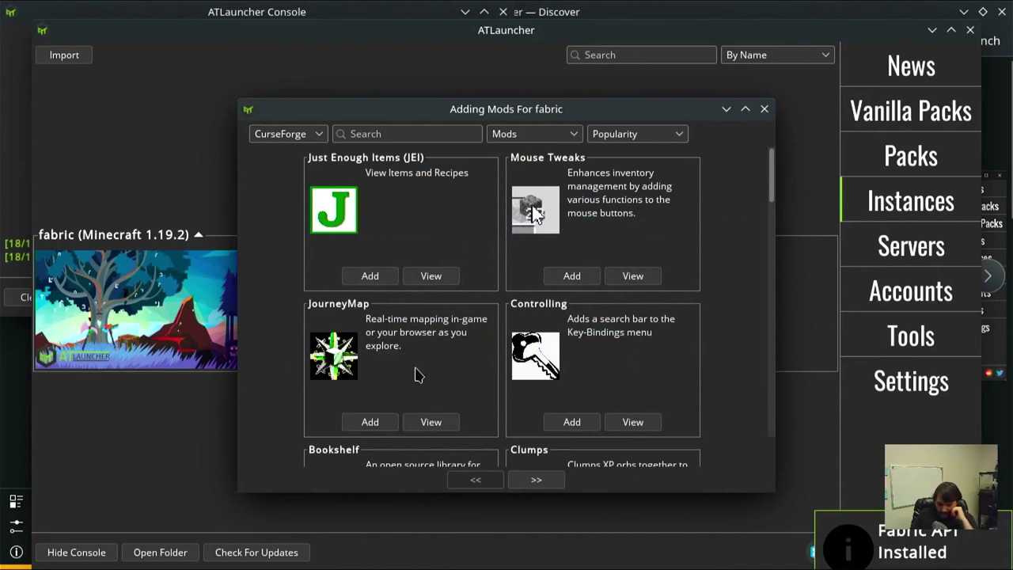
- Search mods for 'midnight' and install MidnightControls with its MidnightLib dependency
left_click(409, 133)
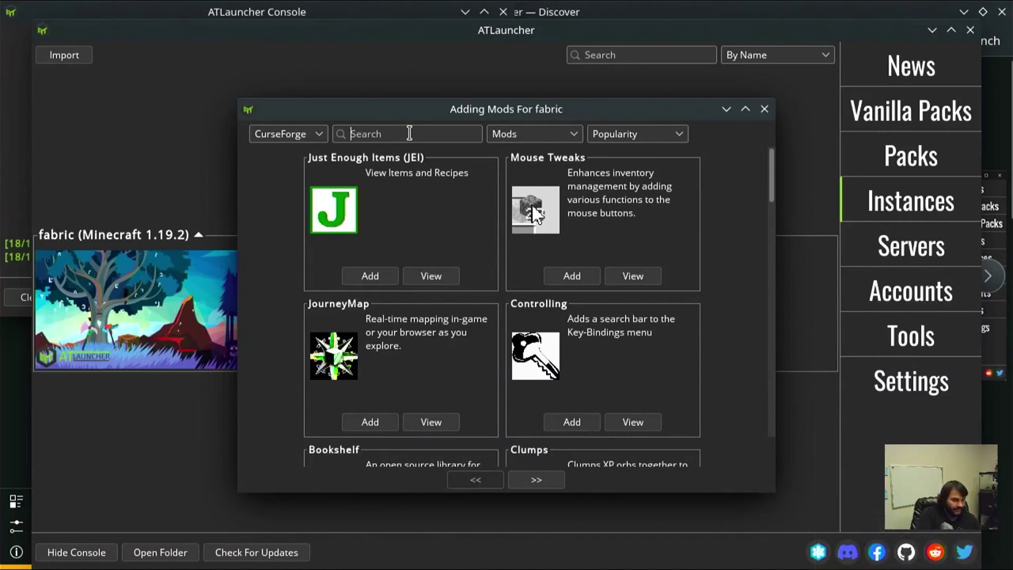
type("midnight")
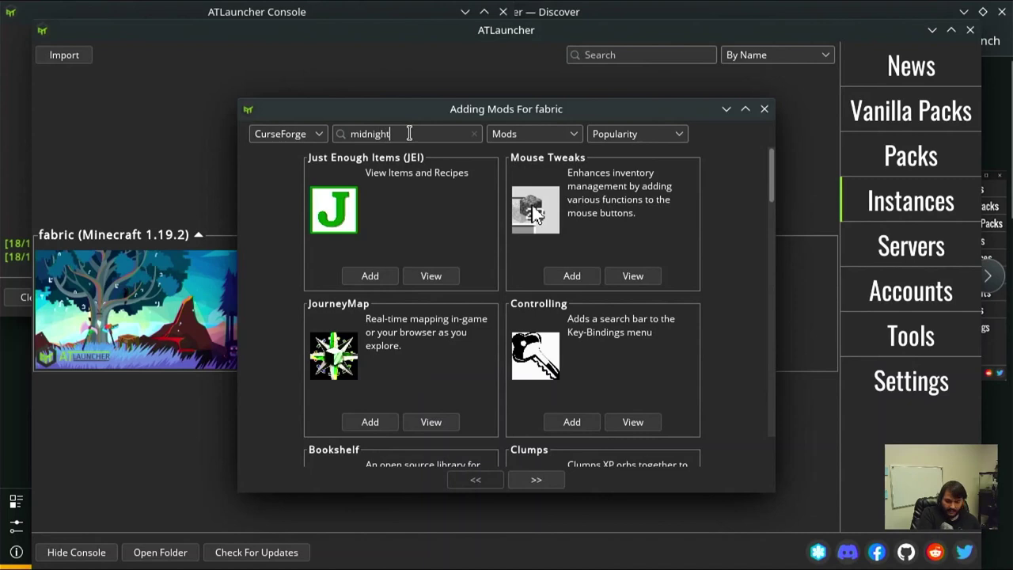
key("Return")
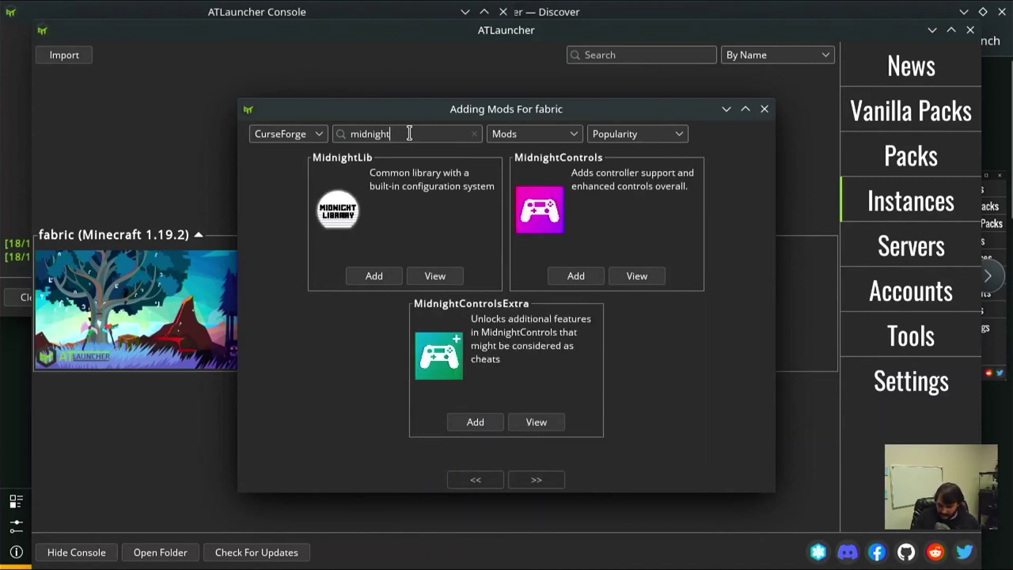
left_click(577, 276)
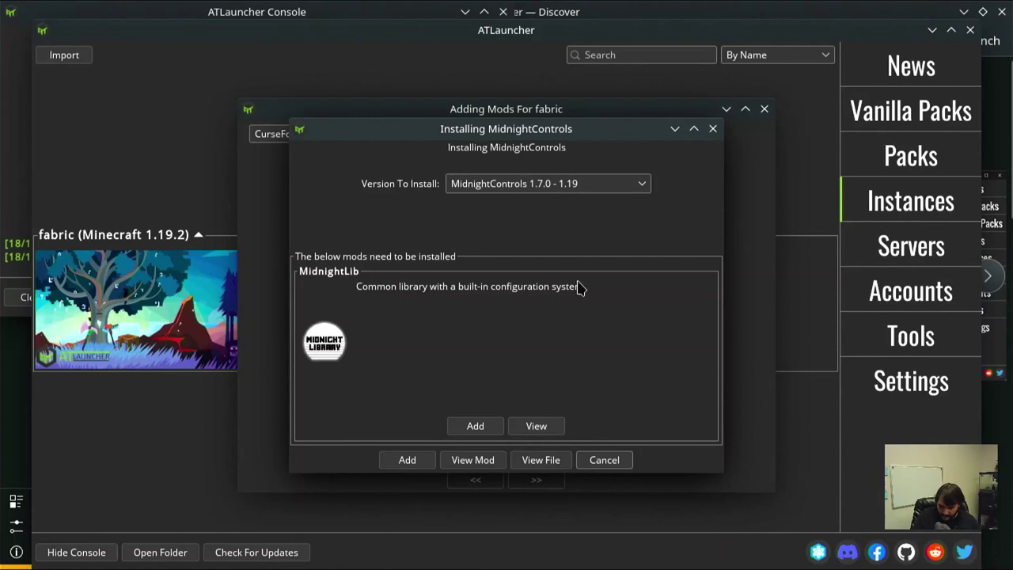
left_click(475, 425)
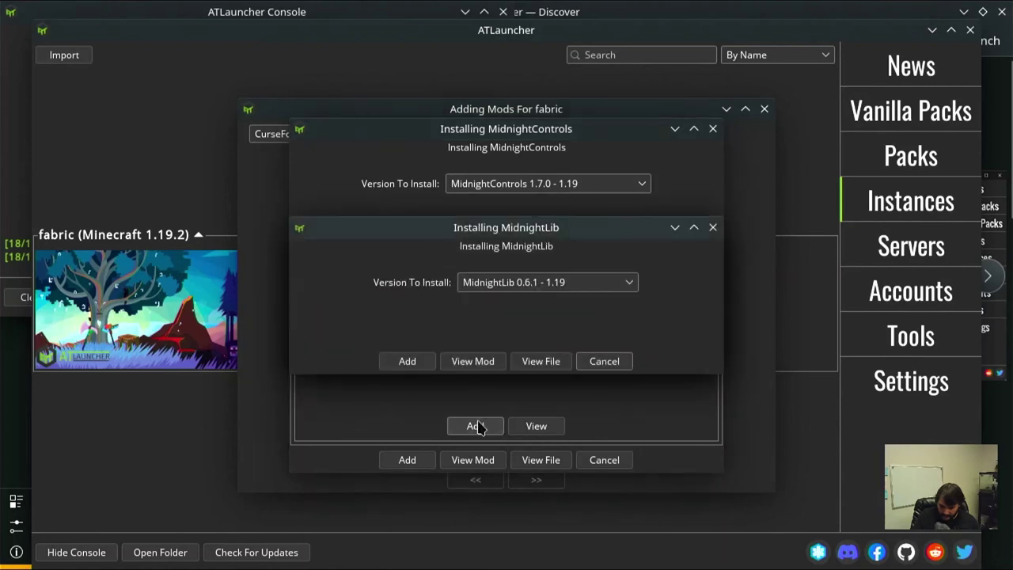
left_click(411, 364)
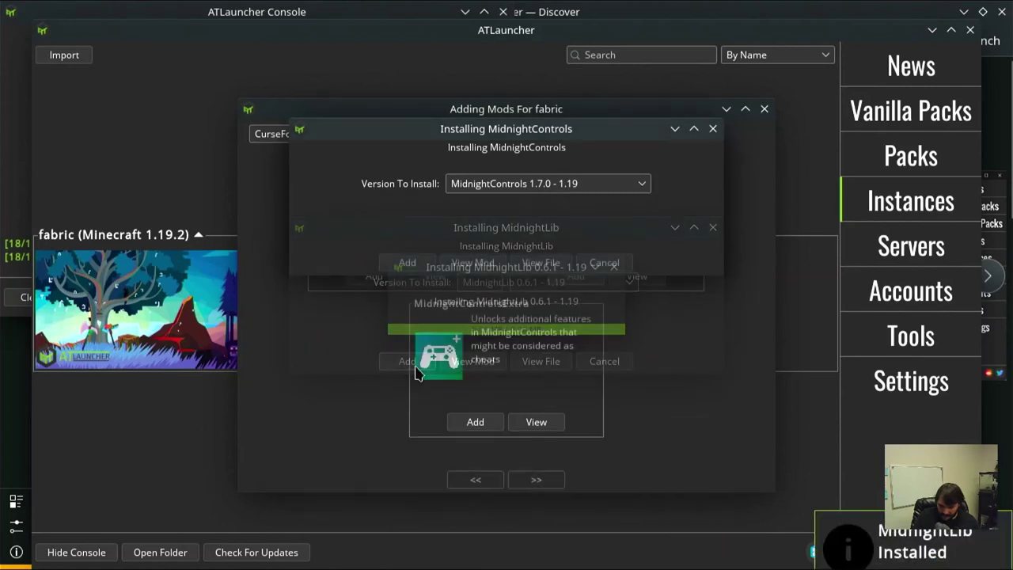
left_click(406, 262)
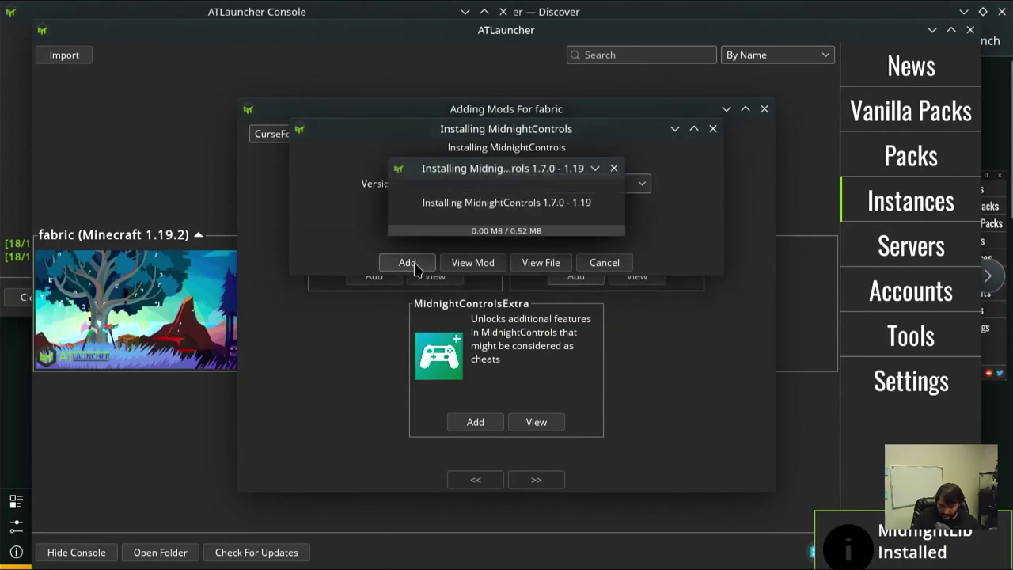
- Install MidnightControlsExtra as well and clear the mod search box
left_click(475, 422)
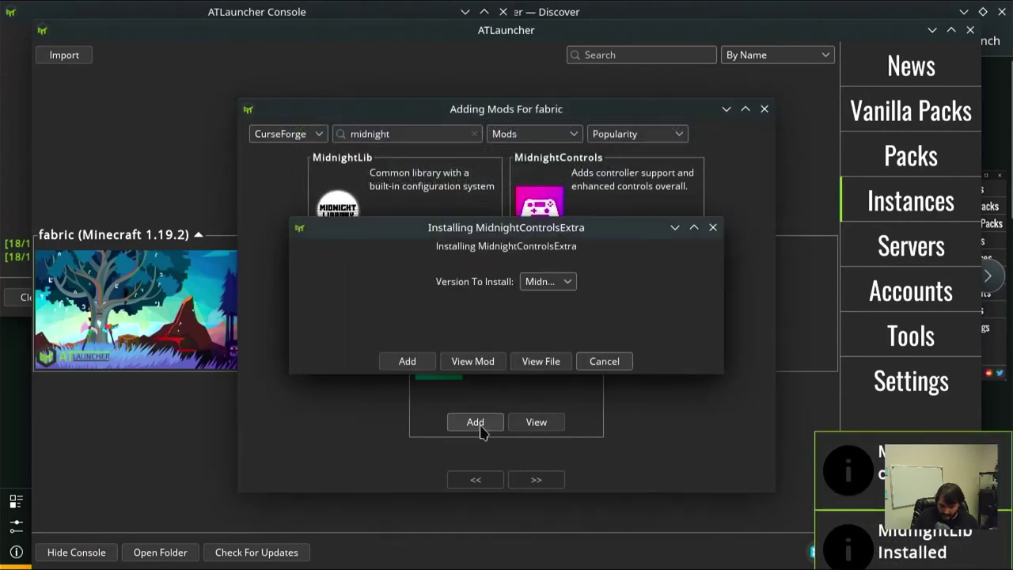
left_click(407, 364)
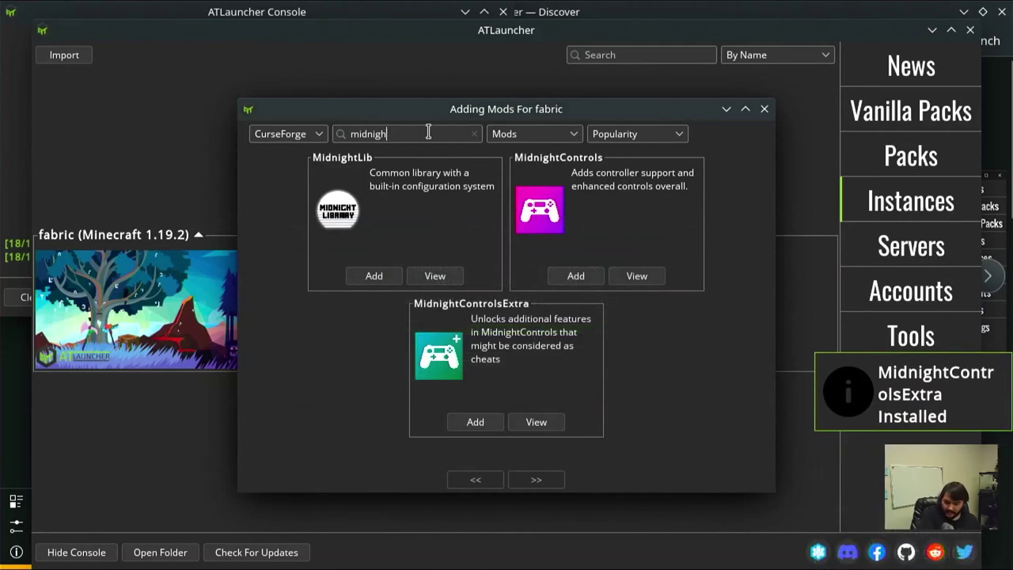
key("ctrl+a")
key("BackSpace")
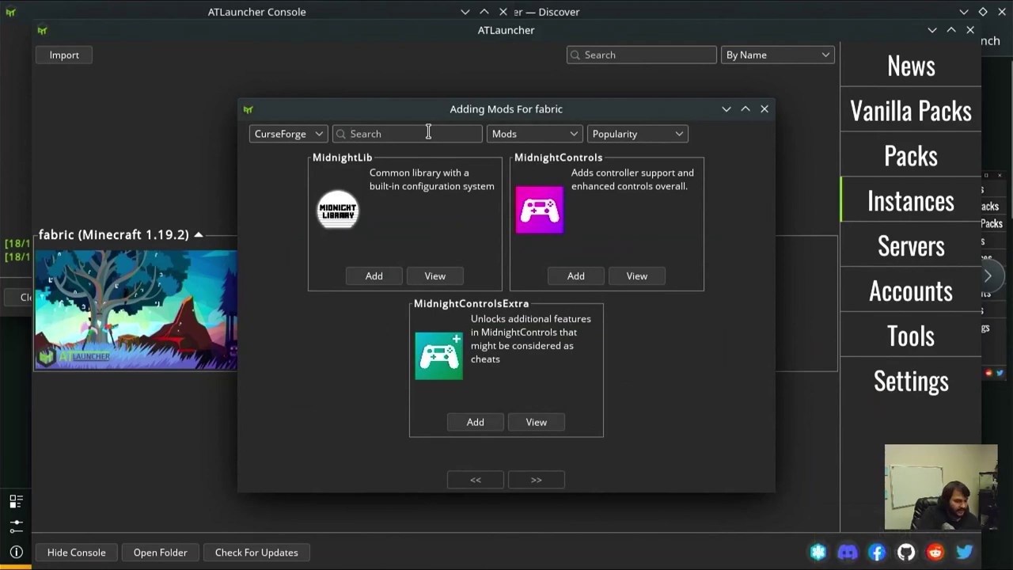
- Search 'minimap', add Xaero's Minimap v22.16.0, and close the Adding Mods window
type("minimap")
key("Return")
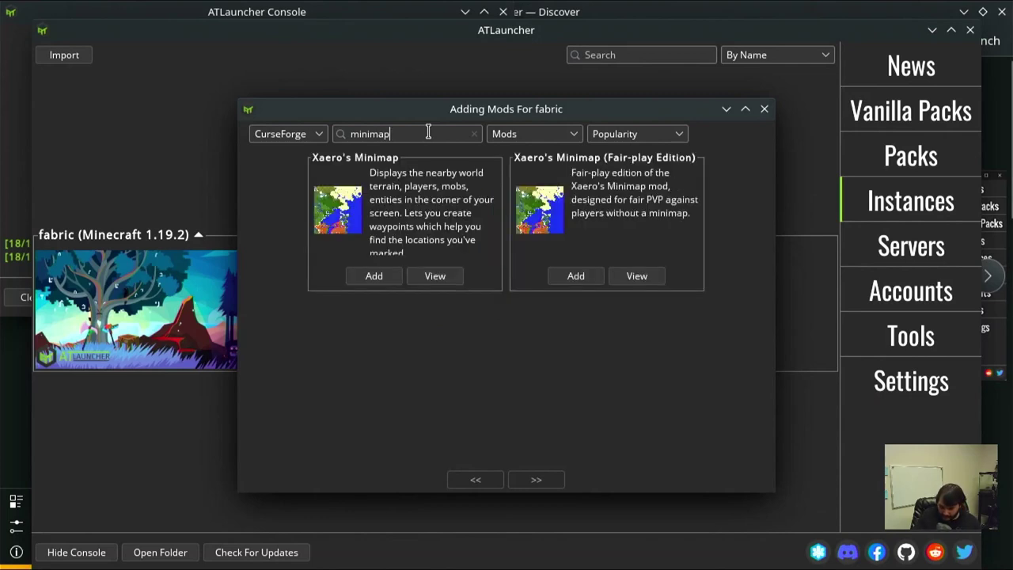
left_click(375, 278)
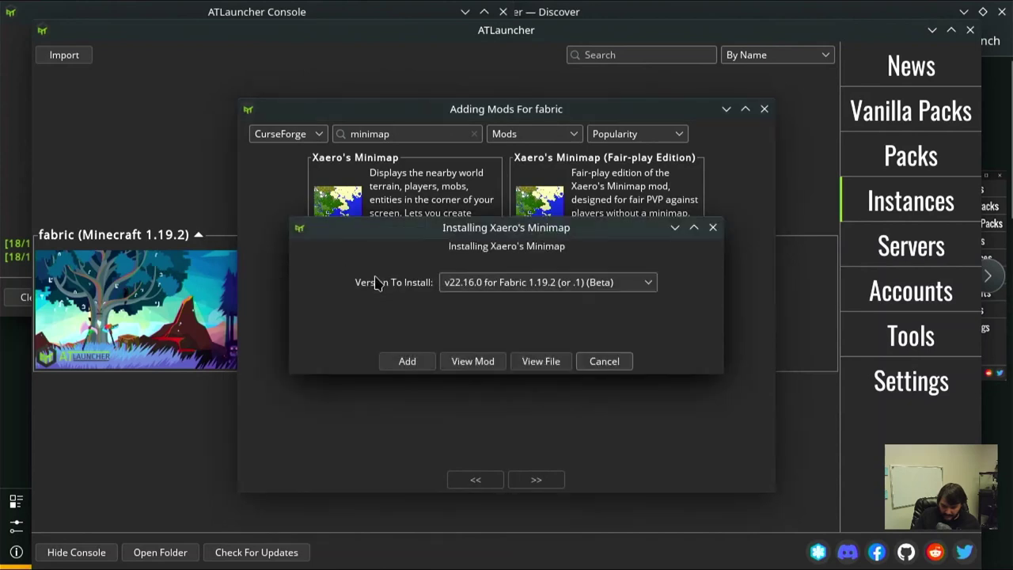
left_click(598, 280)
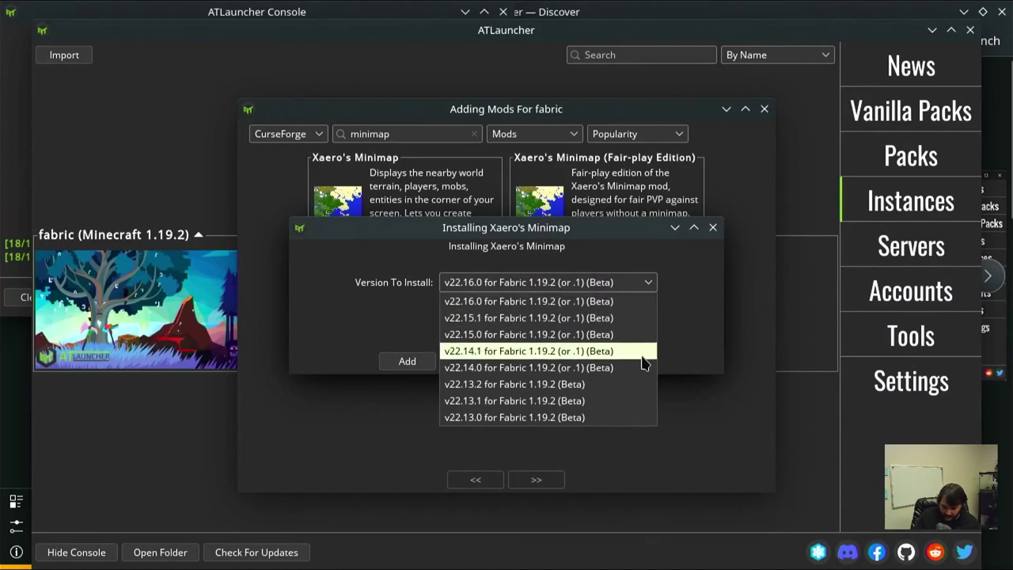
left_click(649, 303)
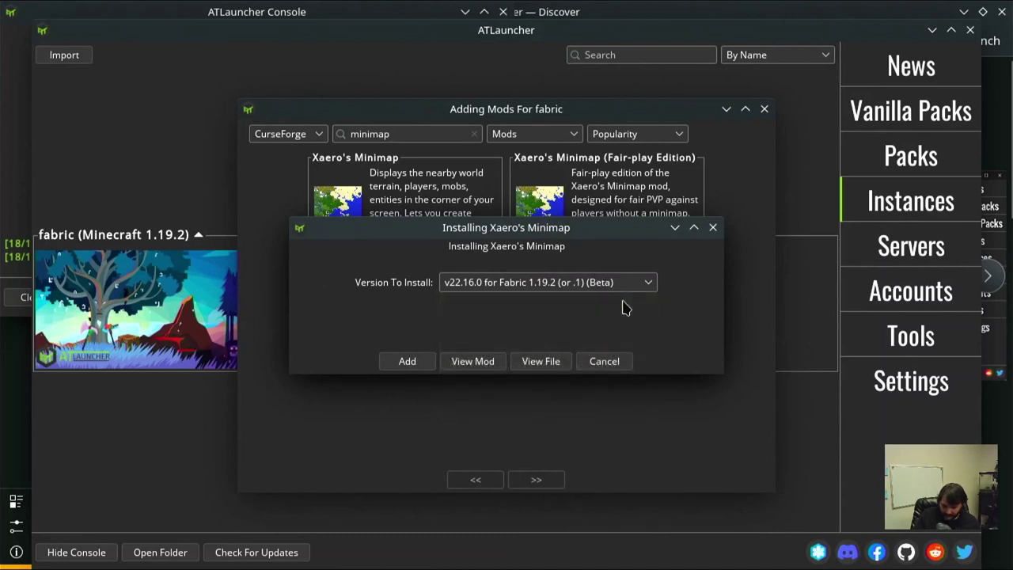
left_click(411, 360)
left_click(764, 109)
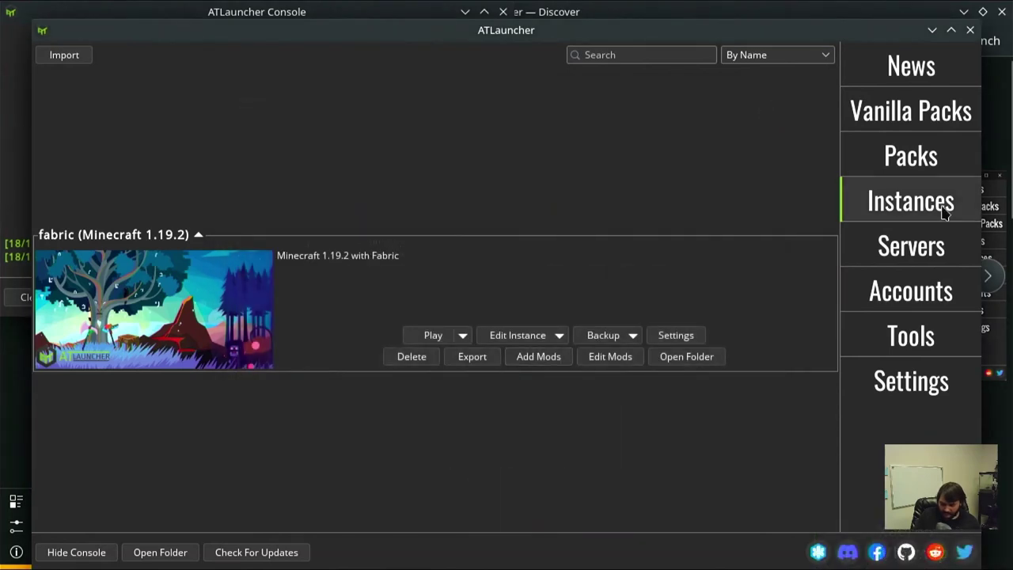
- Go to the Accounts page and start Login with Microsoft
left_click(946, 291)
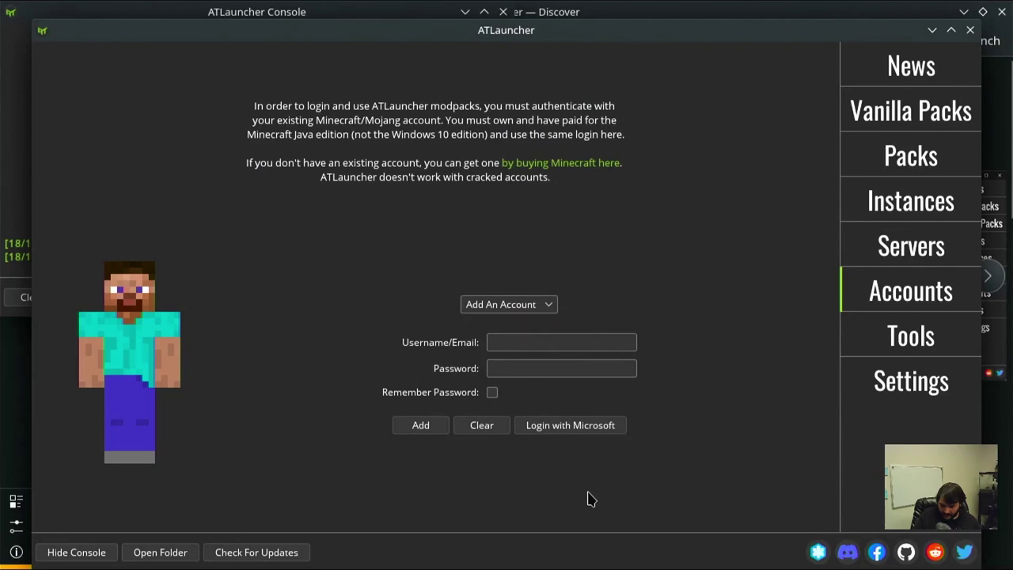
left_click(588, 427)
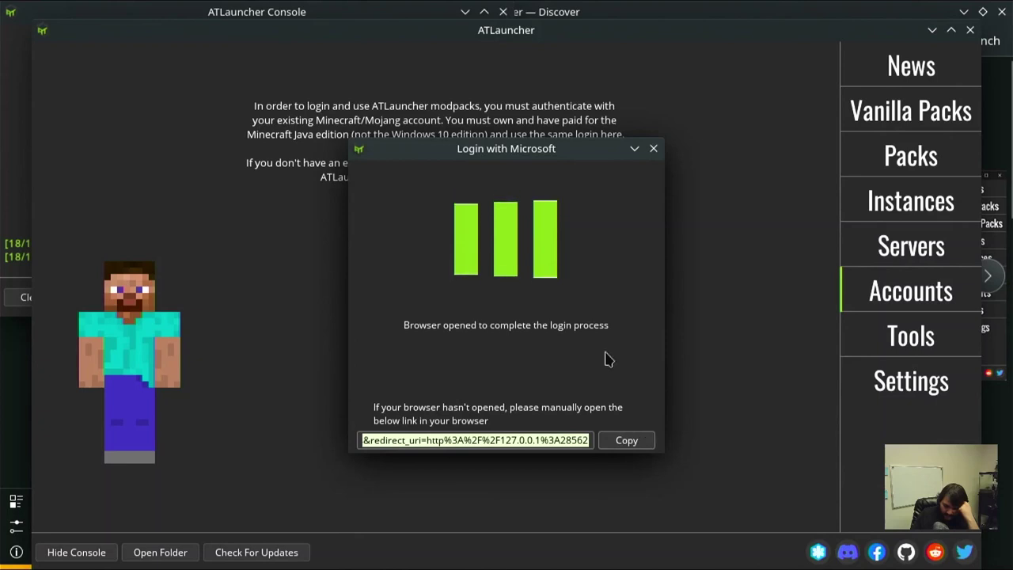
- Select and copy the Microsoft login link from ATLauncher's login dialog
left_click_drag(451, 441, 351, 449)
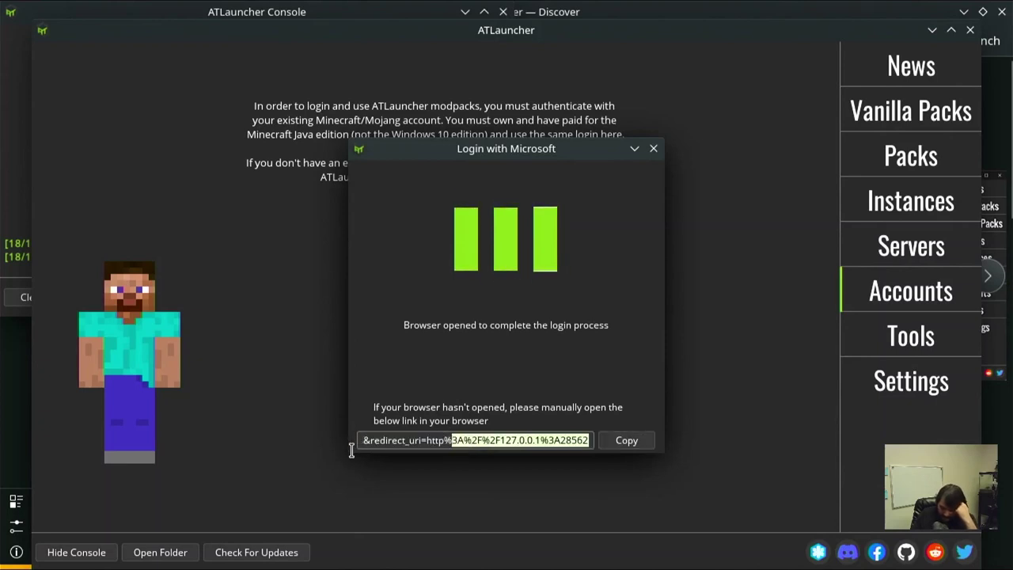
key("ctrl+a")
left_click(592, 441)
left_click_drag(428, 441, 589, 441)
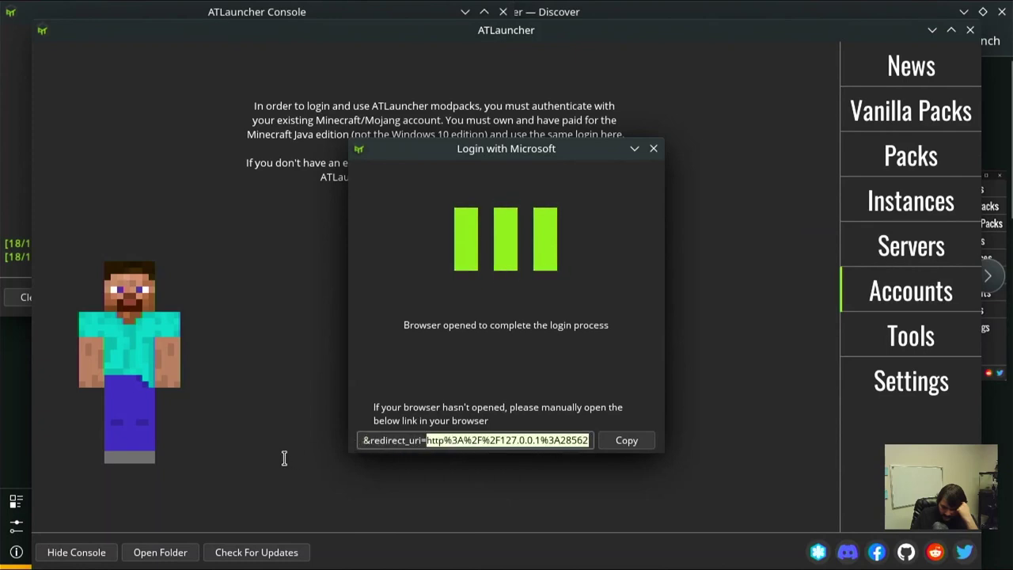
left_click(629, 443)
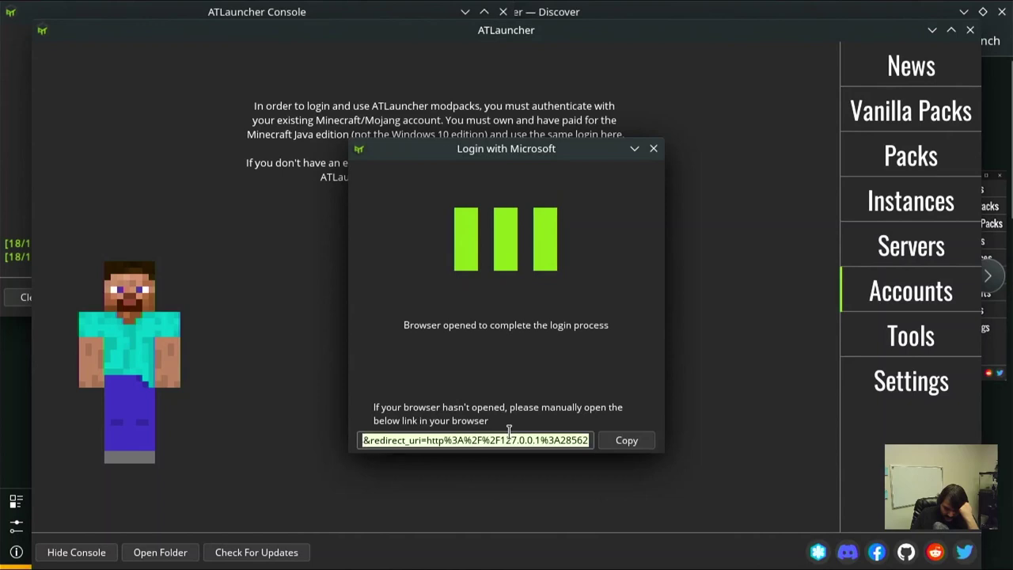
left_click(550, 442)
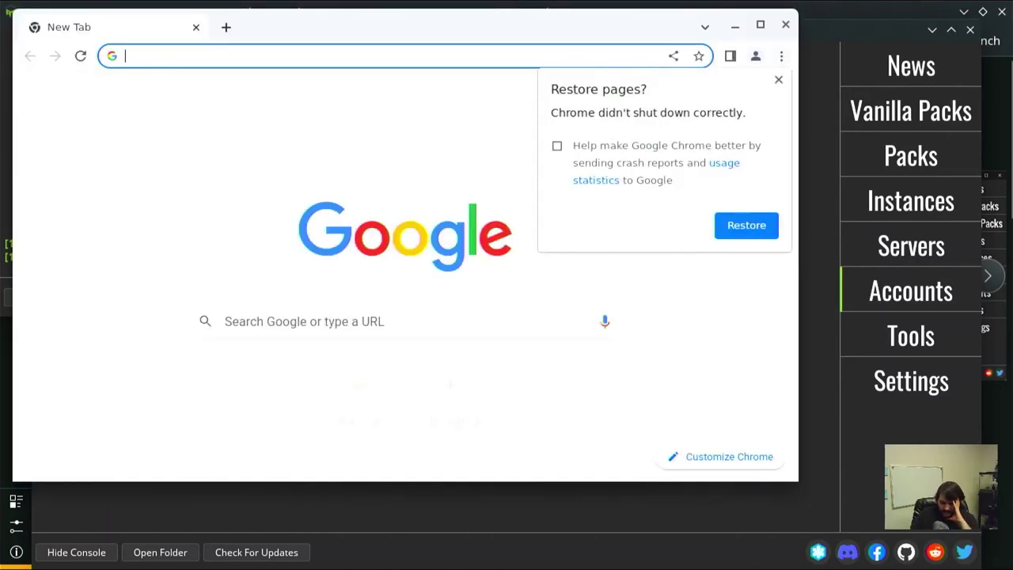
- Try pasting the link into Chrome's address bar, then return and reselect the whole login link
left_click(129, 55)
left_click(773, 101)
left_click(778, 80)
left_click(475, 57)
left_click(500, 49)
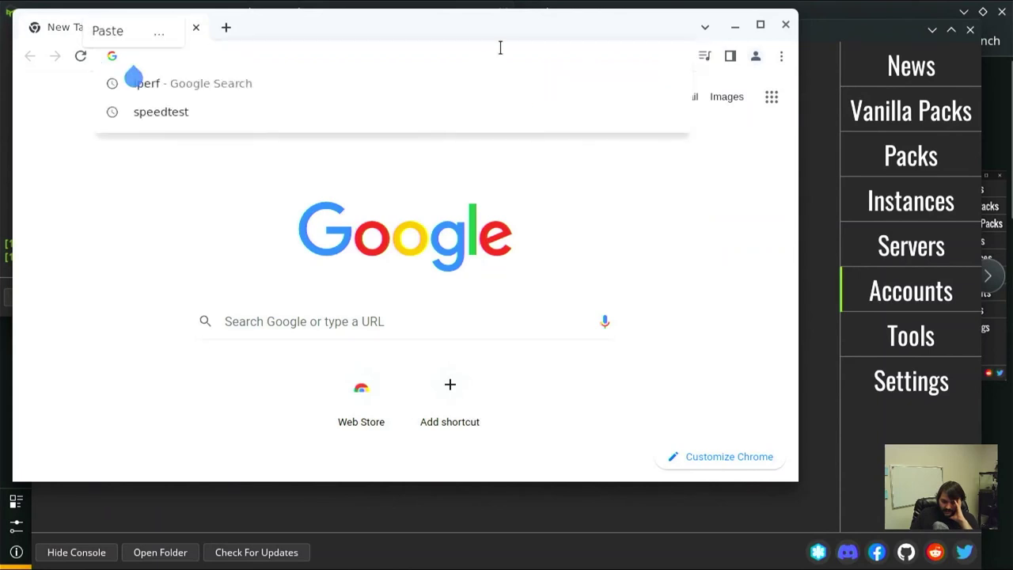
left_click(122, 28)
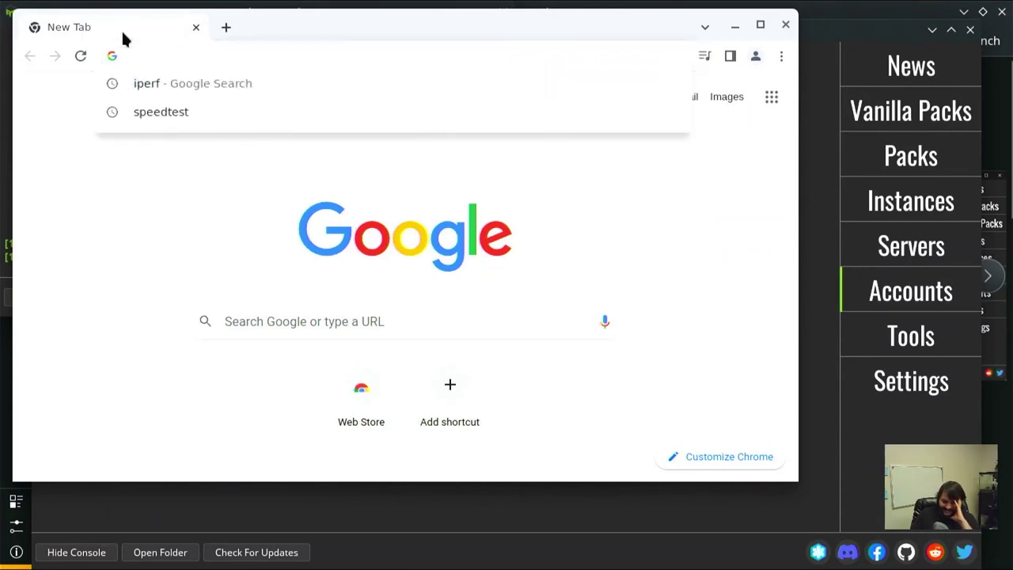
left_click(222, 277)
left_click(828, 351)
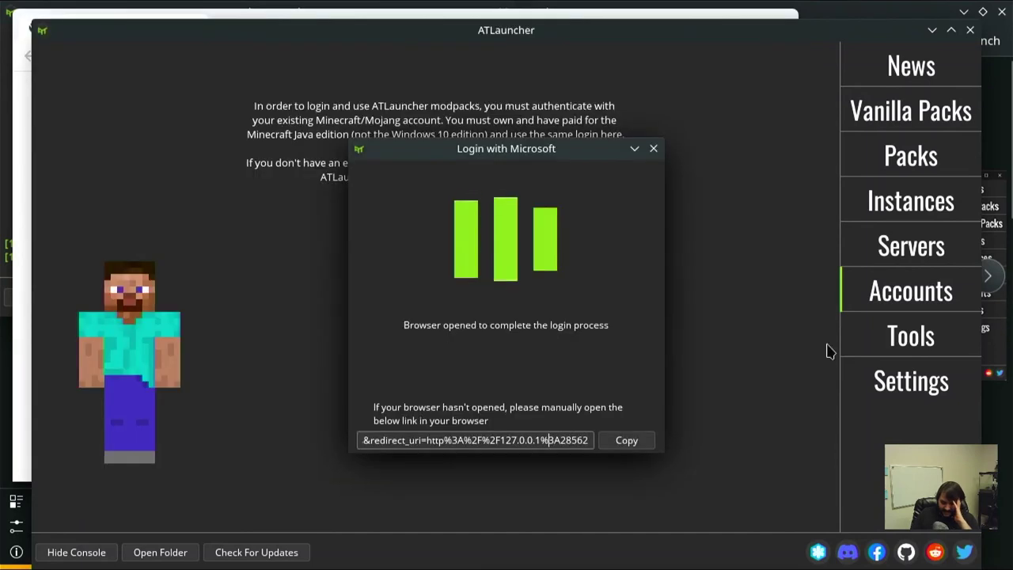
triple_click(572, 440)
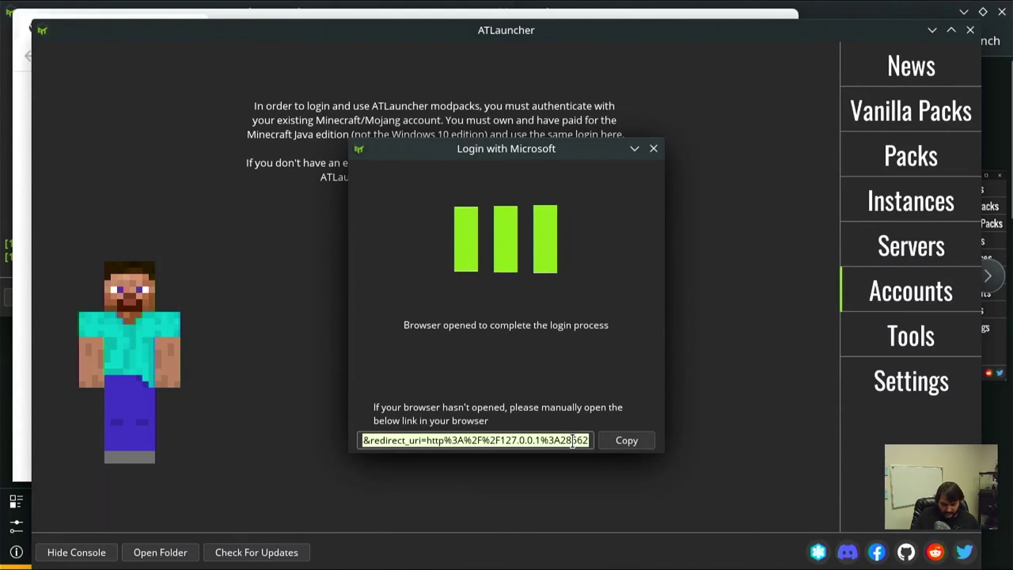
- Paste the copied login link into Chrome's address bar and open the Microsoft sign-in page
key("alt+Tab")
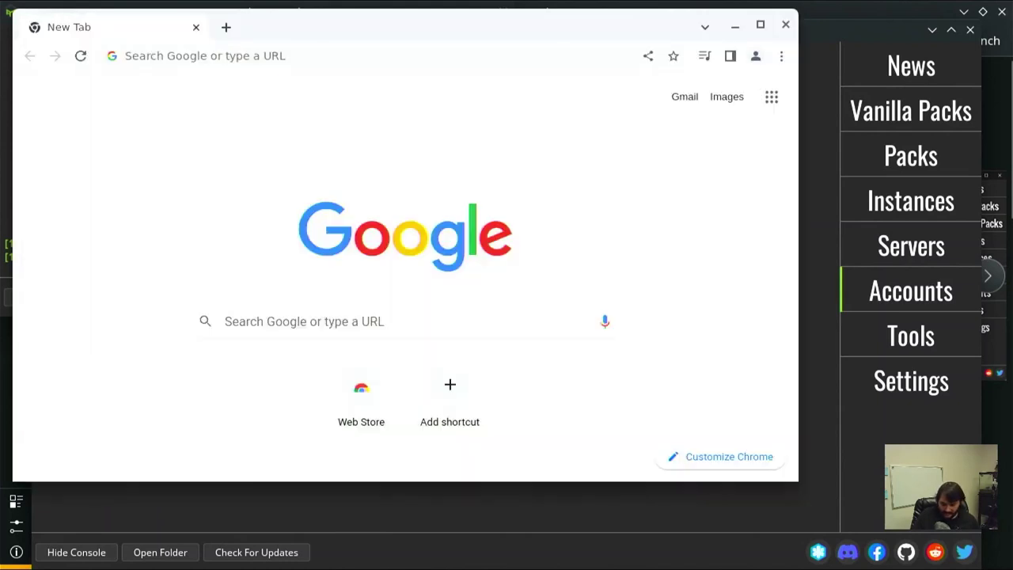
left_click(407, 54)
key("ctrl+v")
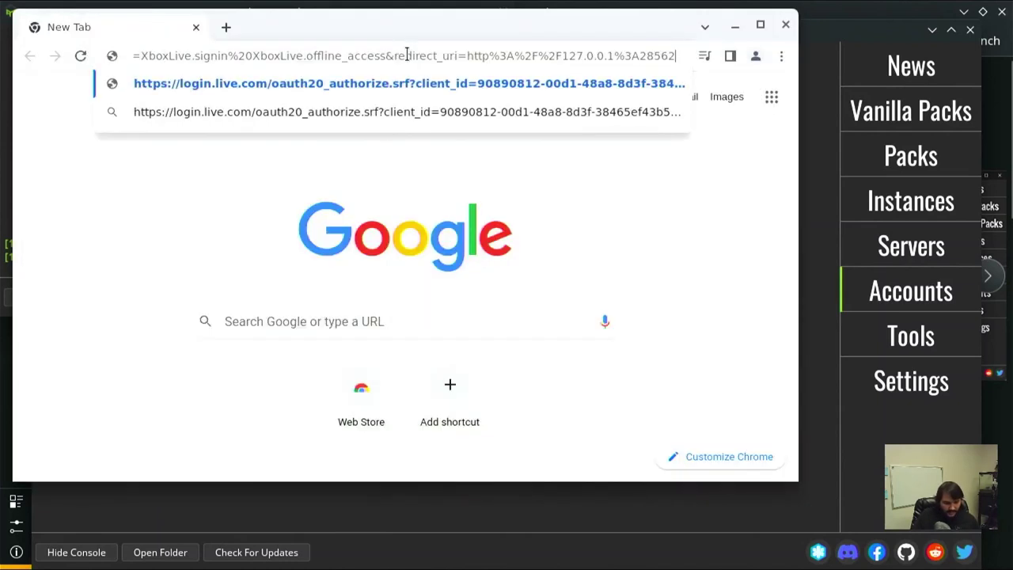
key("Return")
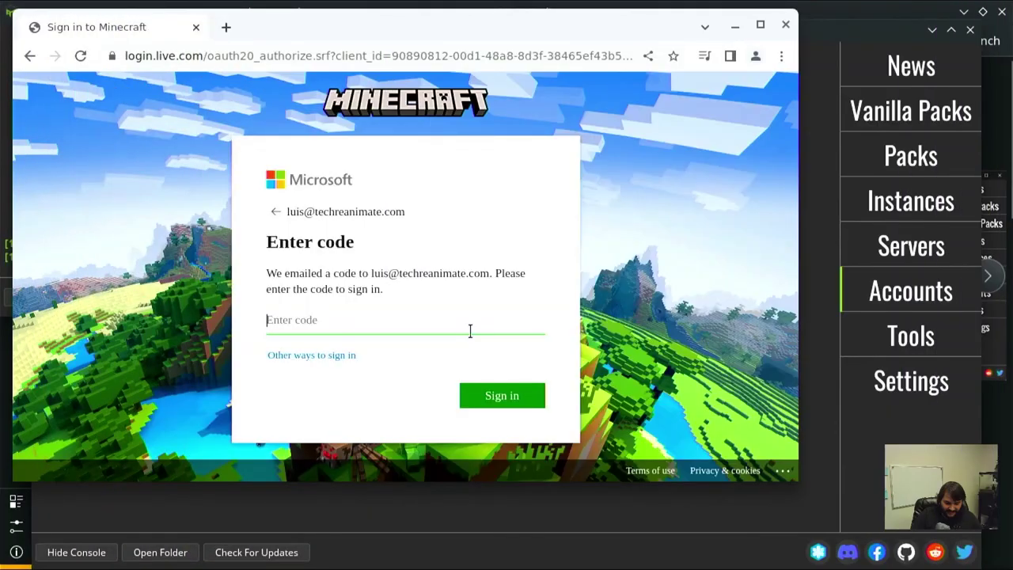
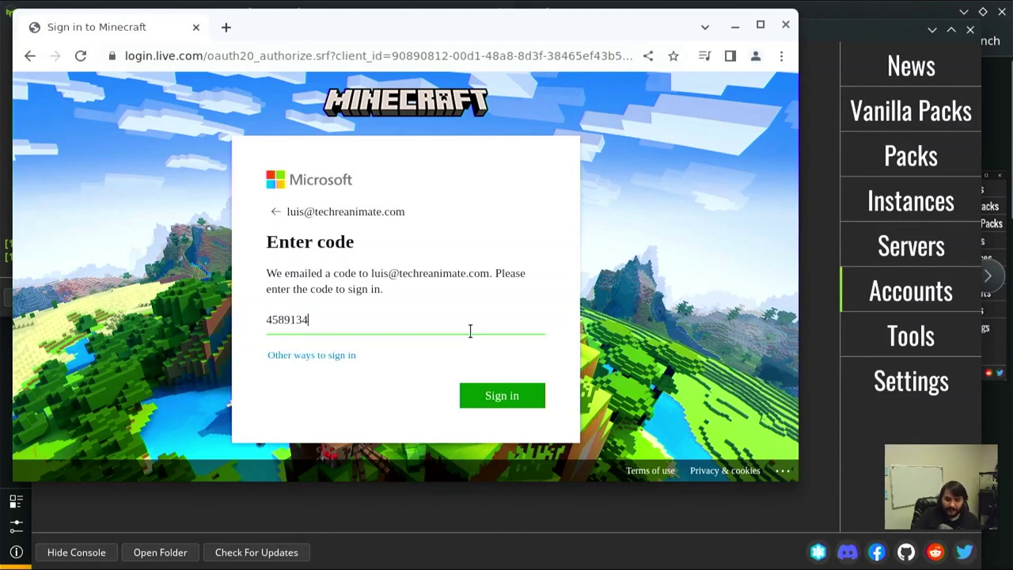
- Enter the e-mailed sign-in code, grant ATLauncher access, and return to the Instances page
key("Return")
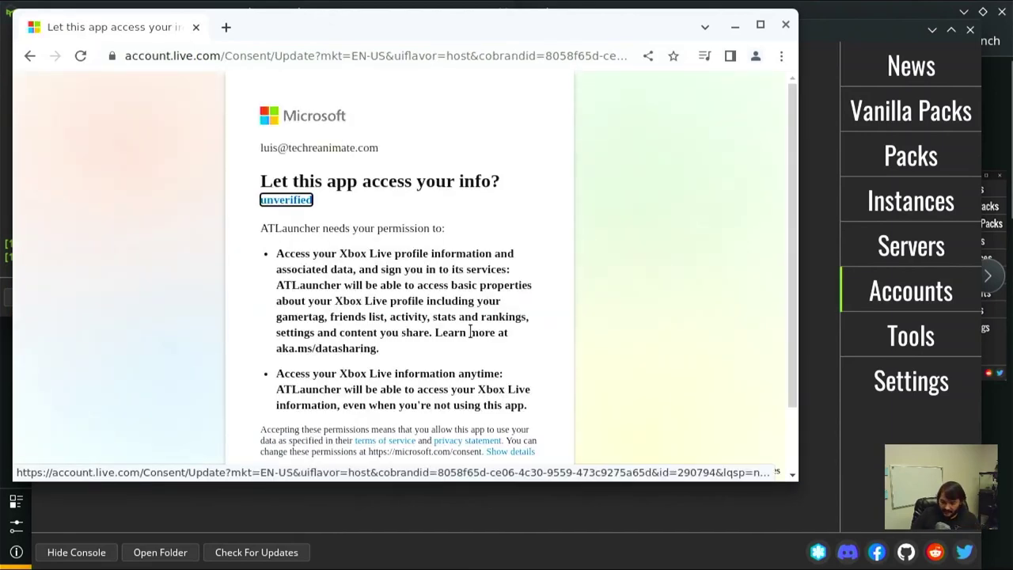
scroll(660, 338, "down", 2)
left_click(507, 425)
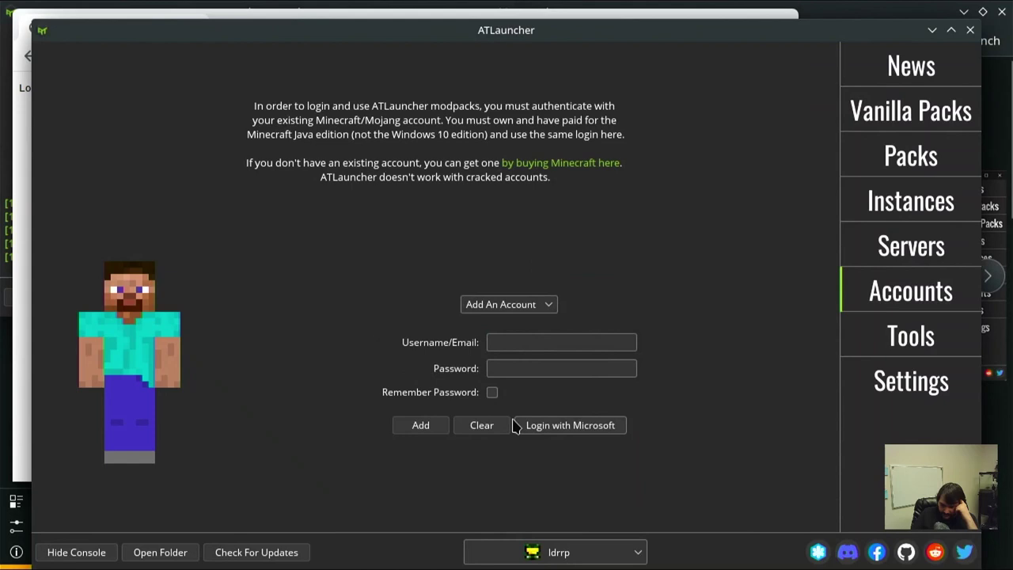
left_click(933, 209)
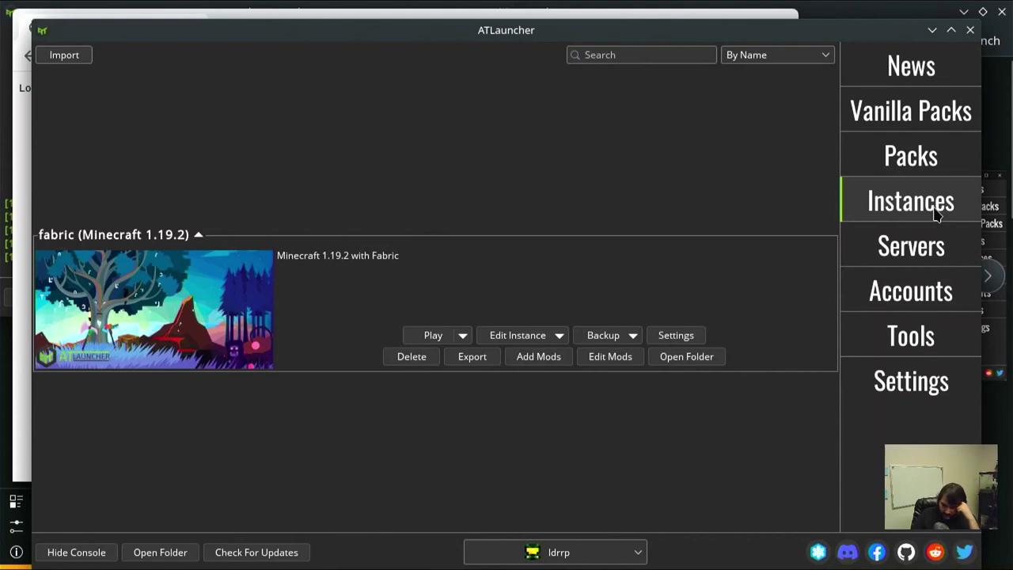
- Check the Servers, Accounts and Instances pages, then close ATLauncher and relaunch it from Discover
left_click(936, 251)
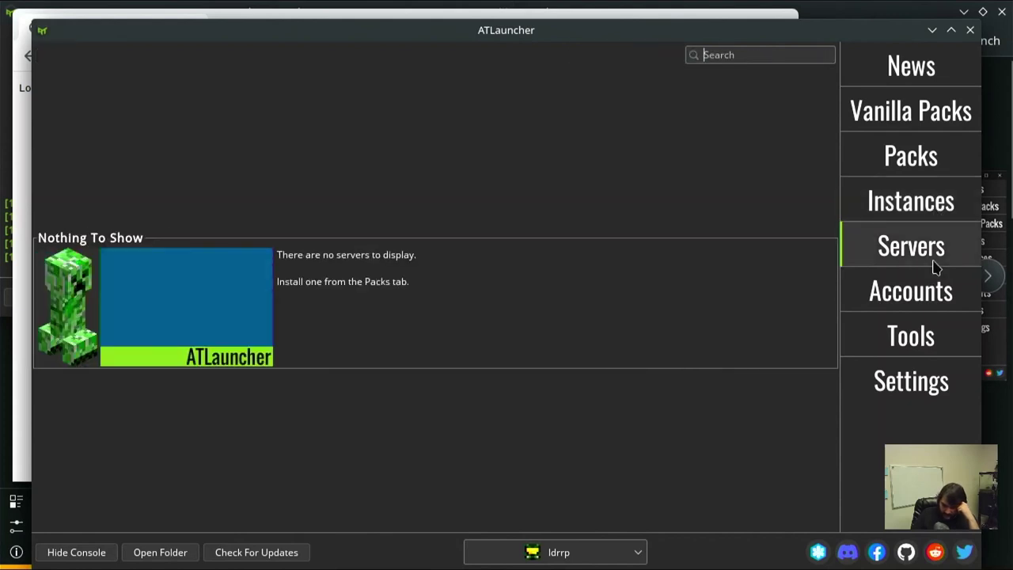
left_click(943, 206)
left_click(930, 274)
left_click(938, 263)
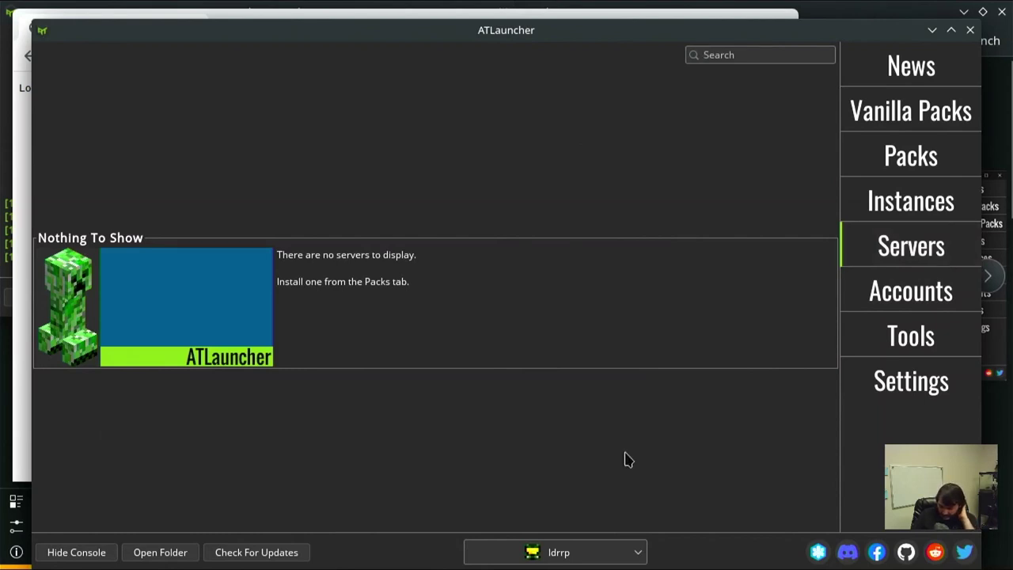
left_click(944, 206)
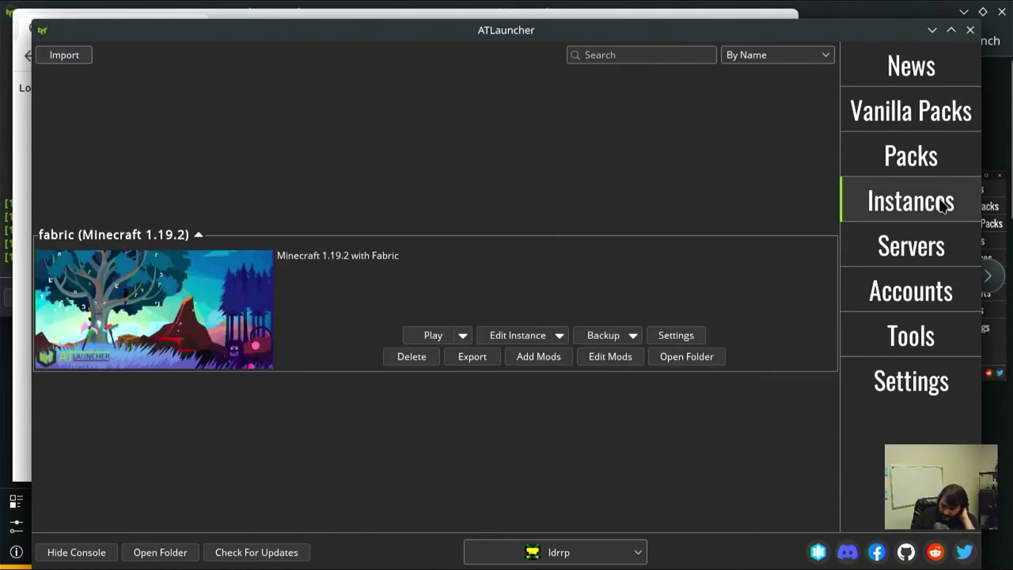
left_click(969, 29)
left_click(971, 40)
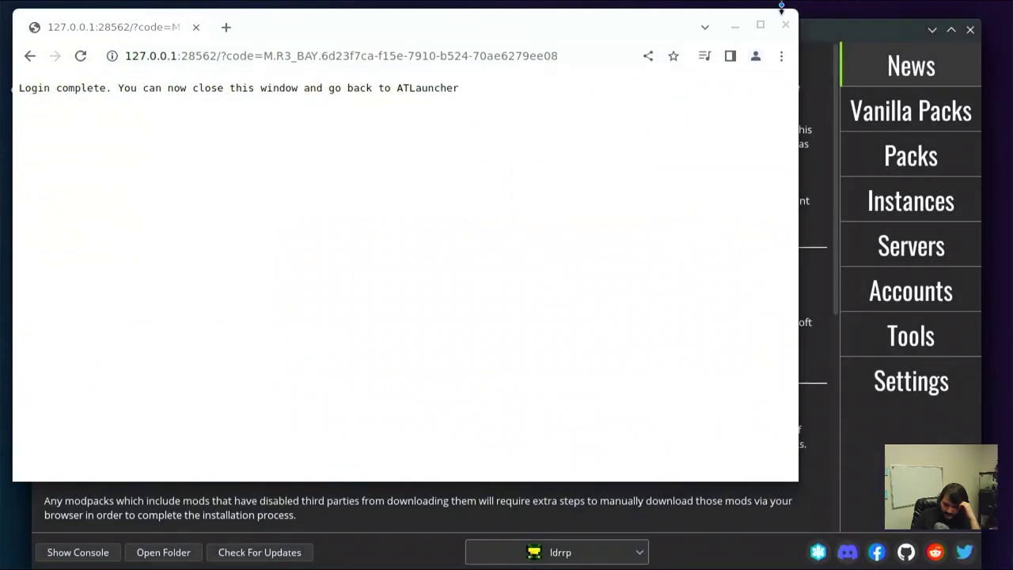
- Close Chrome's Login complete window and ATLauncher, then start Steam from the desktop
left_click(784, 24)
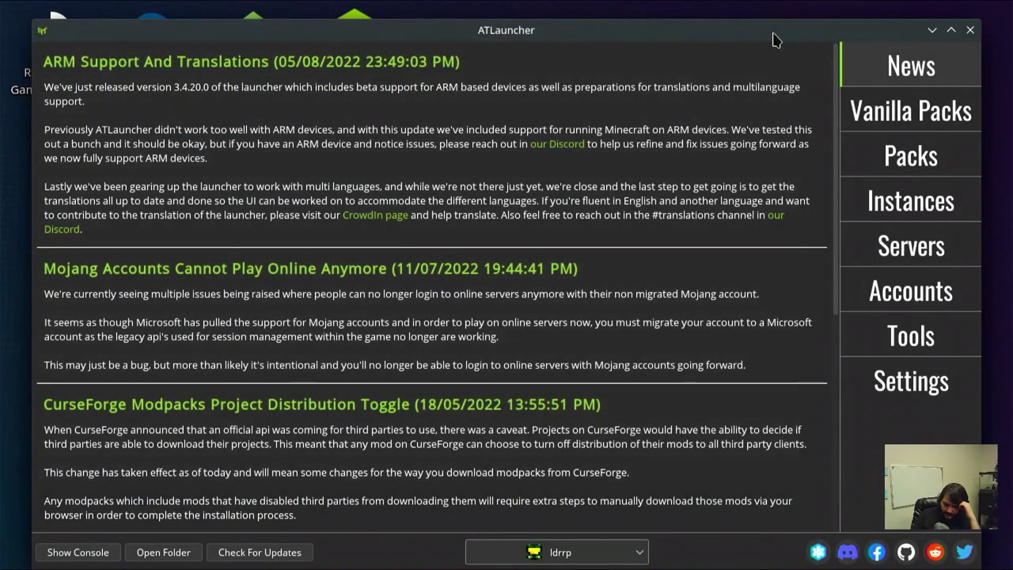
left_click(967, 35)
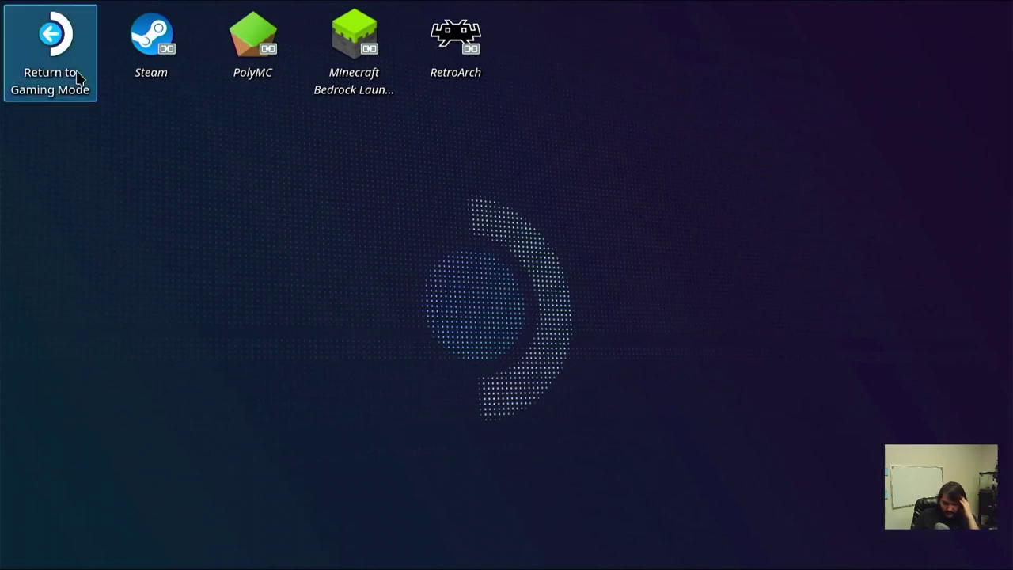
double_click(142, 28)
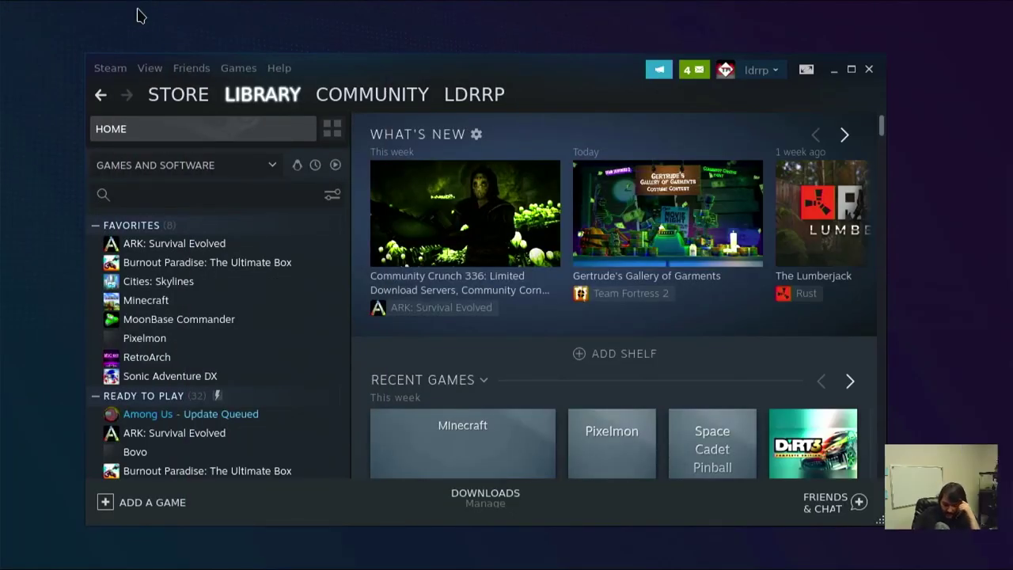
- Add ATLauncher to the Steam library as a non-Steam game and open its library page
left_click(160, 513)
left_click(220, 461)
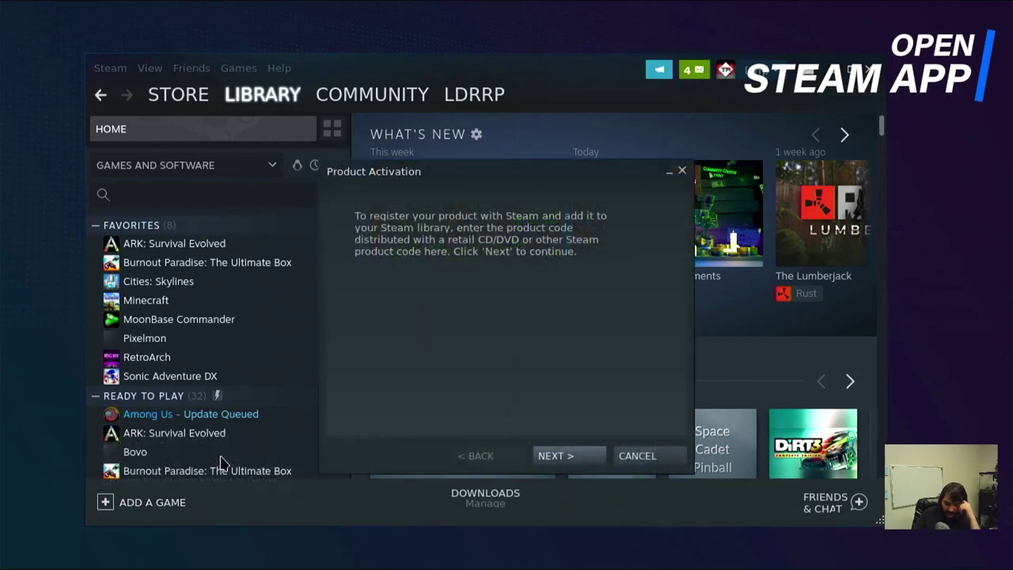
left_click(656, 459)
left_click(181, 506)
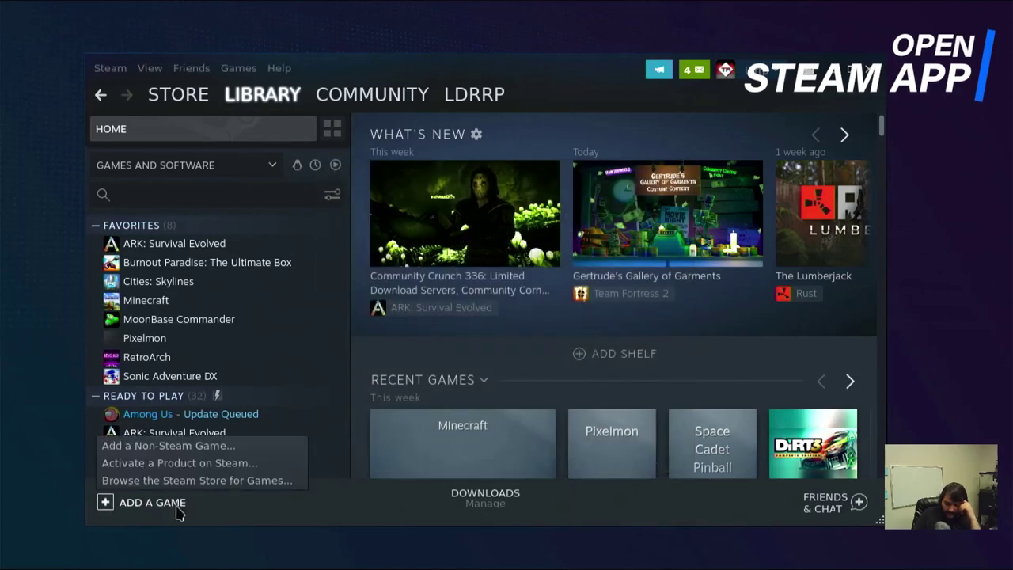
left_click(228, 447)
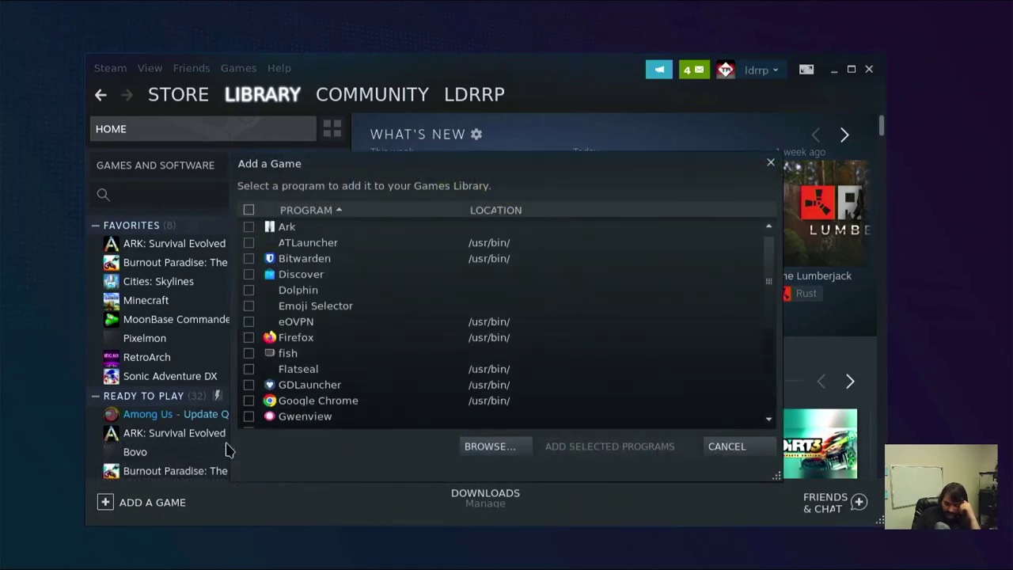
left_click(249, 244)
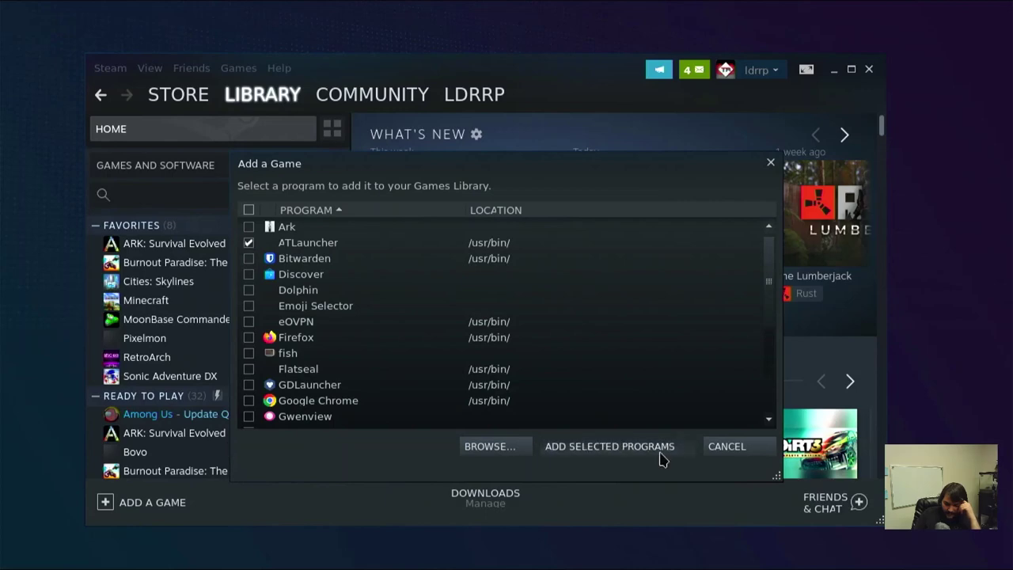
left_click(662, 449)
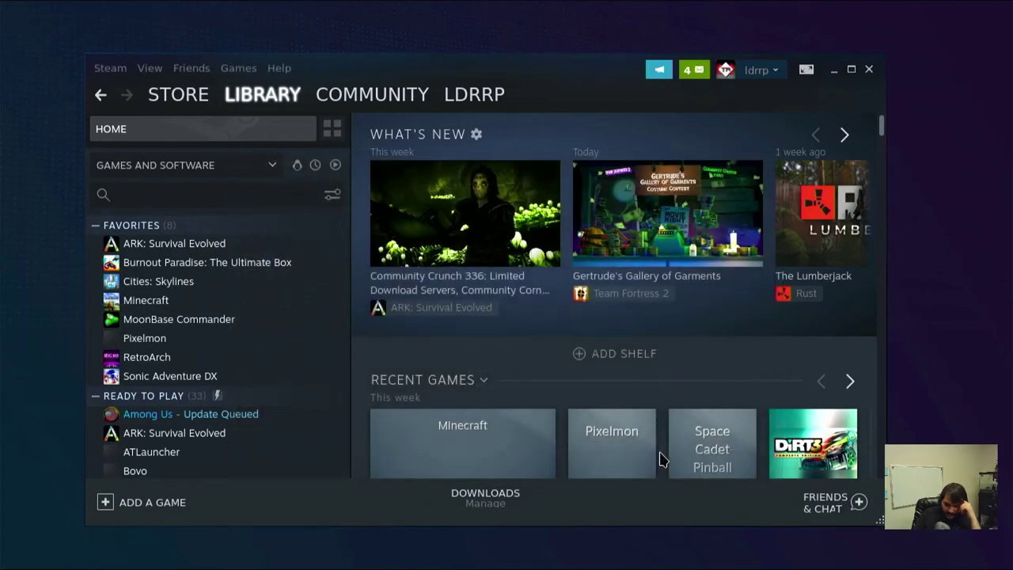
left_click(207, 458)
- Append -l "fabric" to ATLauncher's Steam launch options, test-launch it, and recheck the options
left_click(817, 336)
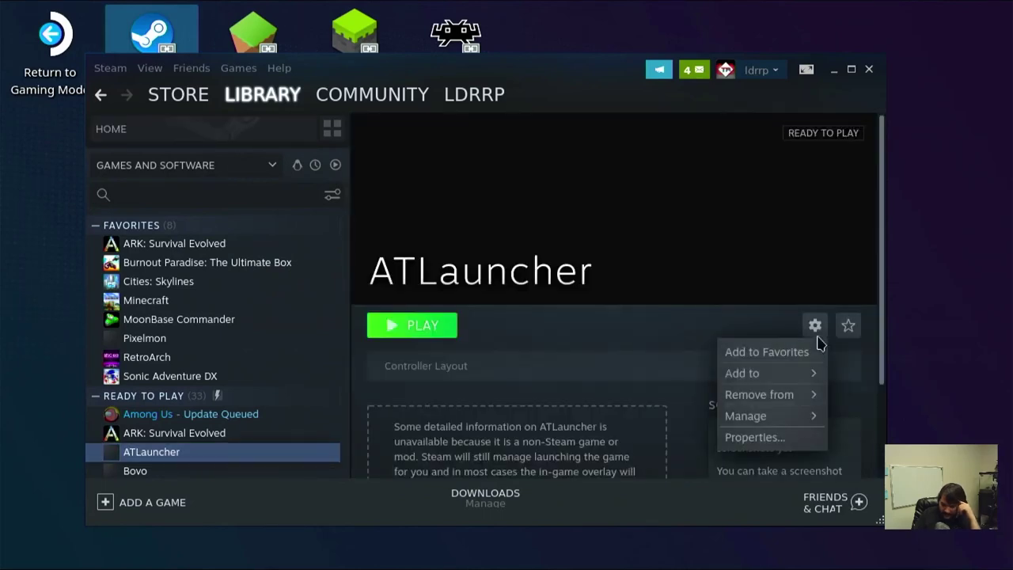
left_click(773, 436)
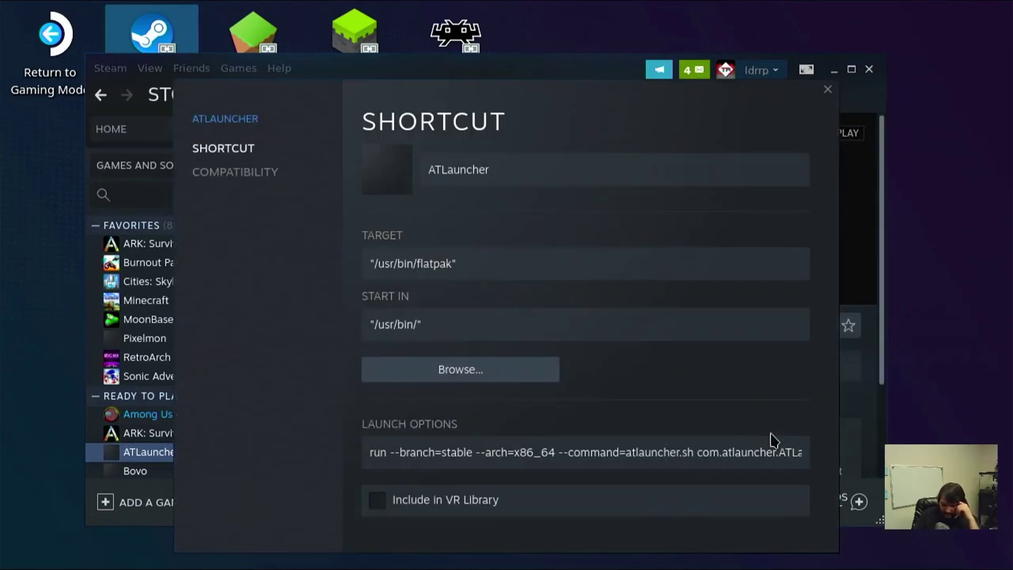
left_click_drag(756, 452, 855, 445)
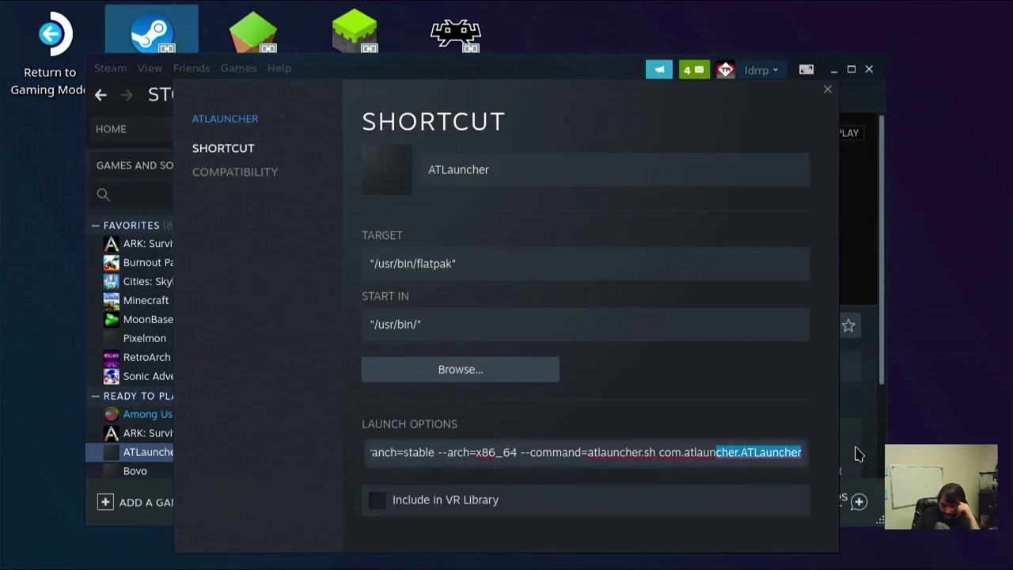
left_click(803, 453)
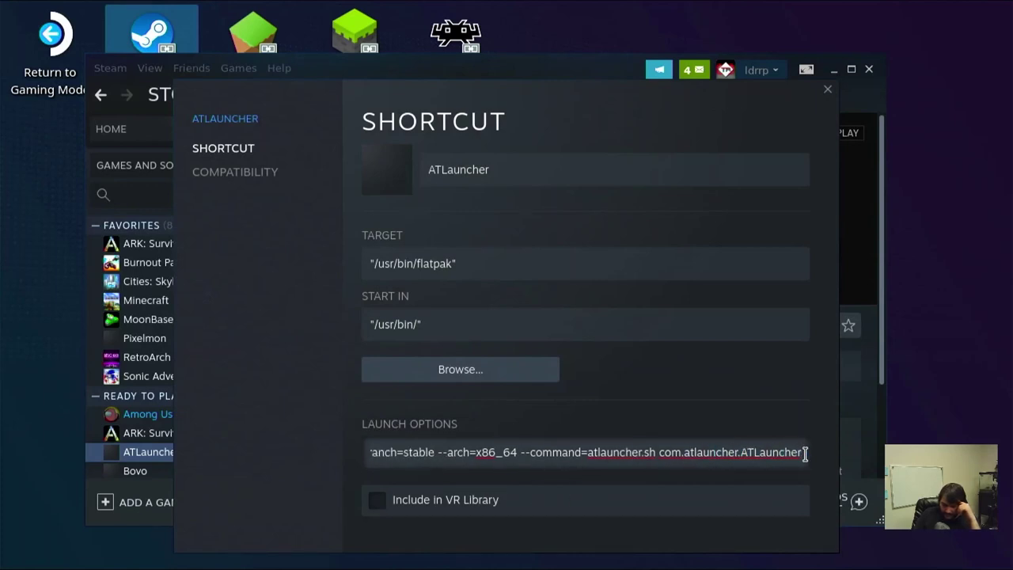
type("--")
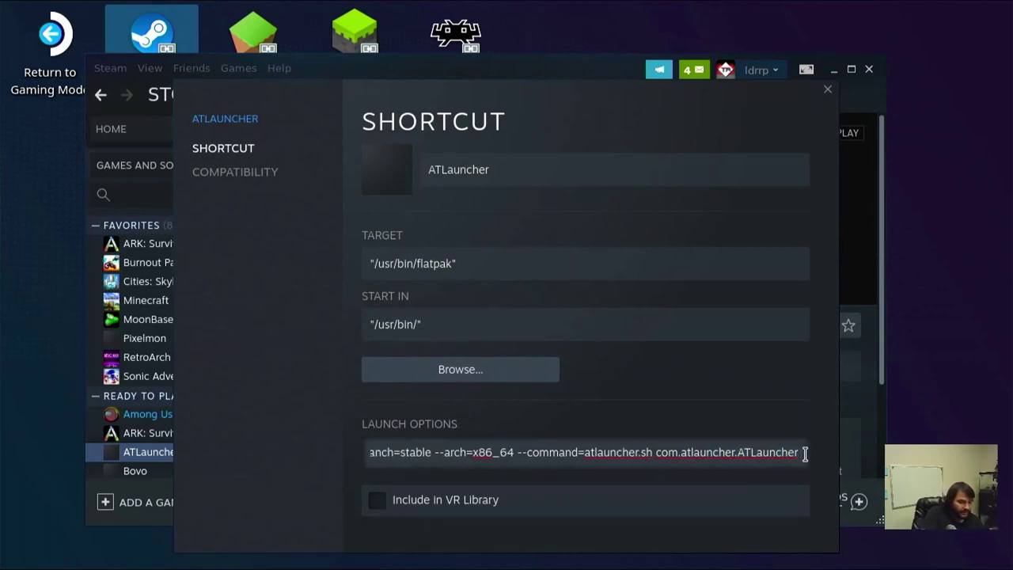
type("l")
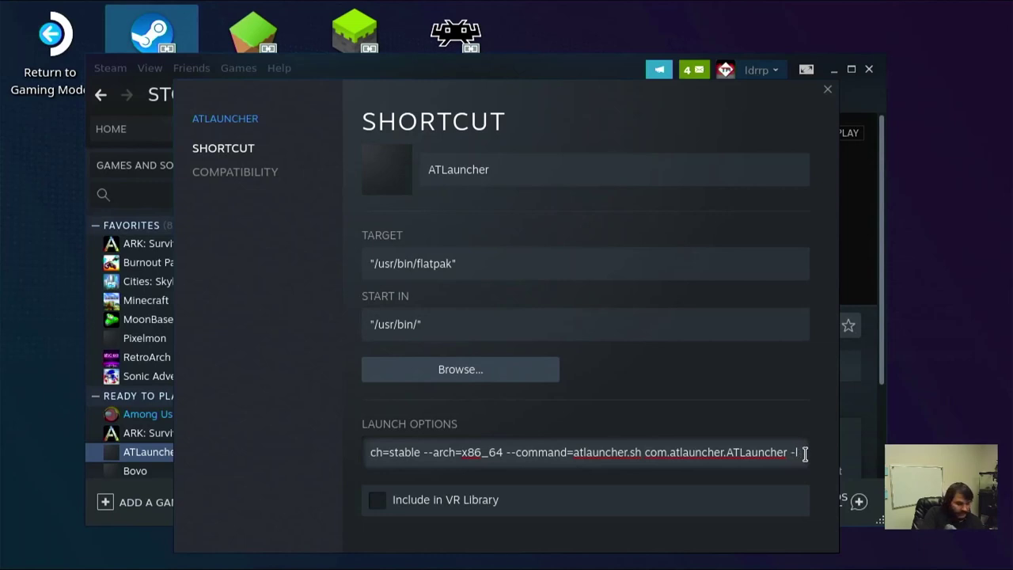
type(" \"fa")
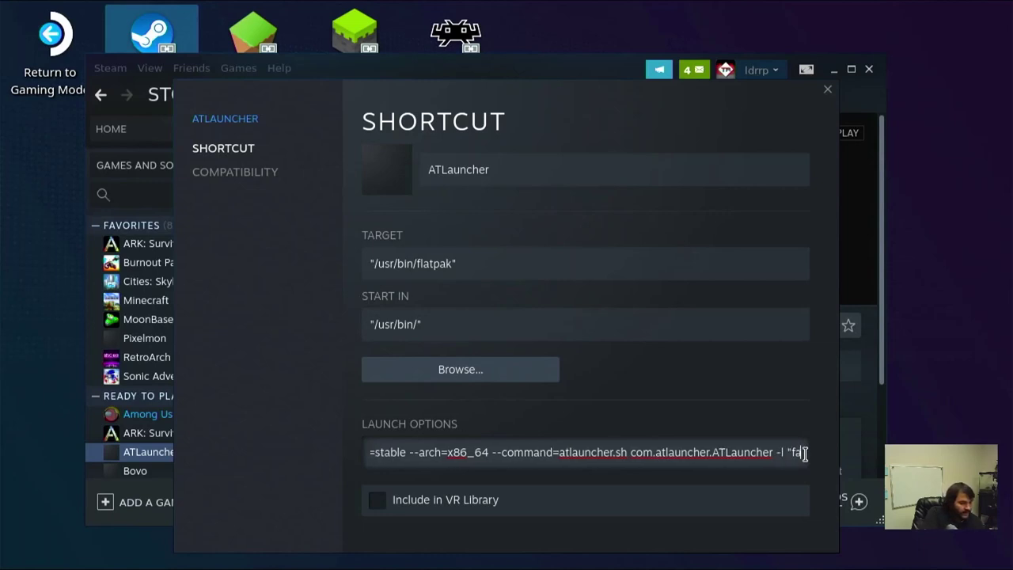
type("bric\"")
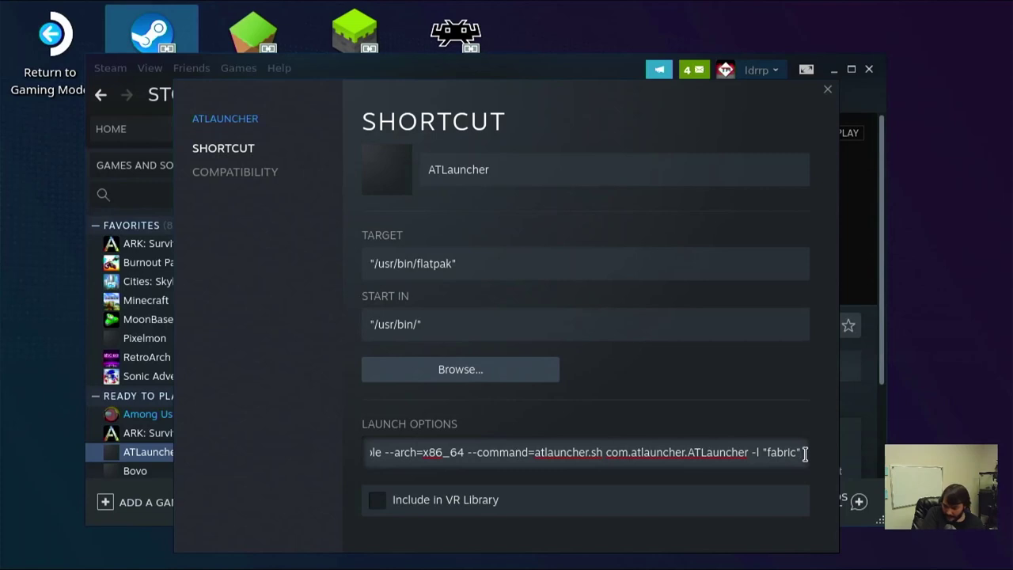
left_click(843, 105)
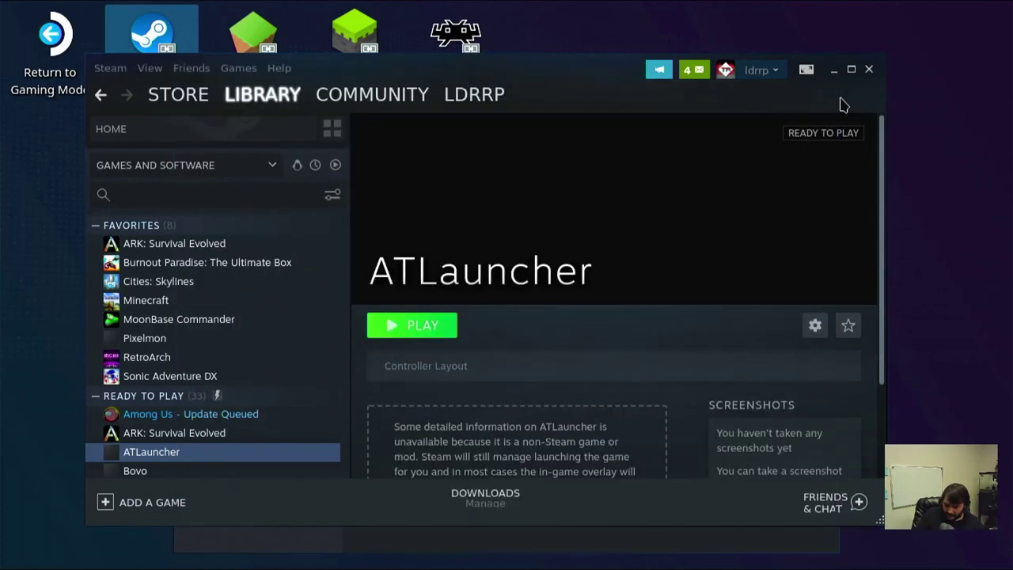
left_click(434, 327)
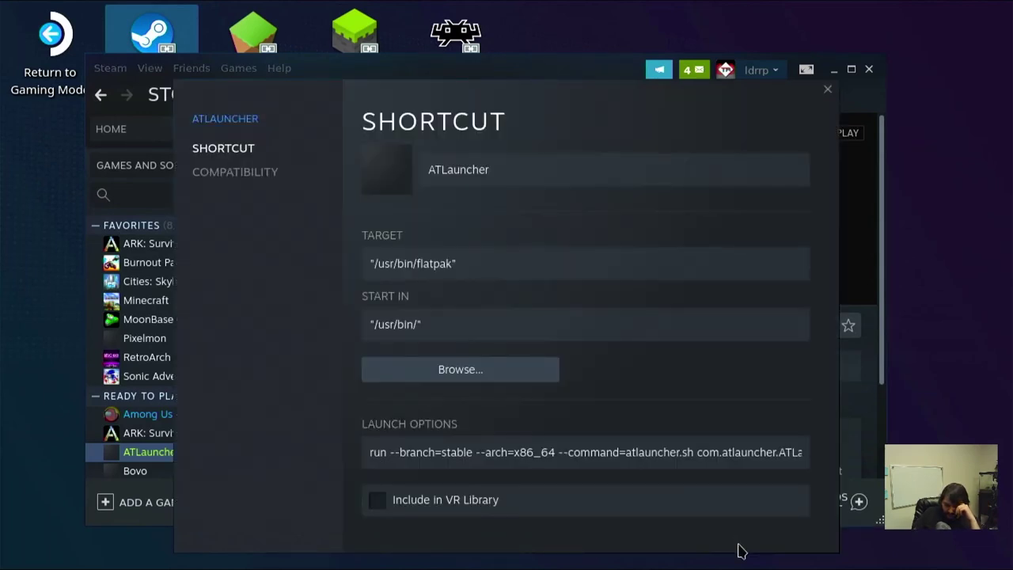
left_click_drag(764, 452, 834, 454)
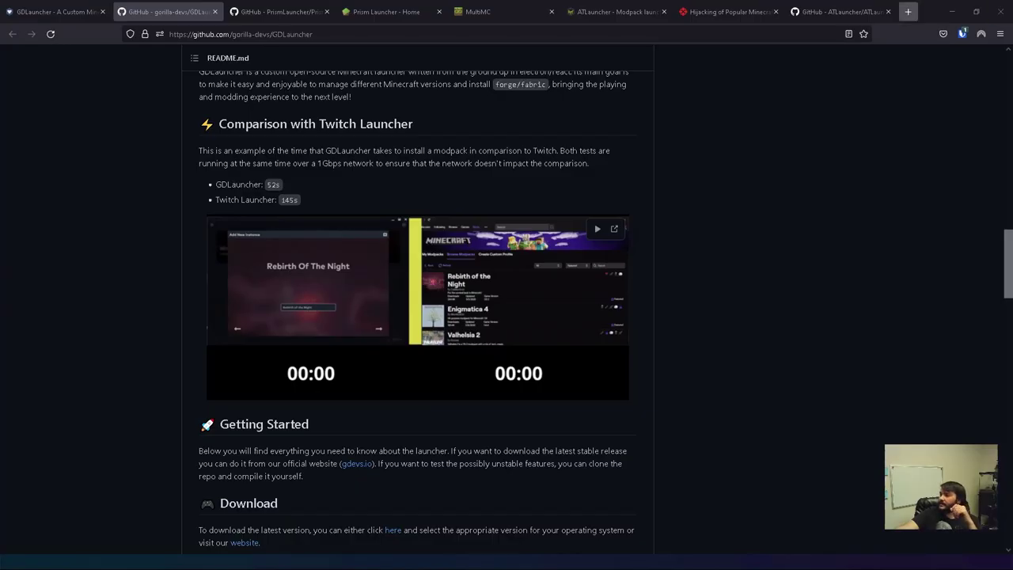
- Switch to the ATLauncher GitHub repository tab in Firefox and scroll through its README
left_click(909, 12)
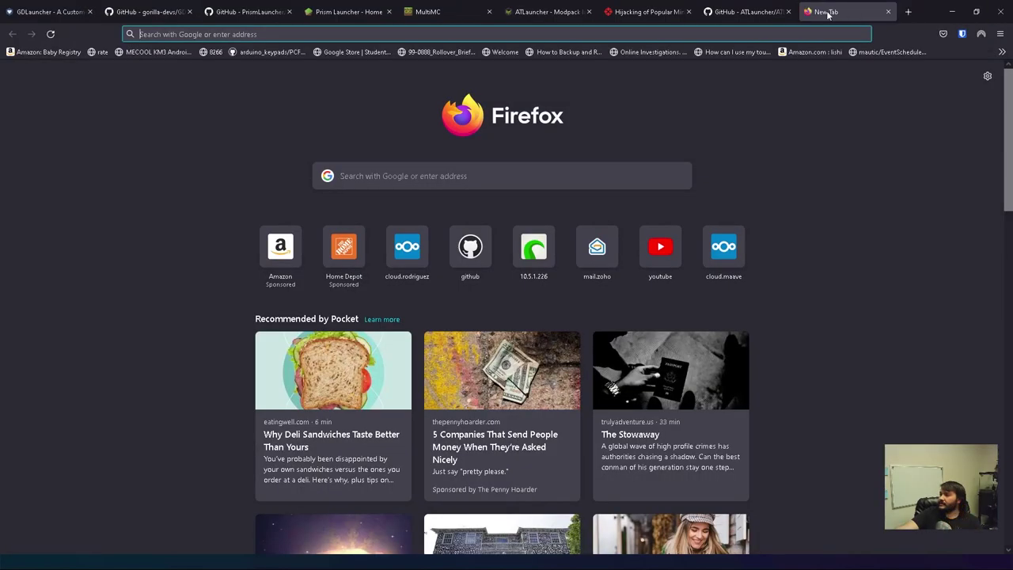
left_click(732, 11)
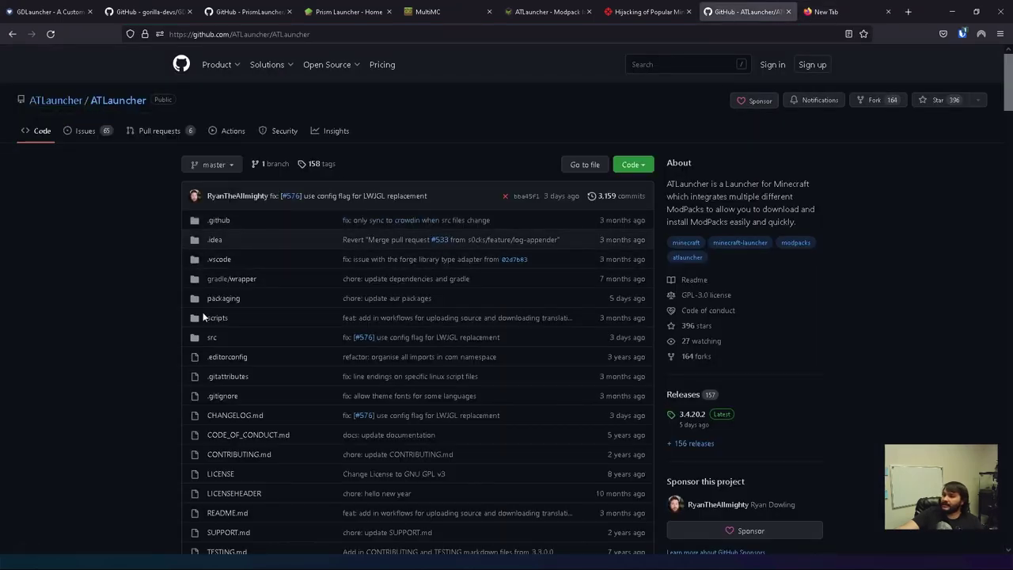
scroll(204, 290, "down", 10)
scroll(212, 320, "up", 3)
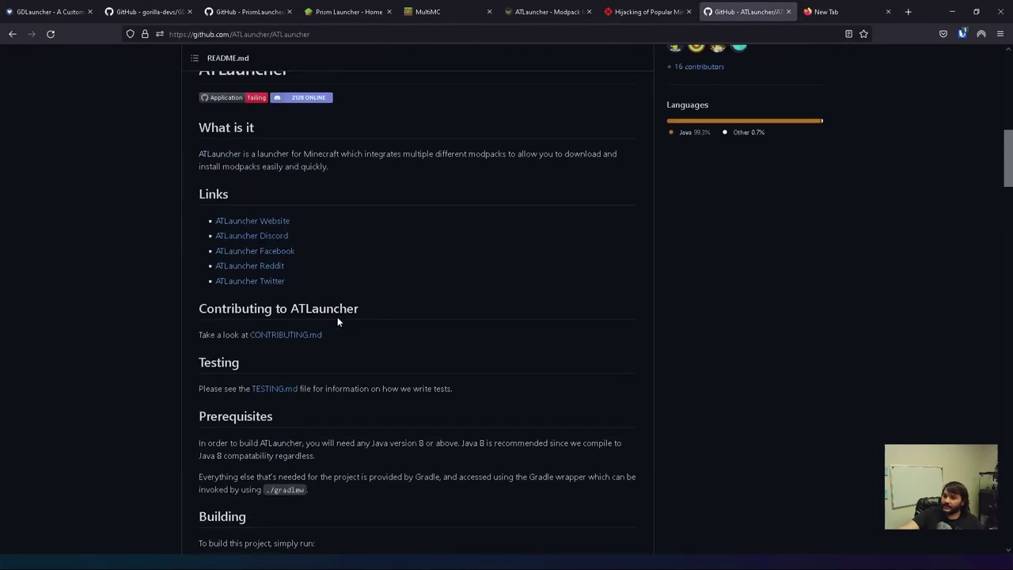
scroll(501, 310, "down", 4)
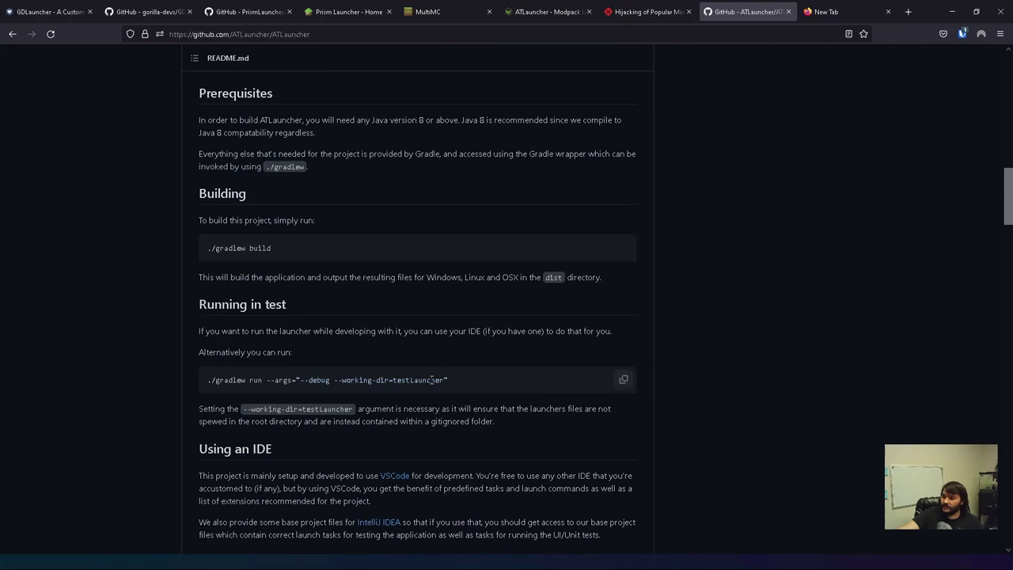
scroll(387, 372, "down", 5)
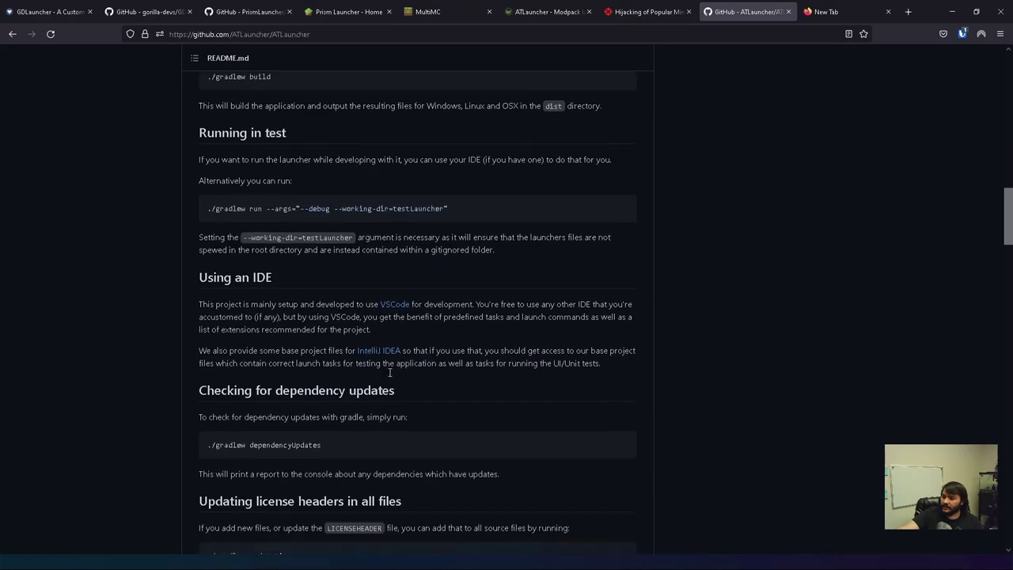
scroll(389, 371, "down", 3)
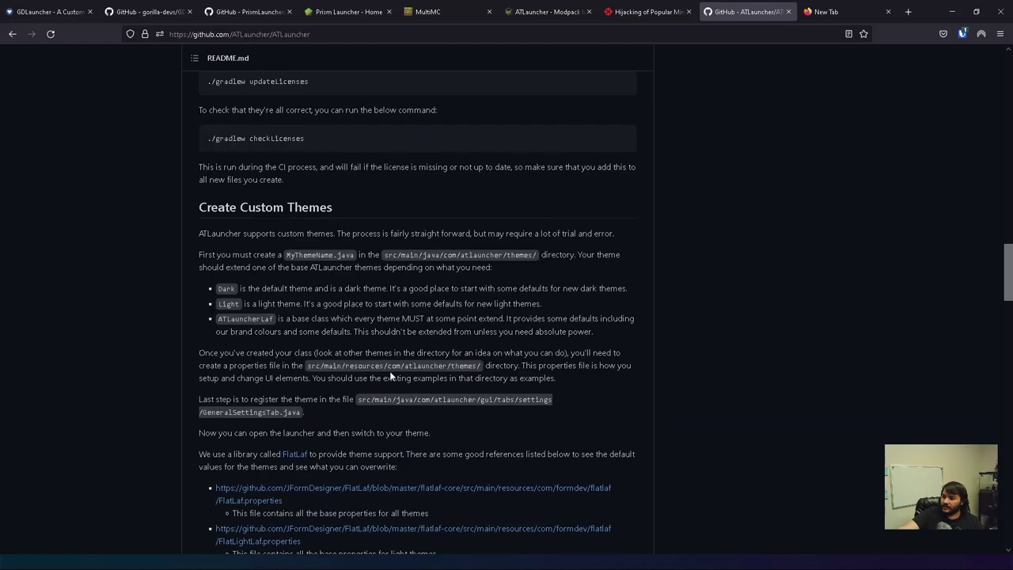
scroll(390, 370, "down", 7)
scroll(390, 372, "down", 9)
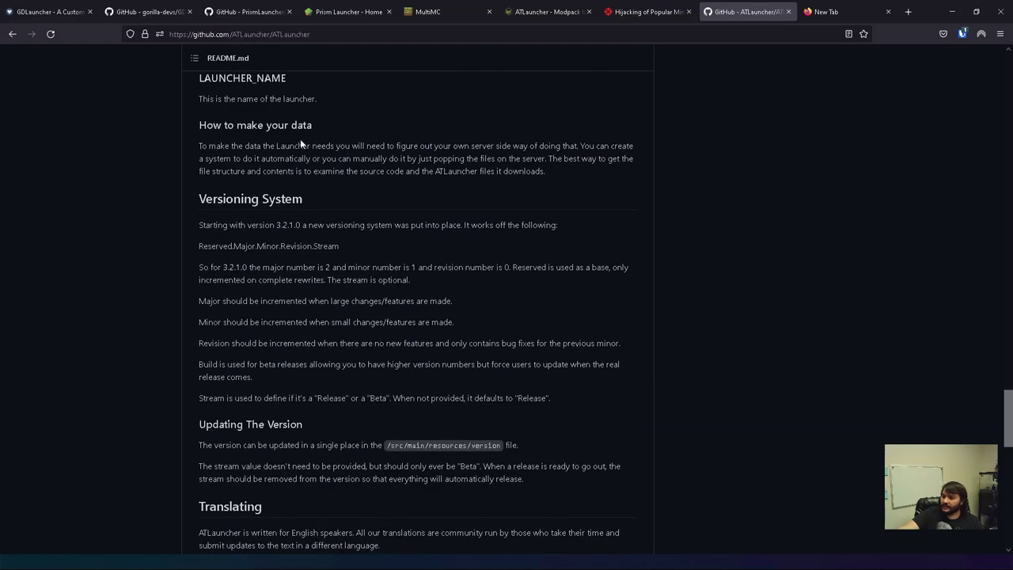
scroll(589, 368, "down", 10)
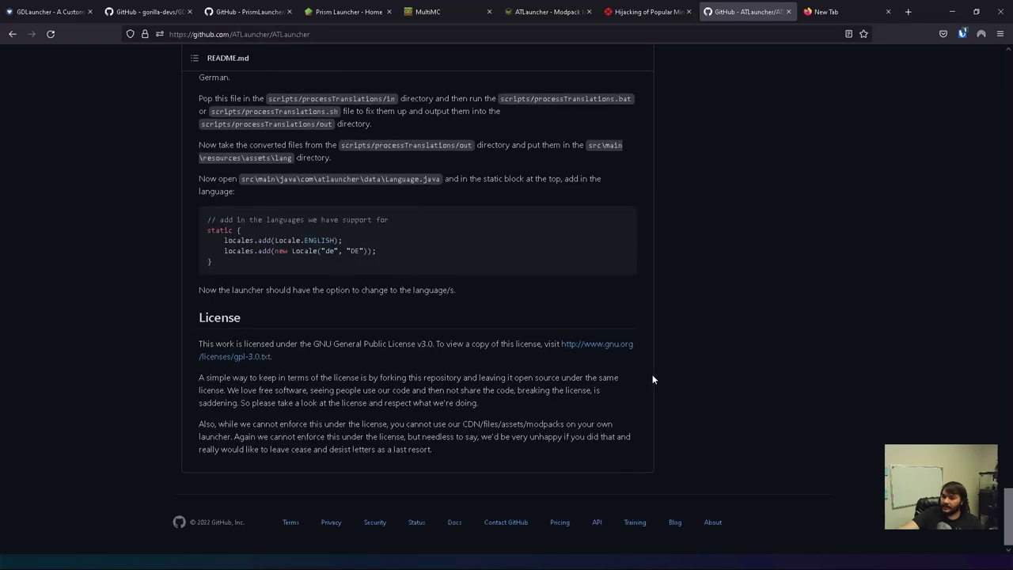
- Search the README for 'launch' and jump to the next match
key("ctrl+f")
type("launch")
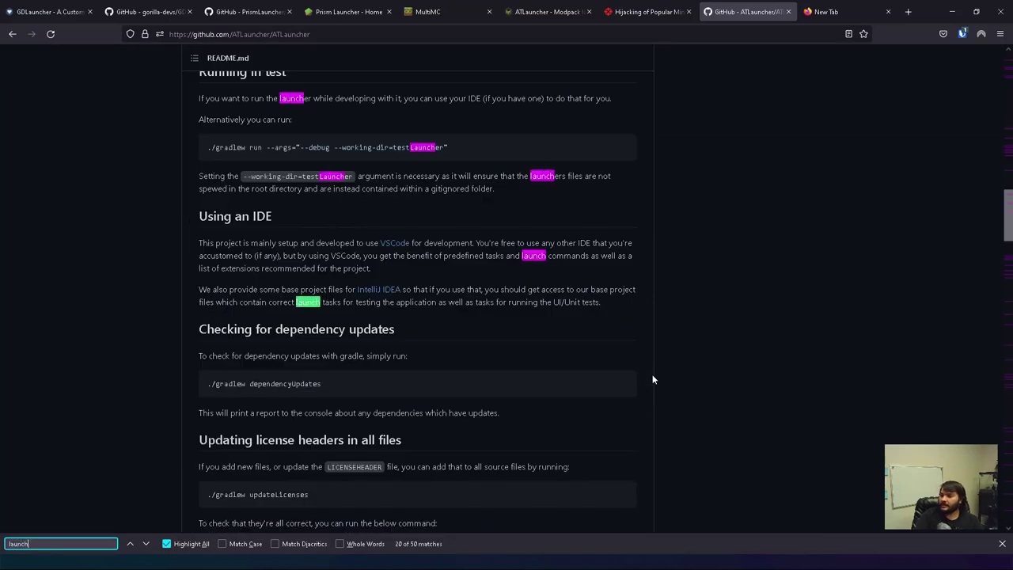
key("Return")
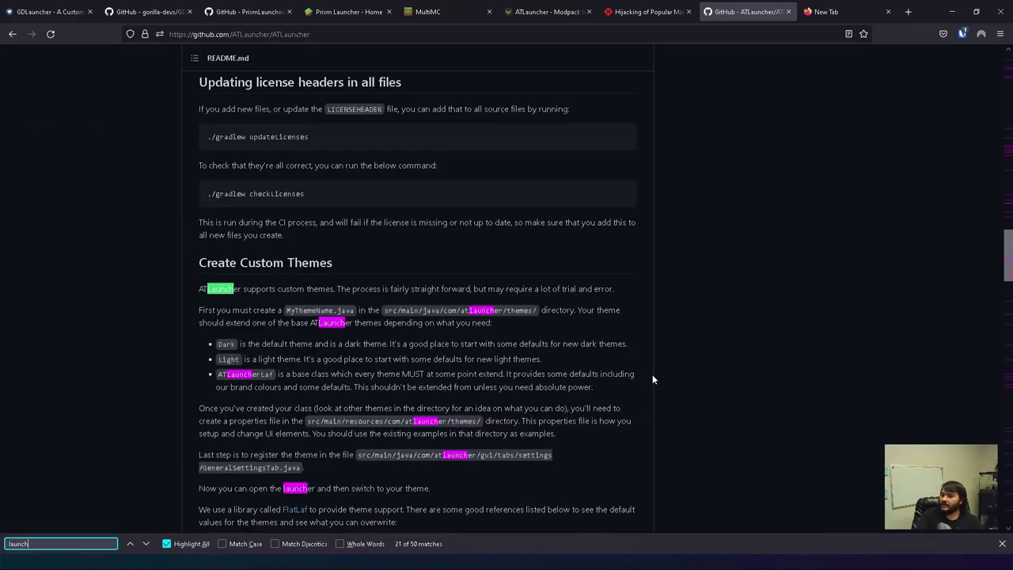
scroll(660, 371, "down", 3)
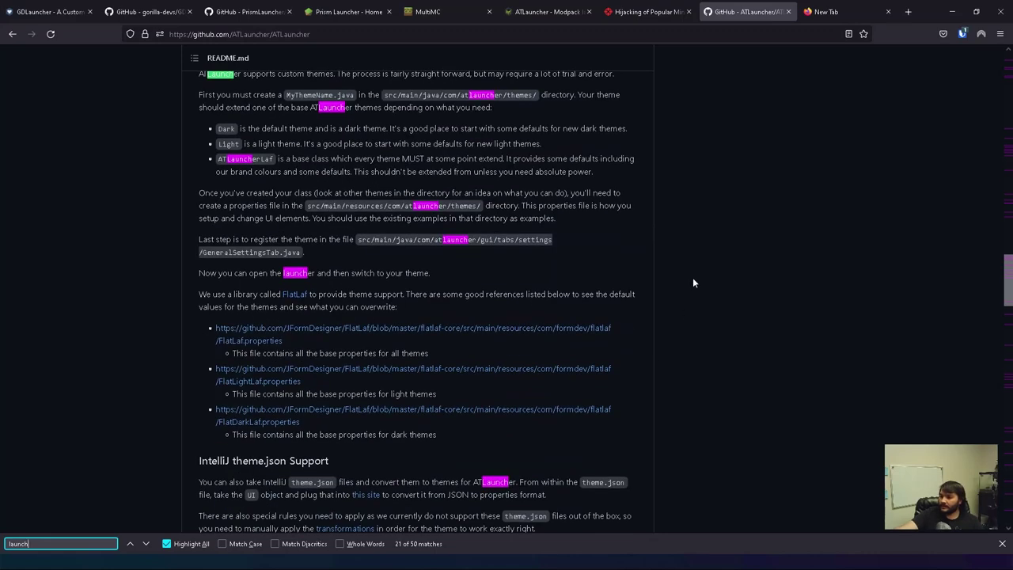
- Google 'atlauncher open instance command line' and read ATLauncher's help page on creating an instance
left_click(831, 14)
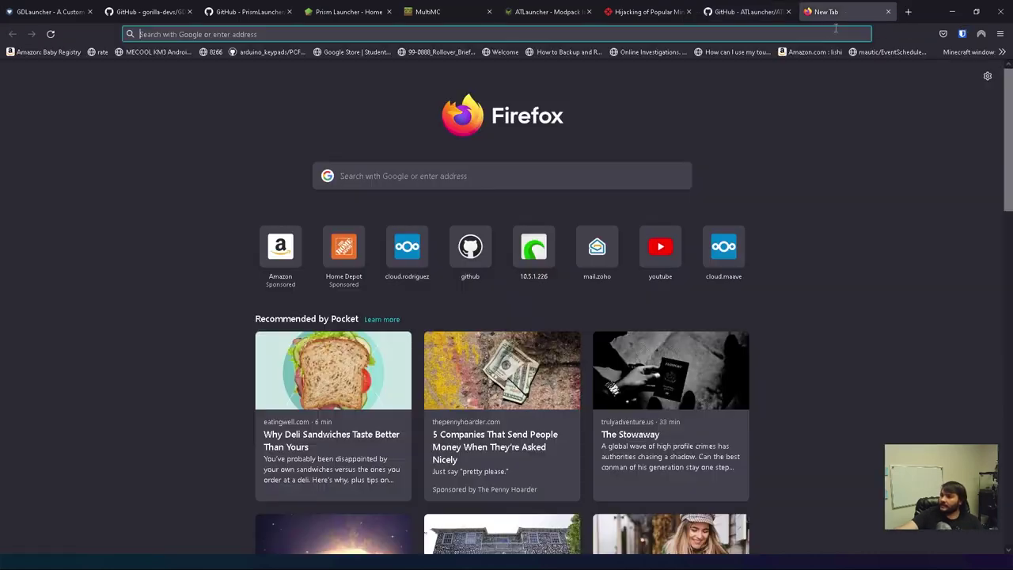
type("atlaunche")
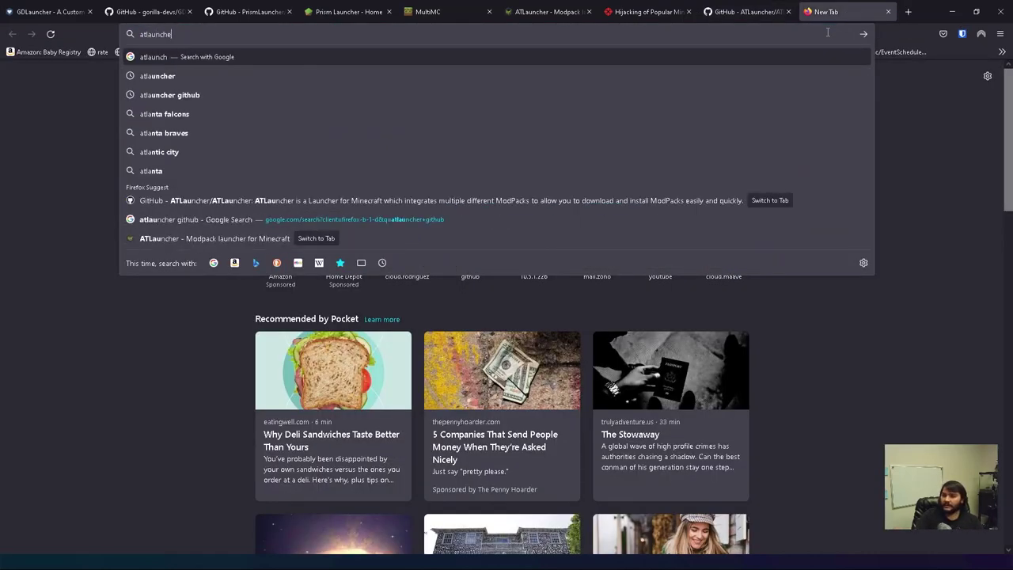
type("r open instance")
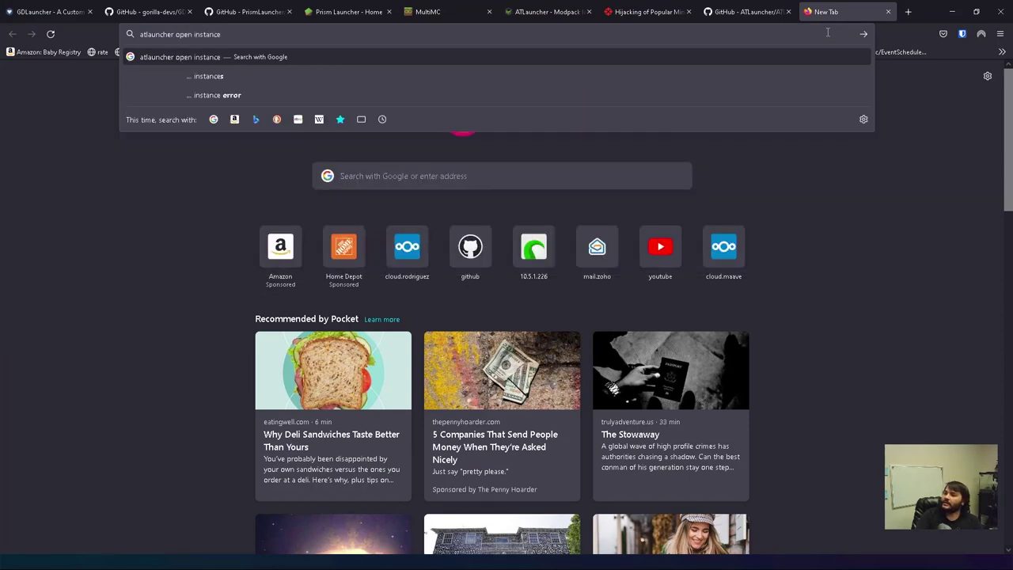
type(" command line")
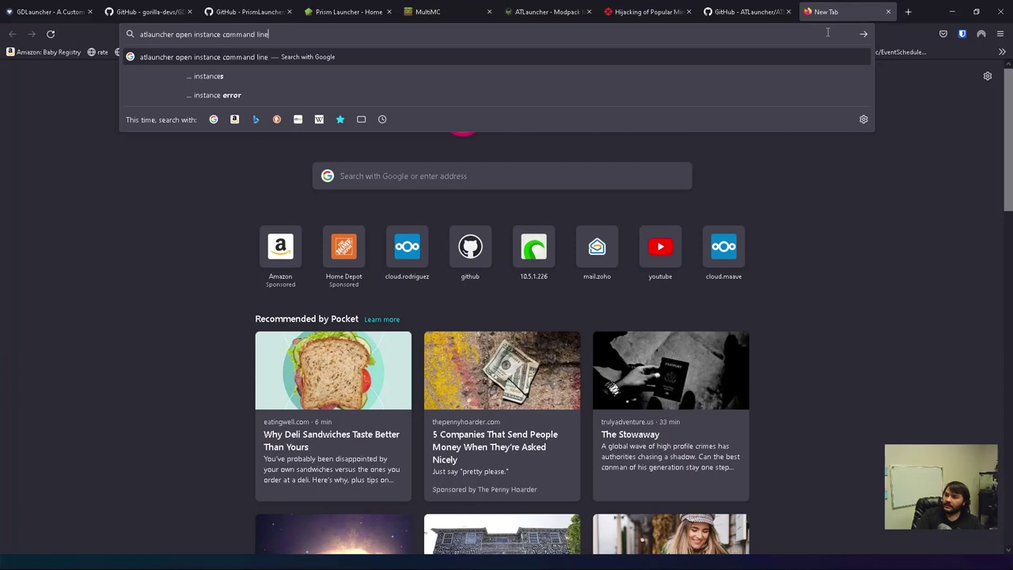
key("Return")
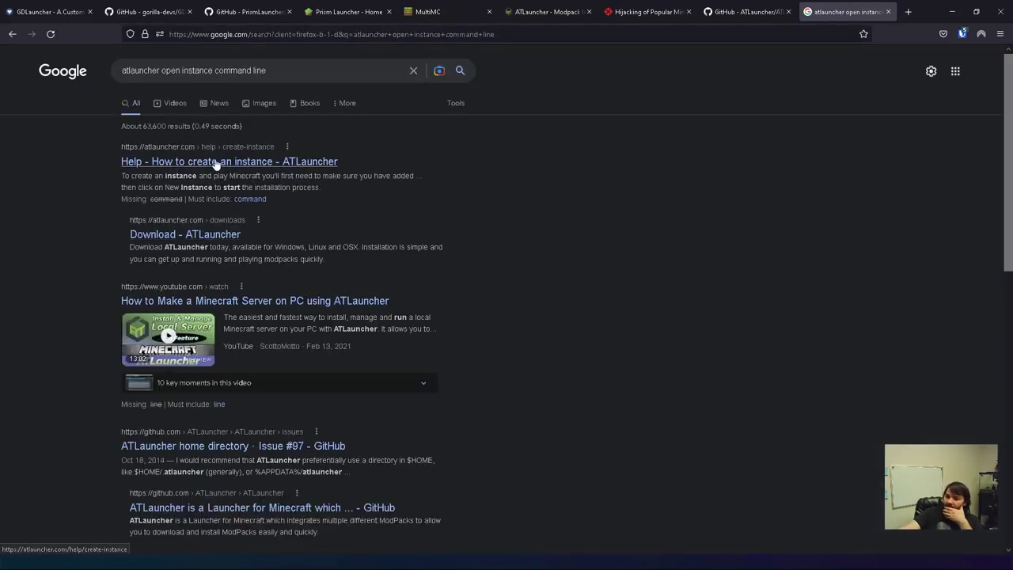
left_click(292, 162)
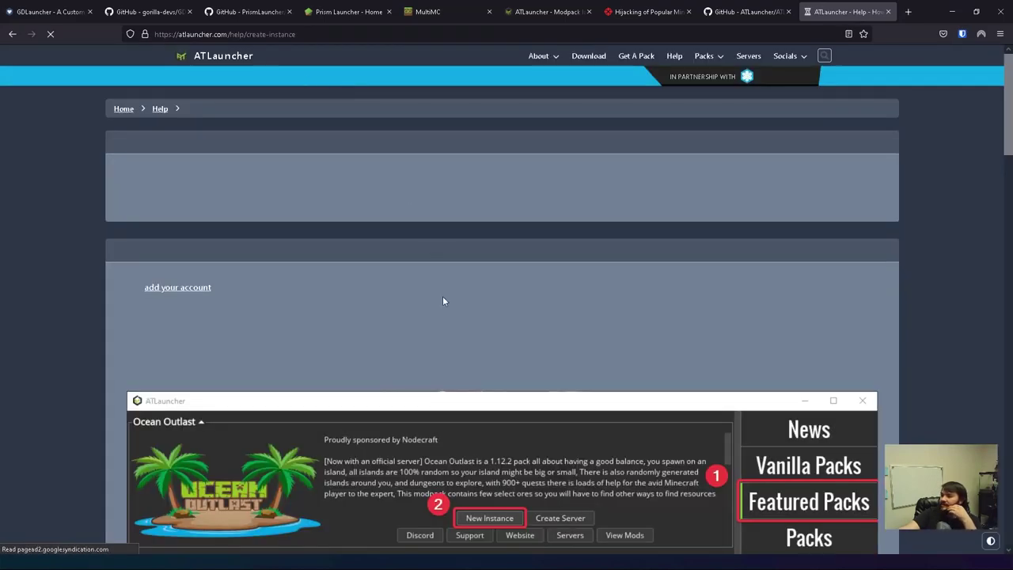
scroll(602, 372, "down", 4)
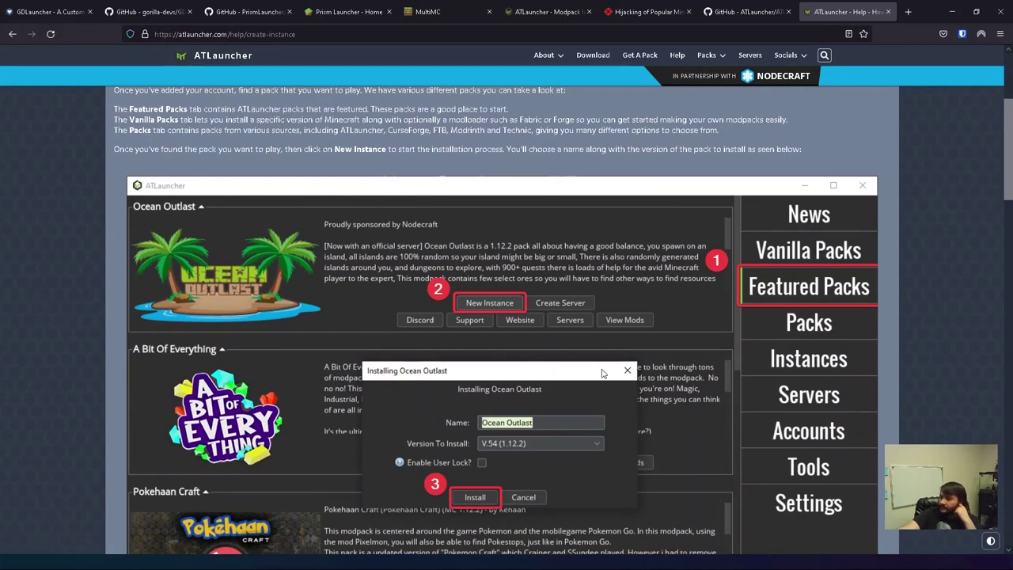
scroll(601, 372, "down", 12)
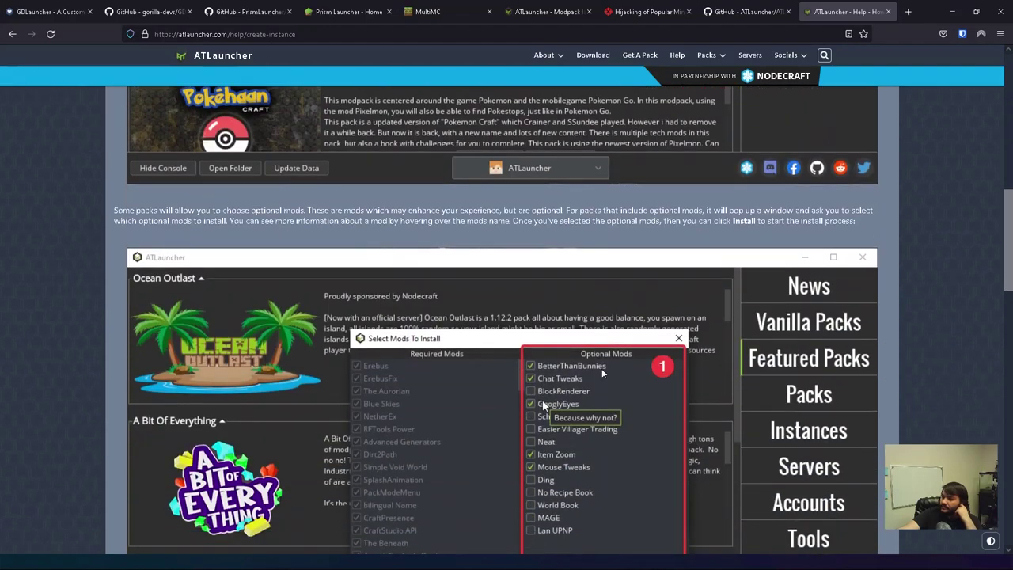
scroll(602, 368, "down", 4)
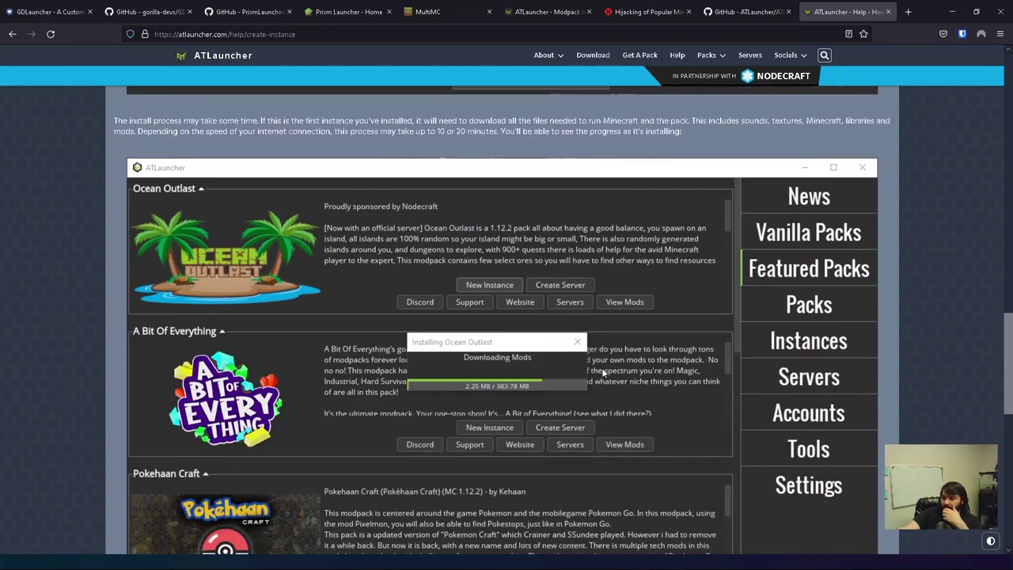
scroll(601, 369, "down", 3)
scroll(609, 360, "up", 15)
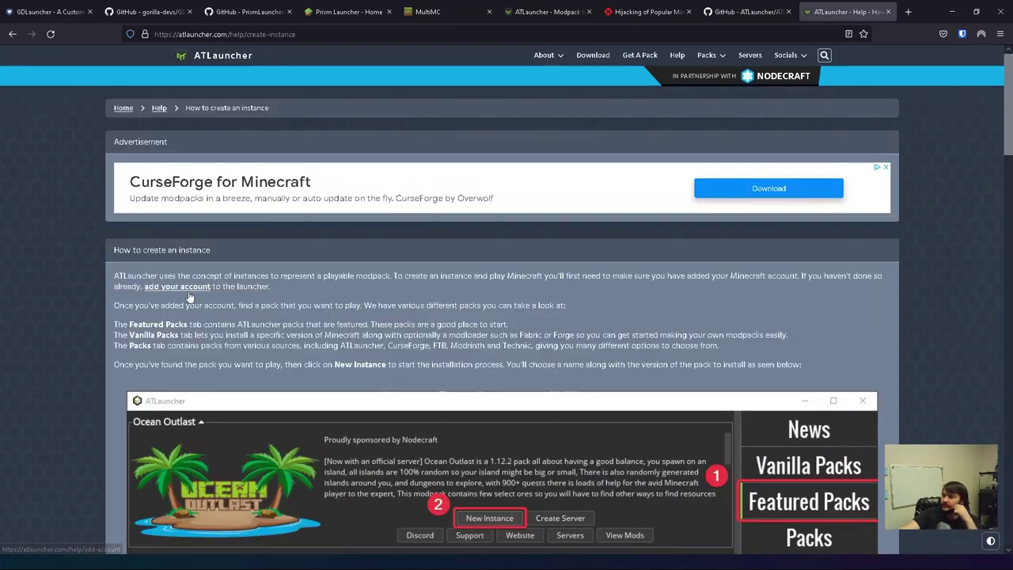
- Change the search to 'atlauncher command parameters' and open ATLauncher's Java arguments help page
key("alt+Left")
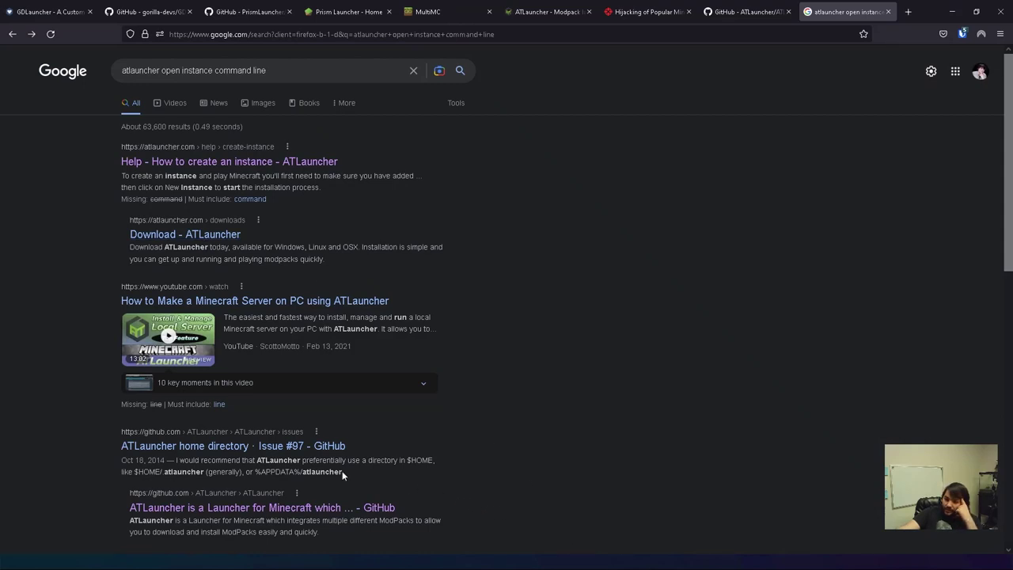
left_click_drag(159, 72, 340, 72)
type("comma")
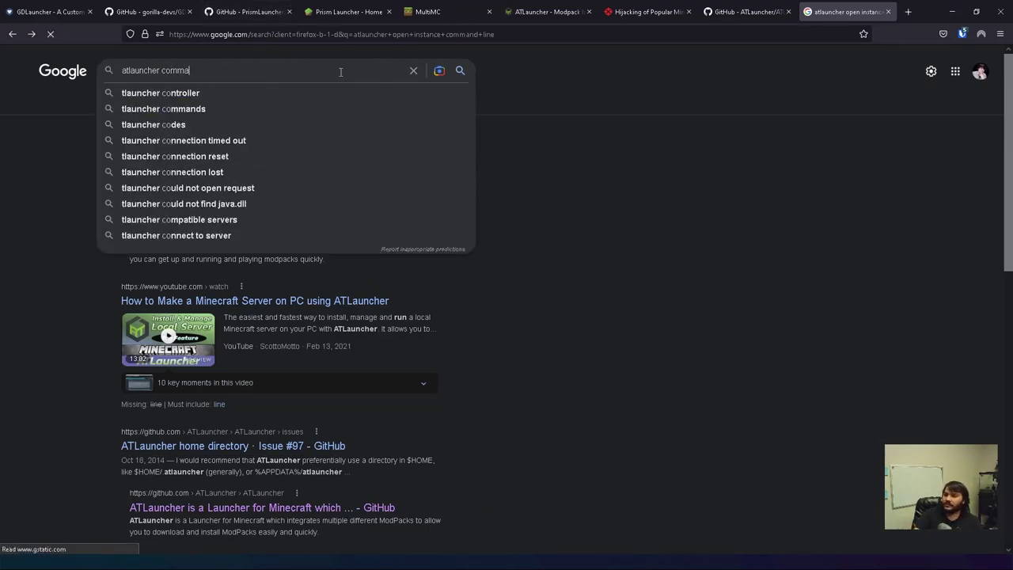
type("nd param")
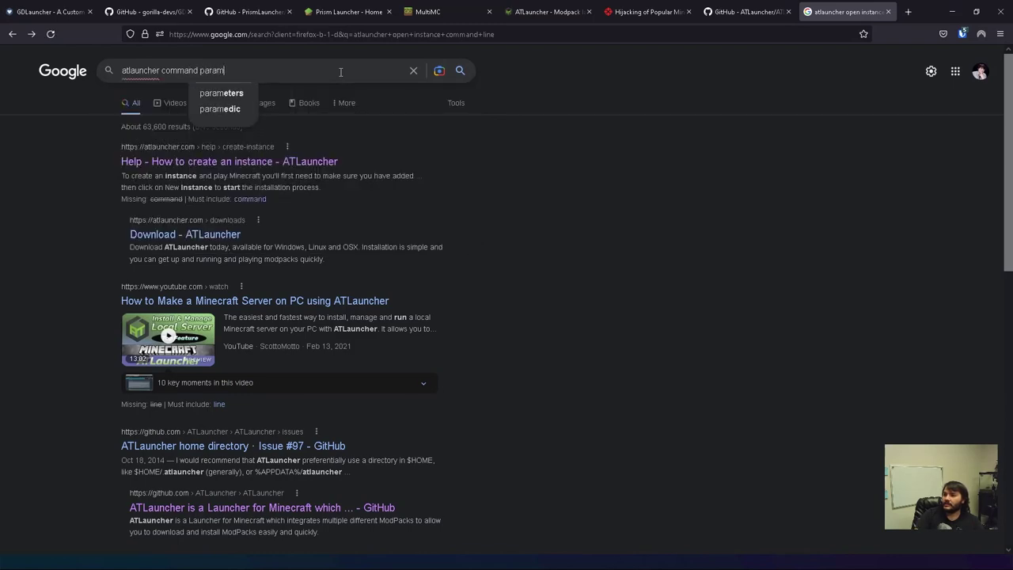
key("Down")
key("Return")
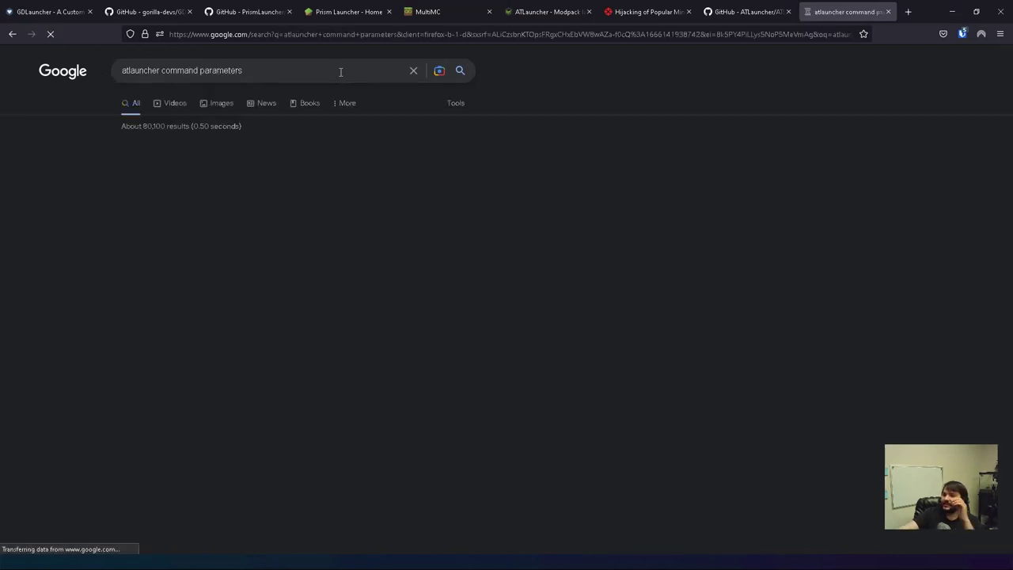
left_click(333, 159)
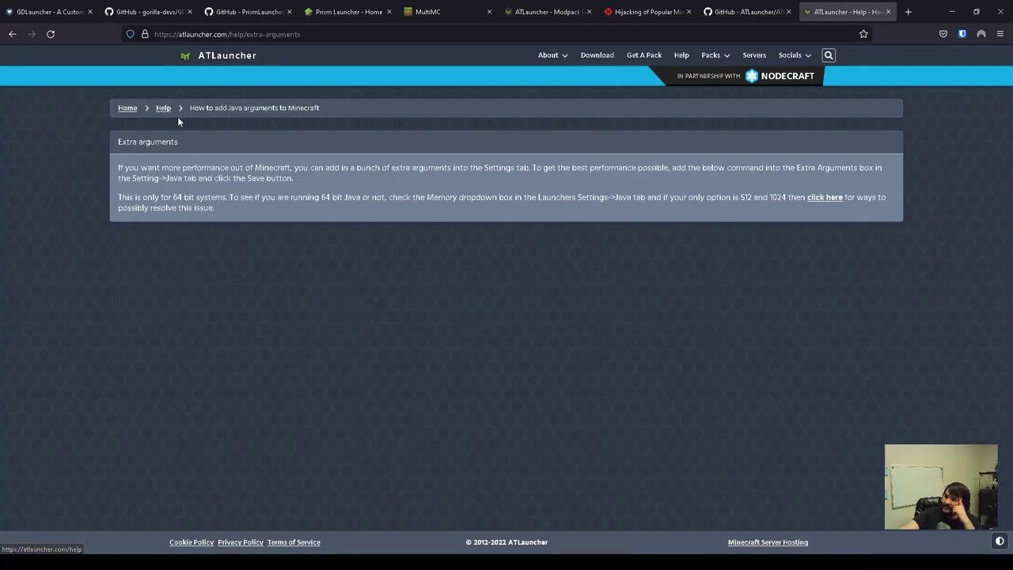
- Open the GitHub command line arguments issue and the Reddit Java parameter post in new tabs and view them
key("alt+Left")
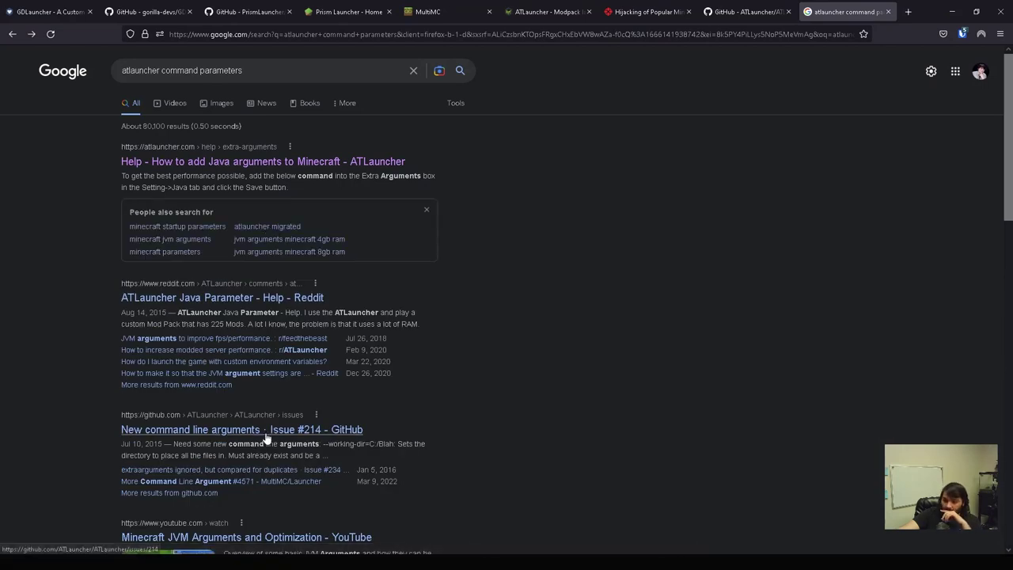
middle_click(266, 439)
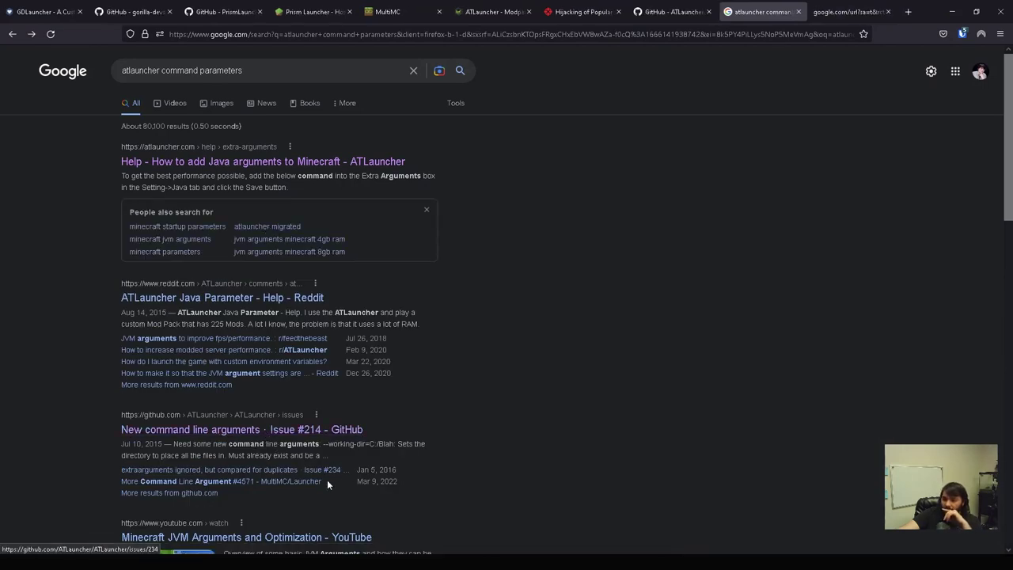
middle_click(221, 296)
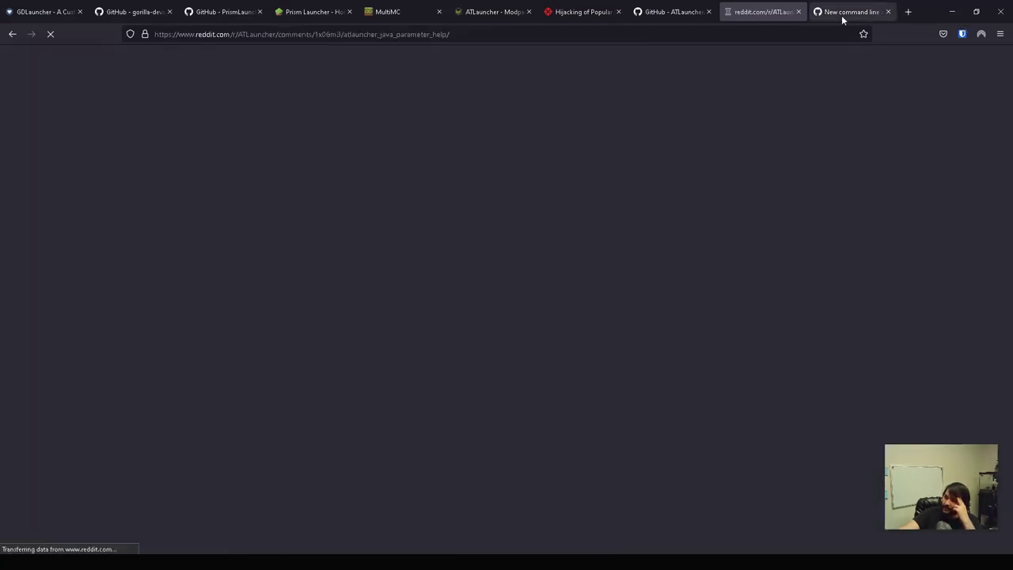
left_click(841, 14)
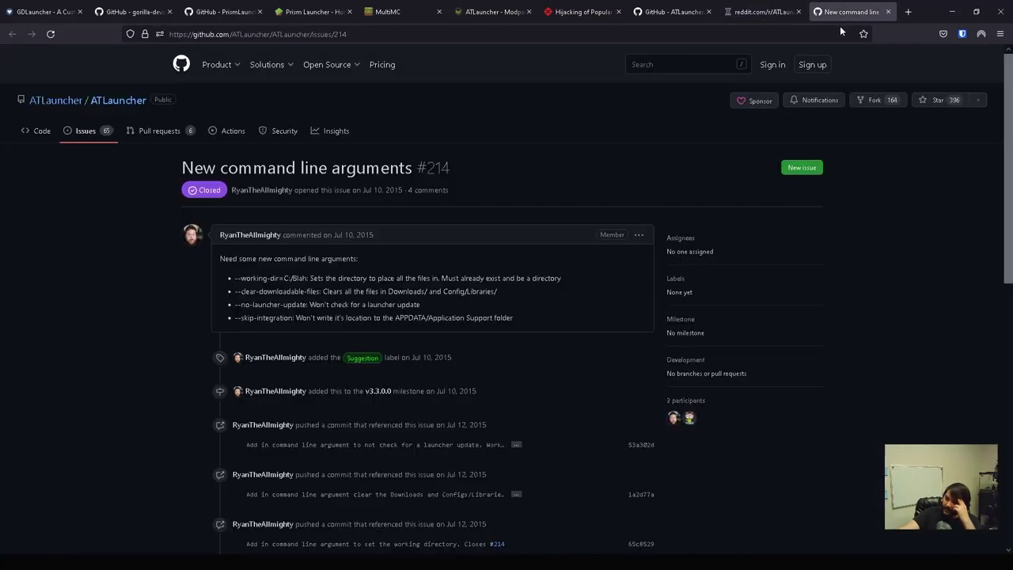
key("ctrl+shift+Tab")
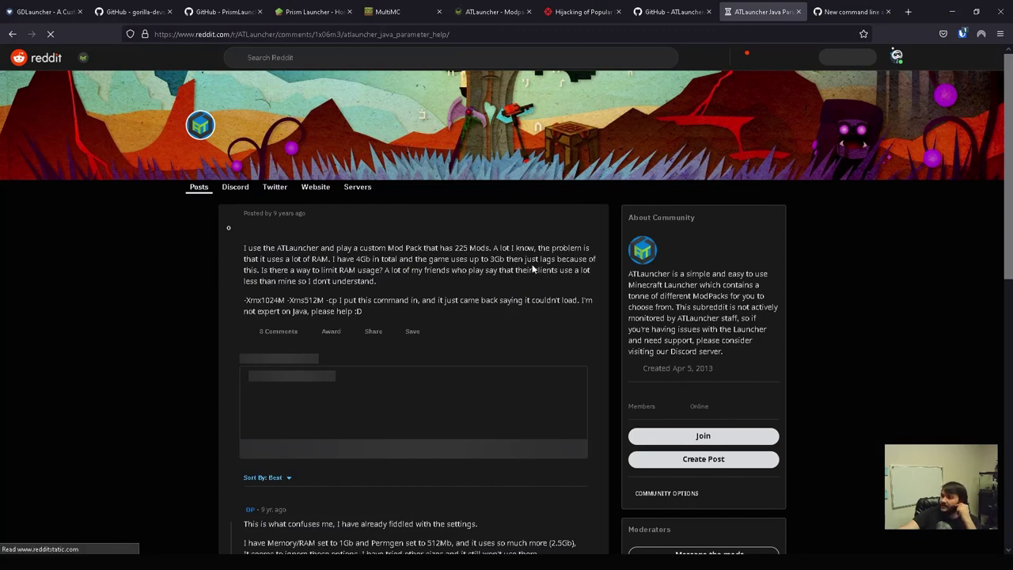
- Close the Reddit post tab and reopen ATLauncher's Java arguments help page from the results
left_click(676, 14)
left_click(748, 14)
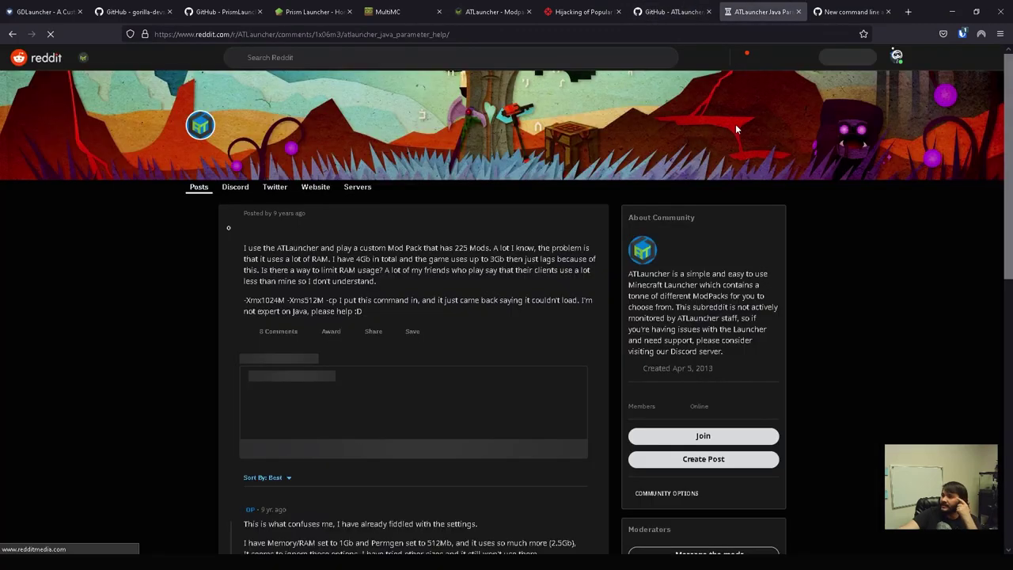
key("ctrl+w")
key("alt+Left")
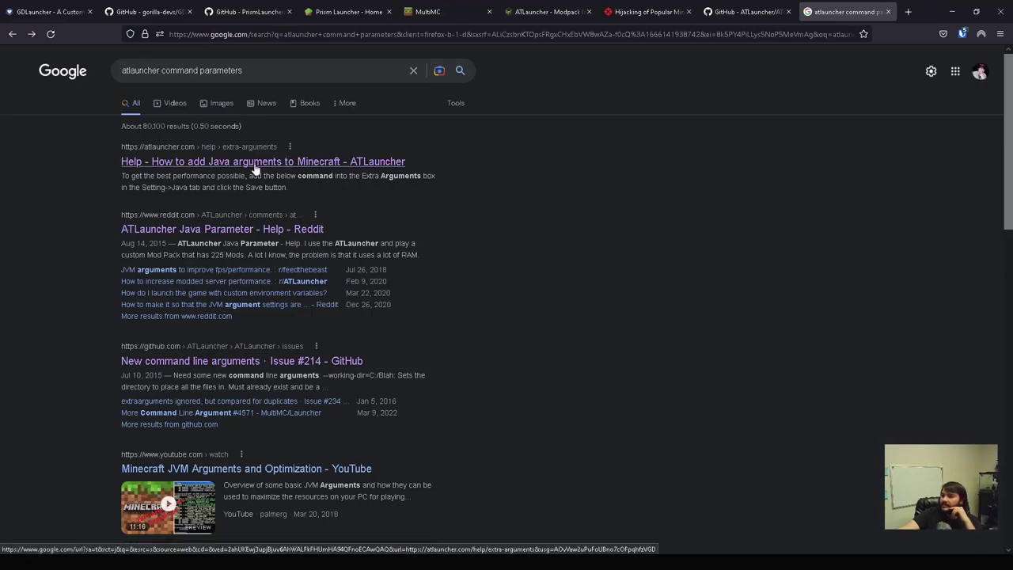
left_click(254, 163)
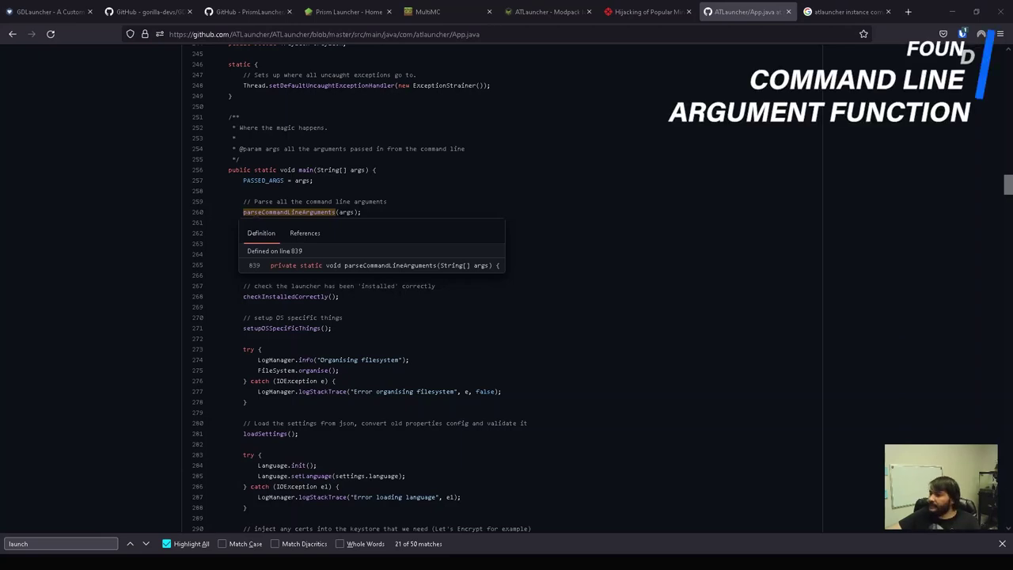
- Jump to parseCommandLineArguments in App.java and inspect argument names such as skip-setup-dialog
left_click(296, 251)
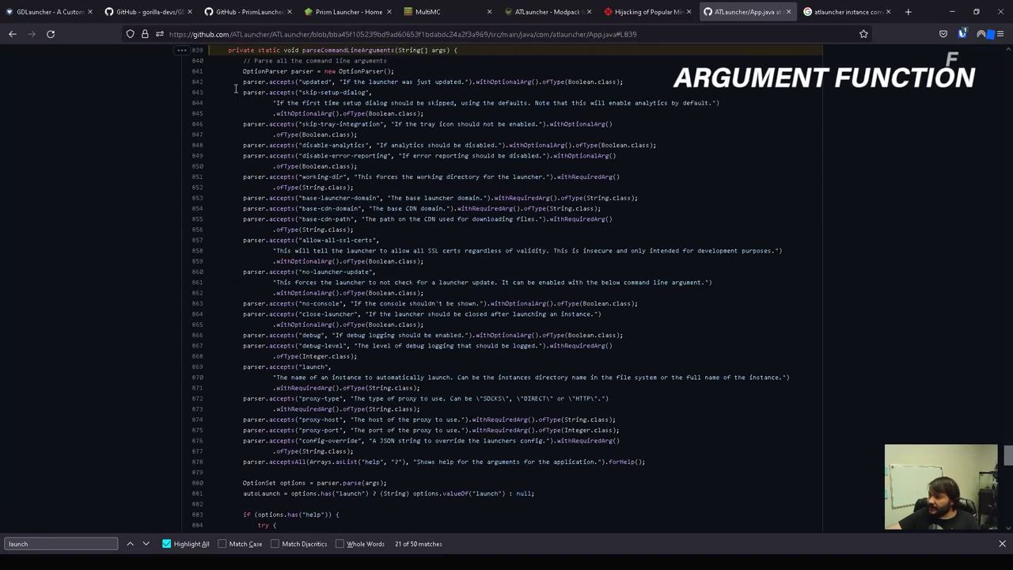
left_click(298, 81)
scroll(354, 155, "up", 2)
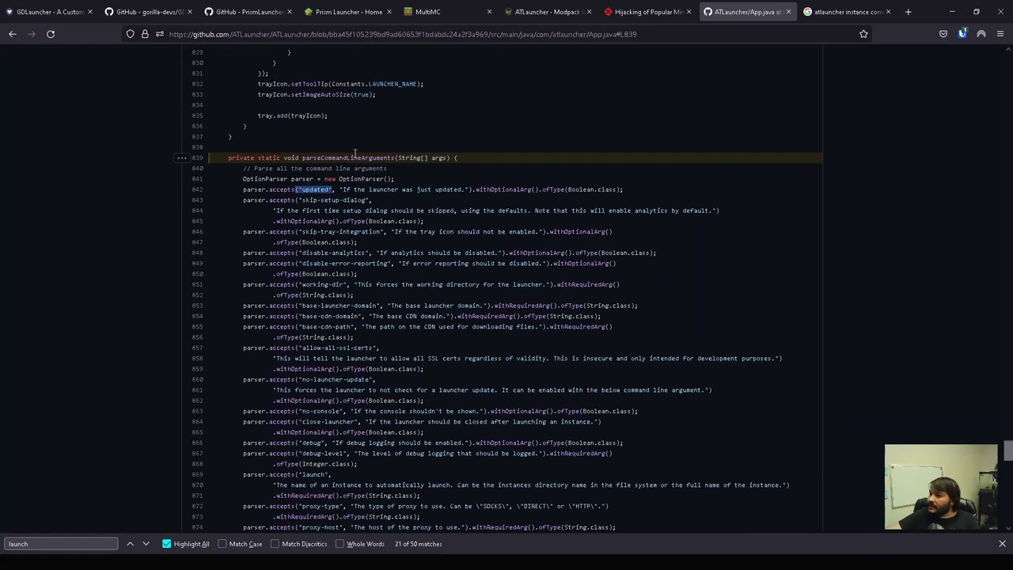
scroll(348, 135, "down", 2)
left_click_drag(290, 93, 327, 94)
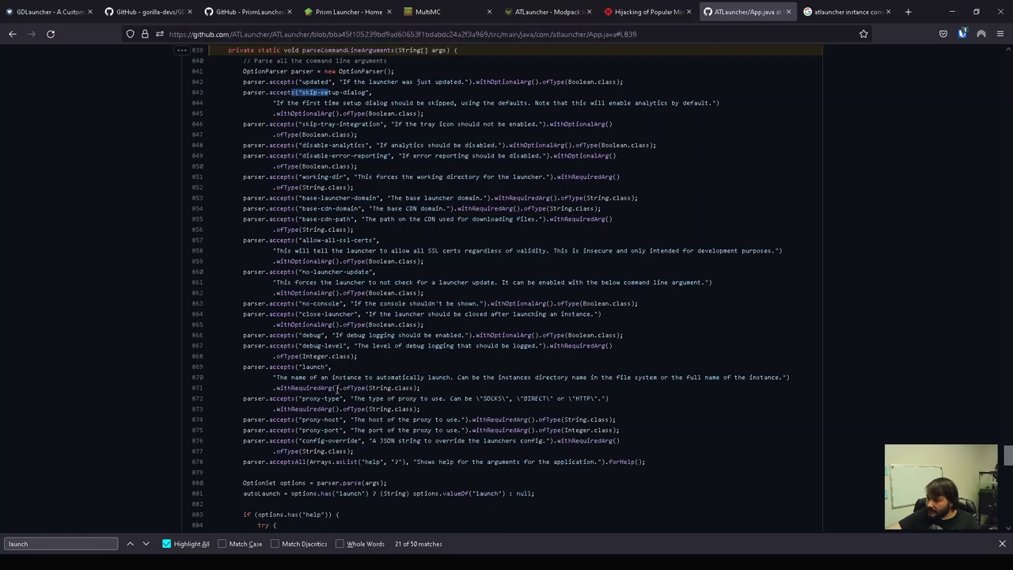
- Highlight the 'launch' argument's description, which auto-launches an instance by name
left_click_drag(323, 376, 646, 377)
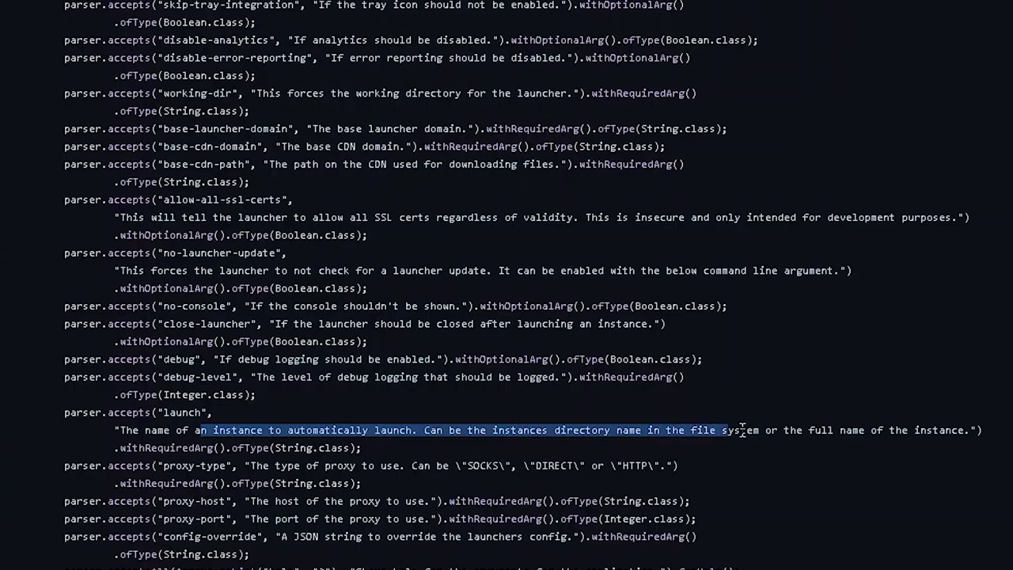
left_click_drag(742, 429, 982, 432)
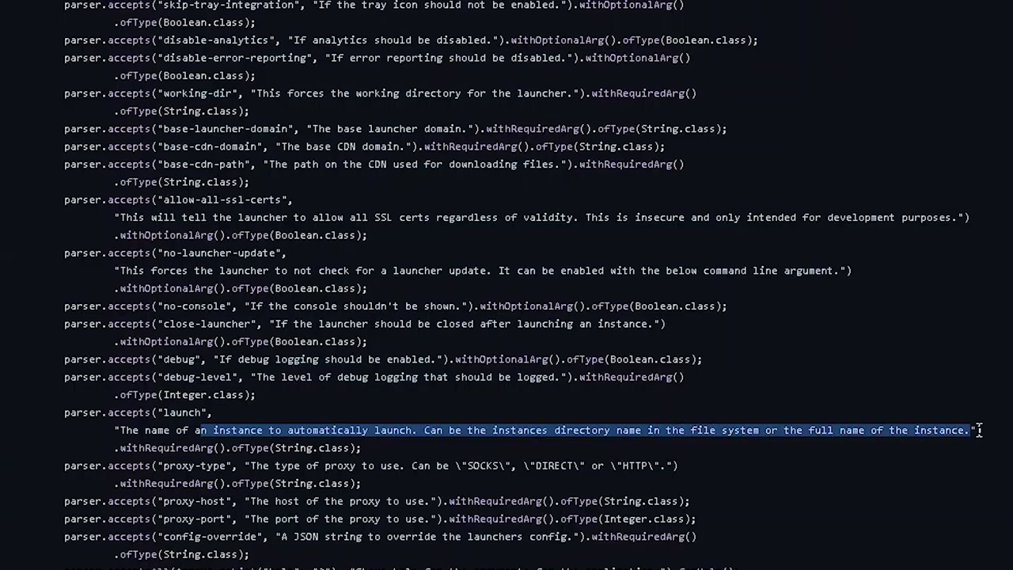
left_click(982, 431)
left_click_drag(147, 430, 997, 439)
left_click(997, 439)
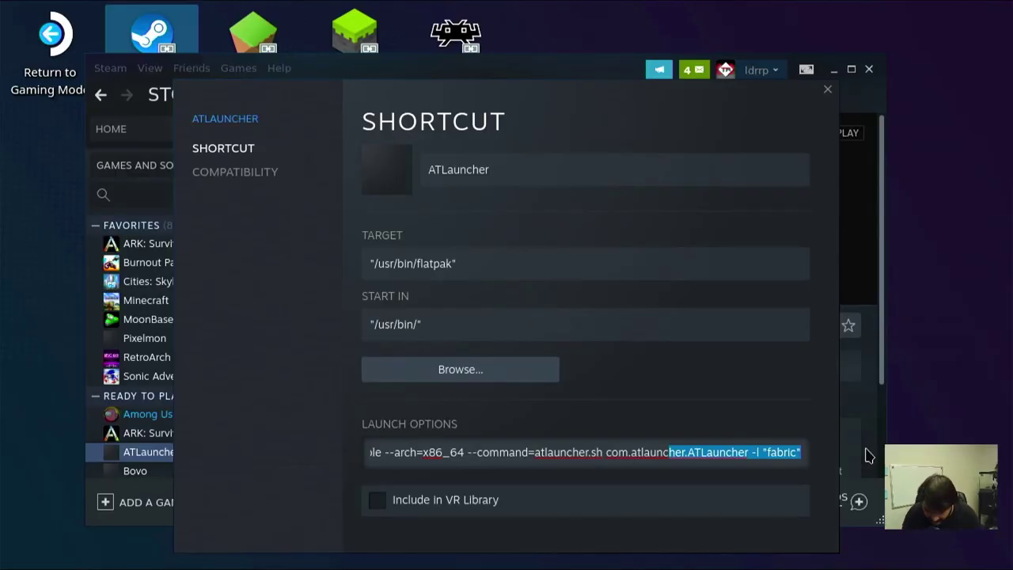
- Insert the launch argument before "fabric" in ATLauncher's launch options, fix the quotes, and close Properties
left_click(767, 452)
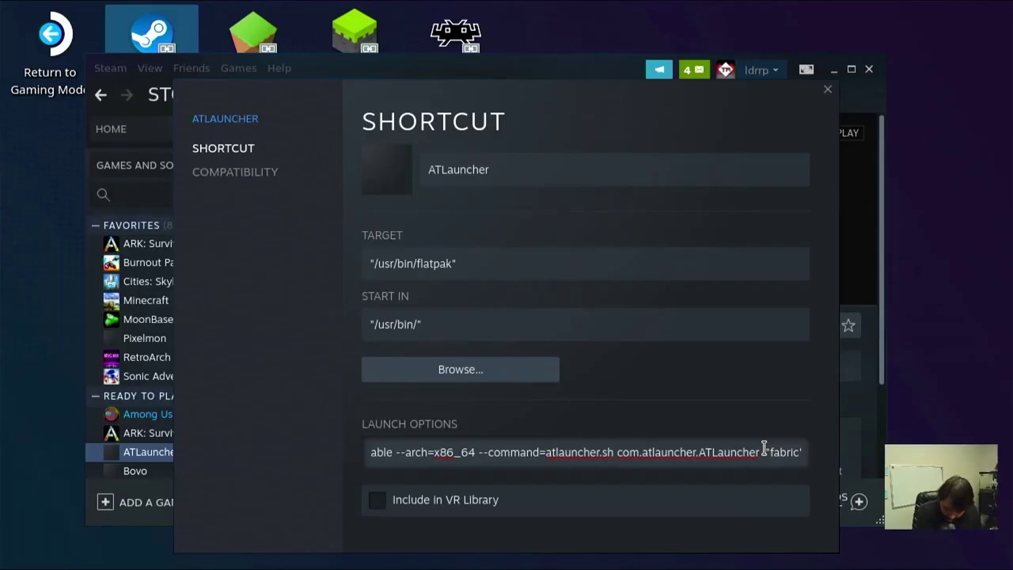
key("BackSpace")
type("\"")
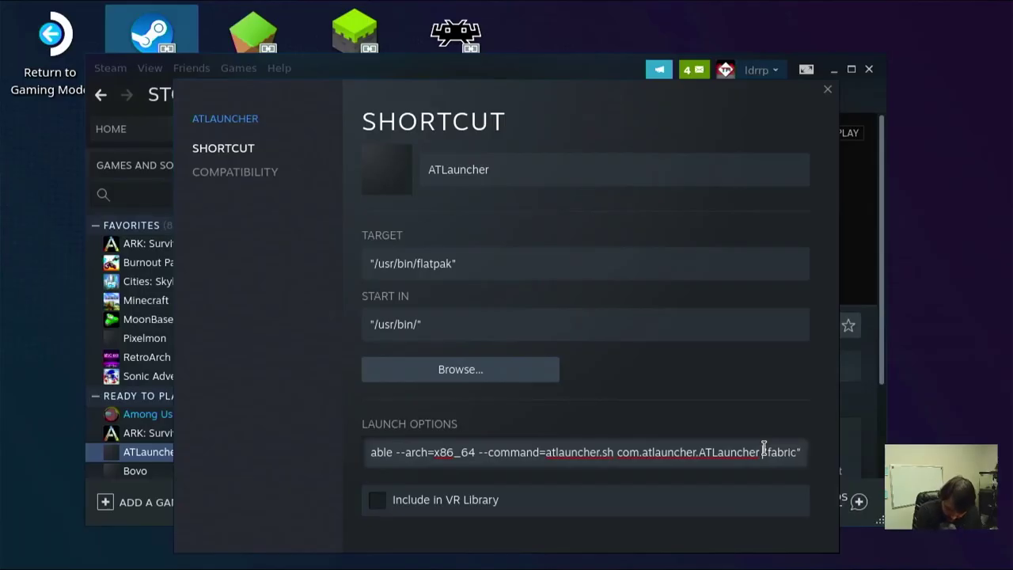
left_click(764, 449)
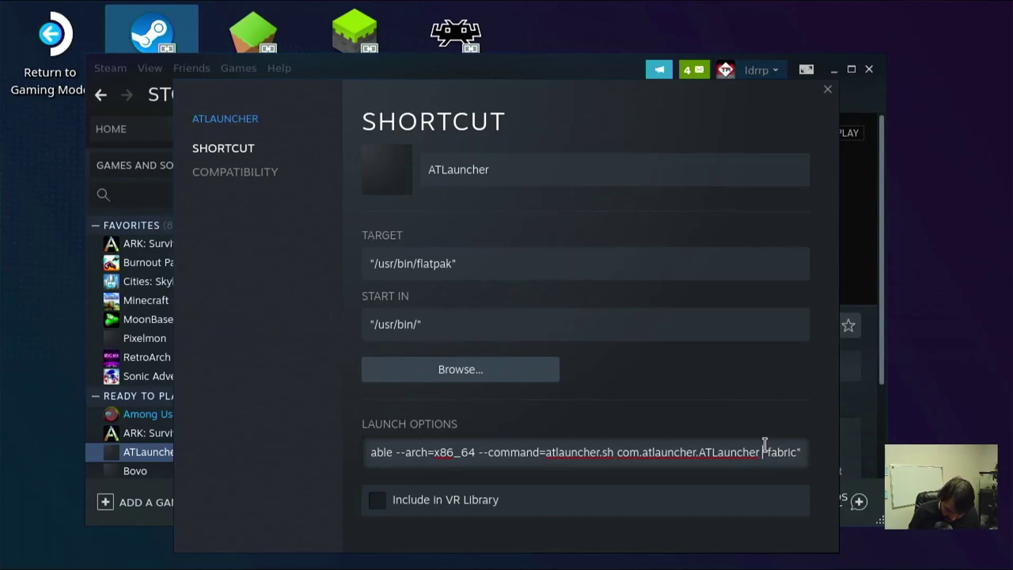
type("--")
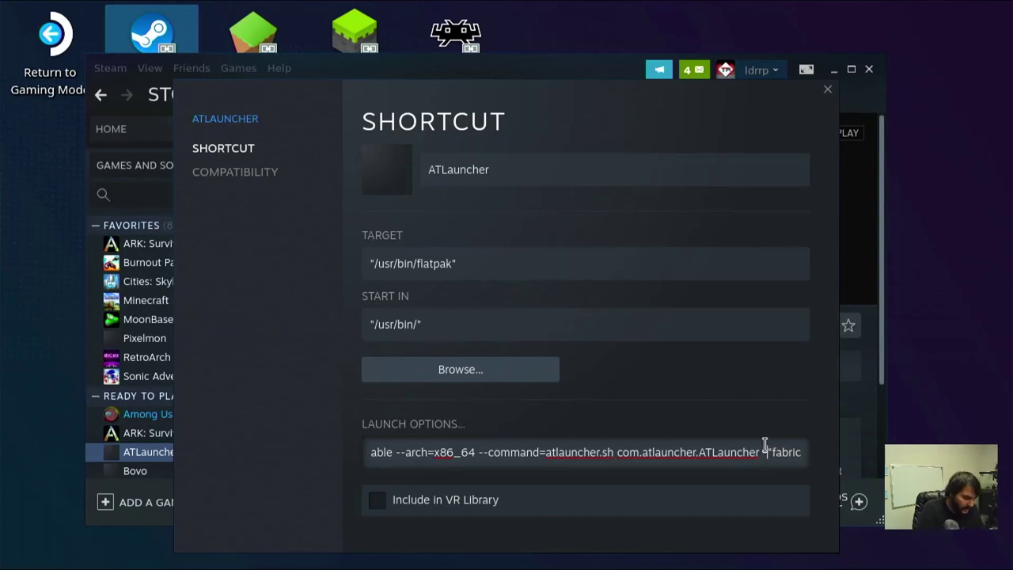
type("launcher")
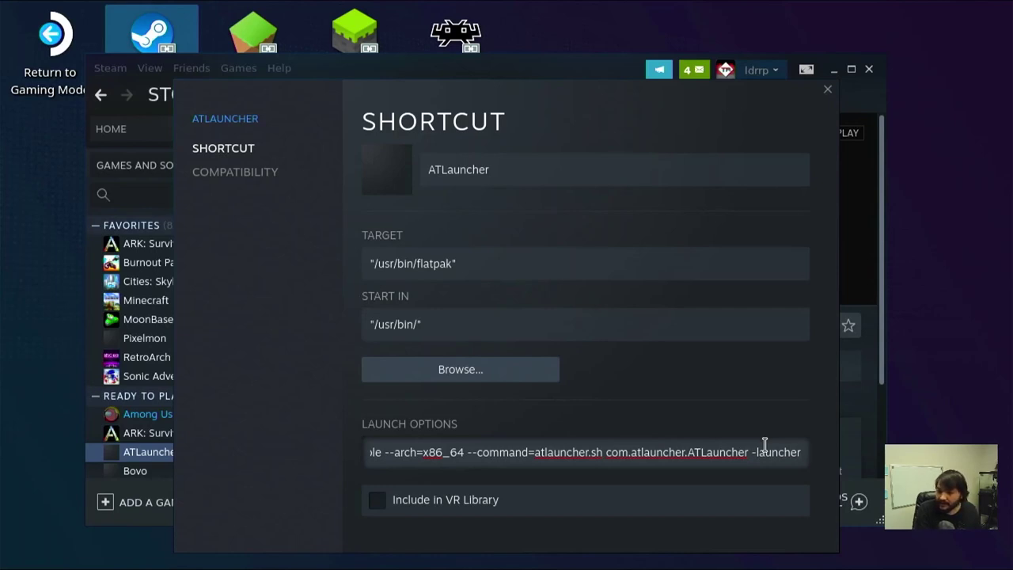
key("BackSpace")
key("BackSpace")
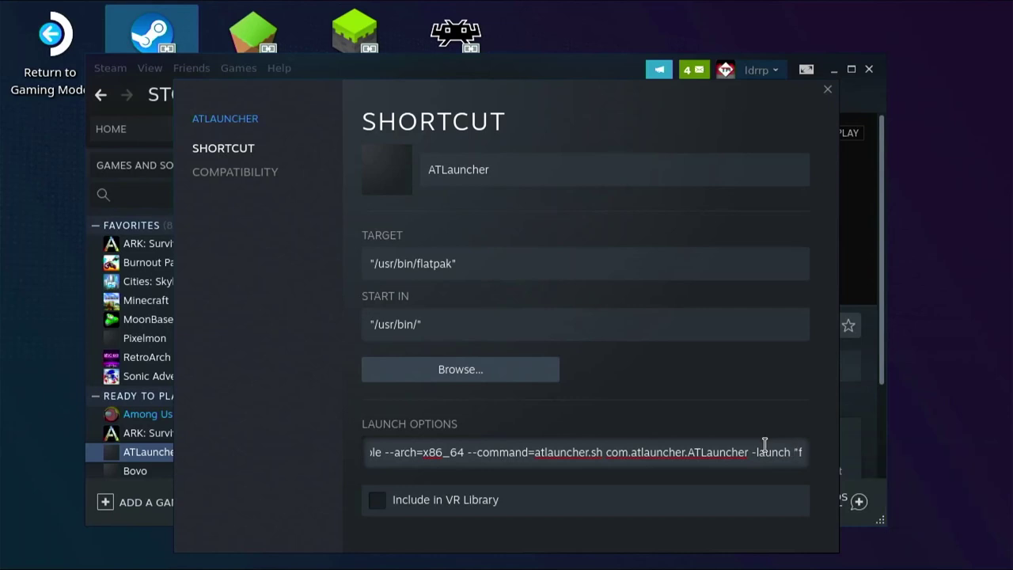
left_click(719, 398)
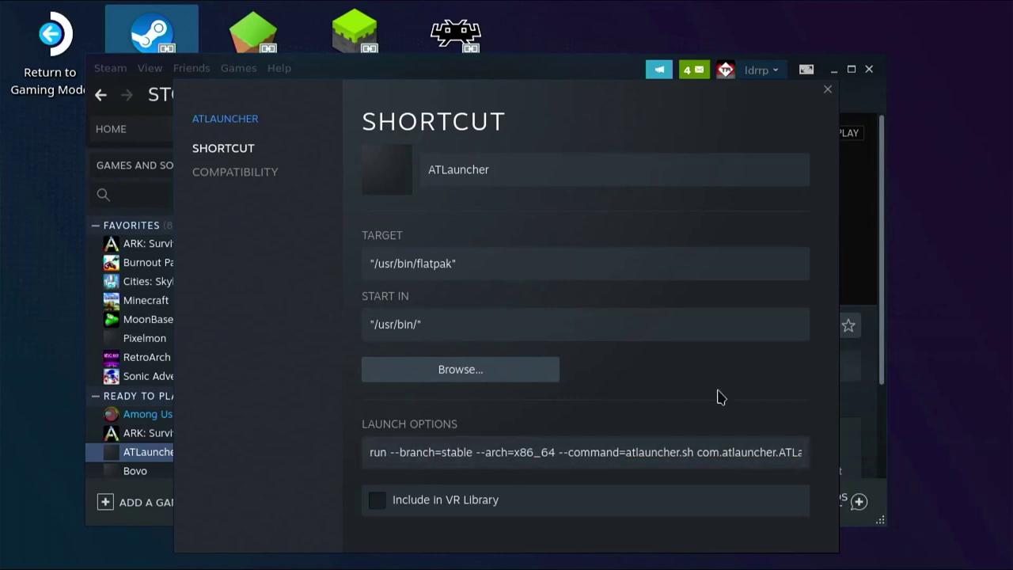
left_click(826, 89)
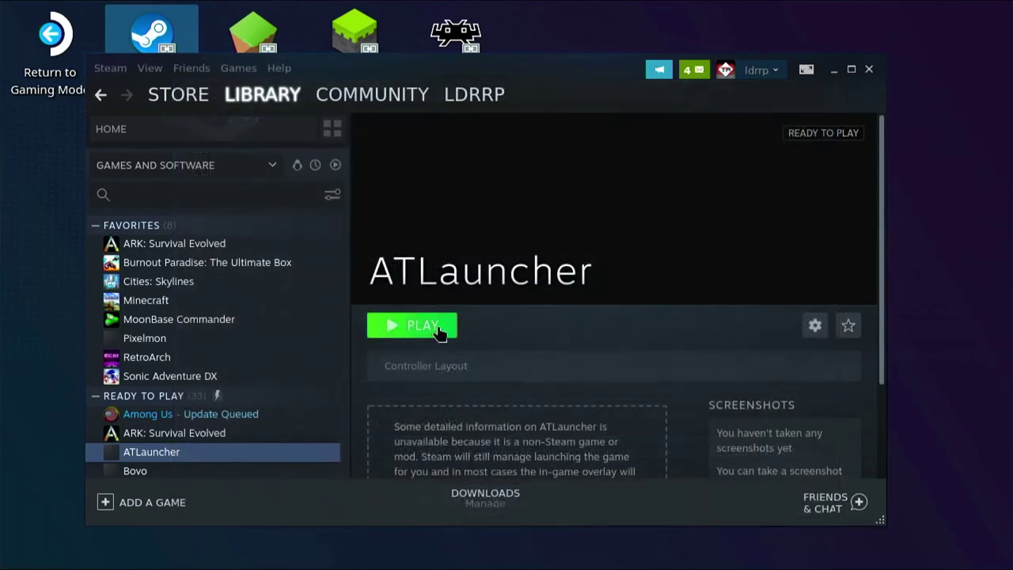
left_click(439, 332)
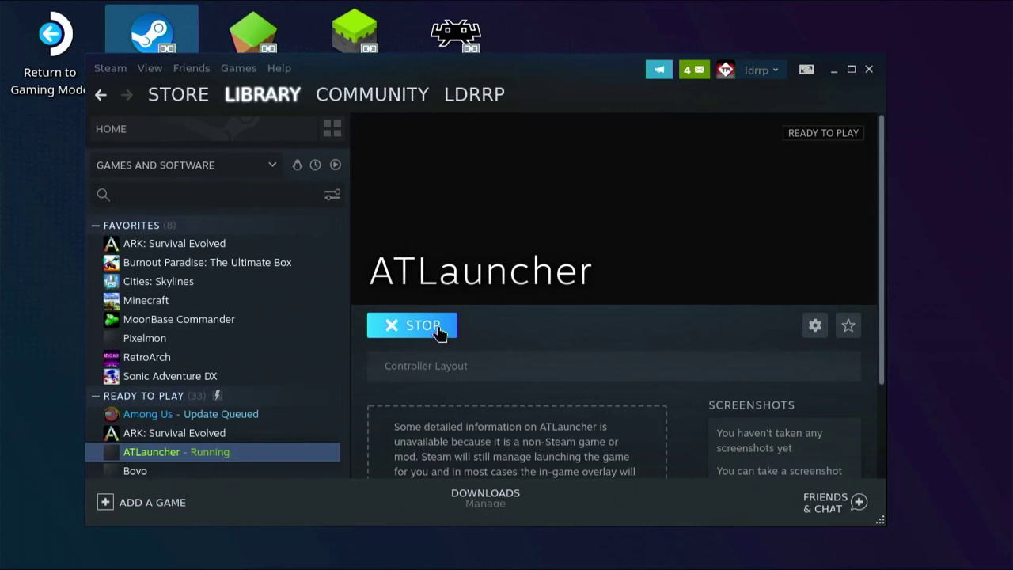
left_click(420, 325)
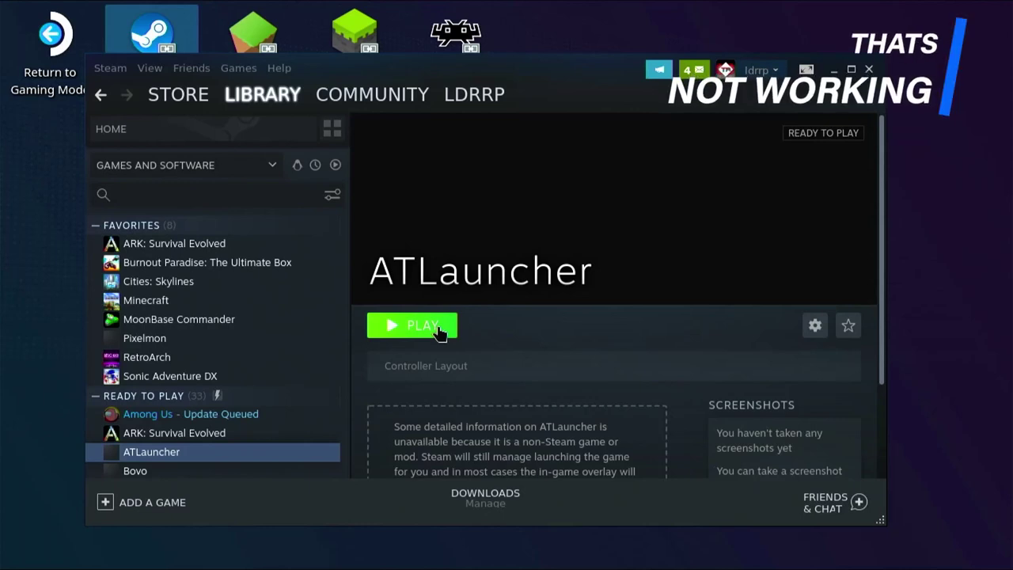
- Remove the stray dash before 'launch' in ATLauncher's launch options, then test-run ATLauncher and stop it
left_click(815, 325)
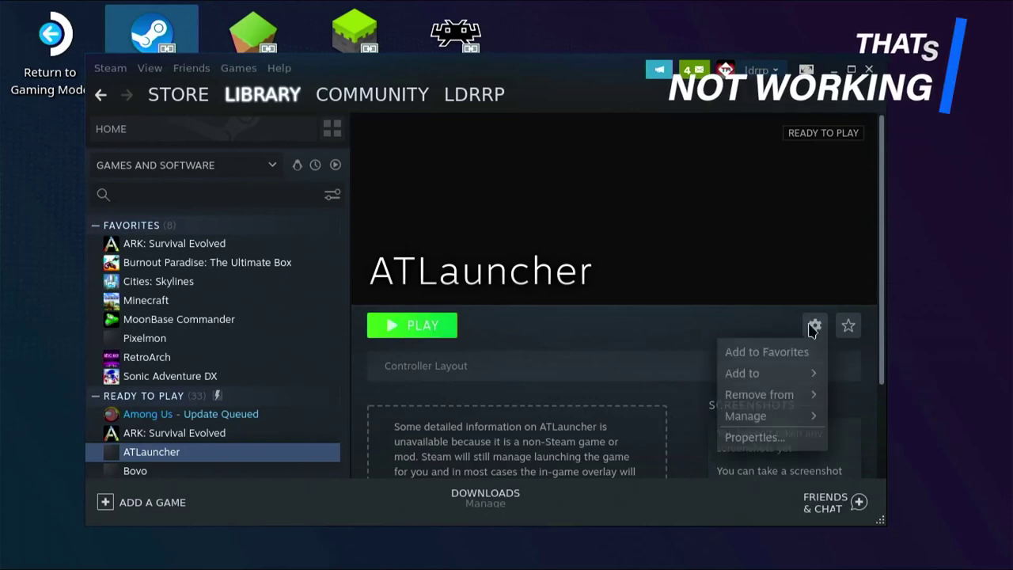
left_click(773, 438)
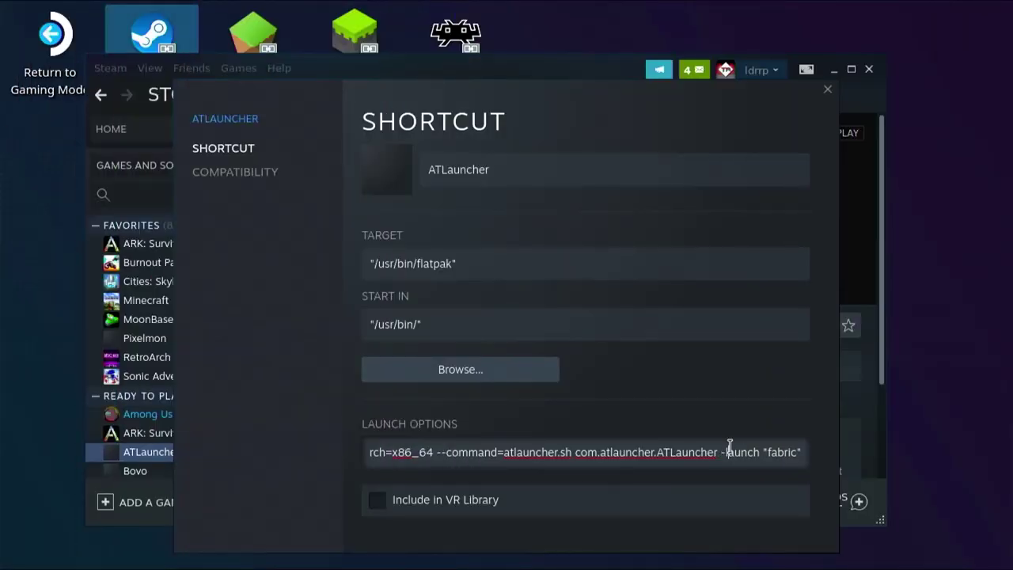
left_click(730, 447)
key("BackSpace")
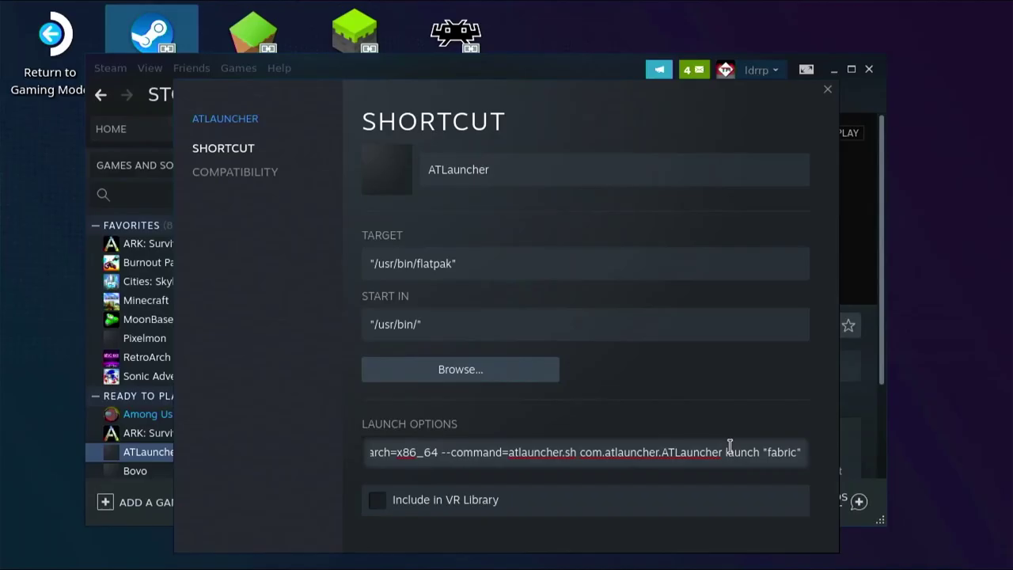
left_click(829, 92)
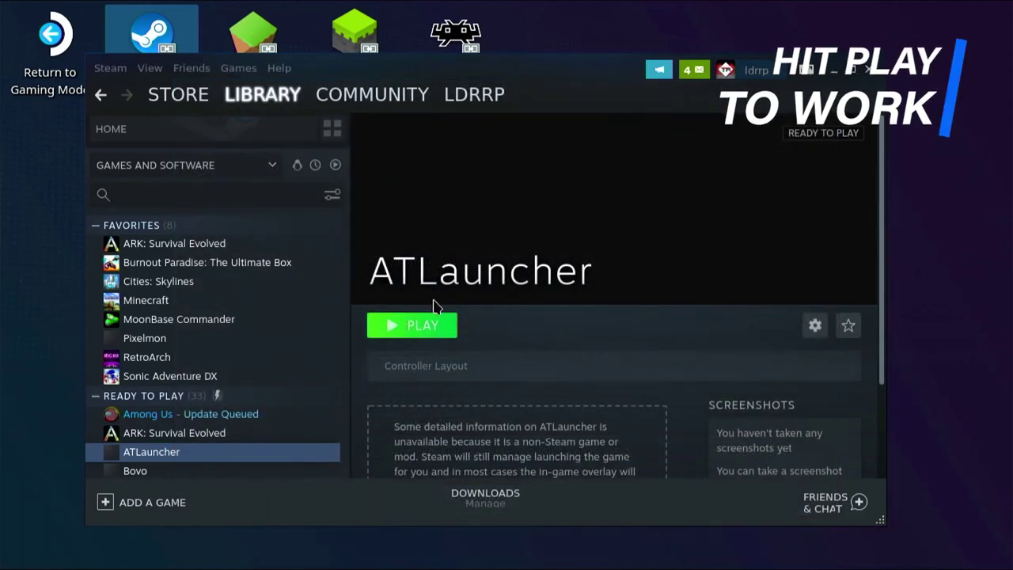
left_click(427, 326)
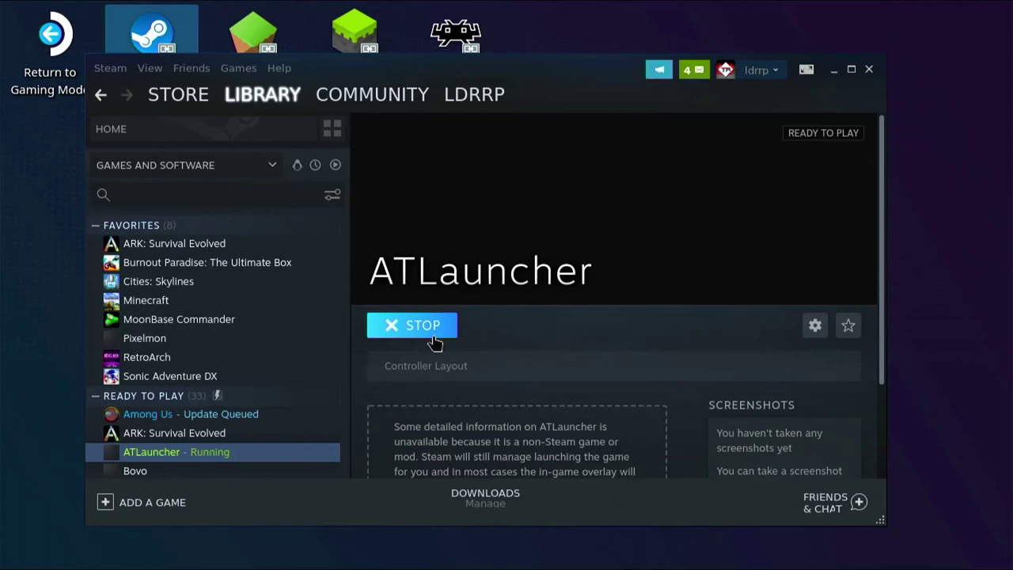
left_click(435, 342)
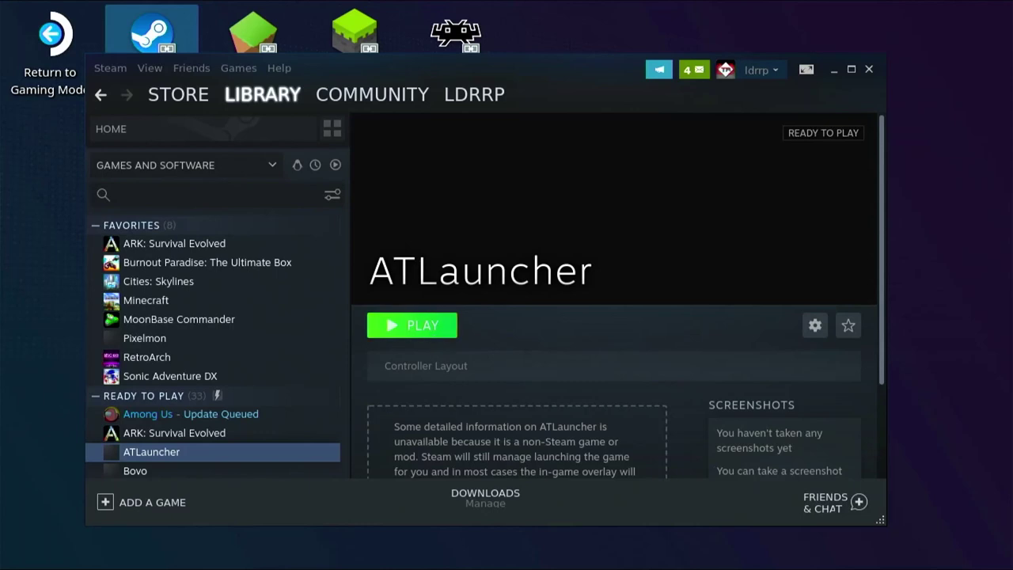
- Start Konsole from the application launcher by searching 'ter'
key("super")
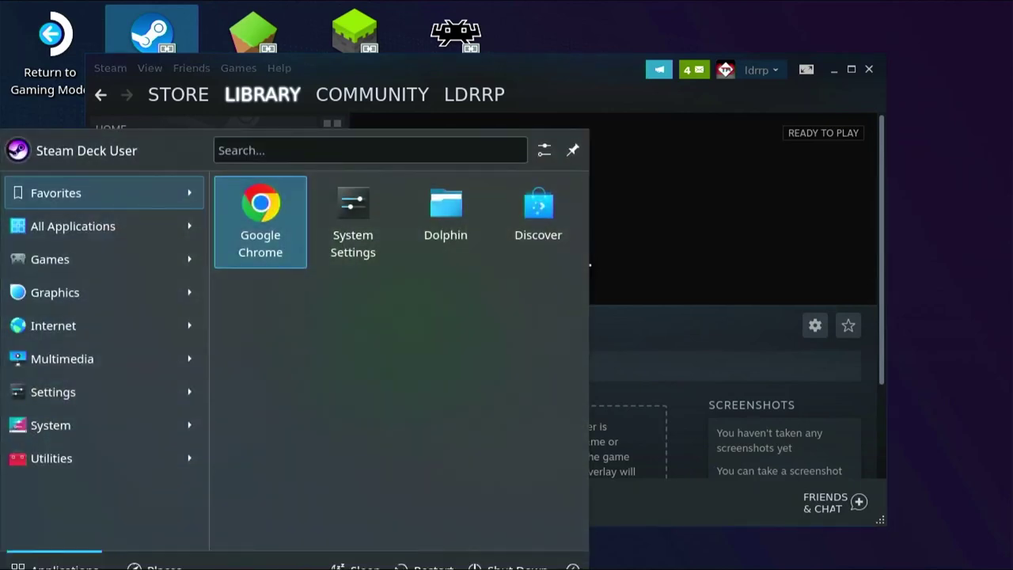
left_click(255, 140)
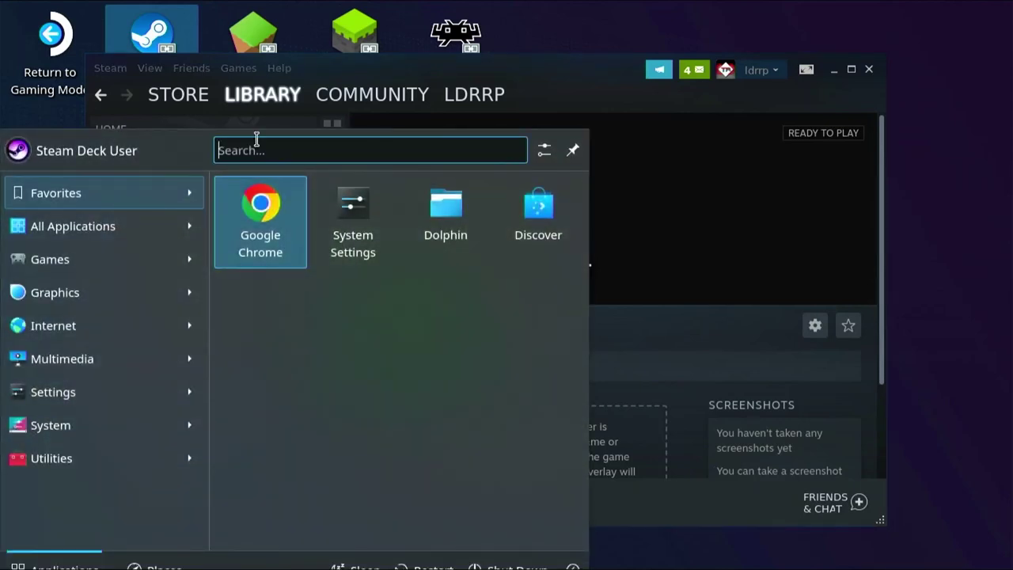
type("ter")
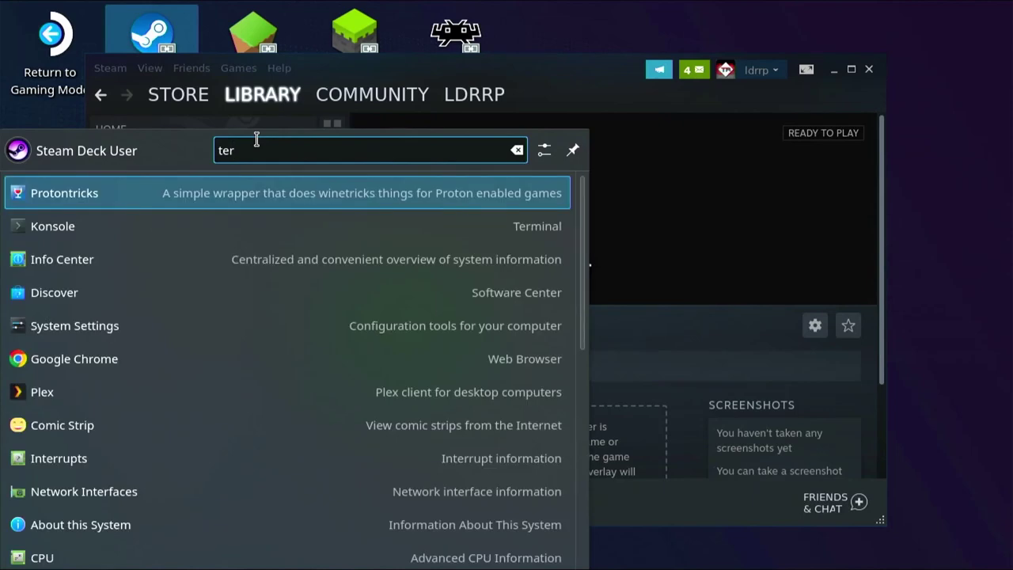
key("Down")
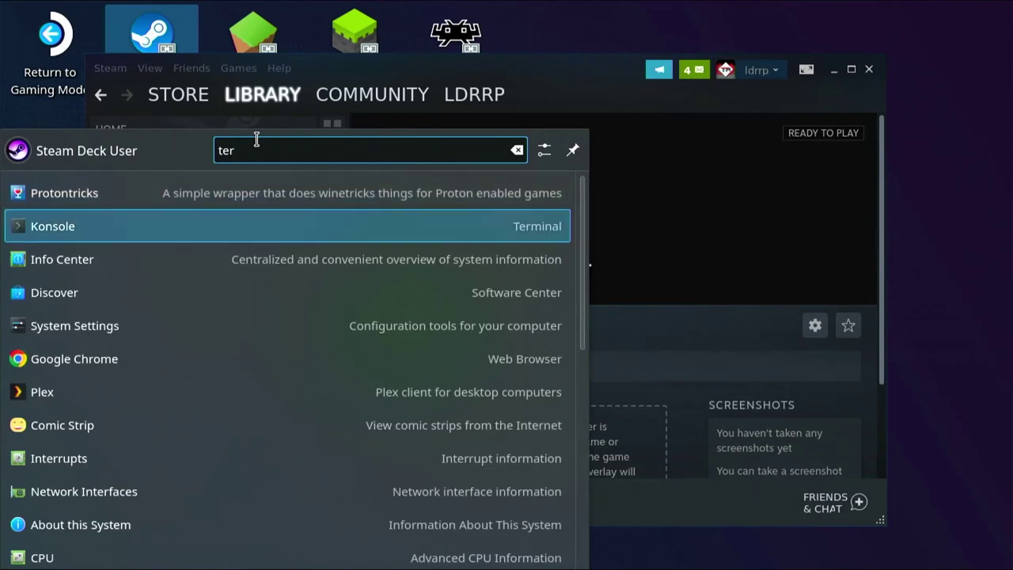
key("Return")
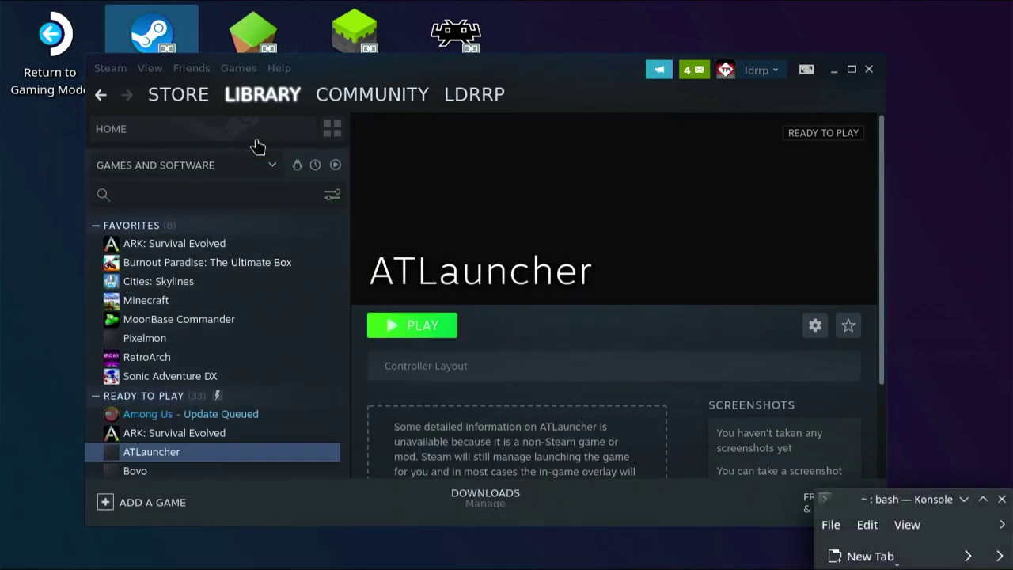
- Copy ATLauncher's launch options from its Steam shortcut properties and place an enlarged terminal over the dialog
left_click(825, 328)
left_click(760, 436)
left_click_drag(601, 452, 890, 453)
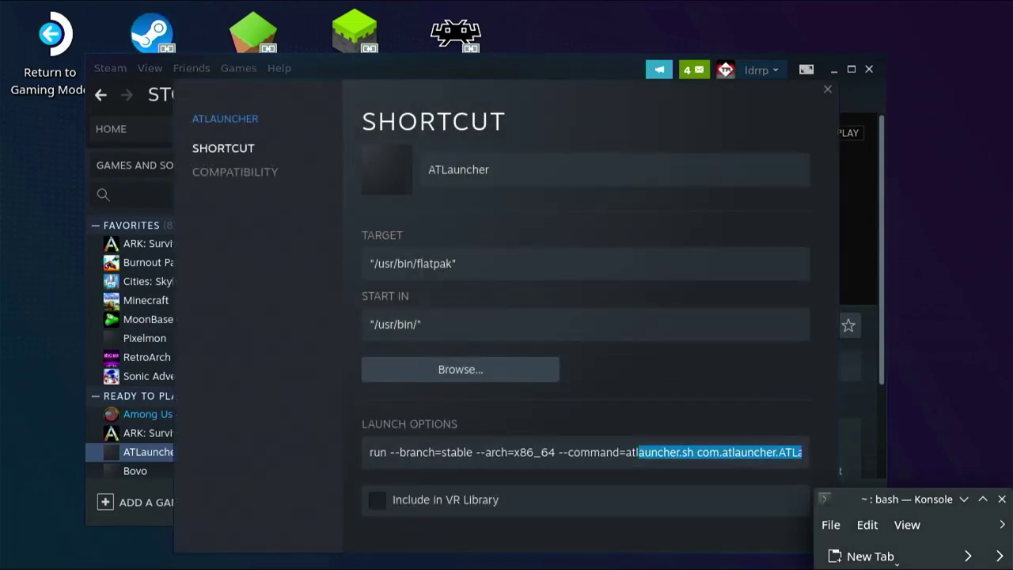
left_click_drag(861, 503, 341, 179)
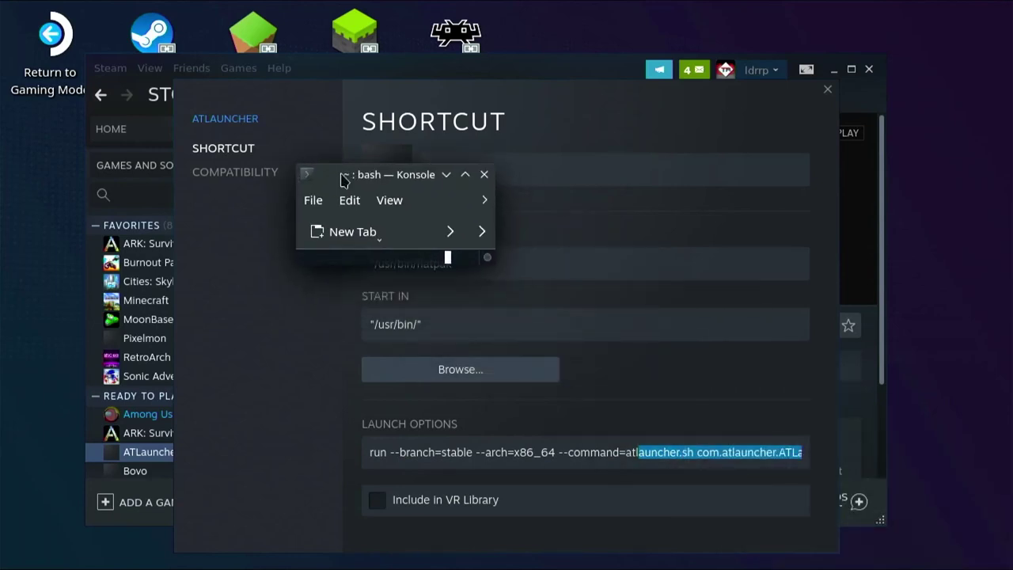
left_click_drag(496, 251, 916, 520)
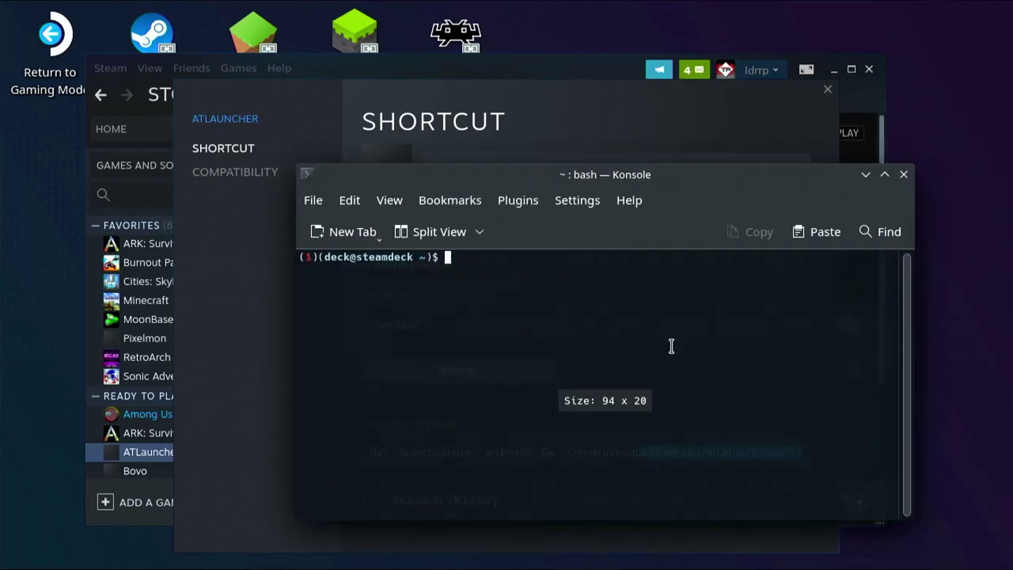
- Paste the launch command into Konsole, clean it up to start with atlauncher.sh, and run it
type("atl")
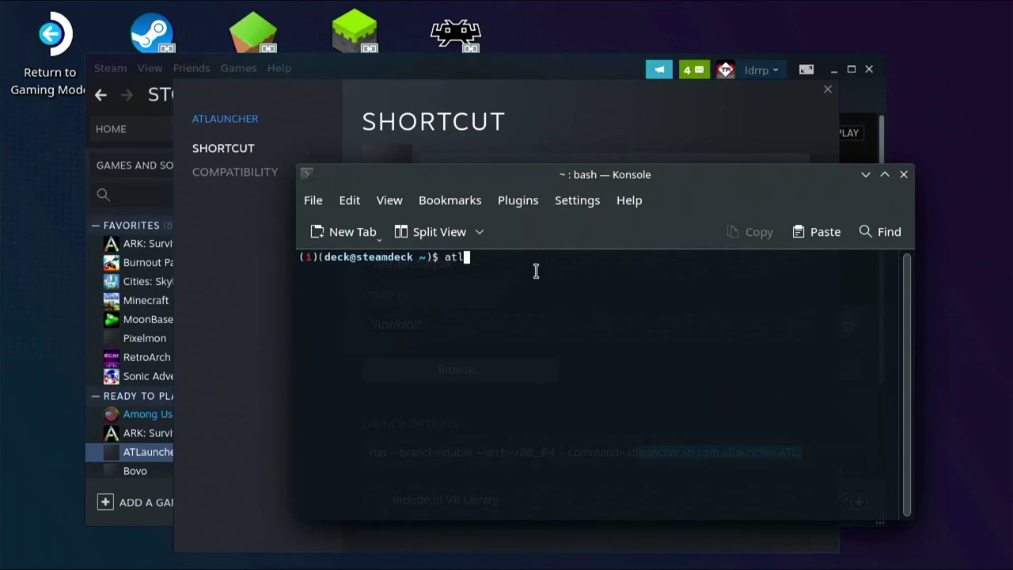
left_click(819, 231)
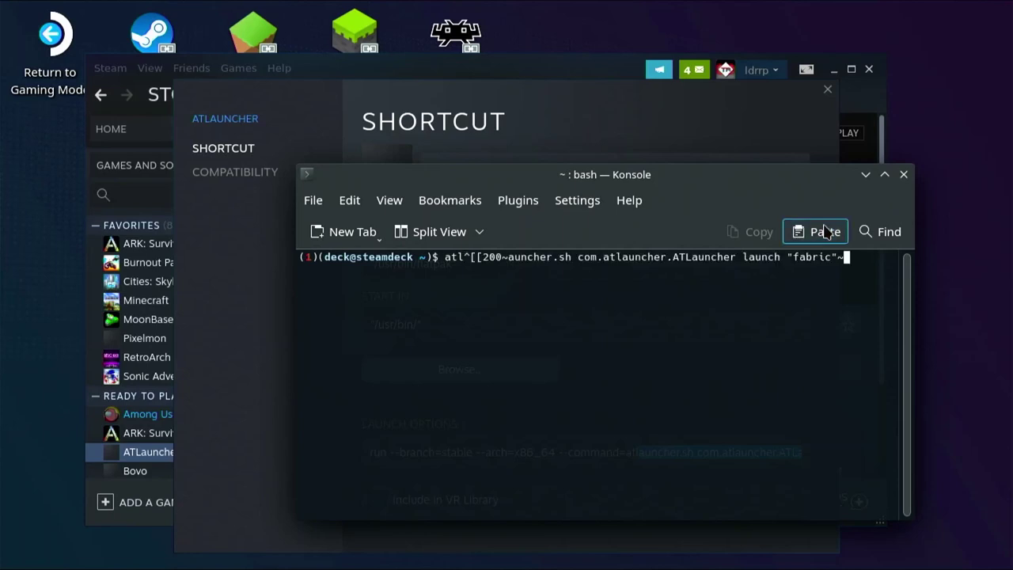
key("Left")
key("Left")
key("Left")
key("Left")
key("Left")
key("Left")
key("Left")
key("Left")
key("Left")
key("Left")
key("Left")
key("Left")
key("Left")
key("Left")
key("Left")
key("Left")
key("Left")
key("Left")
key("Left")
key("Left")
key("Left")
key("Left")
key("Left")
key("Left")
key("Left")
key("Left")
key("Left")
key("Left")
key("Left")
key("Left")
key("Left")
key("BackSpace")
key("BackSpace")
key("BackSpace")
key("BackSpace")
key("BackSpace")
key("BackSpace")
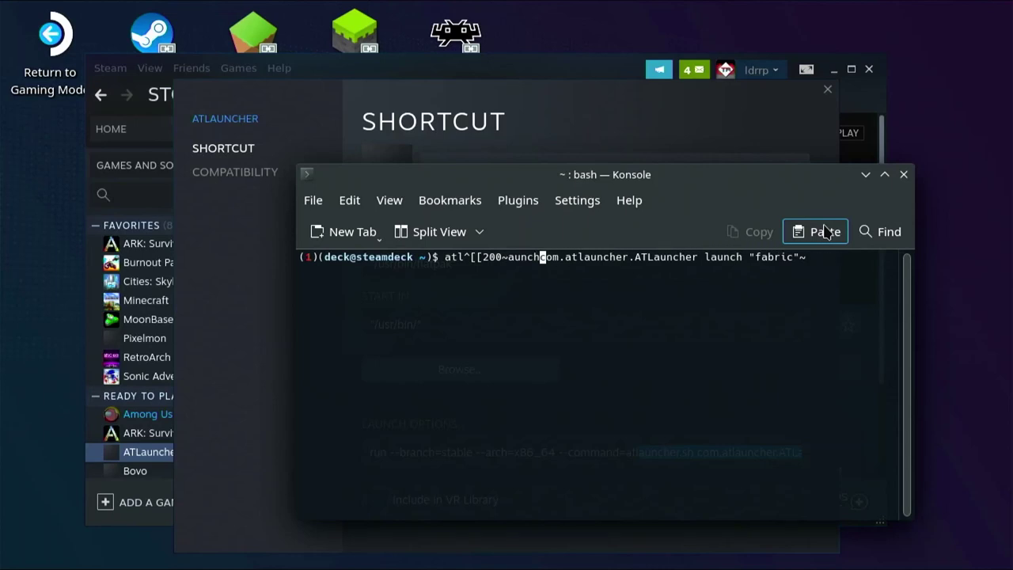
key("BackSpace")
key("BackSpace")
key("BackSpace")
key("BackSpace")
key("BackSpace")
key("BackSpace")
key("BackSpace")
key("BackSpace")
key("BackSpace")
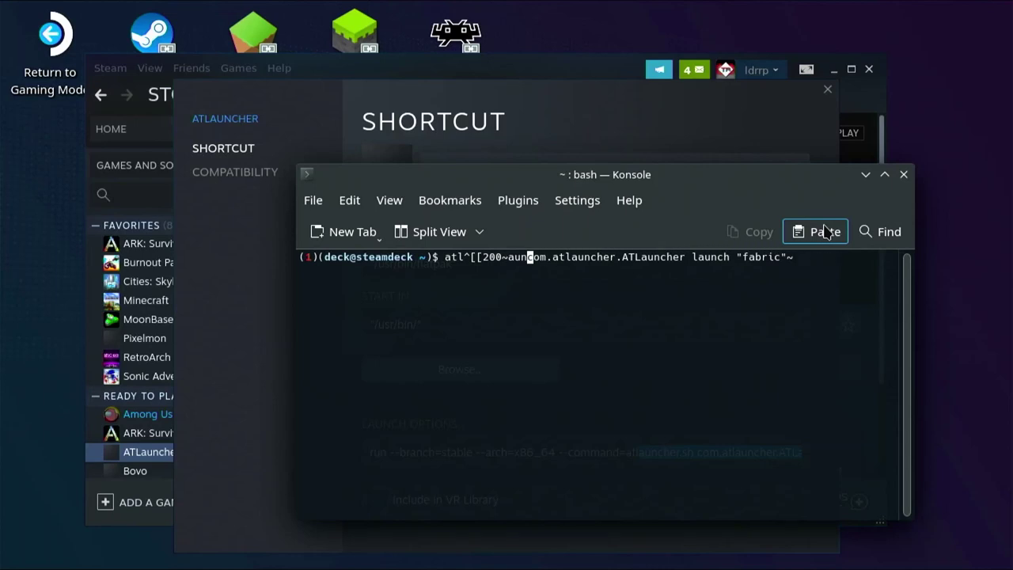
key("BackSpace")
key("BackSpace")
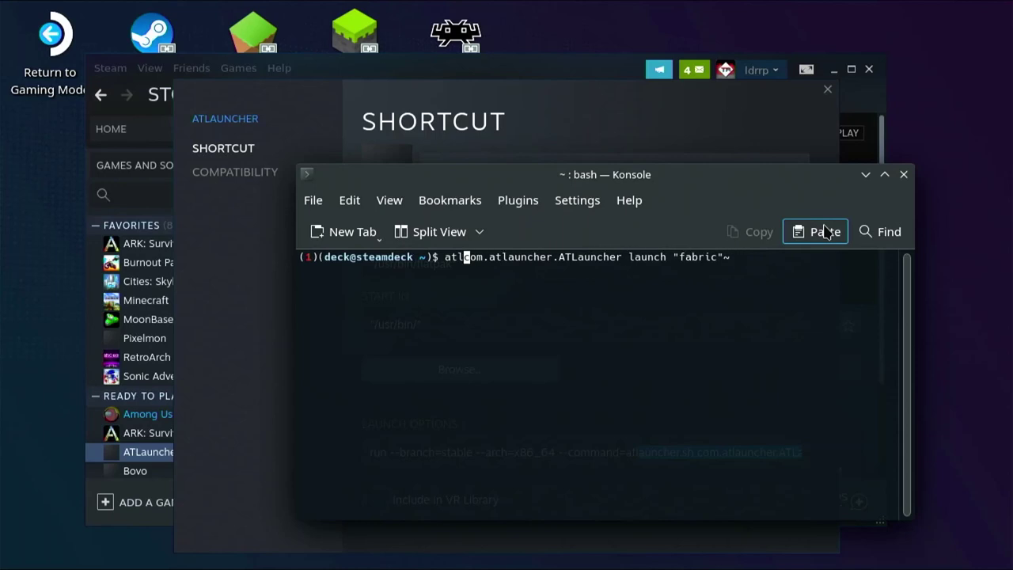
type("auncher")
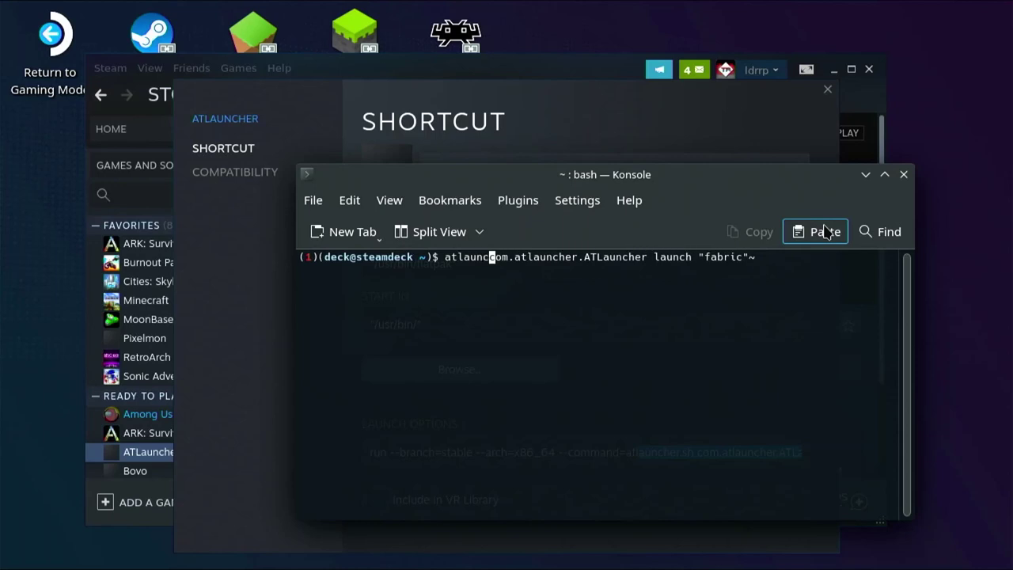
type(".sh")
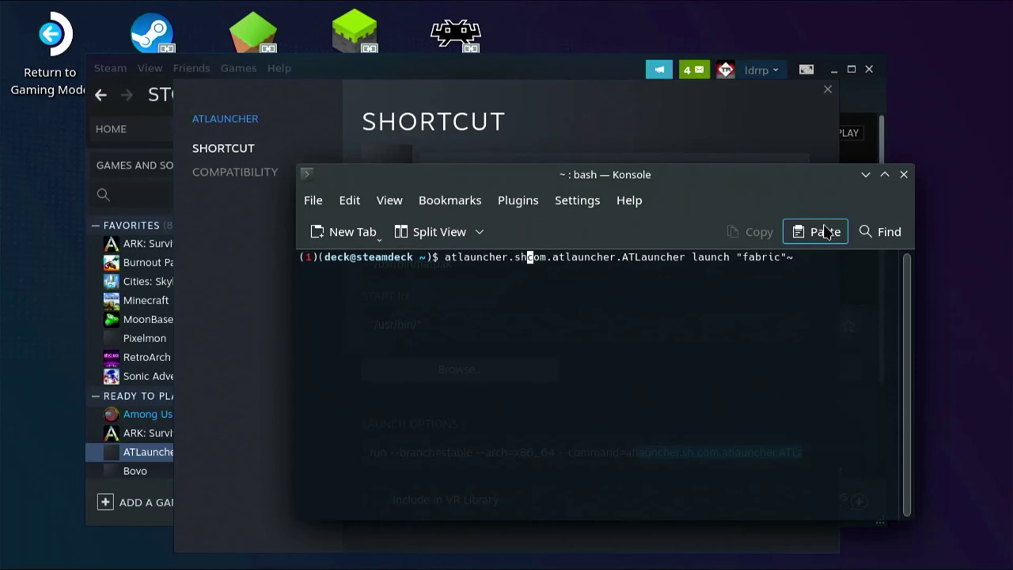
key("Return")
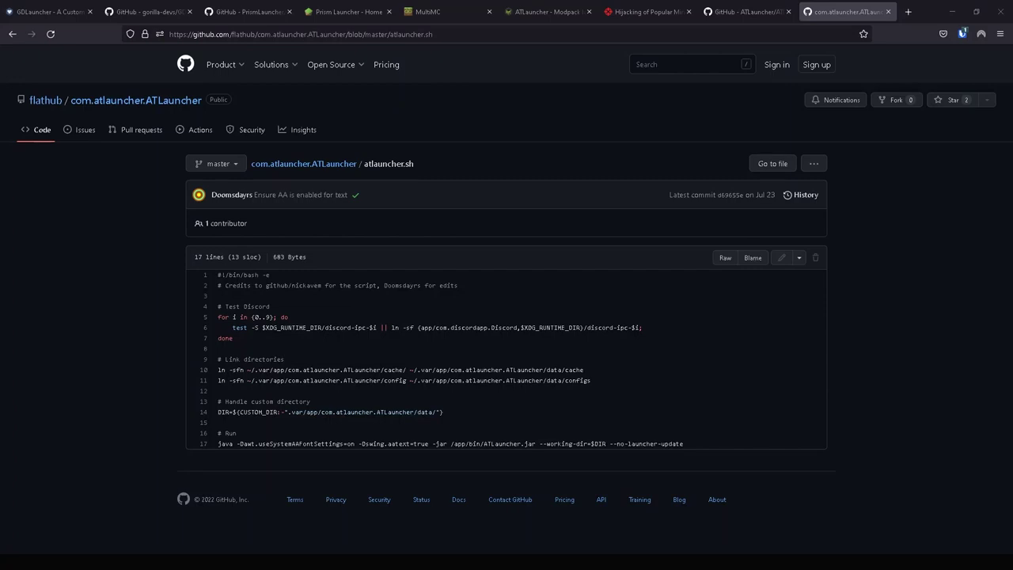
left_click_drag(692, 443, 218, 443)
left_click(683, 445)
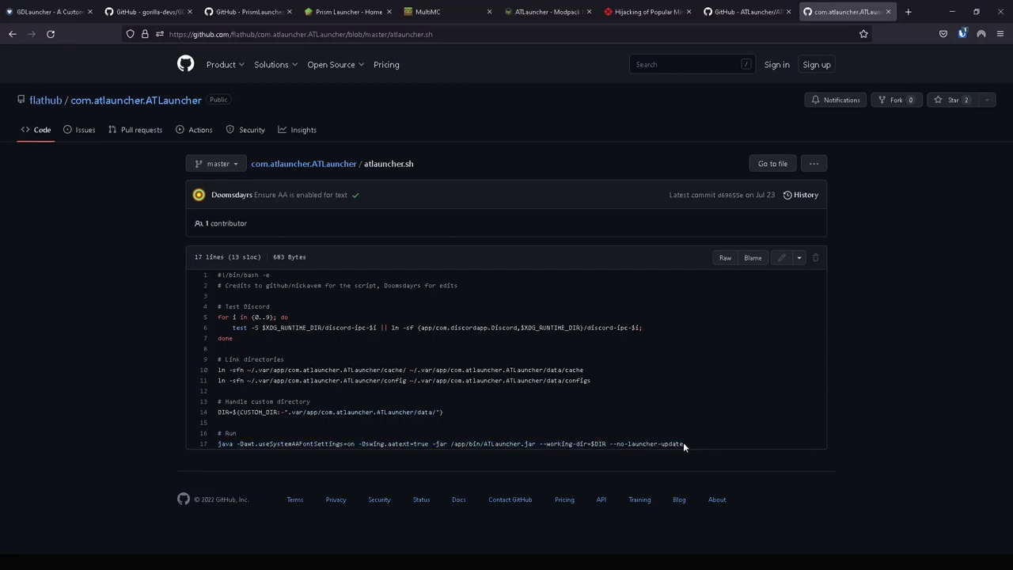
left_click_drag(203, 98, 145, 104)
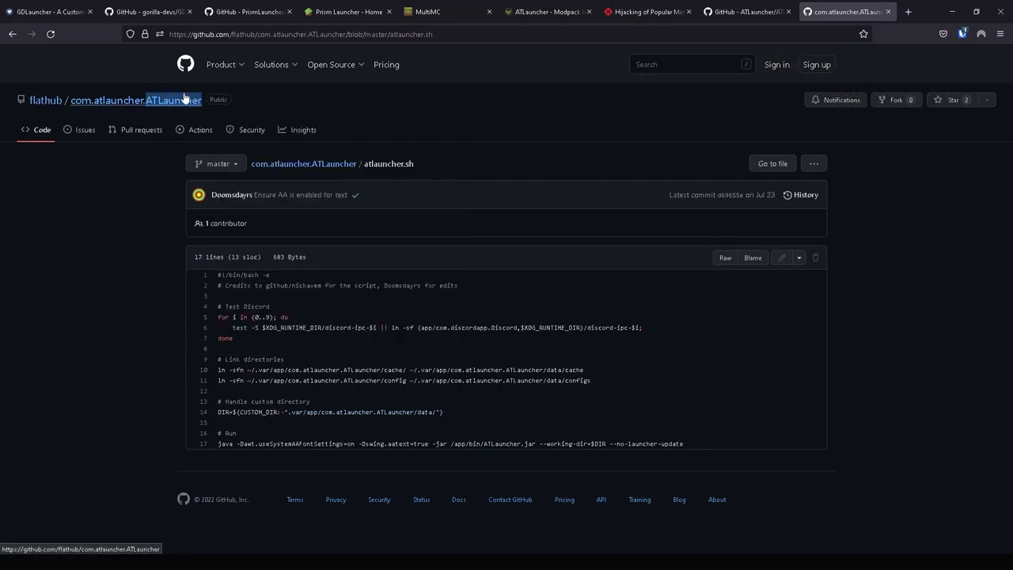
left_click(136, 280)
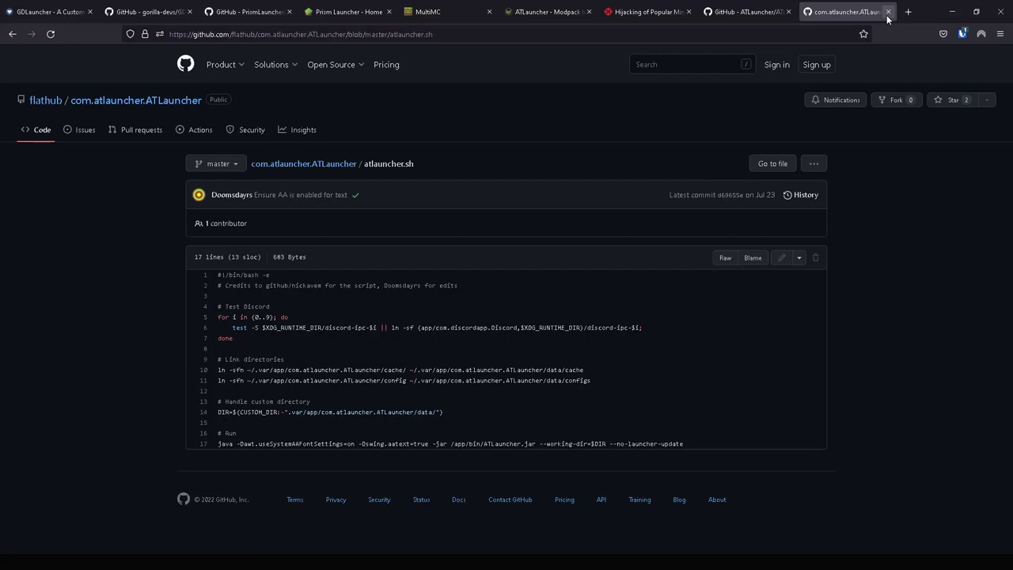
- Close the com.atlauncher GitHub, ATLauncher repository, IGN article and ATLauncher homepage tabs
left_click(888, 13)
left_click(887, 13)
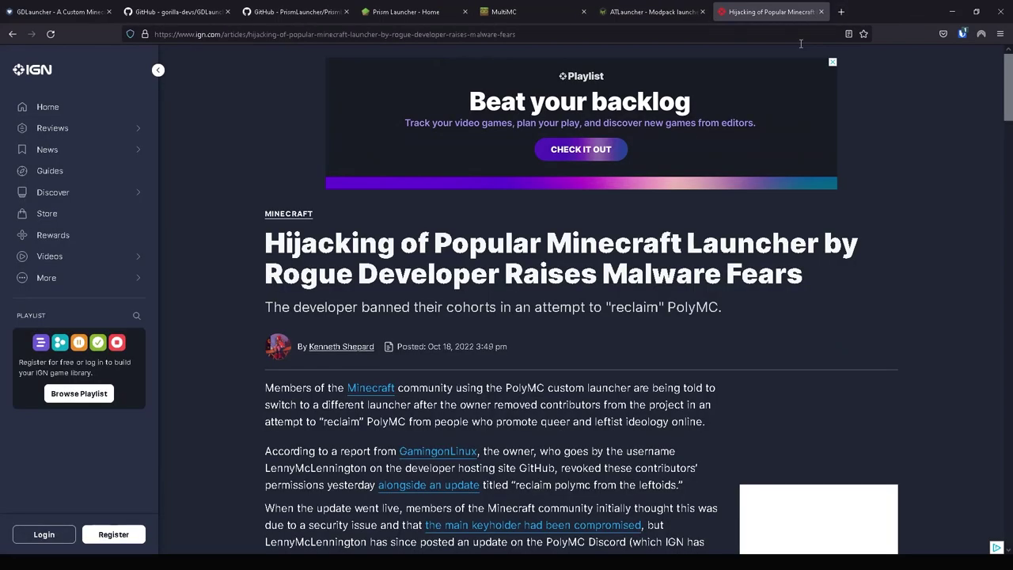
left_click(820, 11)
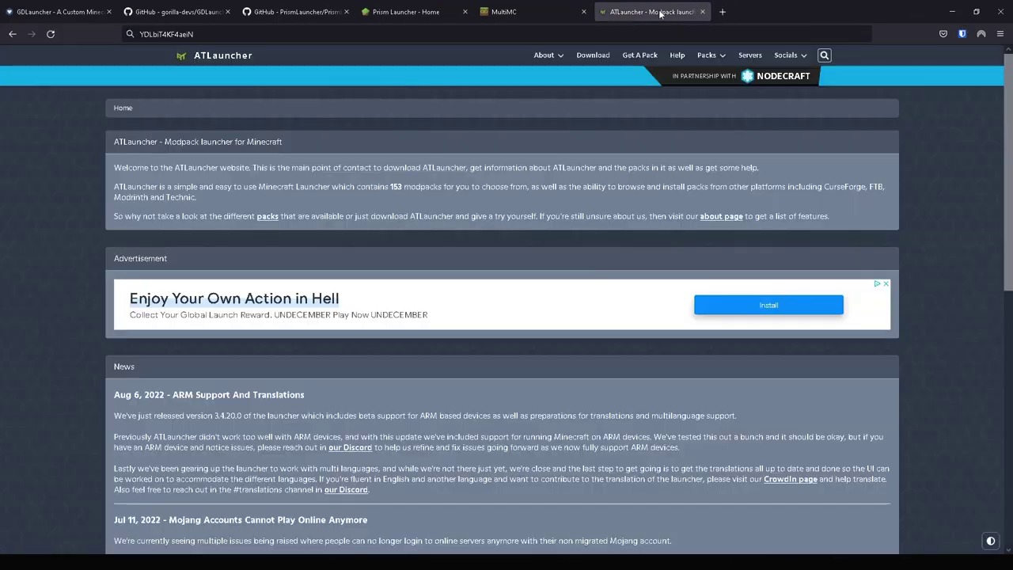
left_click(702, 12)
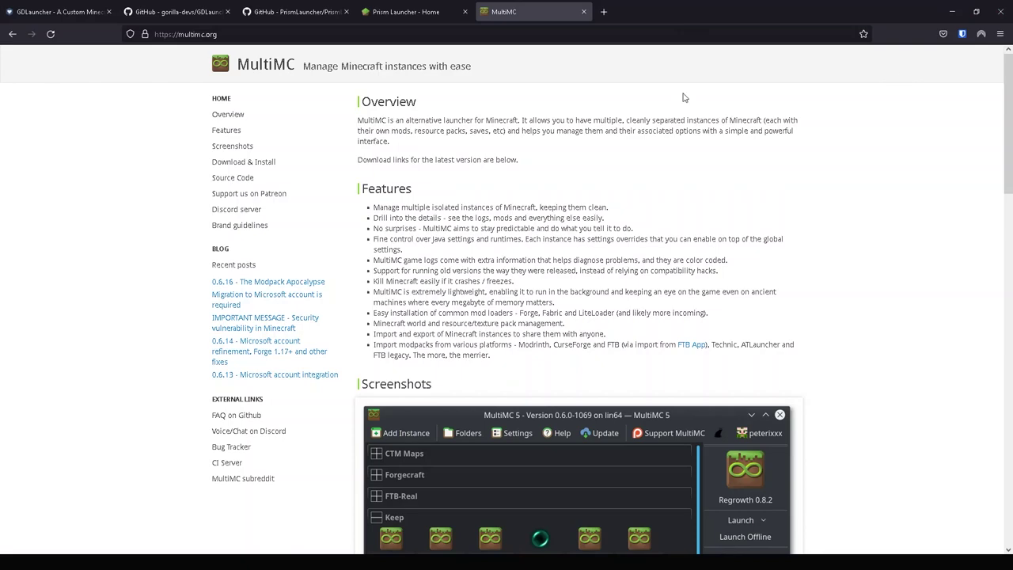
- Look over the Prism Launcher pages, then the GDLauncher GitHub and website tabs
left_click(415, 13)
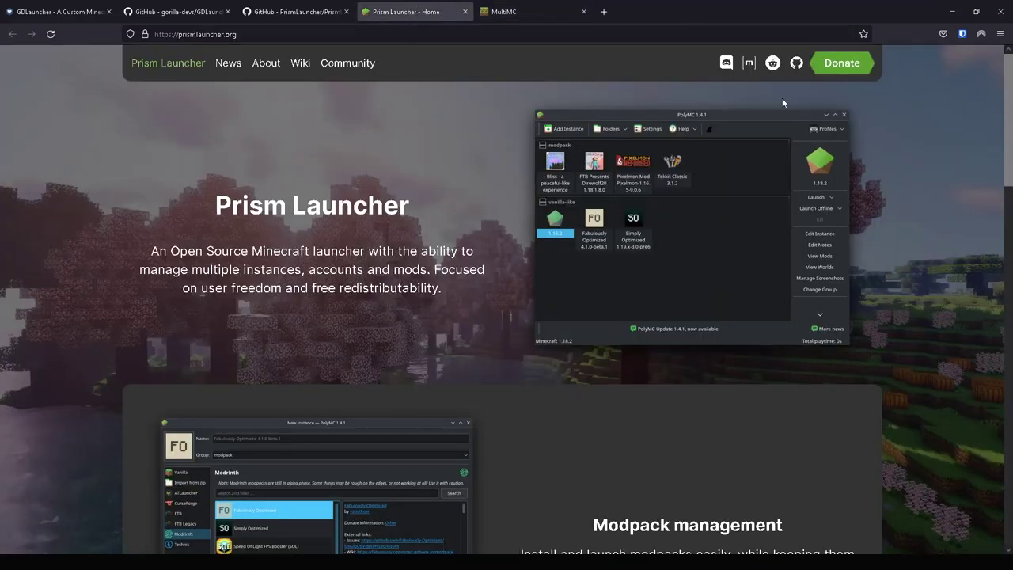
scroll(518, 319, "down", 1)
scroll(519, 307, "up", 1)
left_click(295, 12)
left_click(166, 12)
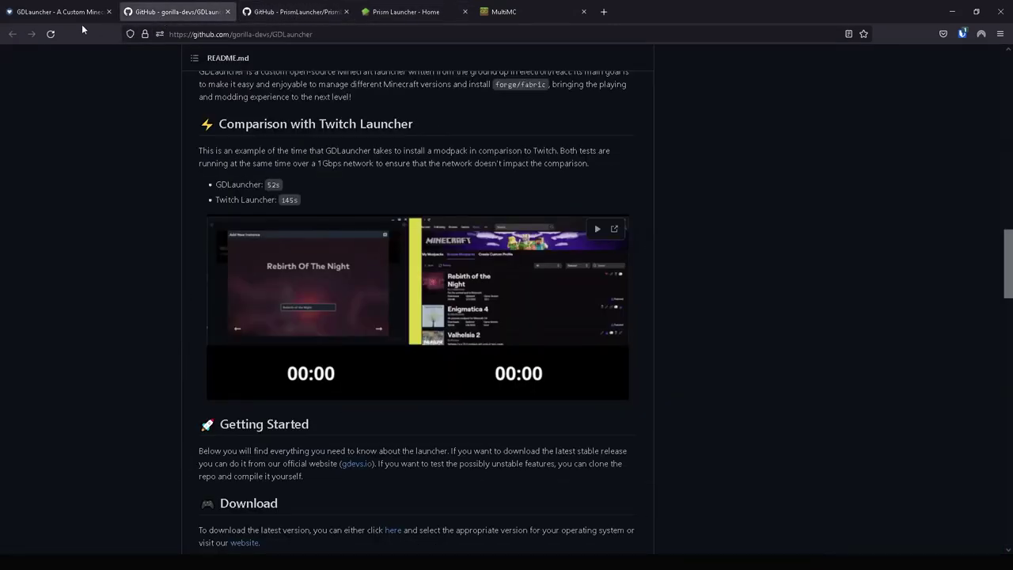
left_click(79, 14)
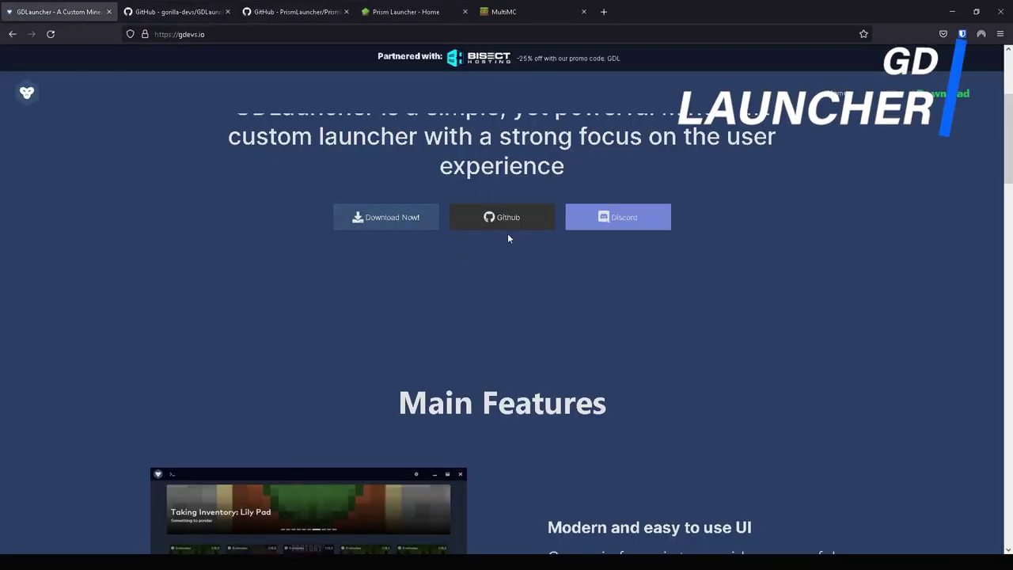
scroll(683, 367, "down", 2)
scroll(684, 366, "up", 4)
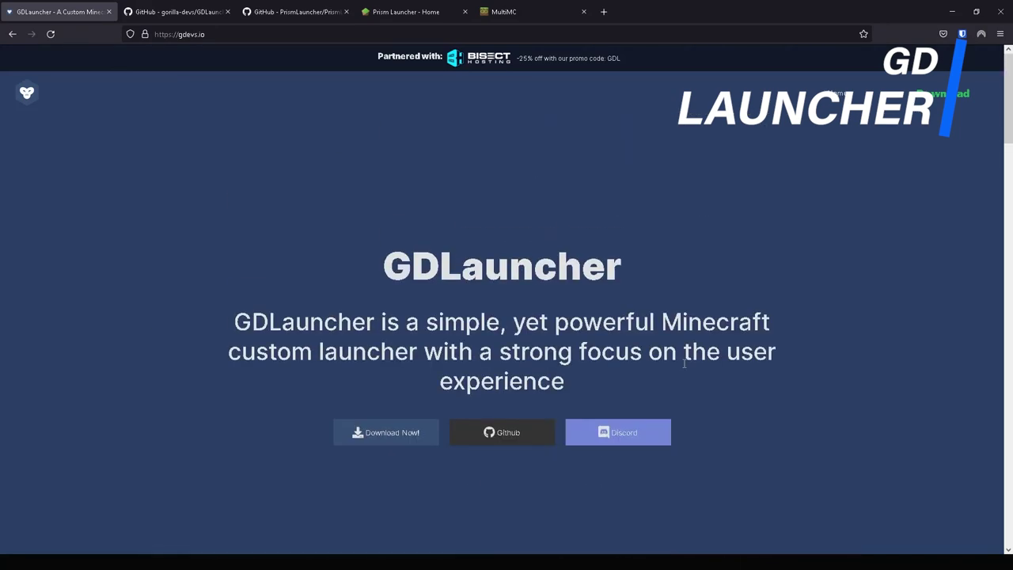
scroll(685, 362, "down", 10)
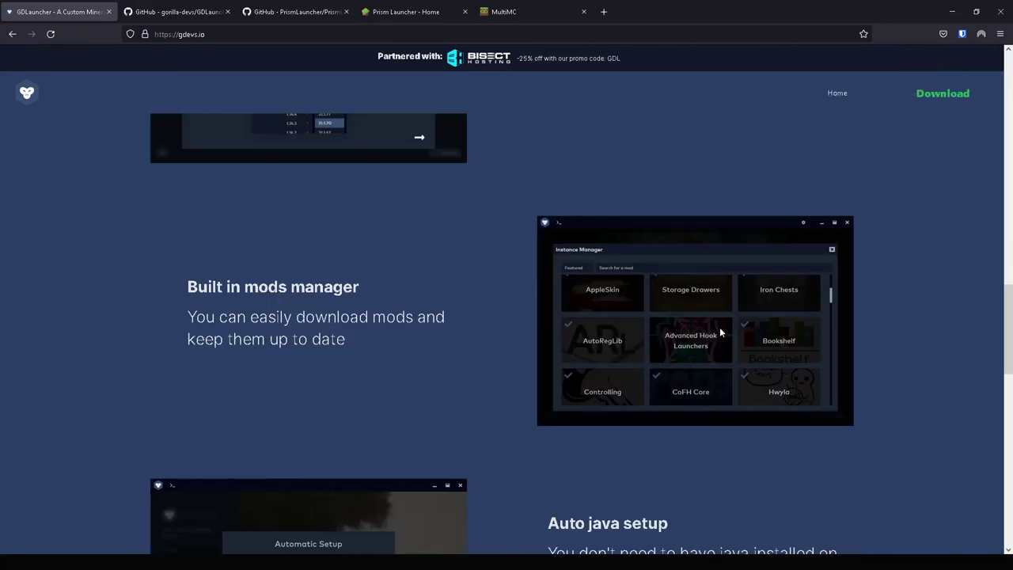
scroll(380, 386, "down", 4)
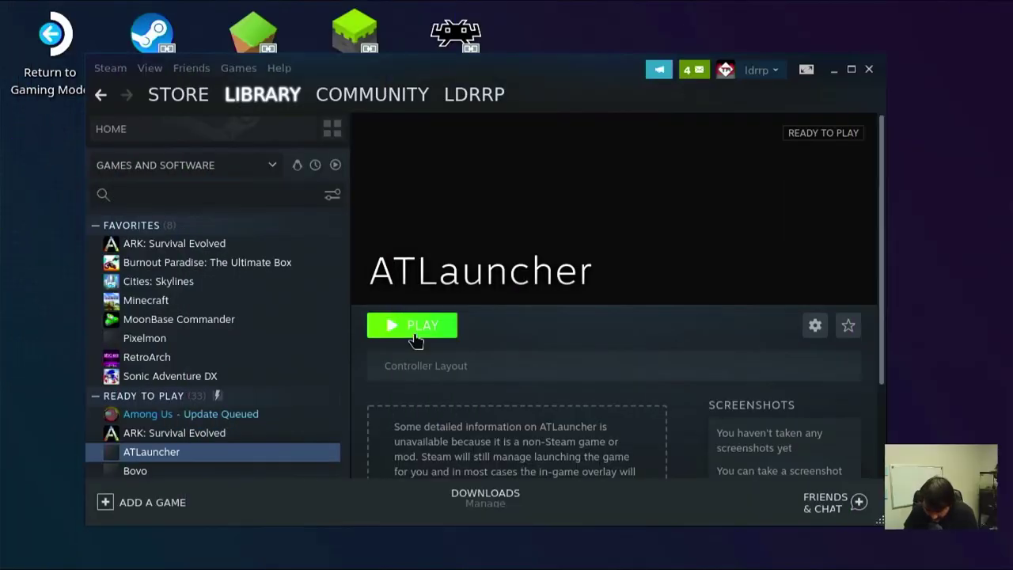
- Close the Steam window and bring up the KDE application launcher
left_click(868, 68)
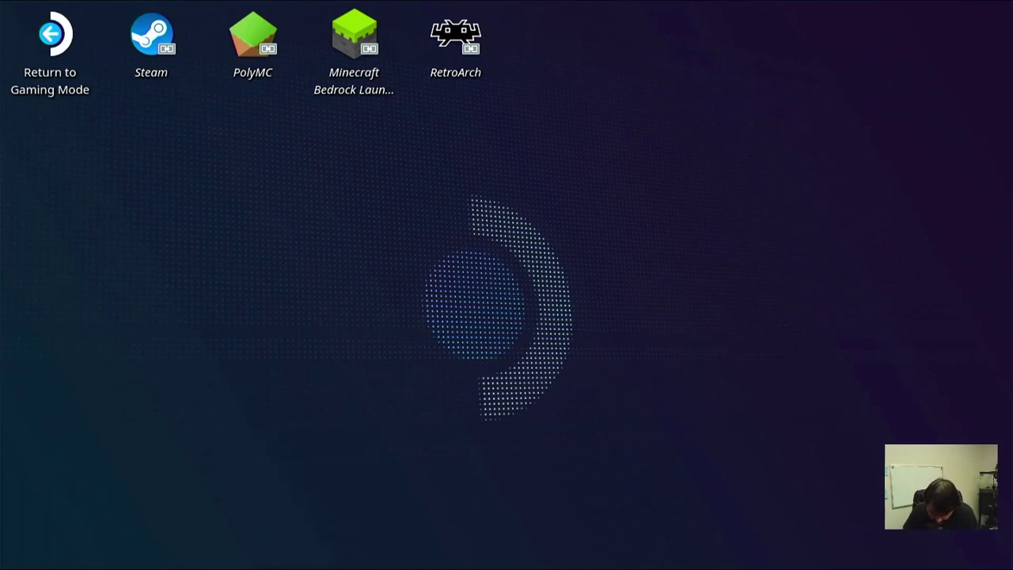
key("super")
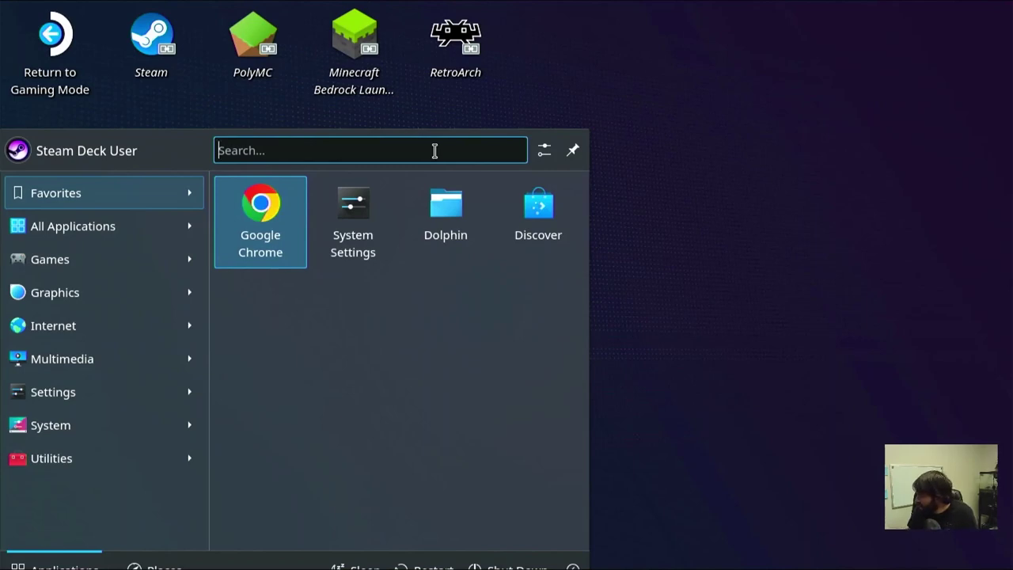
- Search the launcher for 'launcher' and start GDLauncher from the results
type("AUNCHER")
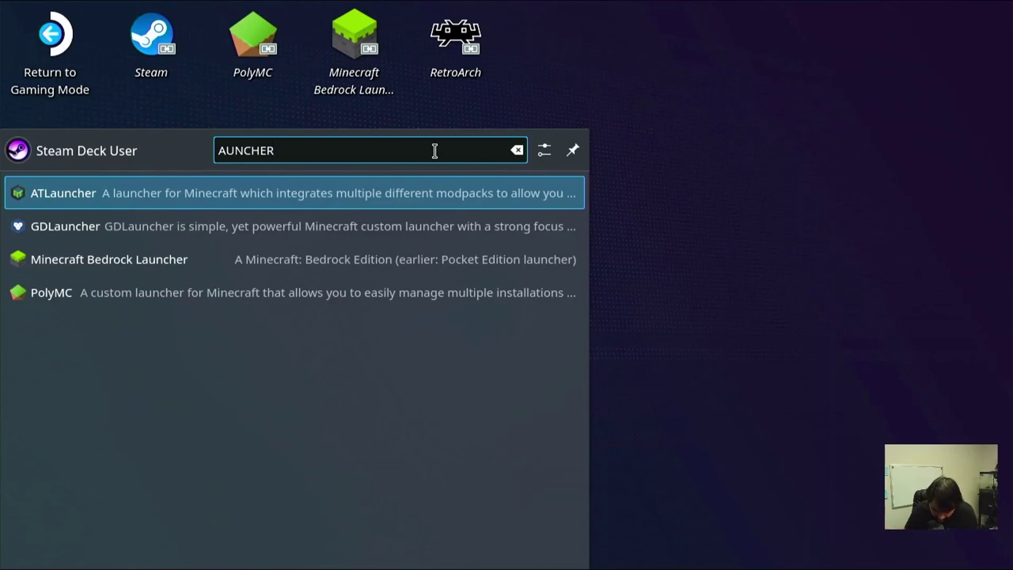
left_click(341, 231)
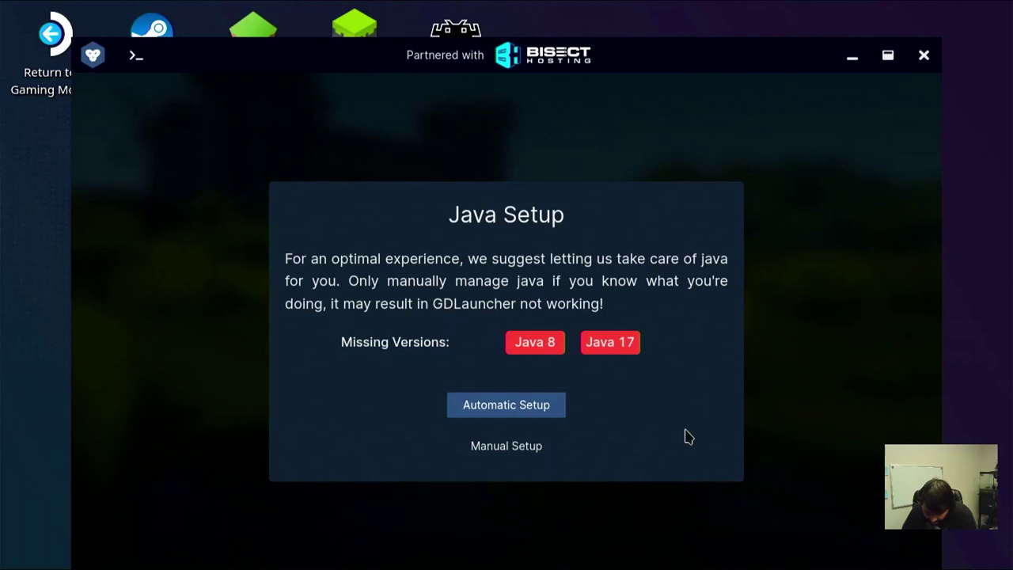
- Let GDLauncher set up Java automatically, then start signing in with the Microsoft account
left_click(537, 410)
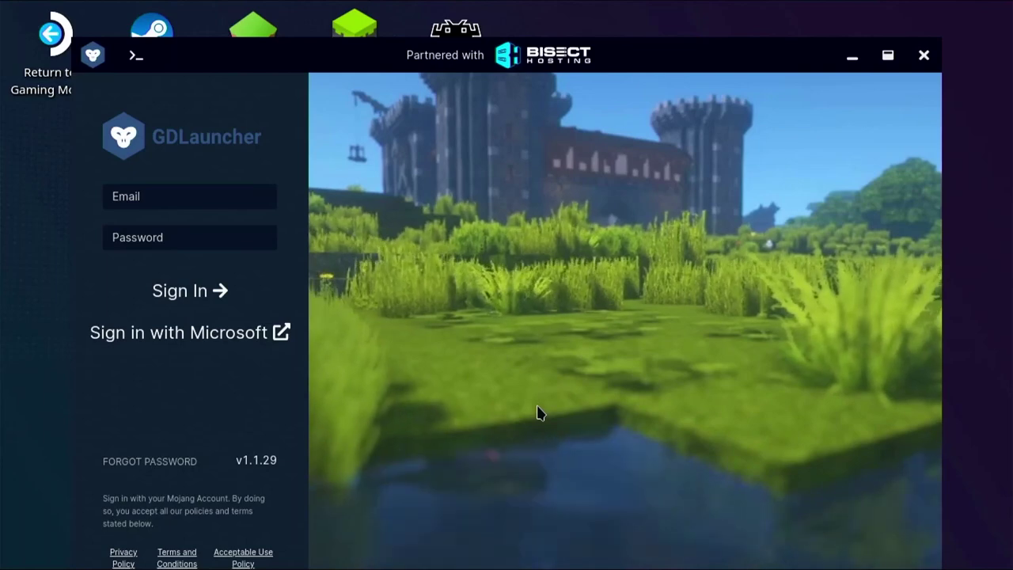
left_click(111, 341)
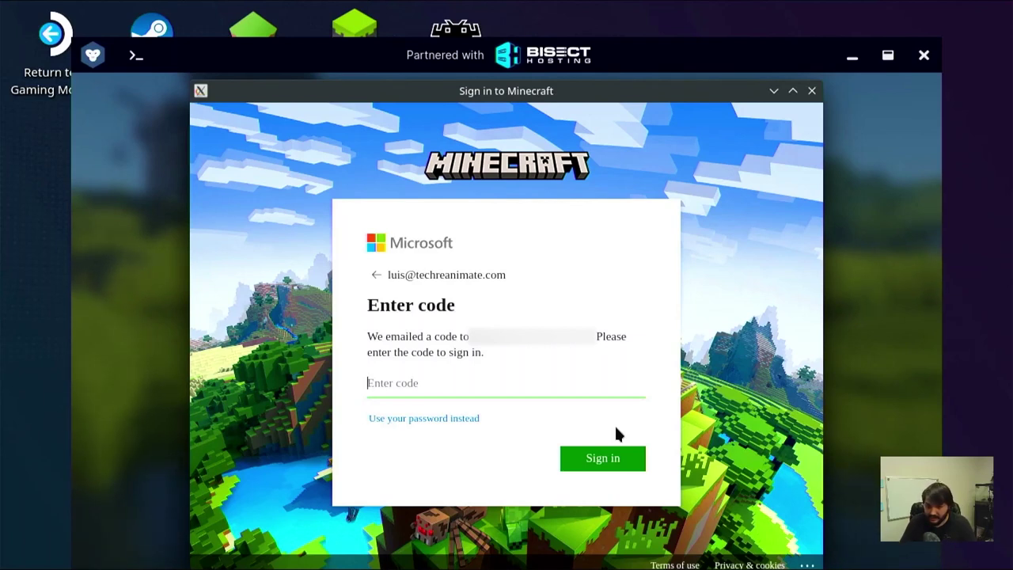
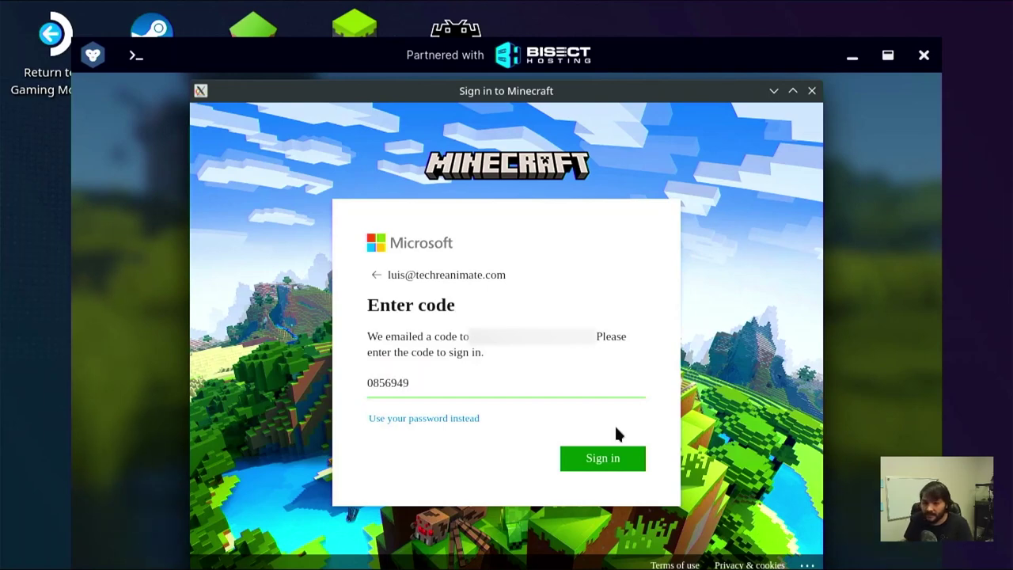
- Submit the emailed verification code and grant GDLauncher access to the Microsoft account
key("Return")
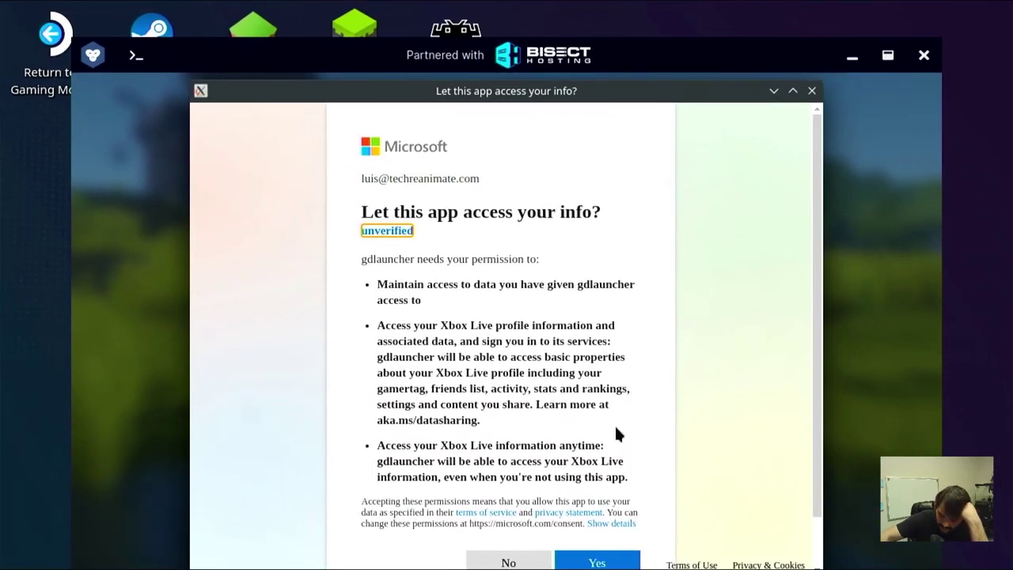
left_click(616, 429)
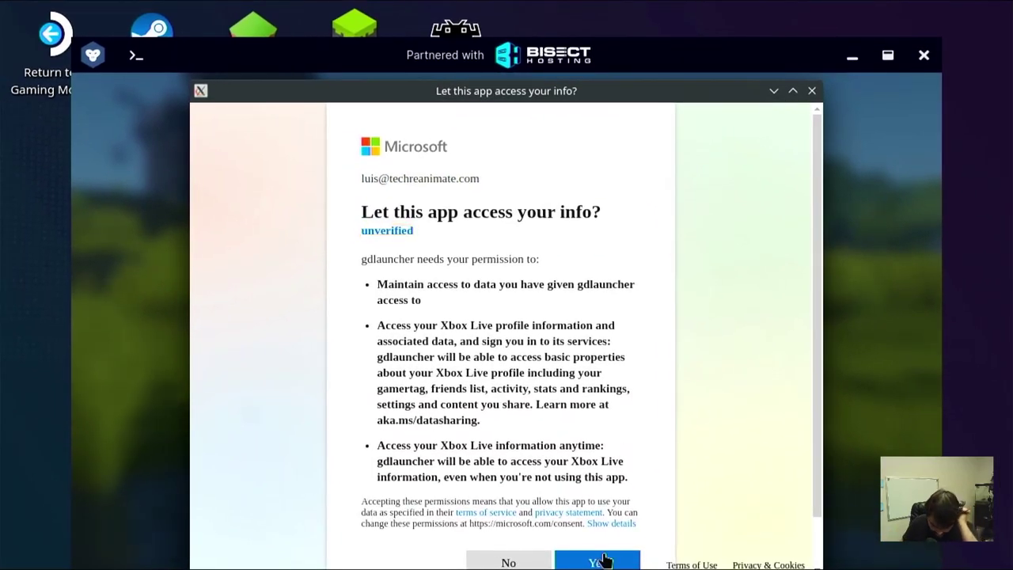
scroll(604, 546, "down", 2)
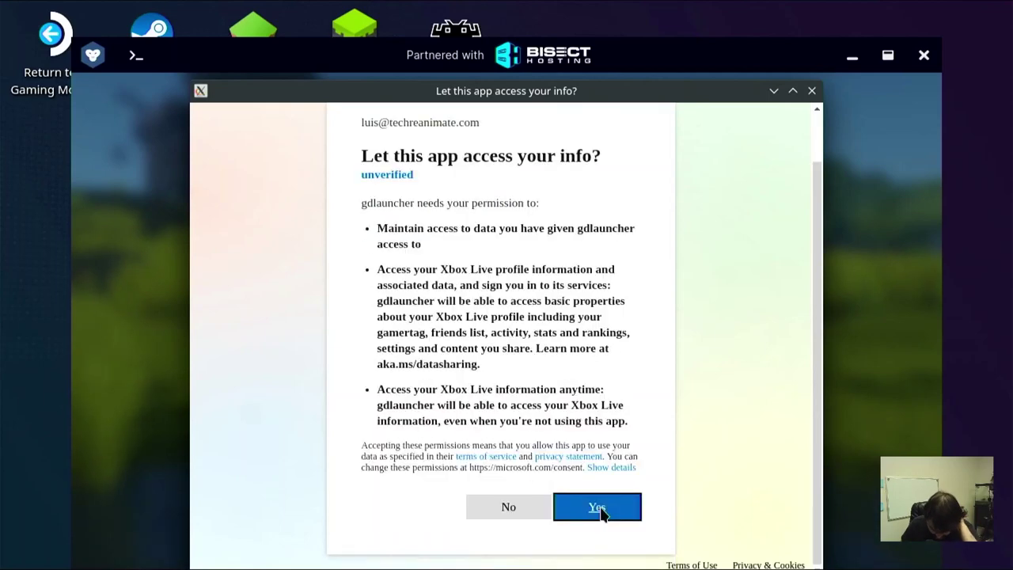
left_click(600, 512)
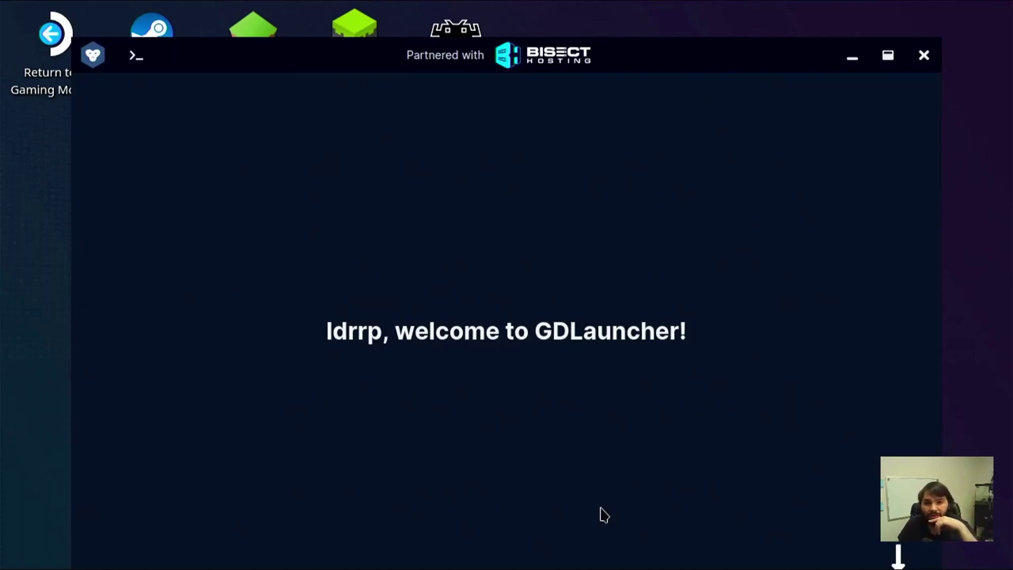
- Skip through the onboarding slides, dismiss the What's New notes, and start adding a new instance
left_click(897, 556)
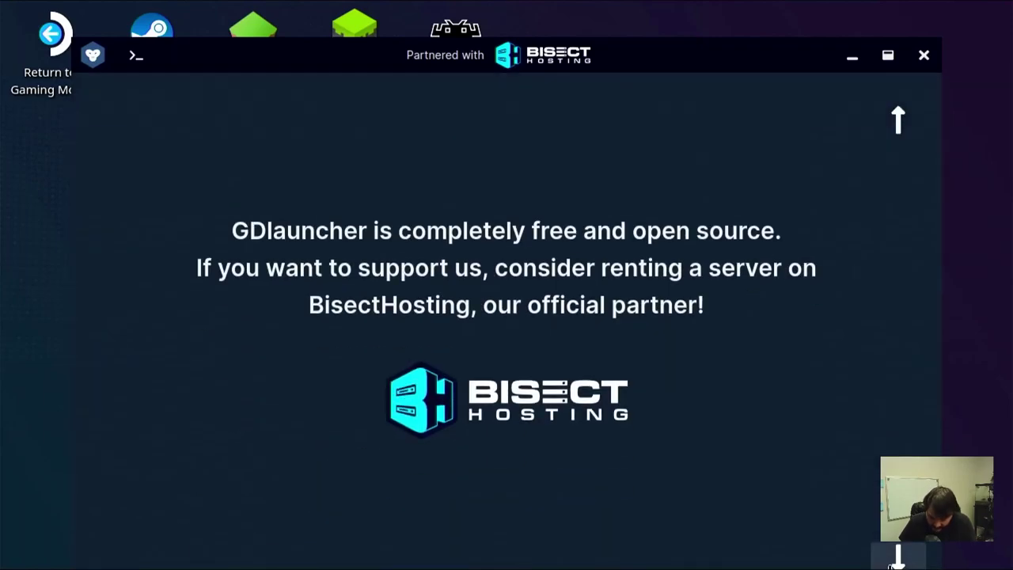
left_click(896, 556)
left_click(896, 556)
left_click(896, 557)
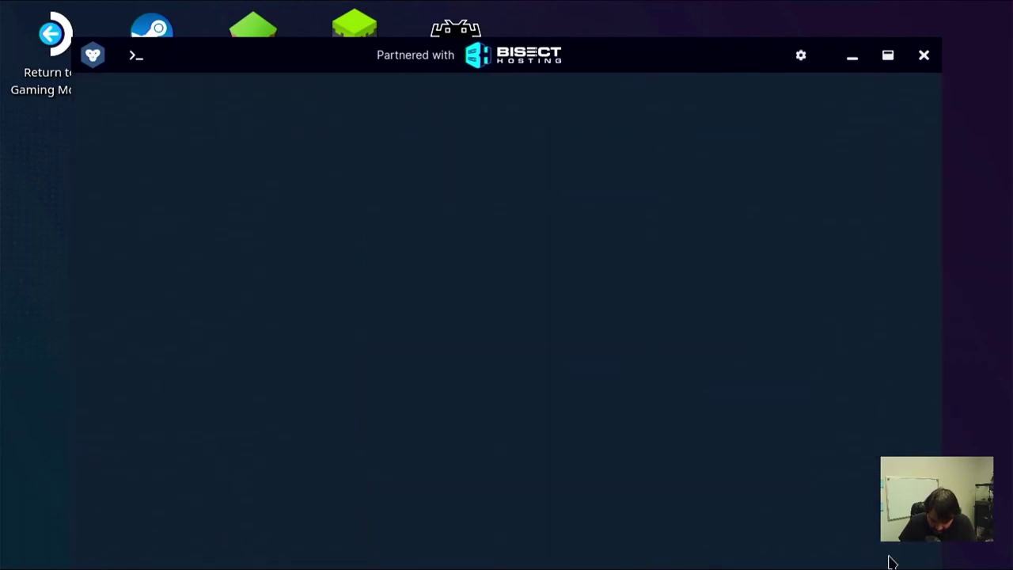
left_click(892, 559)
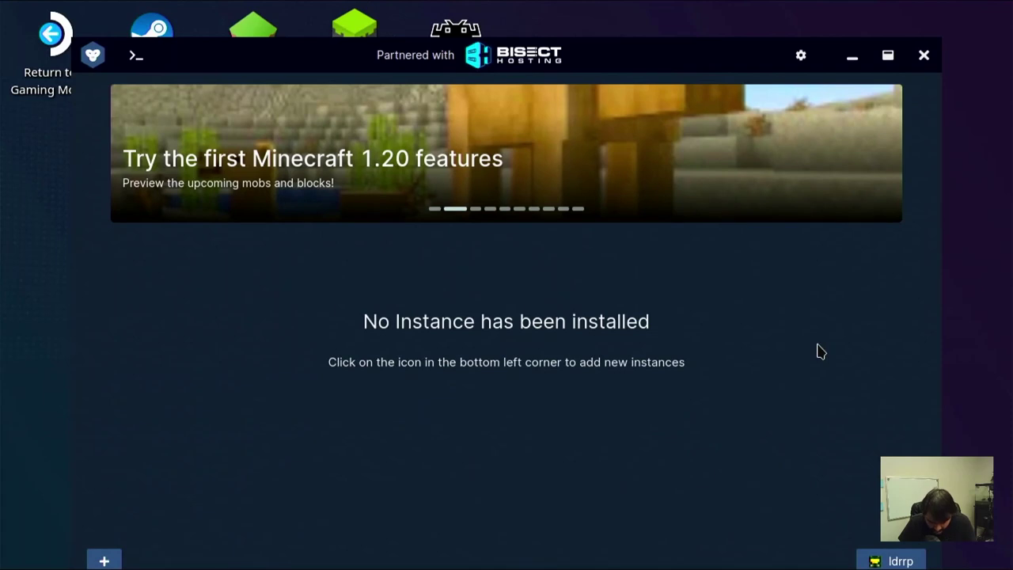
left_click(103, 561)
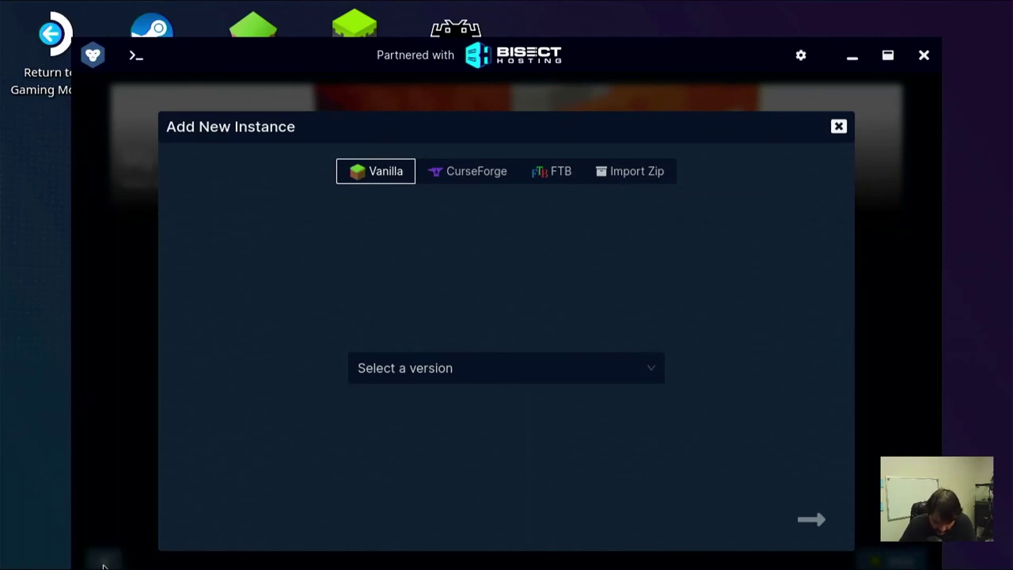
- Choose Fabric Releases 1.19.2 with loader 0.14.9 as the new instance's version
left_click(587, 375)
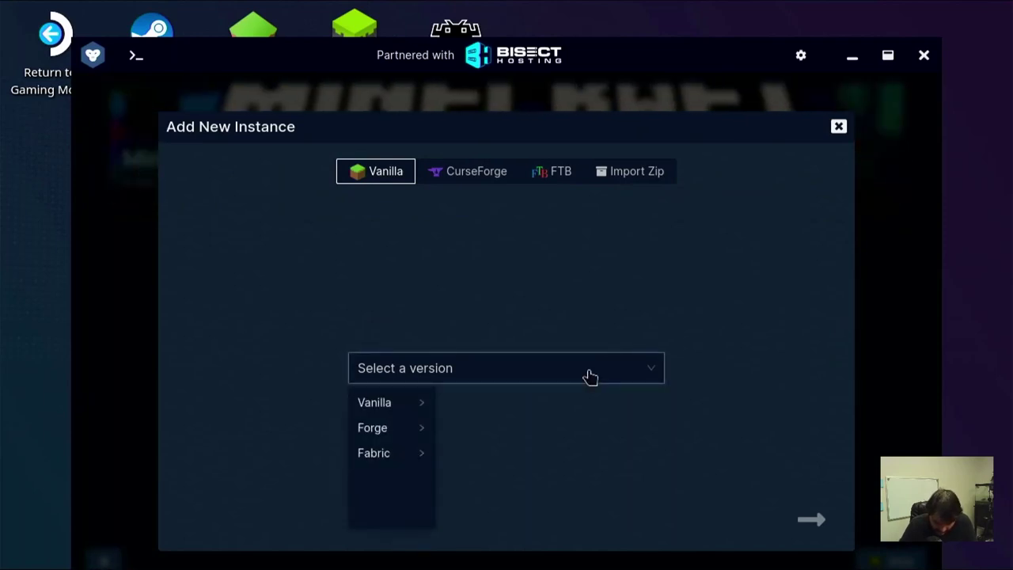
left_click(409, 459)
left_click(491, 405)
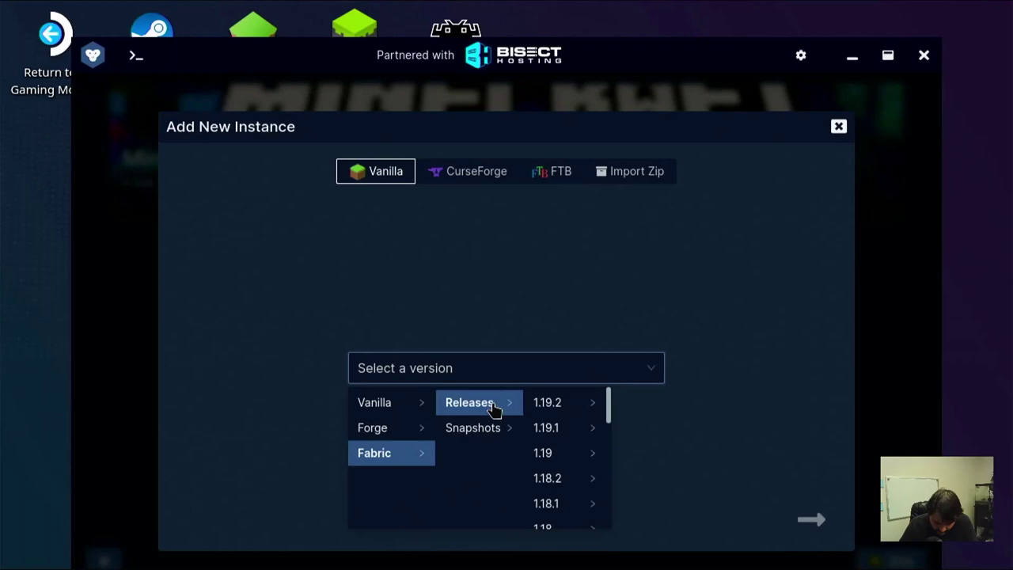
left_click(766, 464)
left_click(525, 369)
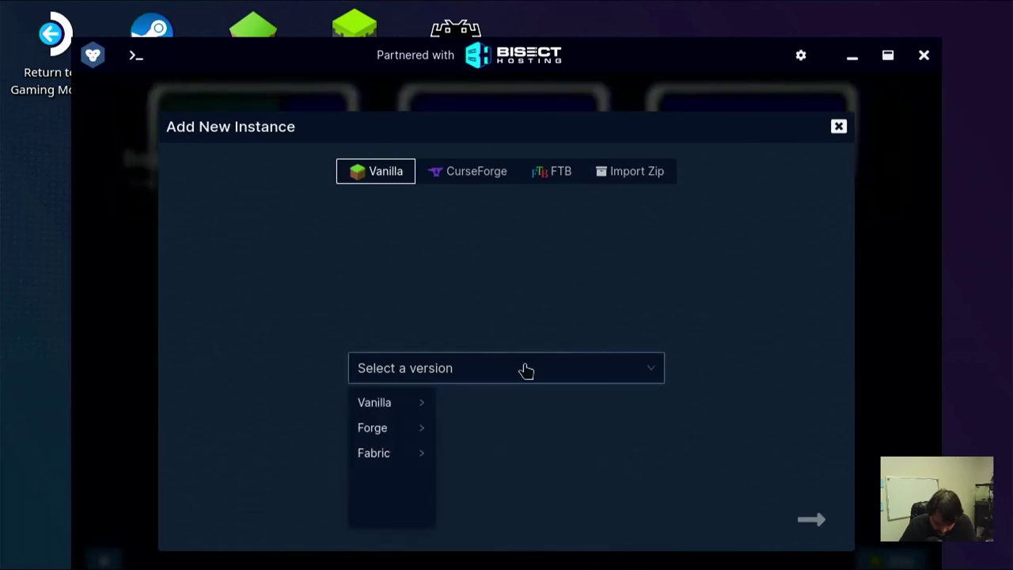
left_click(398, 459)
mouse_move(402, 437)
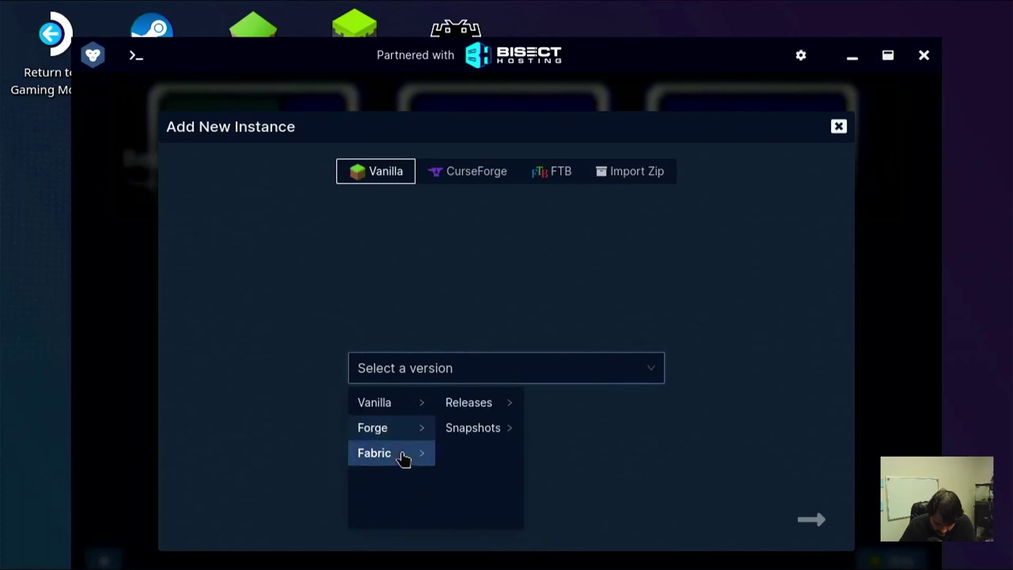
mouse_move(483, 401)
mouse_move(567, 413)
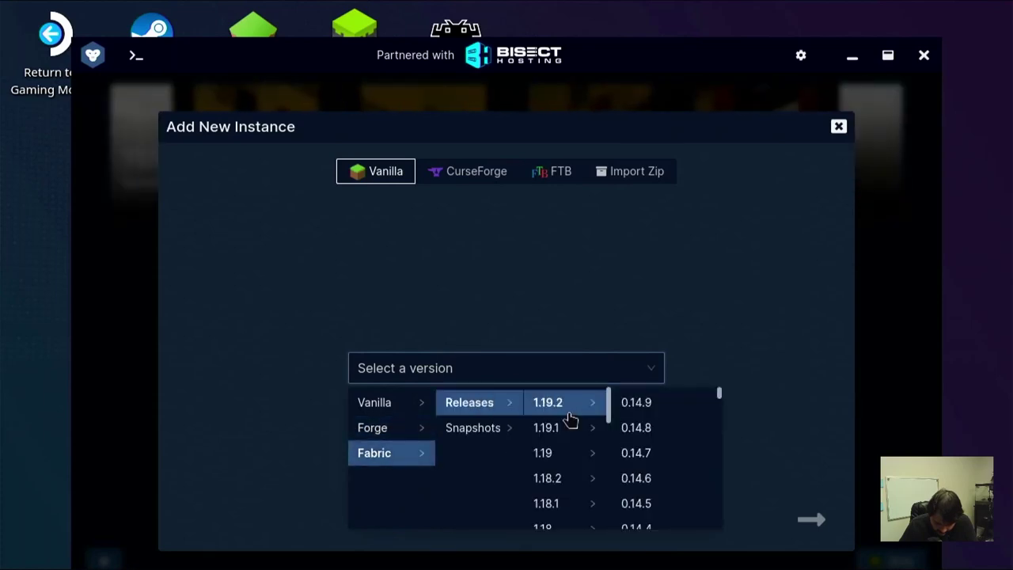
left_click(673, 418)
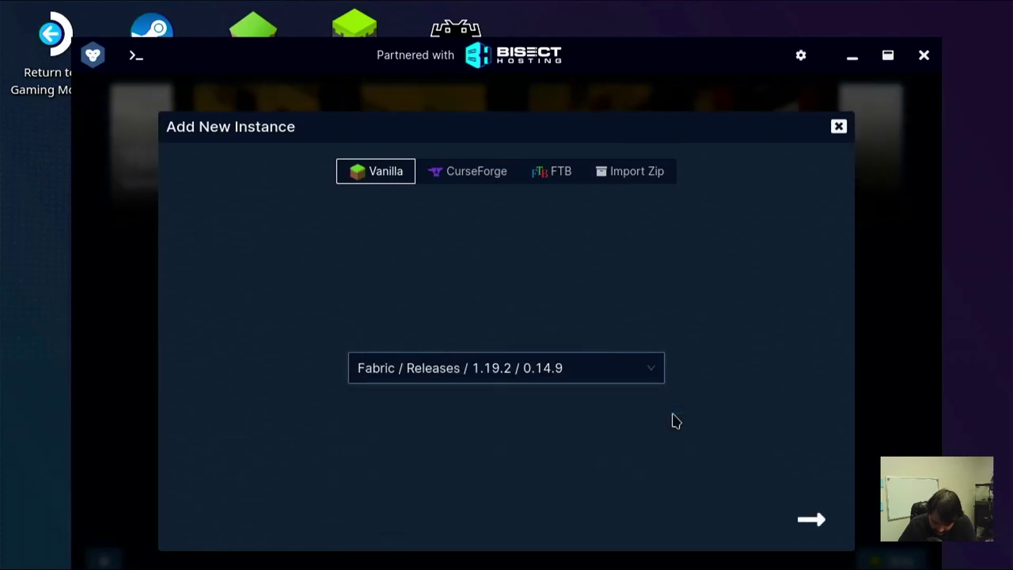
- Continue to the naming step and name the instance 'fabric'
left_click(810, 519)
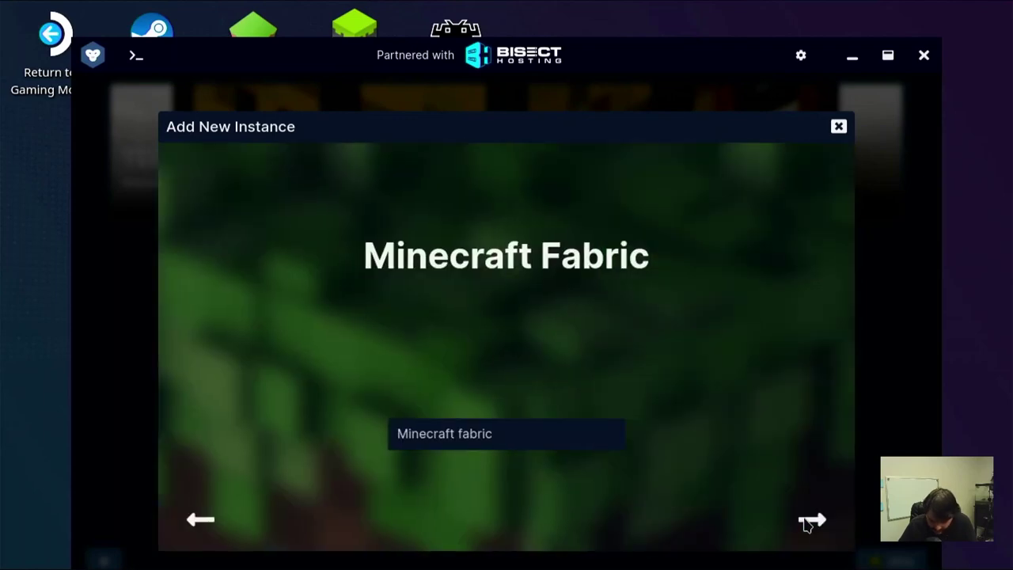
left_click(575, 431)
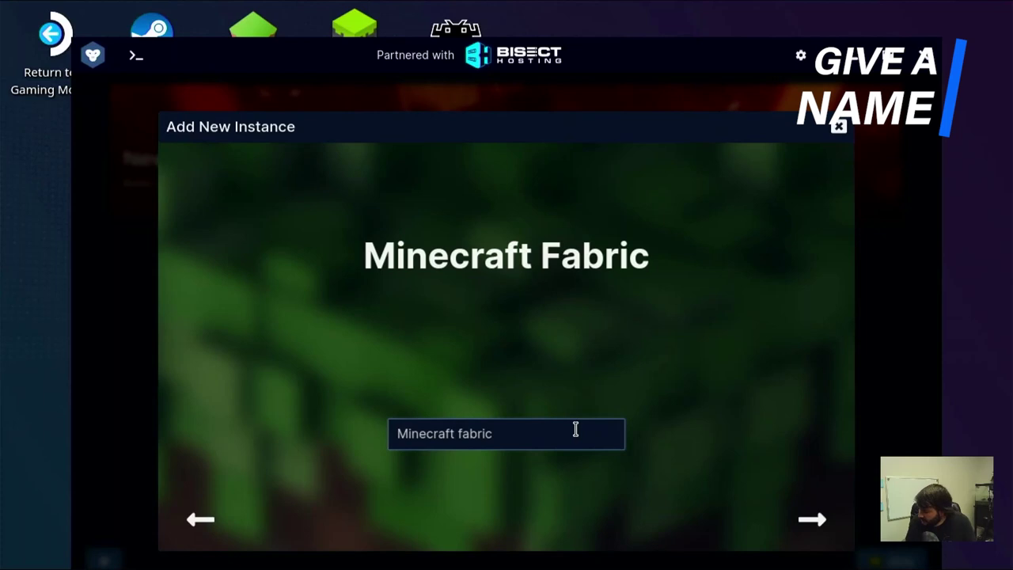
type("fabric")
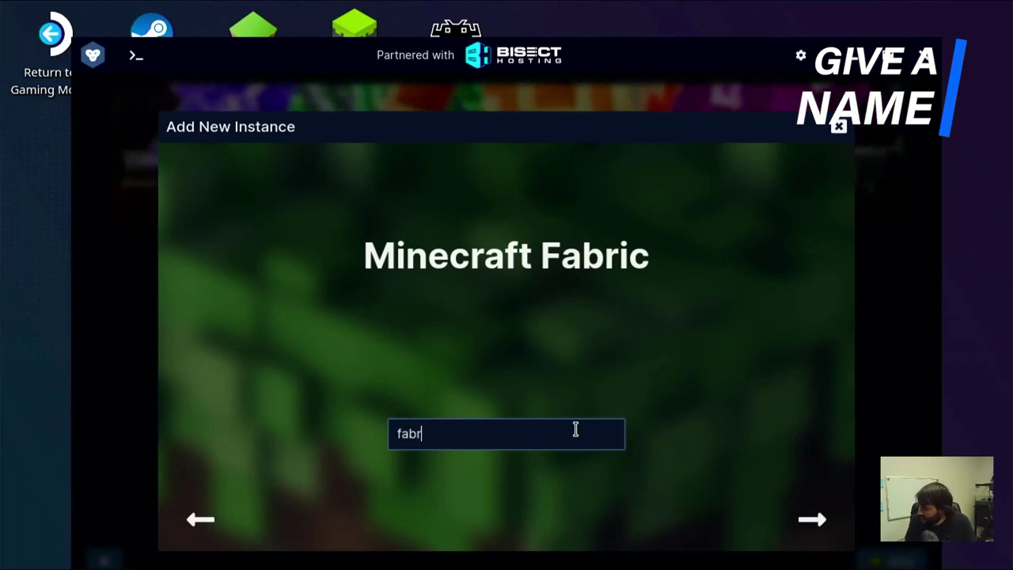
- Create the 'fabric' instance, play it to the Minecraft title screen, then close Minecraft and GDLauncher
left_click(812, 519)
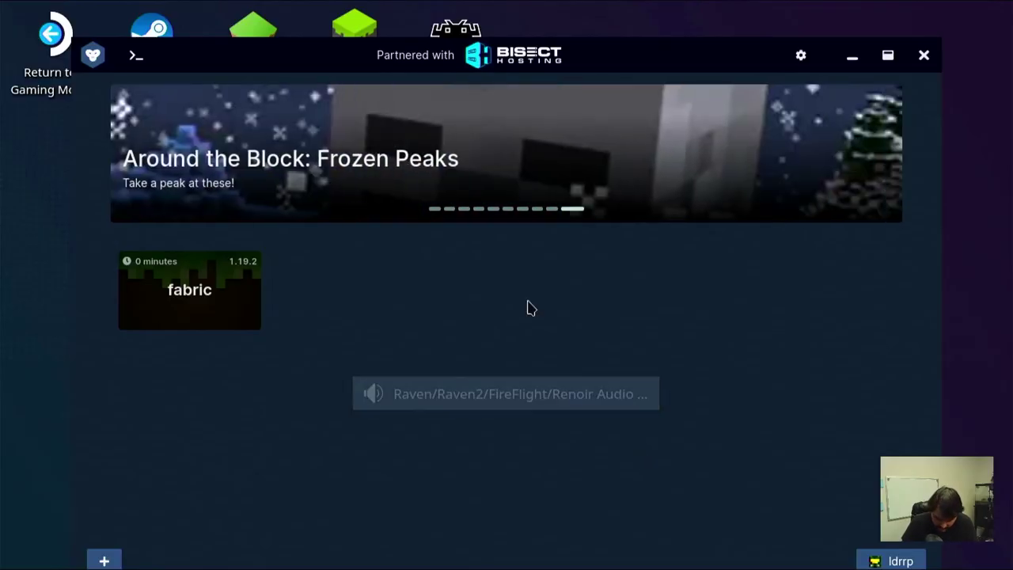
left_click(187, 295)
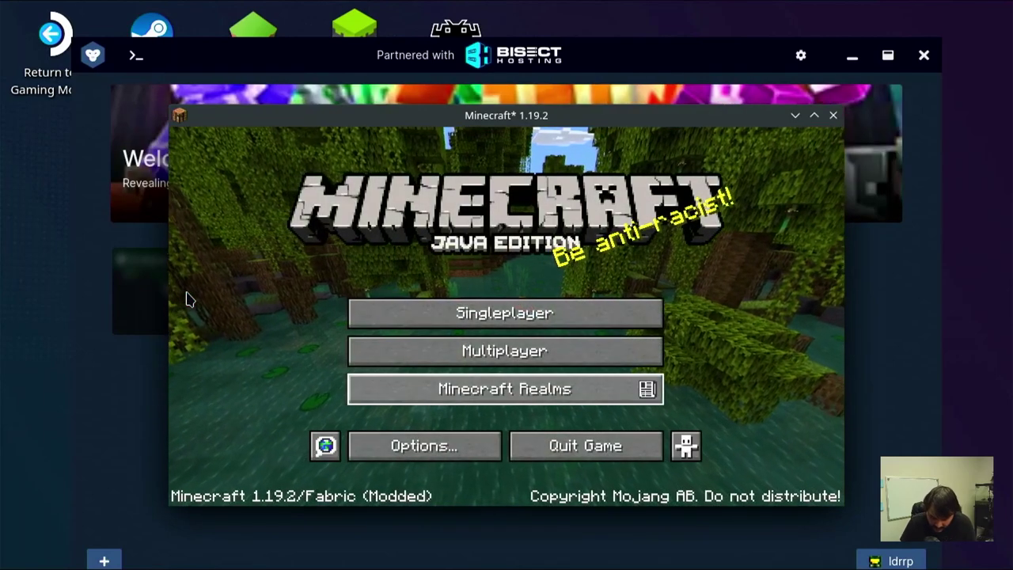
left_click(835, 115)
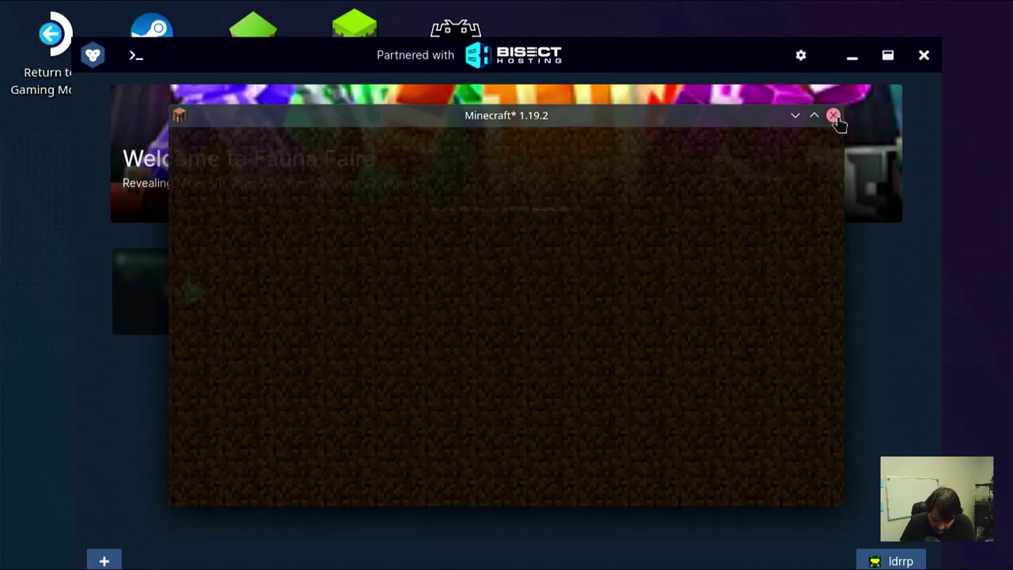
left_click(932, 54)
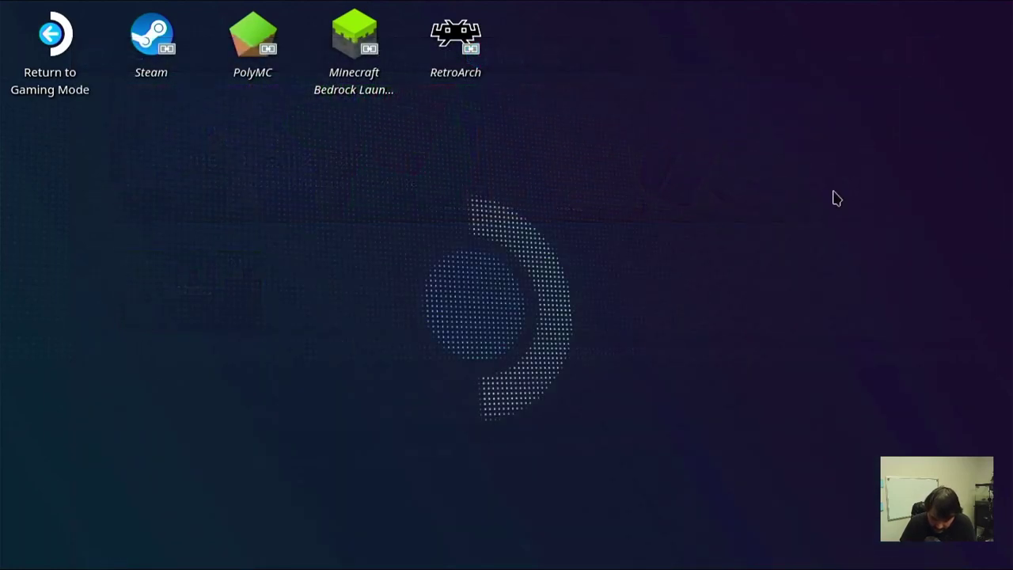
- Open Steam and remove ATLauncher and Bovo from the Ready to Play collection
left_click(153, 32)
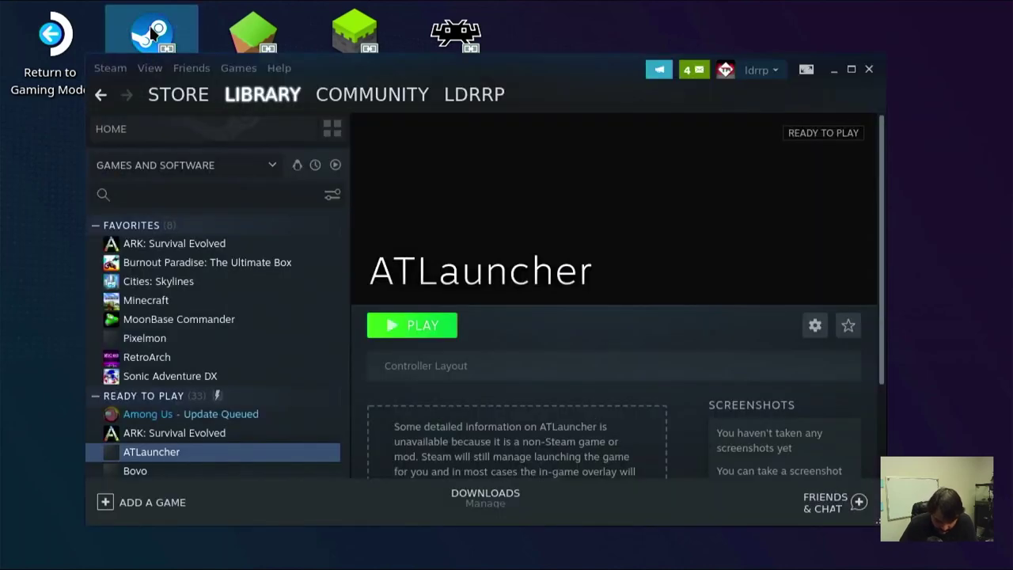
left_click(826, 326)
mouse_move(775, 397)
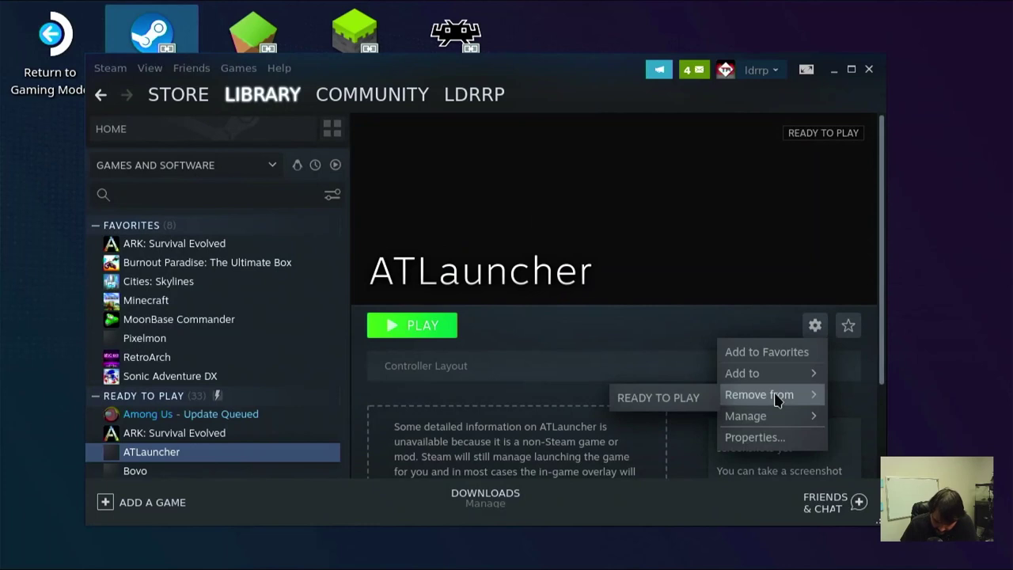
left_click(682, 395)
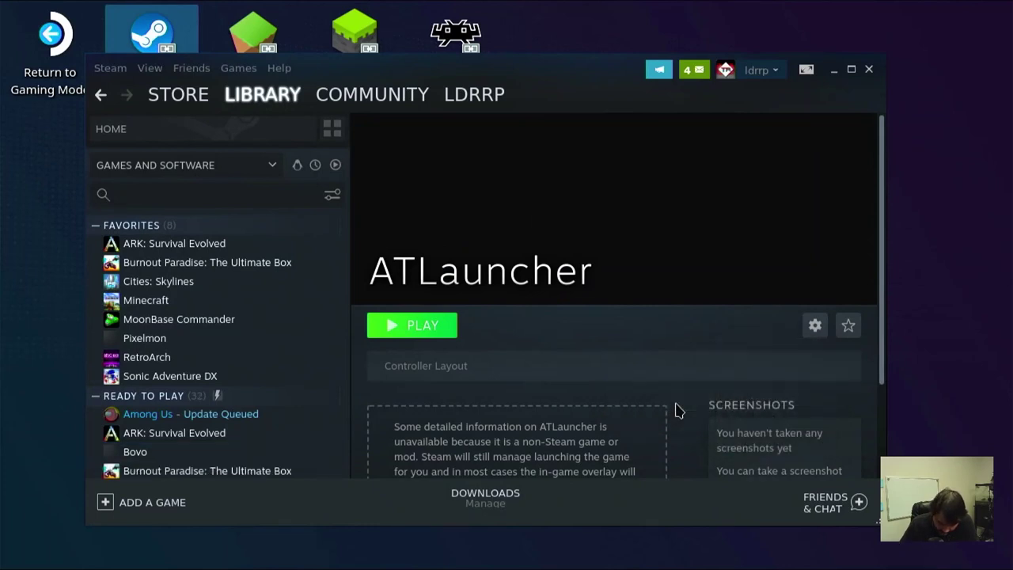
left_click(222, 452)
left_click(815, 327)
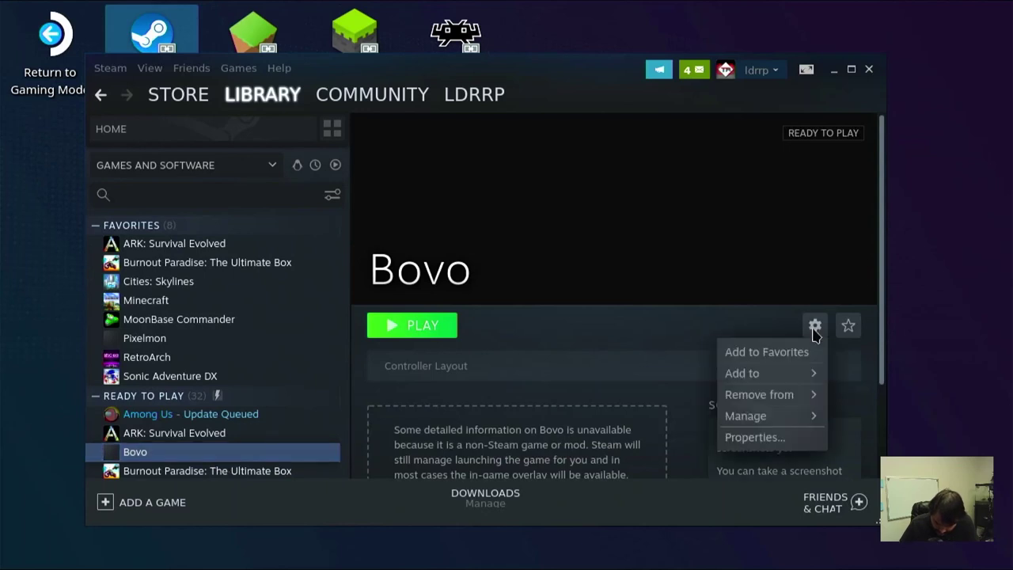
mouse_move(760, 394)
left_click(676, 396)
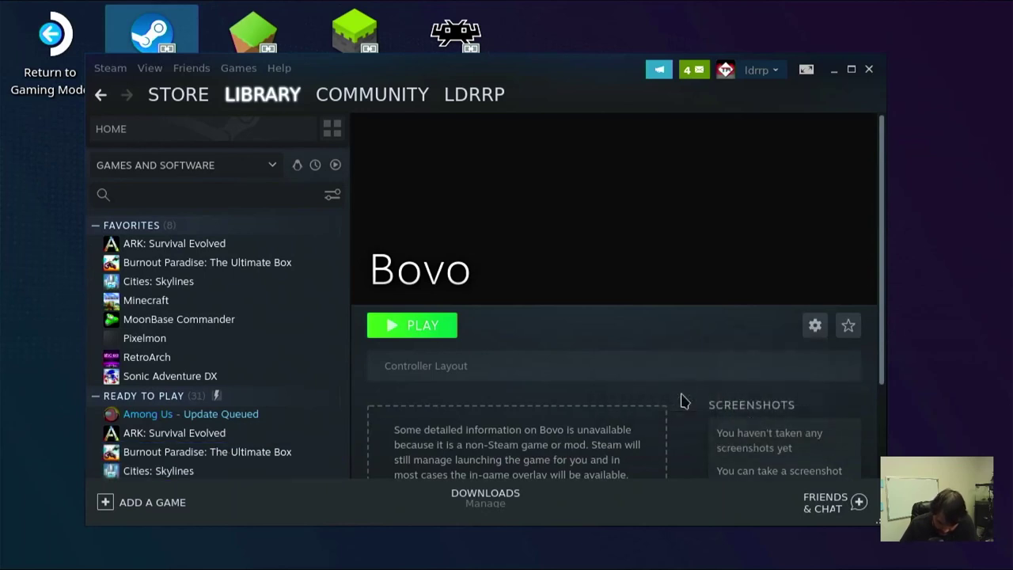
- Add GDLauncher to the Steam library as a non-Steam game
left_click(163, 502)
left_click(217, 448)
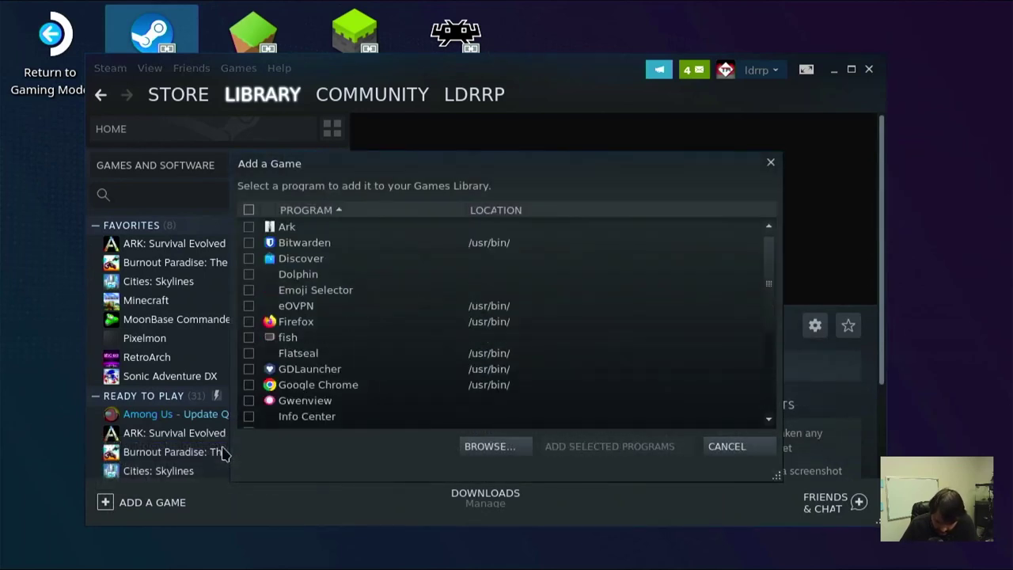
left_click_drag(768, 265, 771, 357)
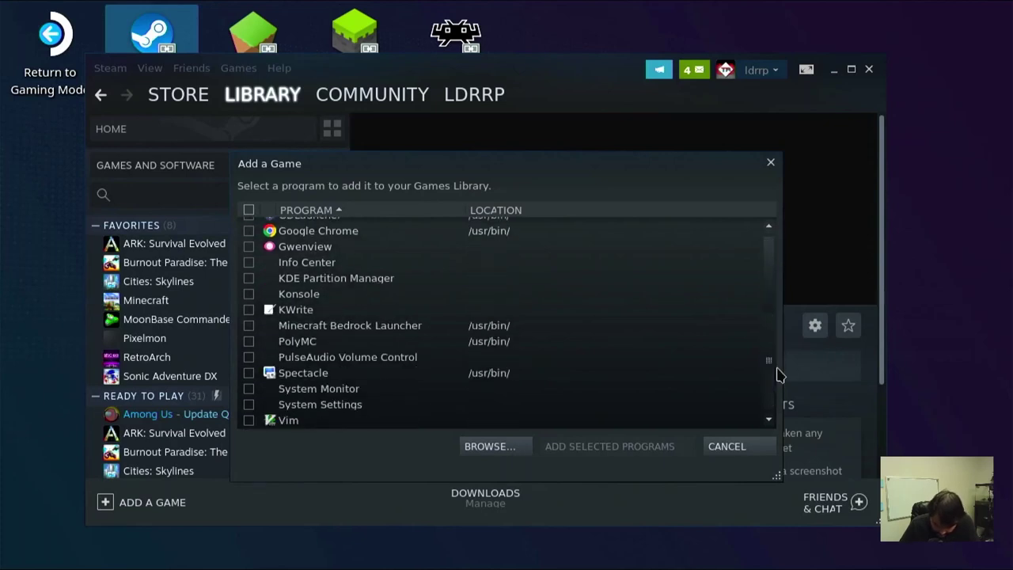
left_click_drag(774, 315, 776, 250)
left_click(249, 344)
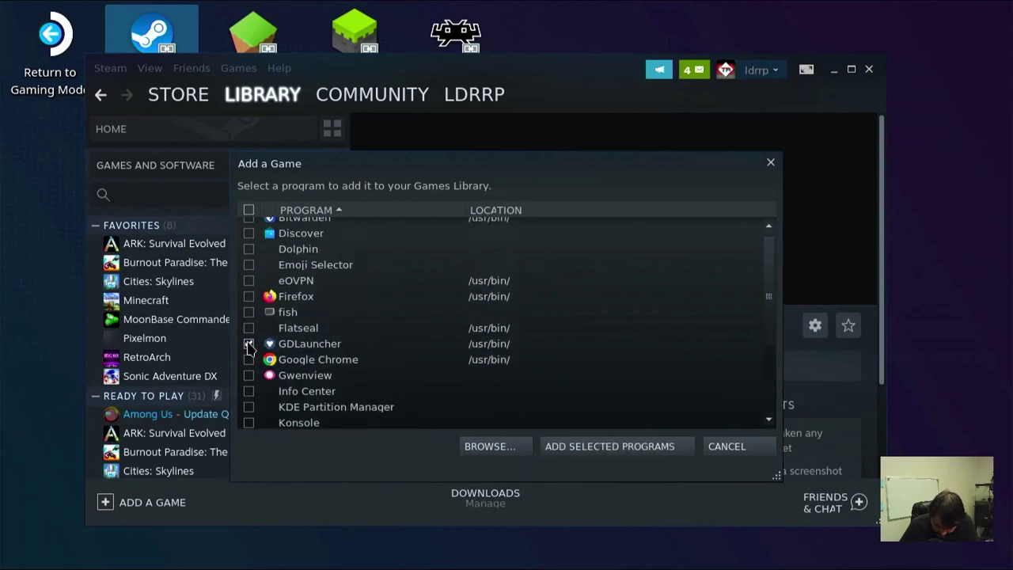
left_click(642, 448)
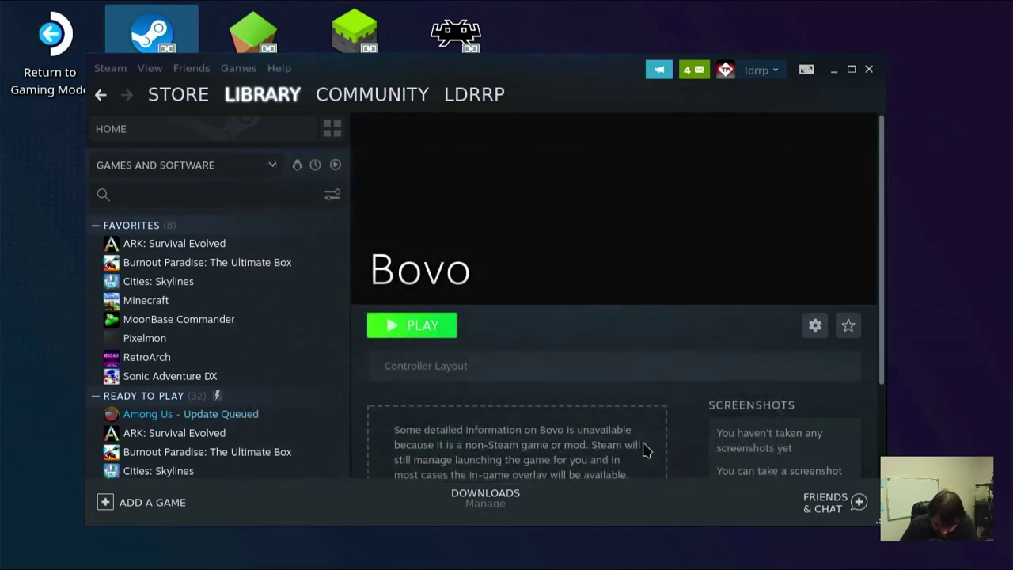
- Find GDLauncher by searching the library for 'gd', test-launch it, then stop it
left_click_drag(346, 236, 367, 316)
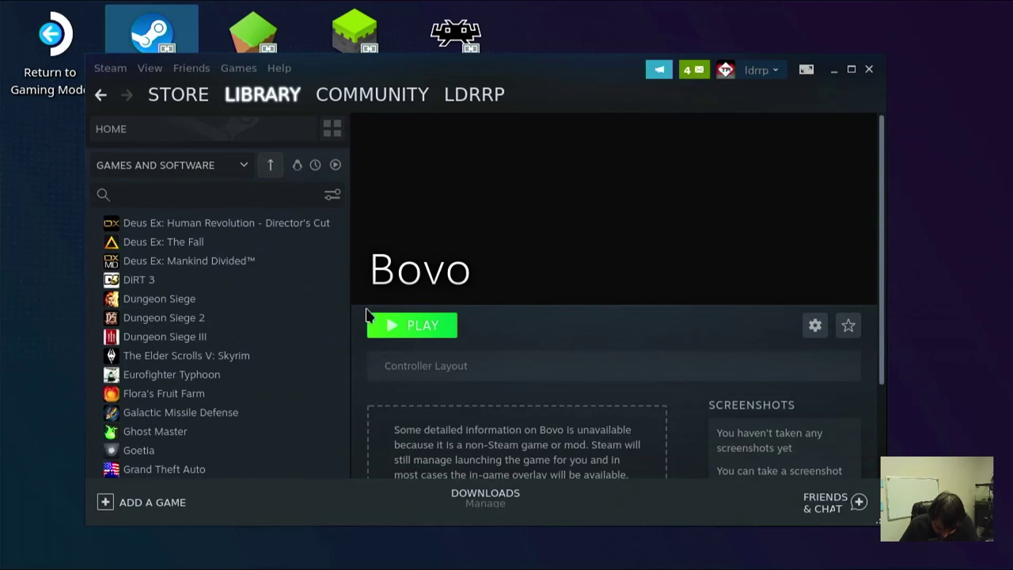
left_click(211, 198)
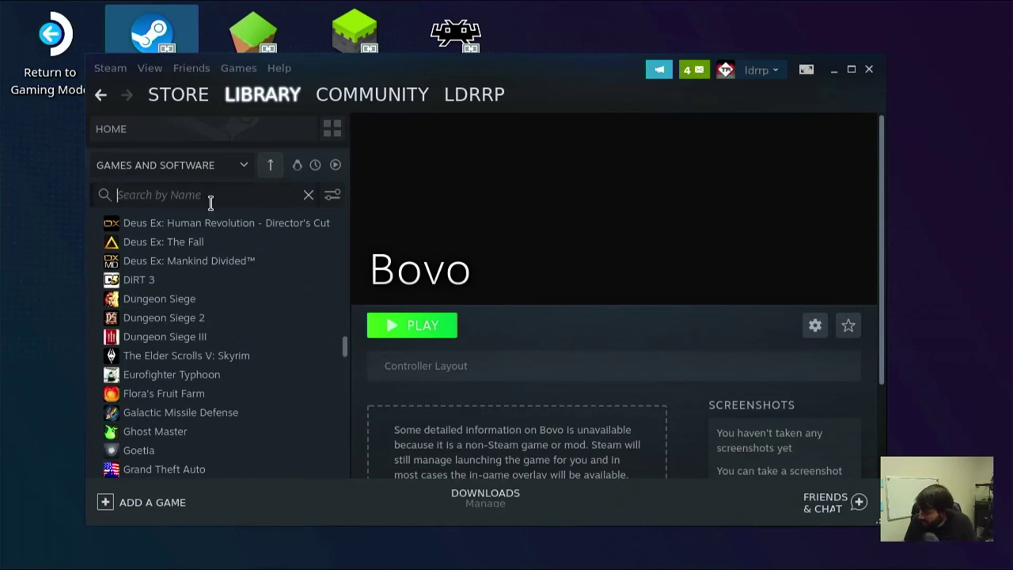
type("gd")
left_click(188, 249)
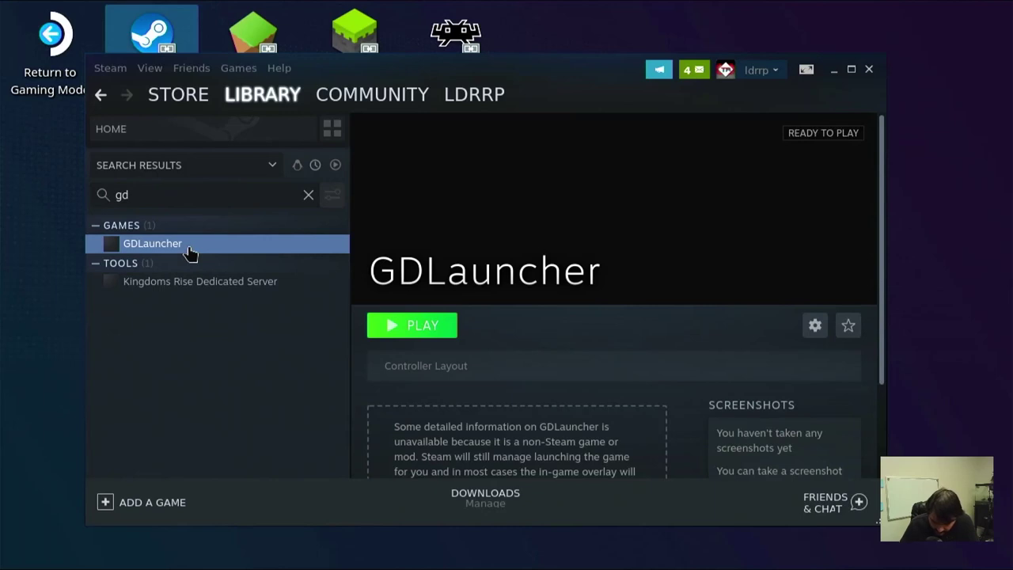
left_click(411, 325)
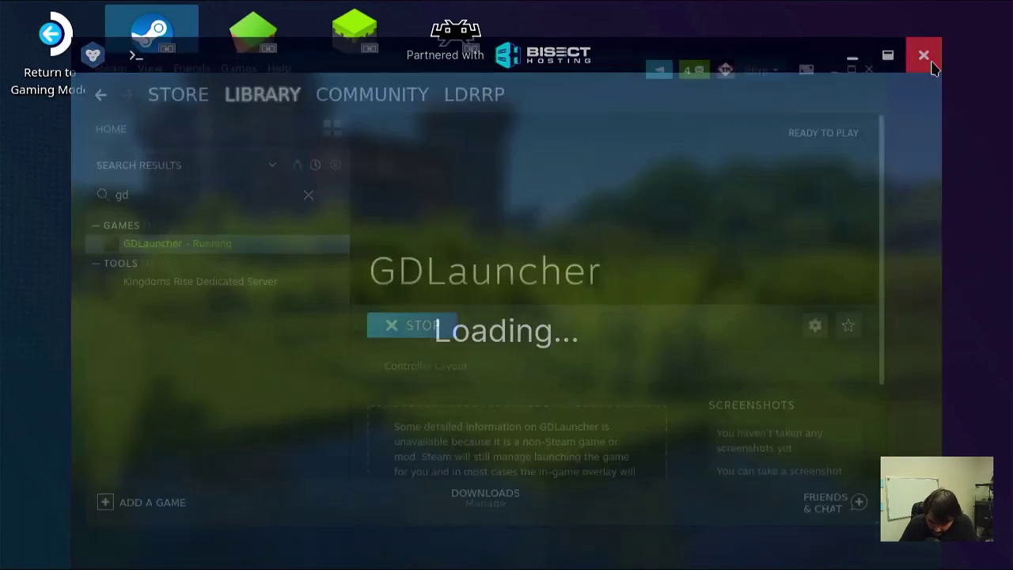
left_click(931, 67)
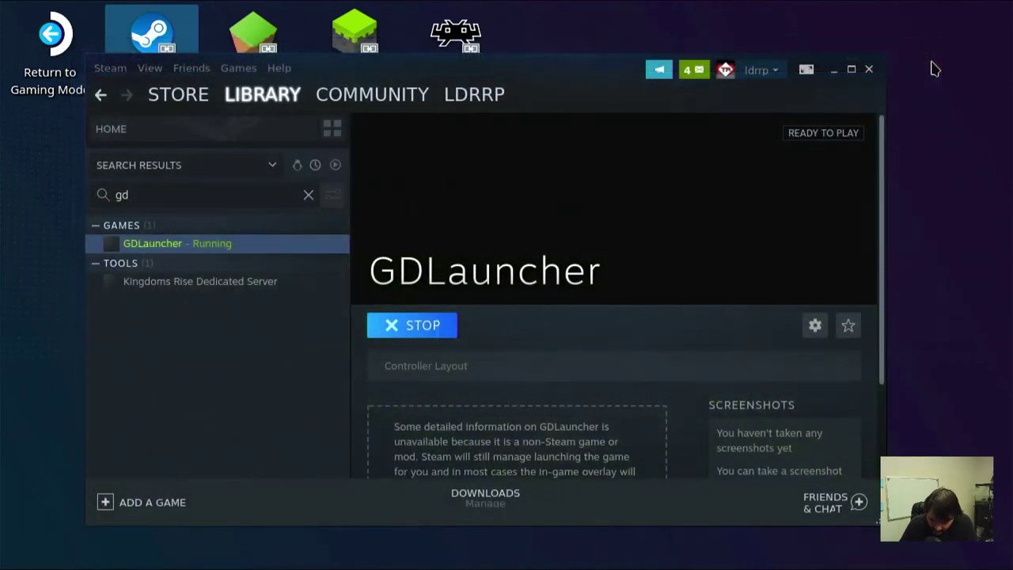
- Open GDLauncher's shortcut properties and edit its Launch Options field
left_click(818, 337)
left_click(784, 437)
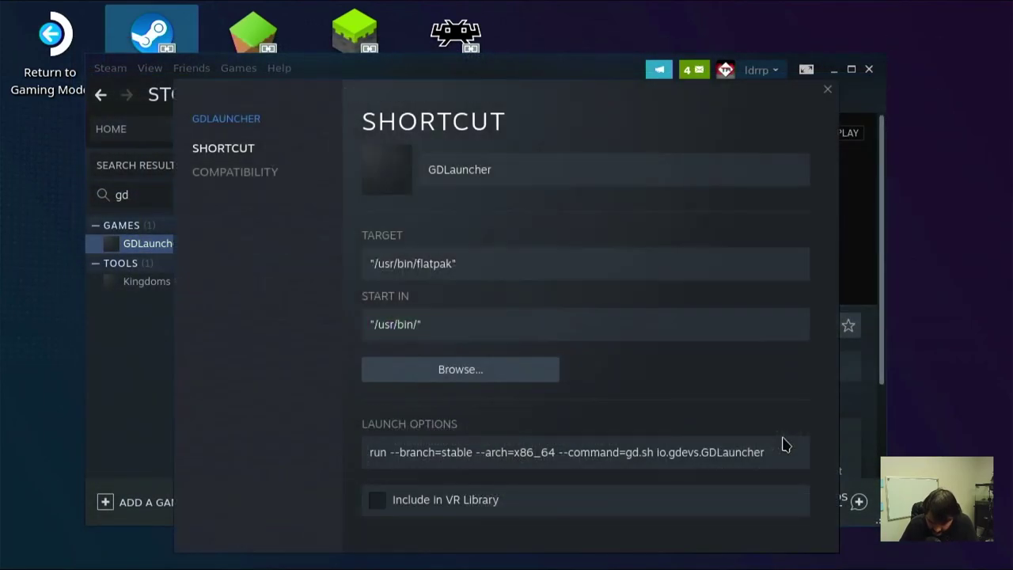
left_click(777, 451)
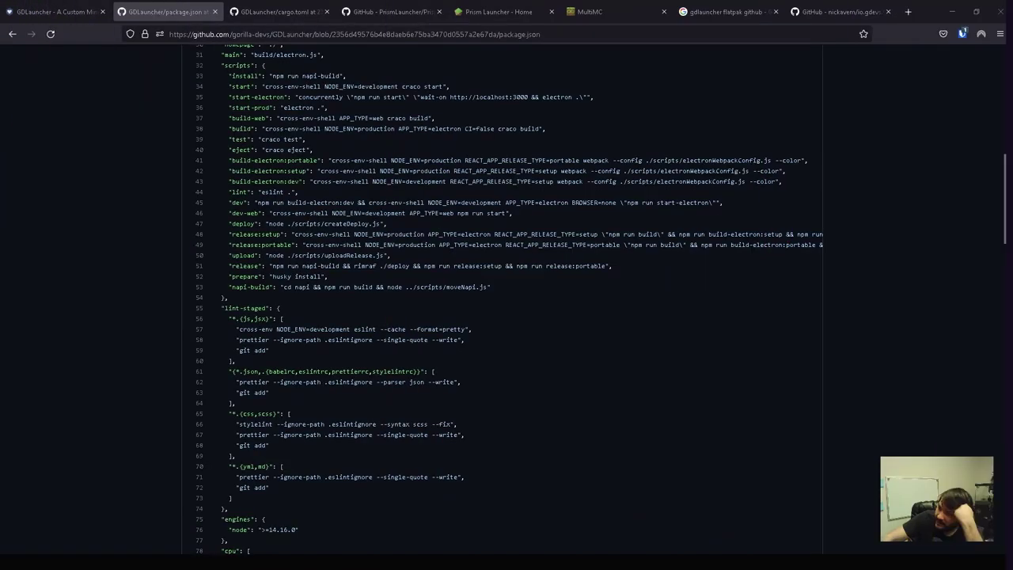
- Highlight the package.json scripts block and the start script's development command
scroll(361, 249, "up", 5)
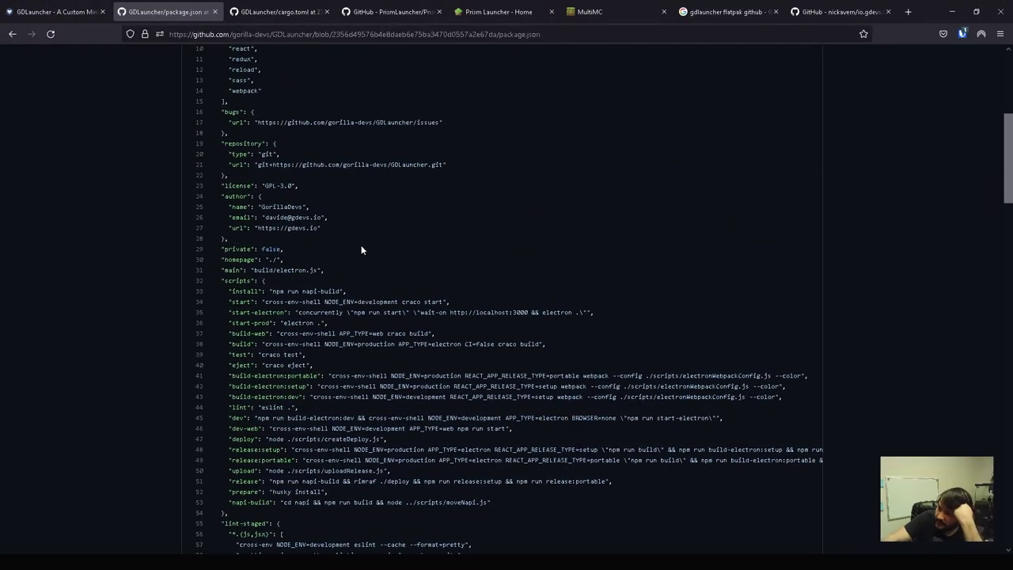
left_click_drag(220, 281, 548, 501)
scroll(548, 502, "down", 3)
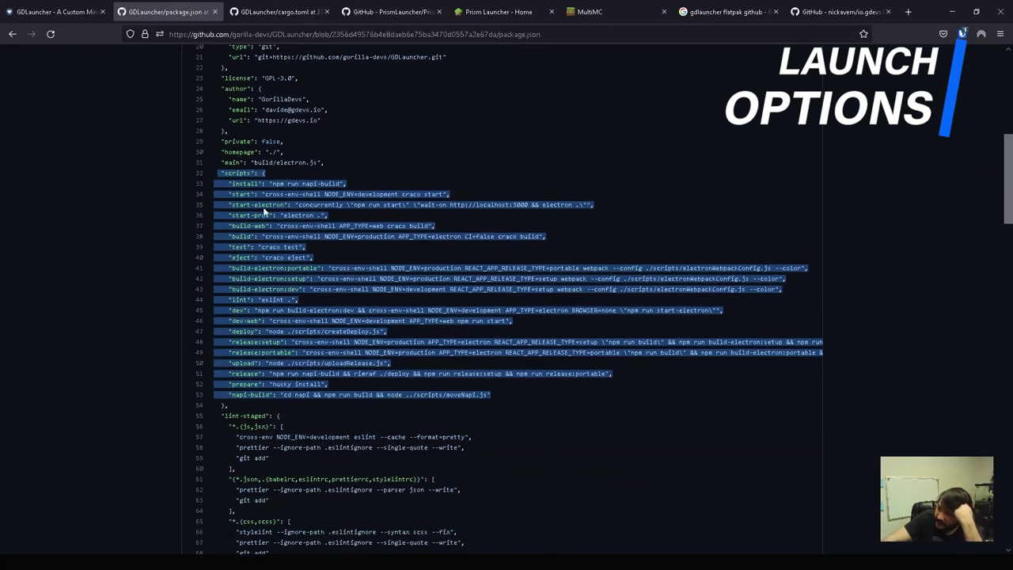
left_click(248, 181)
left_click_drag(235, 199, 254, 200)
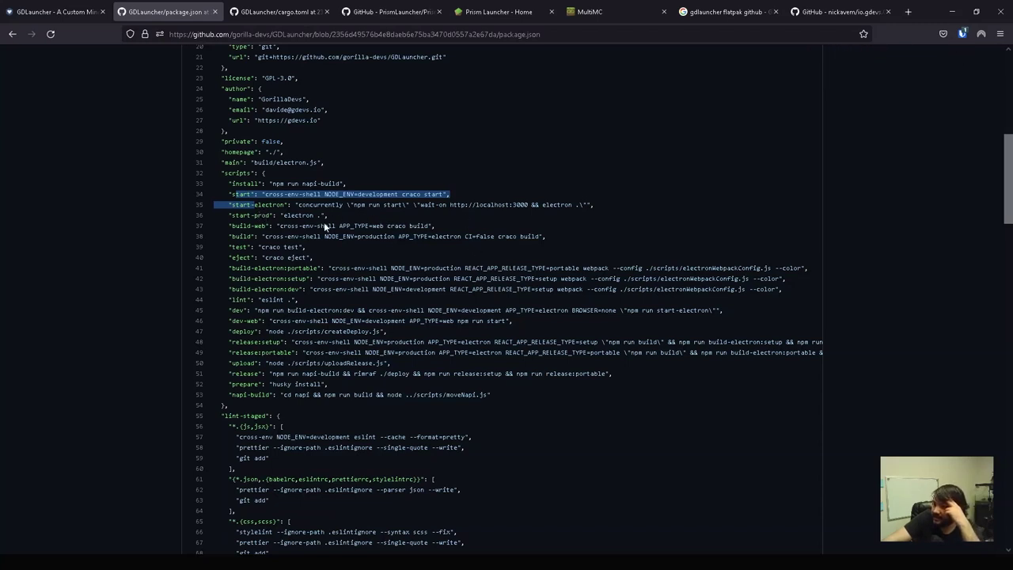
left_click(412, 321)
left_click_drag(447, 194, 359, 192)
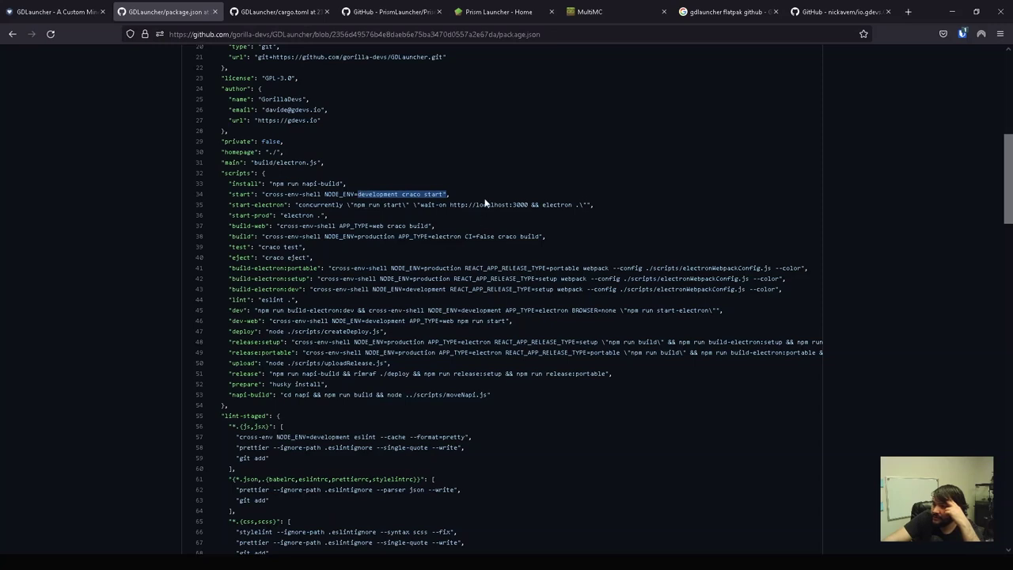
- Go back to the repository, read through craco.config.js, then open the GDLauncher wiki Home page
key("alt+Left")
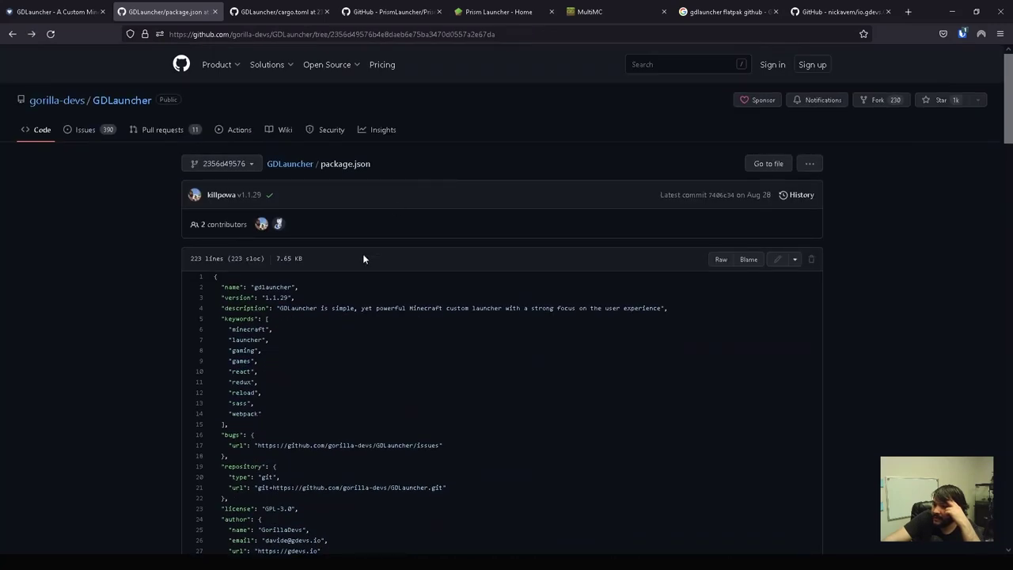
scroll(244, 373, "down", 3)
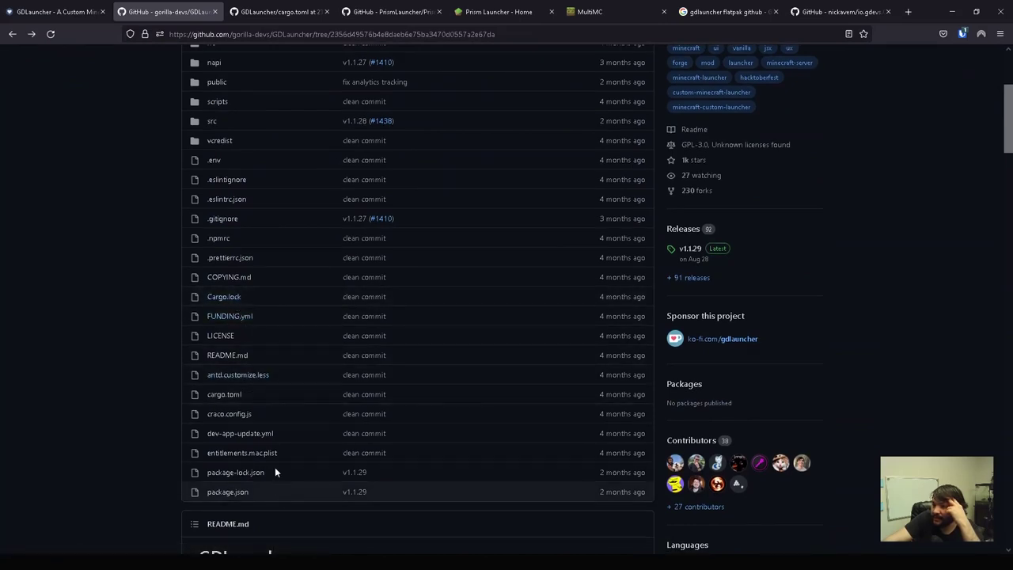
left_click(239, 416)
scroll(342, 403, "down", 5)
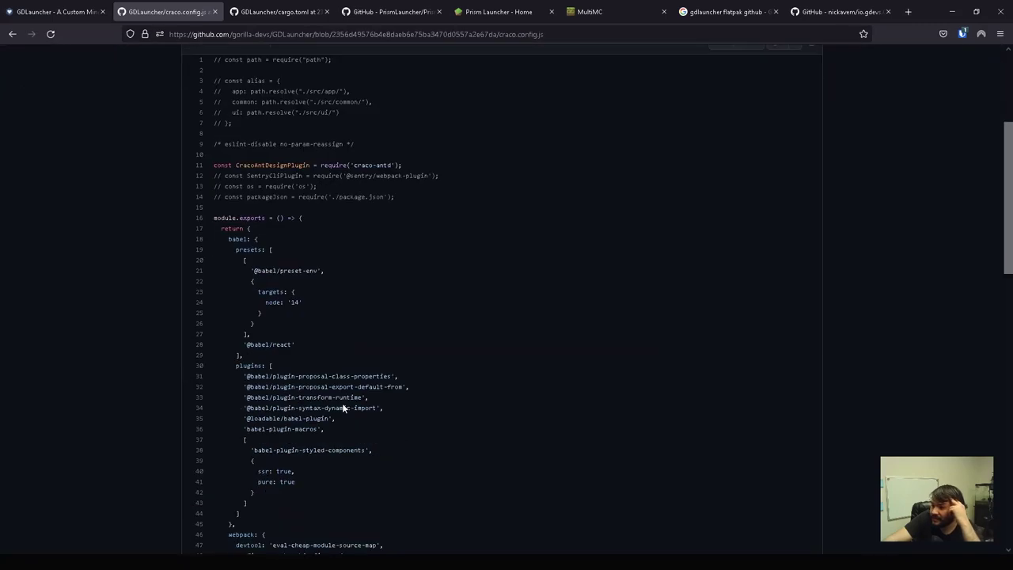
scroll(341, 402, "down", 3)
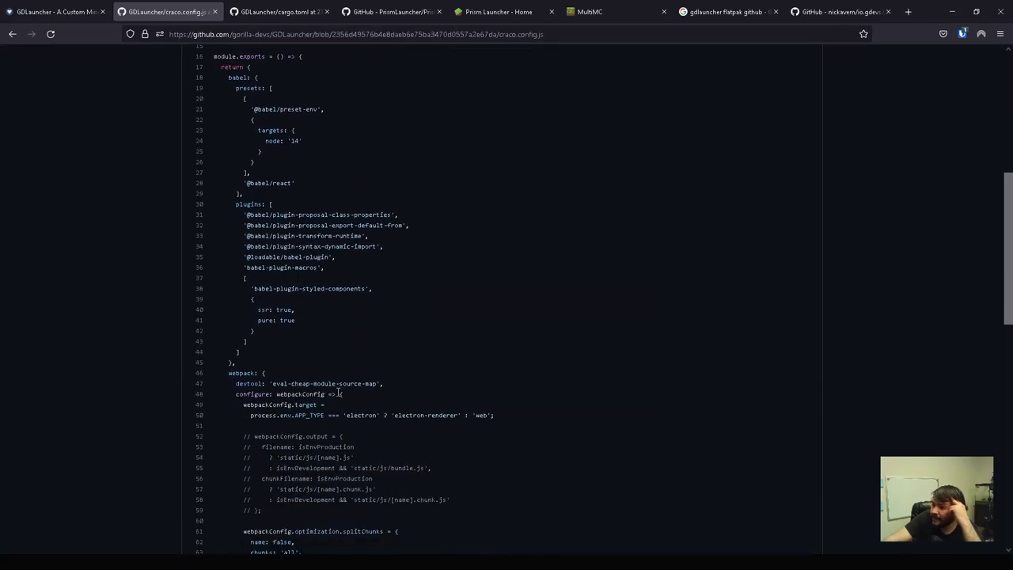
scroll(338, 393, "down", 3)
scroll(353, 420, "down", 10)
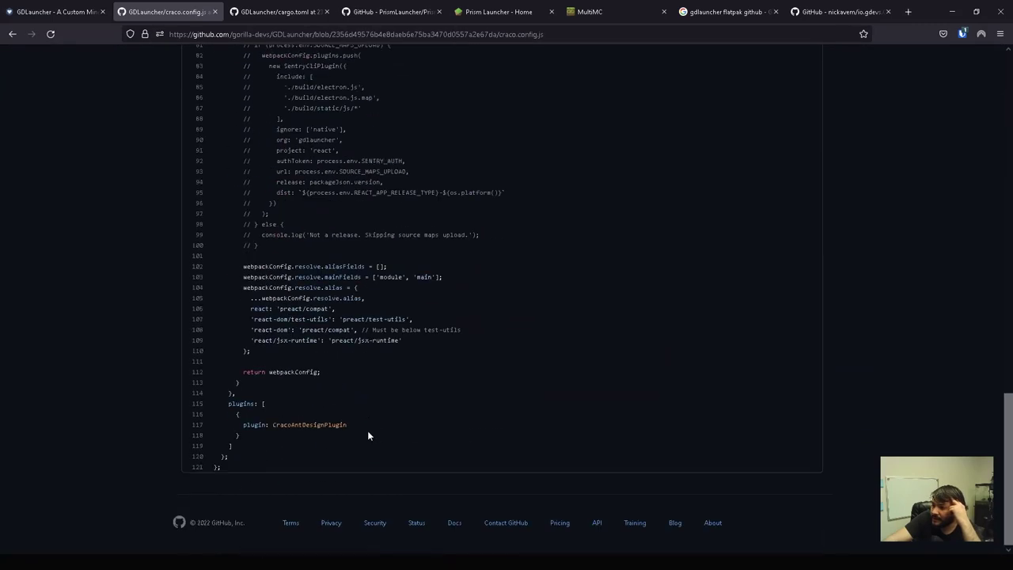
scroll(376, 432, "up", 7)
scroll(384, 437, "up", 8)
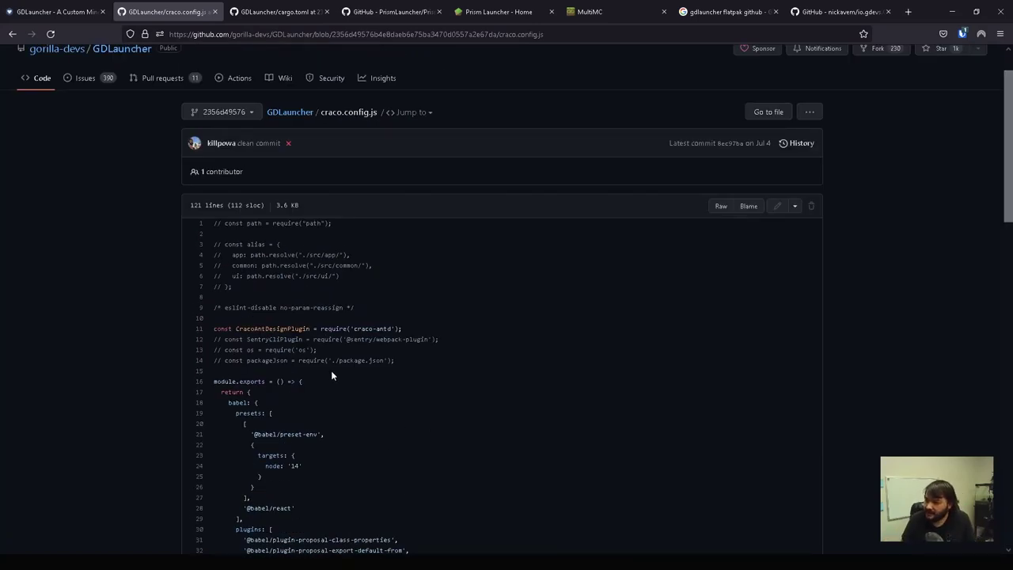
left_click(285, 77)
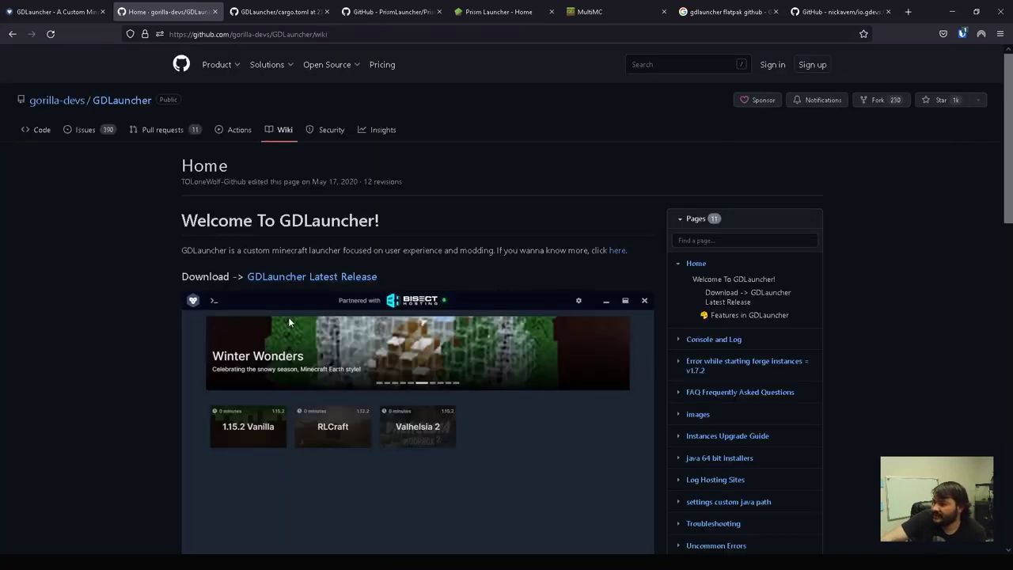
scroll(699, 413, "down", 2)
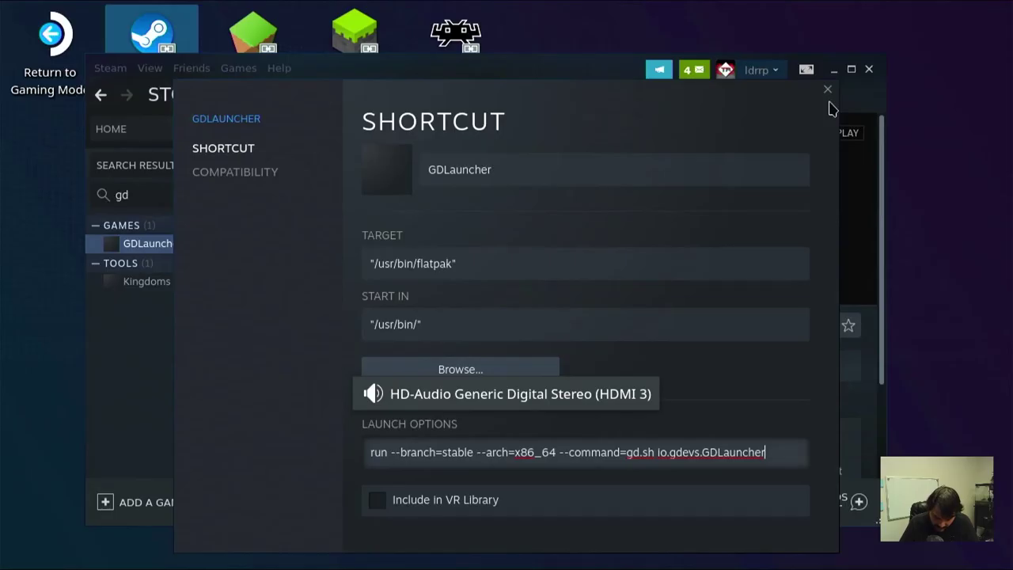
- Close Properties, launch GDLauncher from Gaming Mode, and open its developer tools with Ctrl+Shift+I
left_click(828, 100)
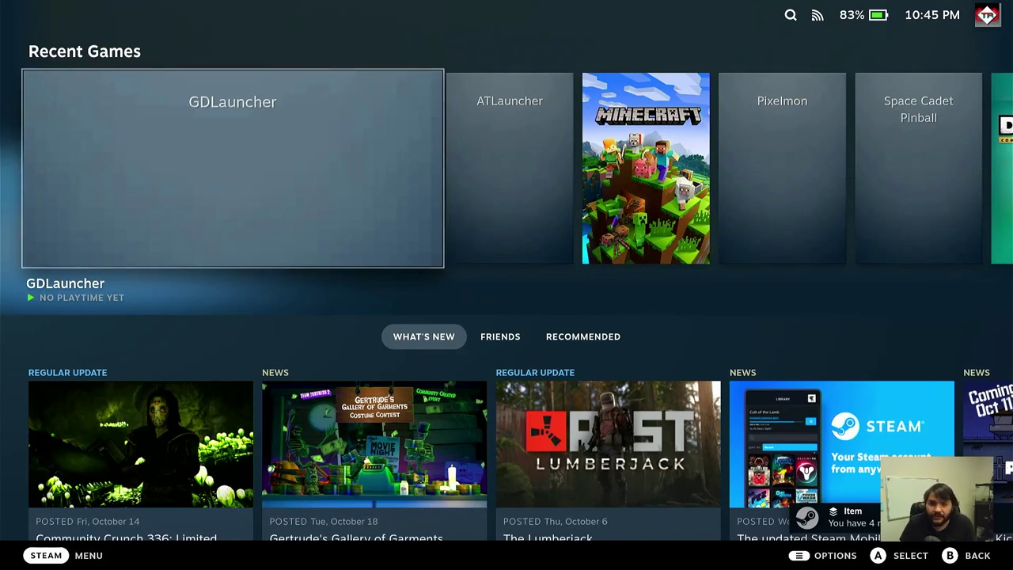
key("Return")
key("Return")
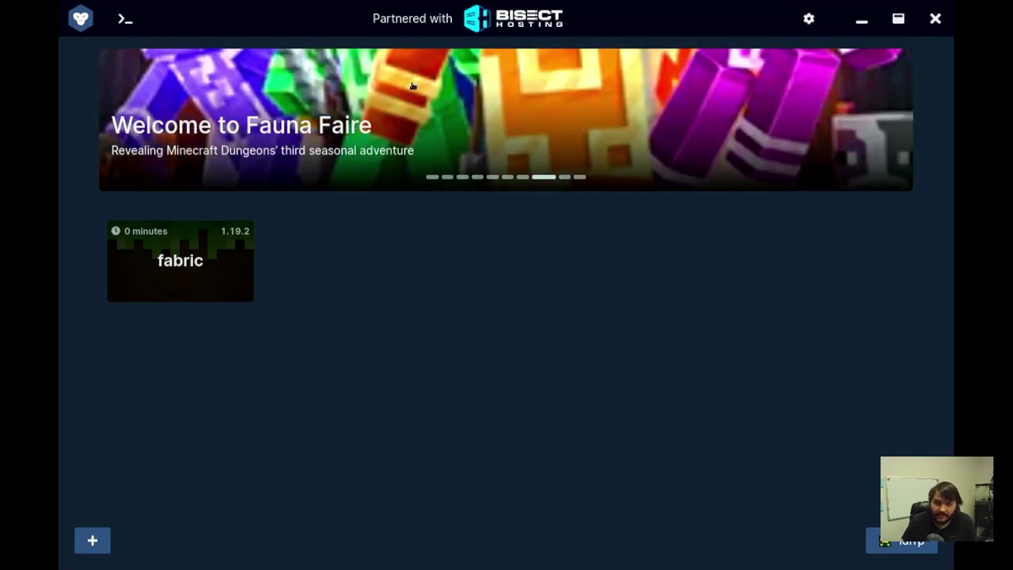
key("ctrl+shift+i")
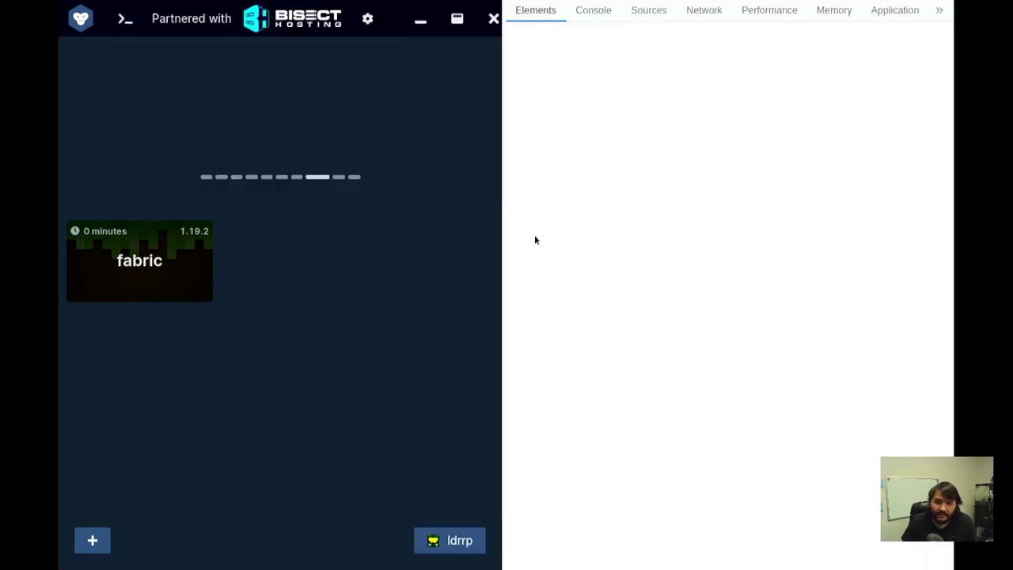
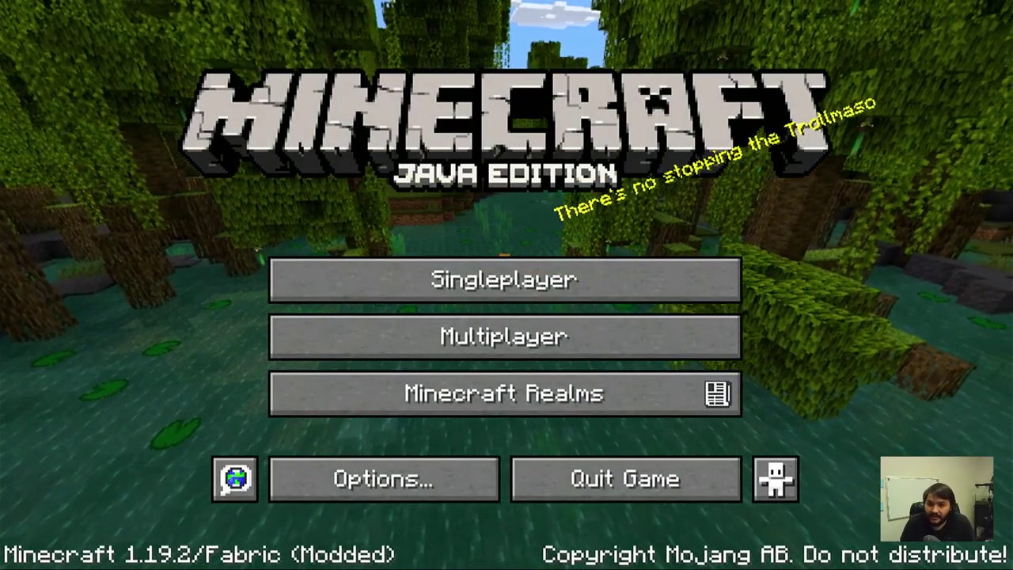
- Open Multiplayer and accept the third-party caution, ticking 'Do not show this screen again'
left_click(457, 341)
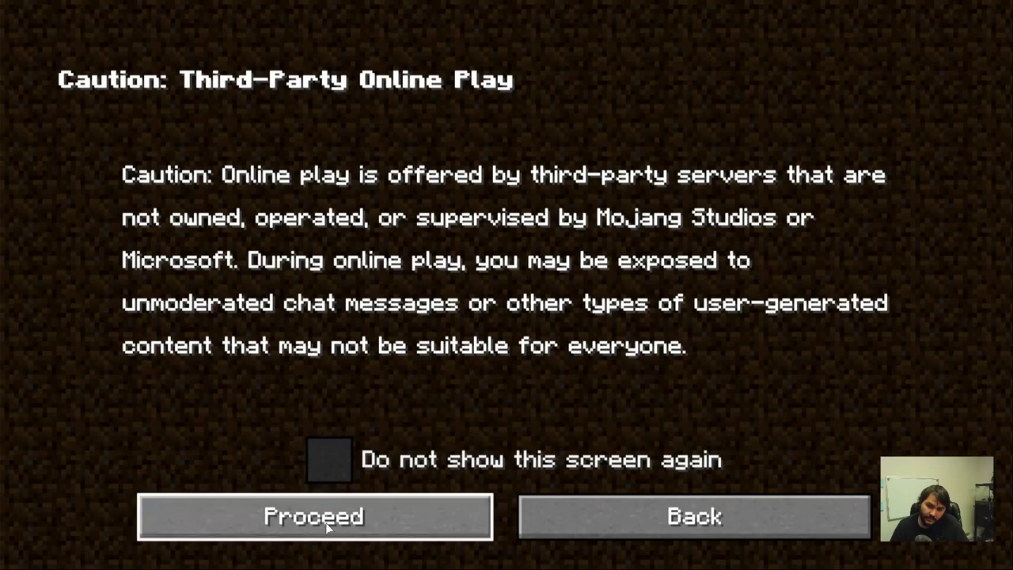
left_click(328, 459)
left_click(265, 516)
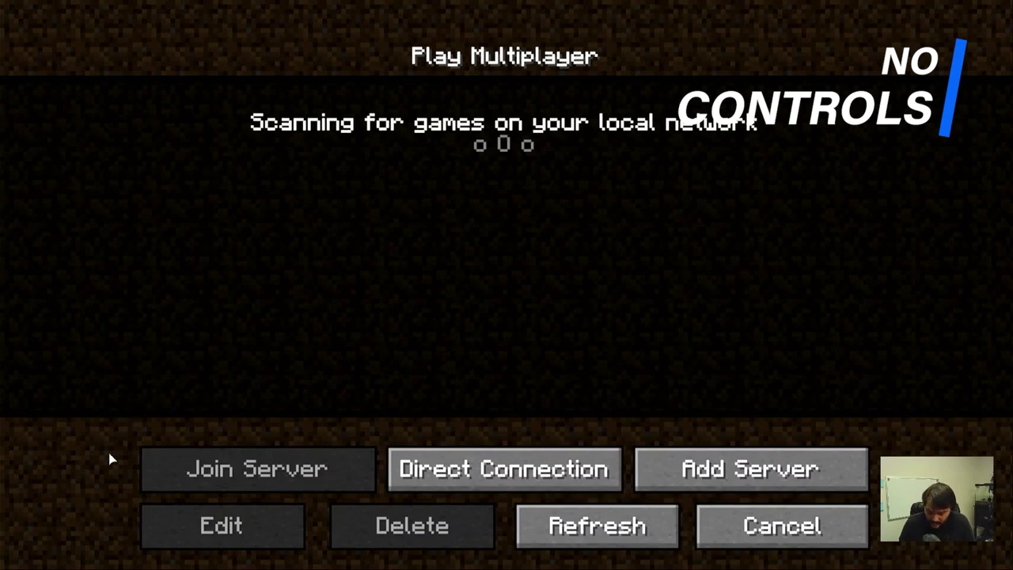
- Bring up the Steam overlay, look through the open windows, and return to Minecraft
key("super")
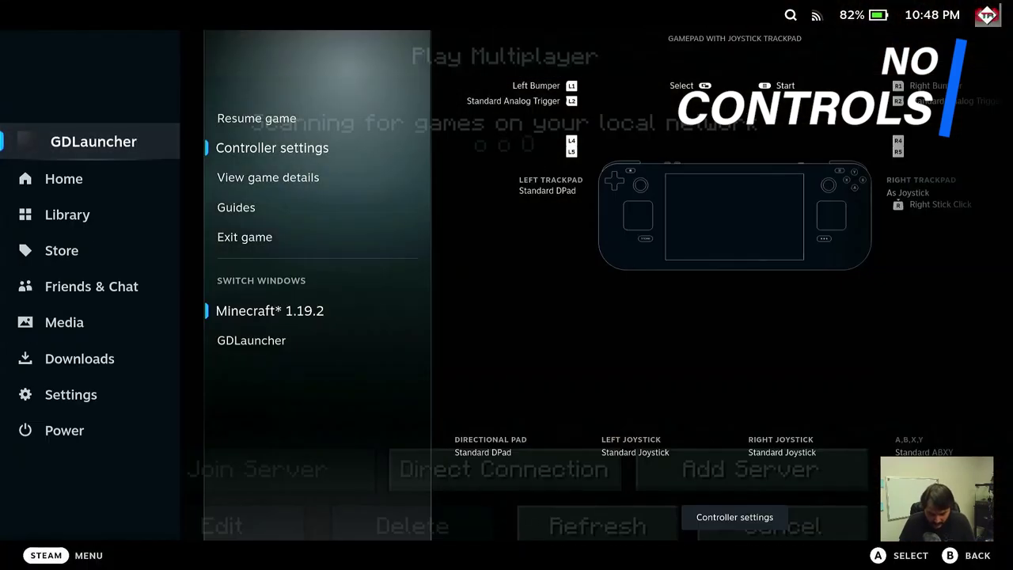
key("Right")
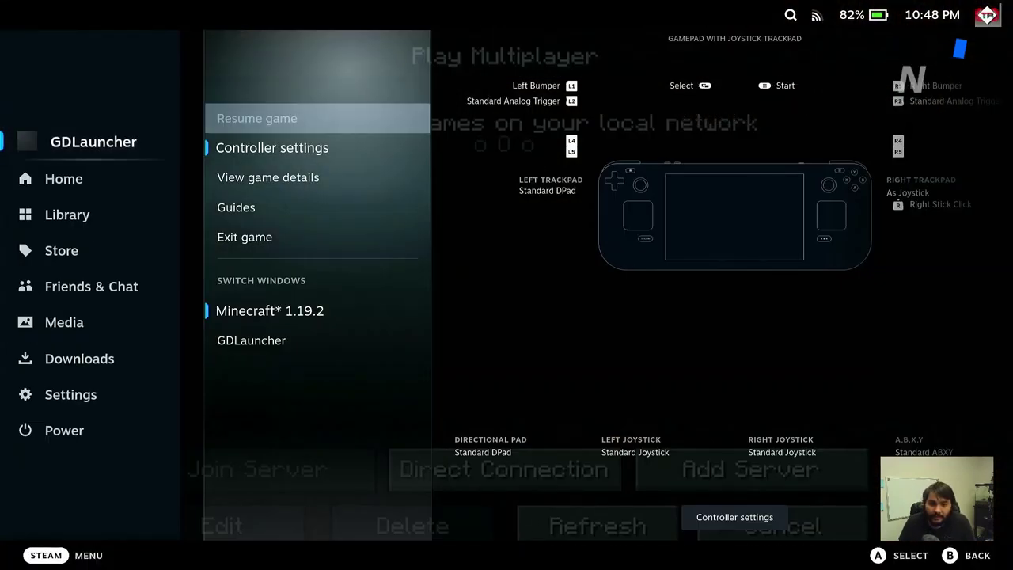
key("Down")
key("Down")
key("Down")
key("Down")
key("Down")
key("Down")
key("Up")
key("Down")
key("Up")
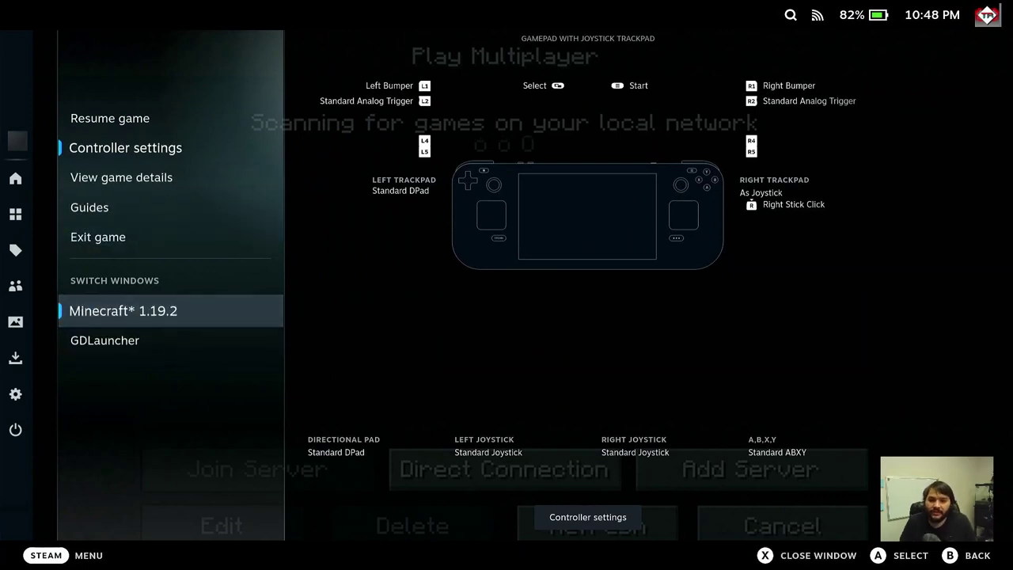
key("Down")
key("Up")
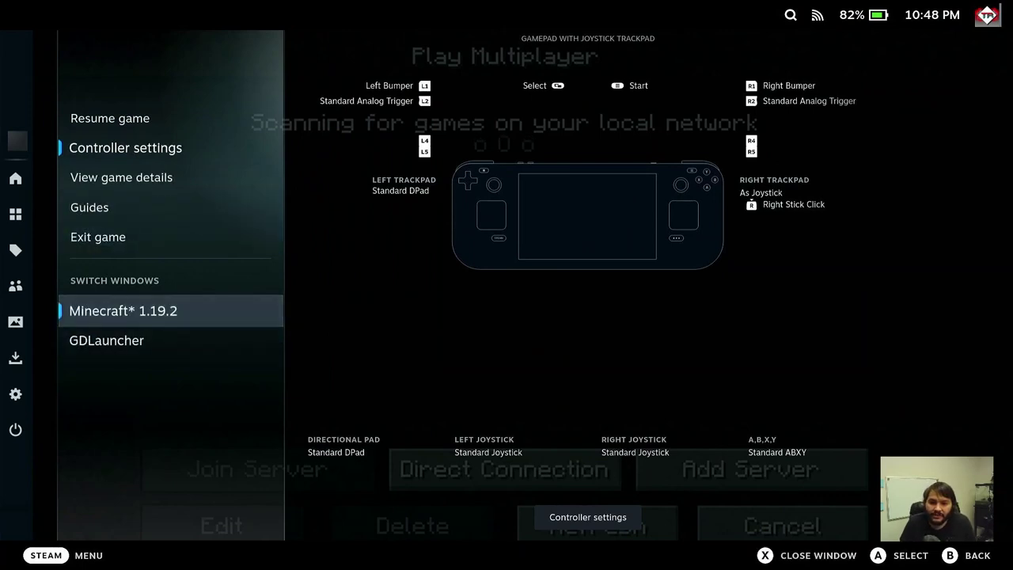
key("Down")
key("Up")
key("Return")
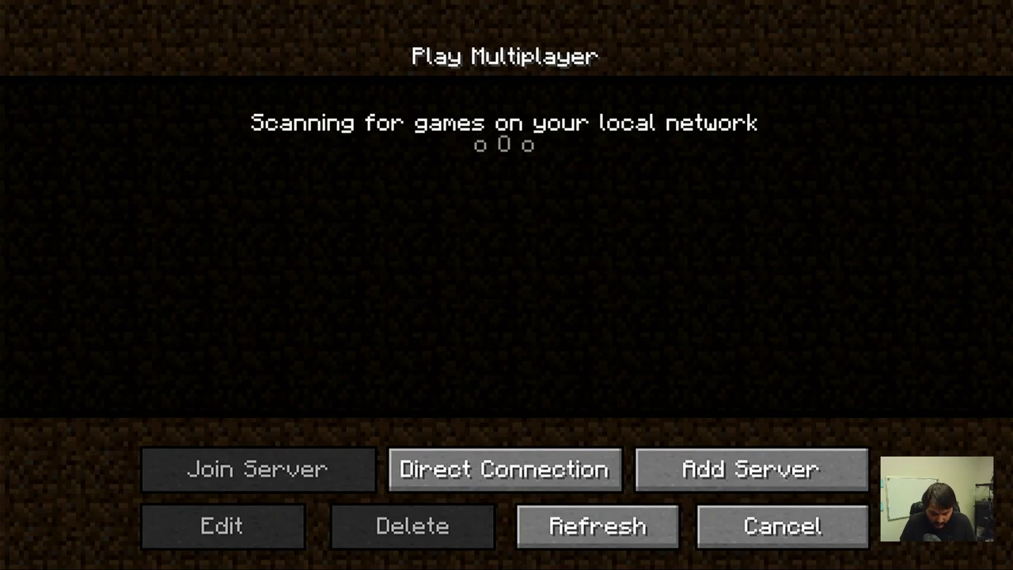
- Use the Steam menu's Power options to switch the Deck to Desktop Mode
key("super")
key("Escape")
key("Down")
key("Up")
key("Up")
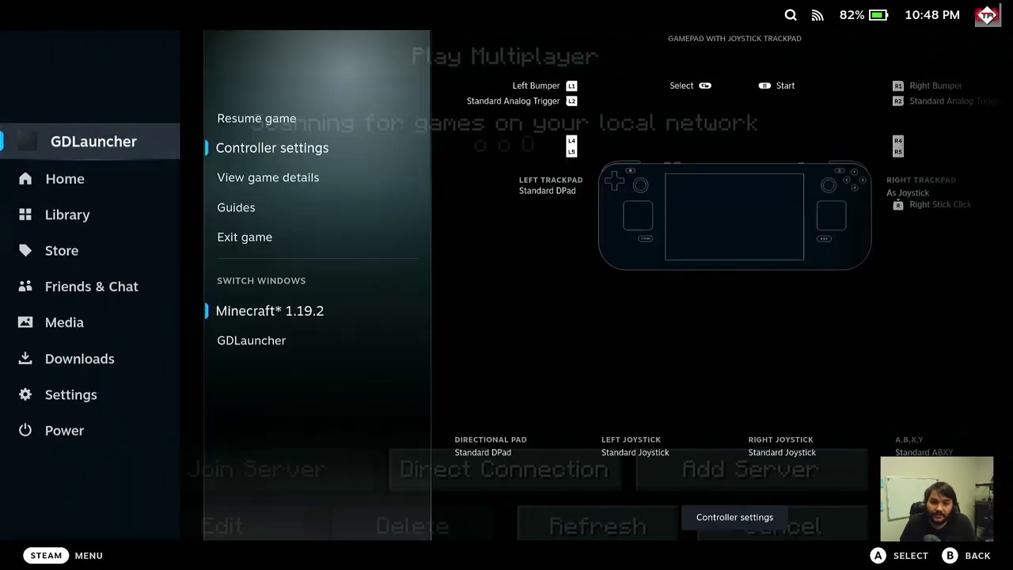
key("Right")
key("Left")
key("Down")
key("Down")
key("Down")
key("Down")
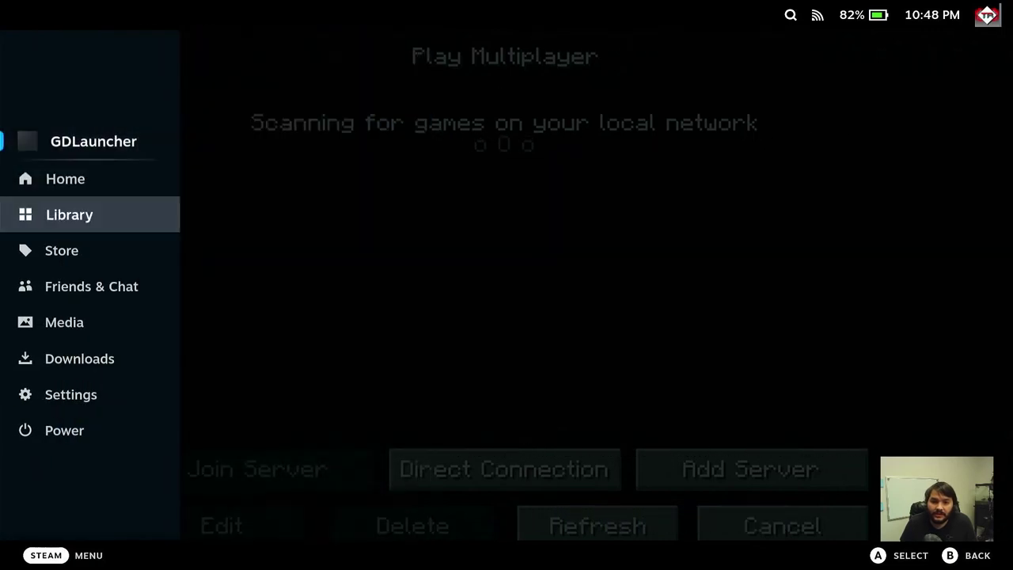
key("Down")
key("Down")
key("Down")
key("Down")
key("Return")
key("Down")
key("Down")
key("Down")
key("Down")
key("Return")
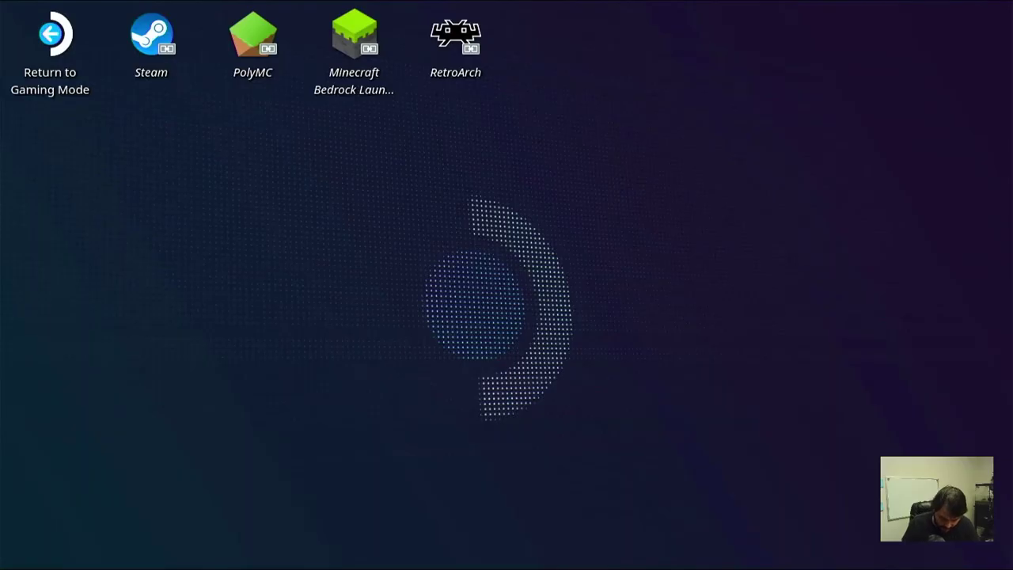
- Launch GDLauncher by searching 'gdl' in the application launcher
key("super")
type("g")
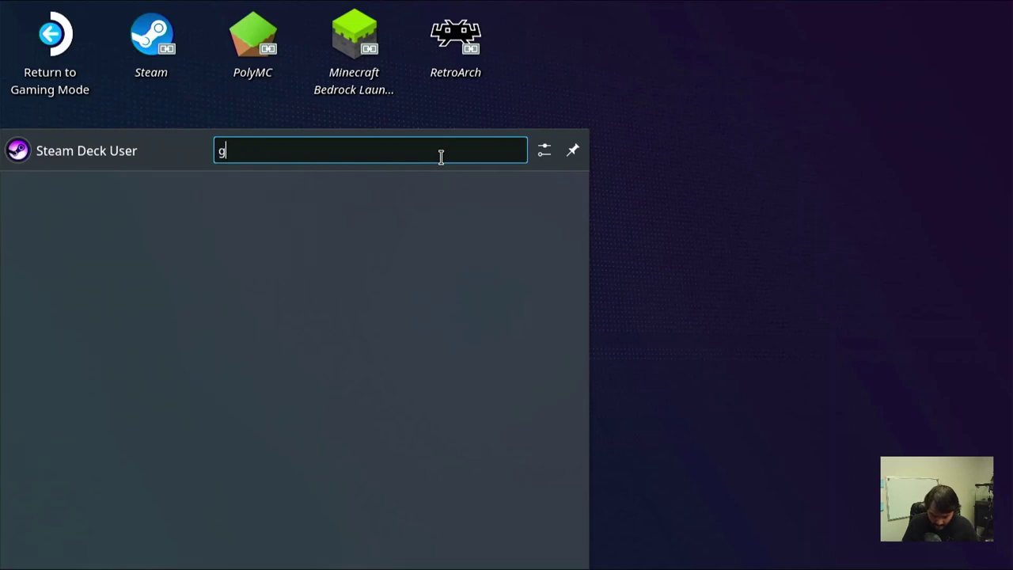
type("dl")
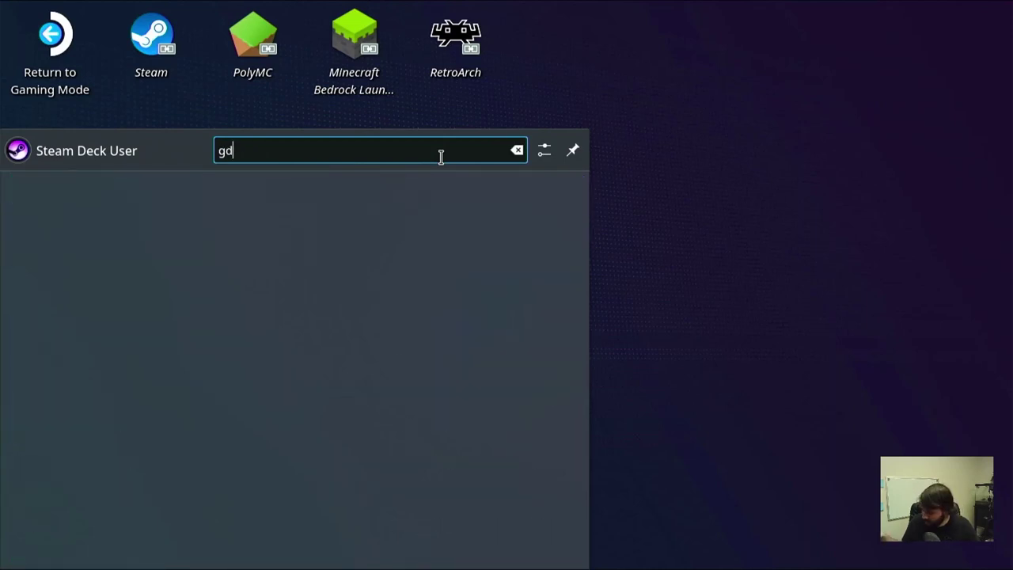
key("Return")
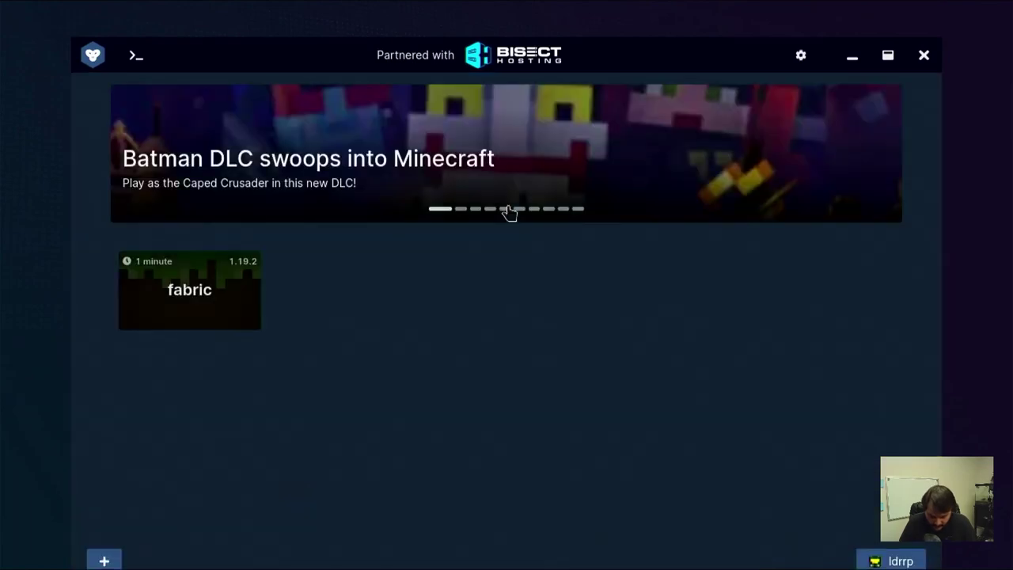
- Close the startup dialog and open Manage for the fabric instance
left_click(197, 331)
left_click(749, 217)
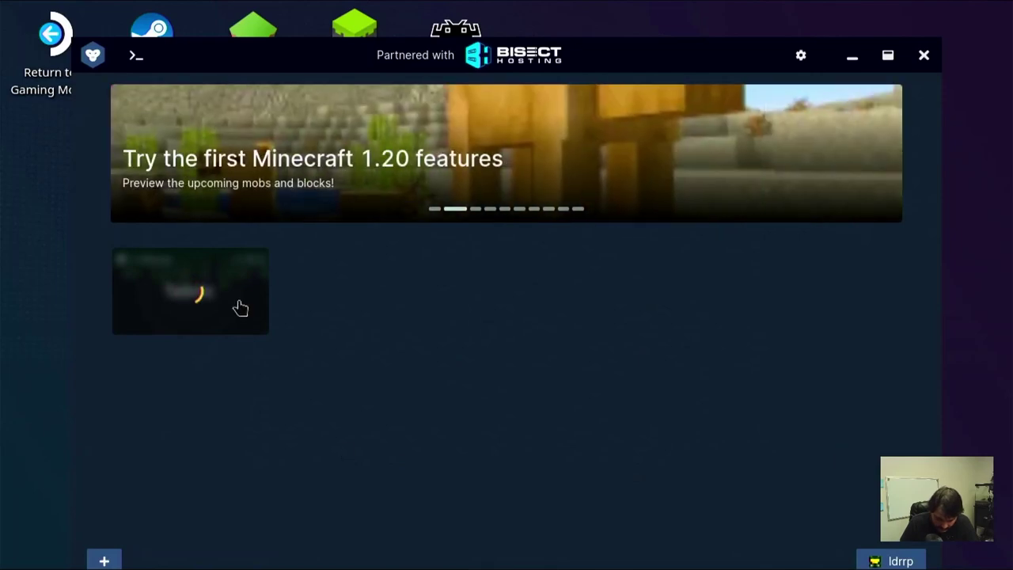
right_click(238, 307)
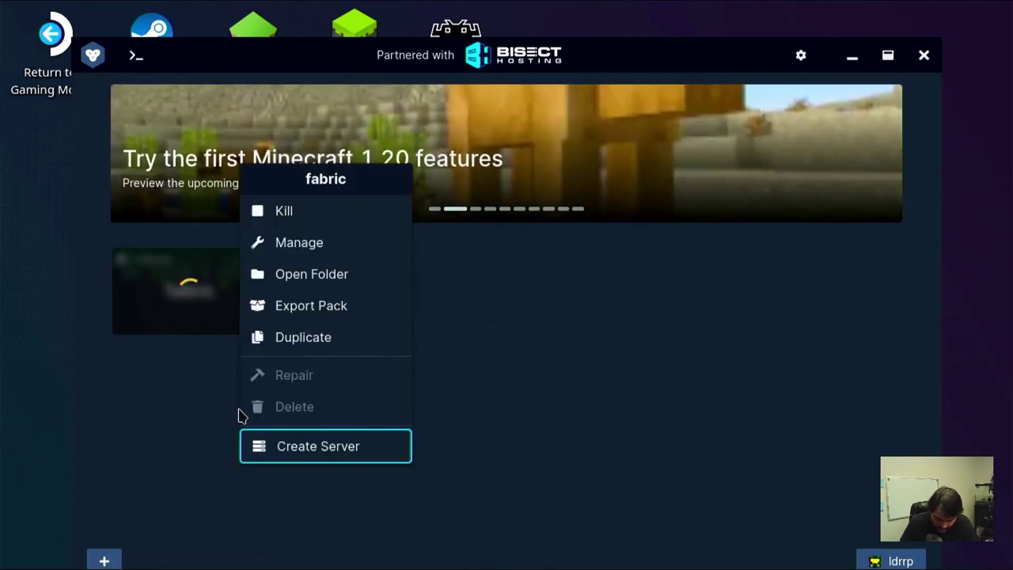
left_click(315, 559)
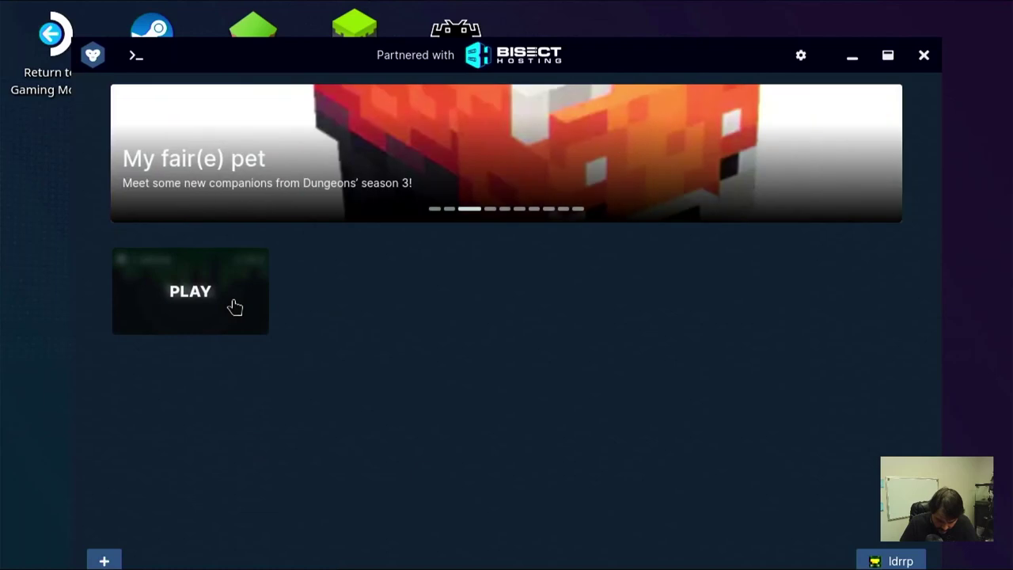
right_click(235, 307)
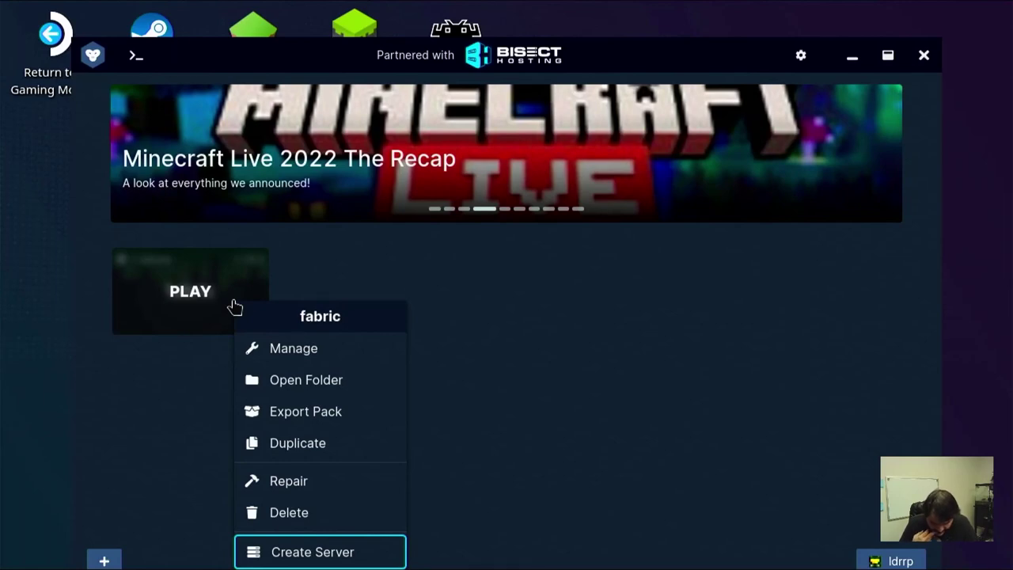
left_click(345, 349)
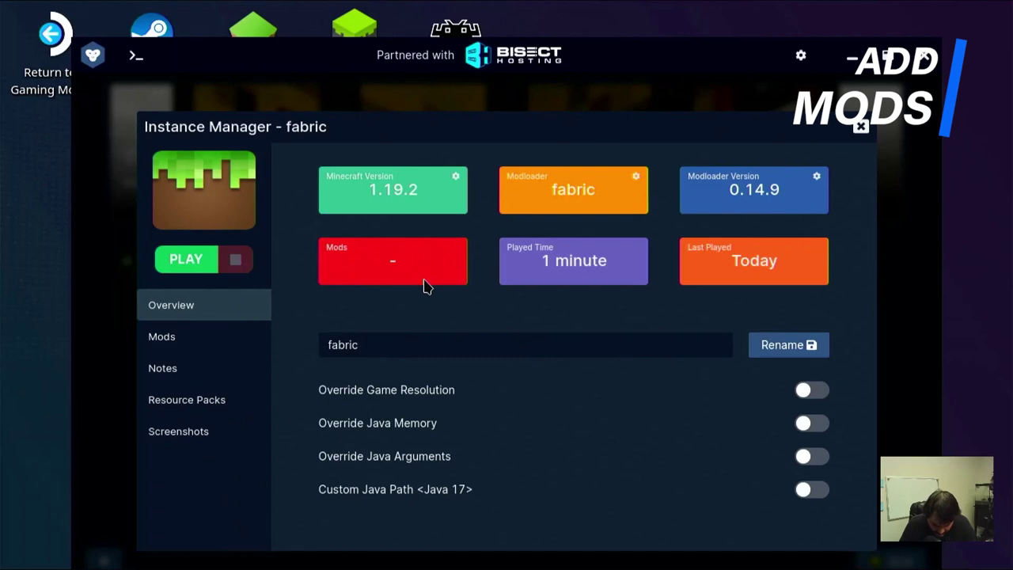
- Search 'mid' in the mod browser and install MidnightControls, MidnightLib and MidnightControlsExtra
left_click(217, 345)
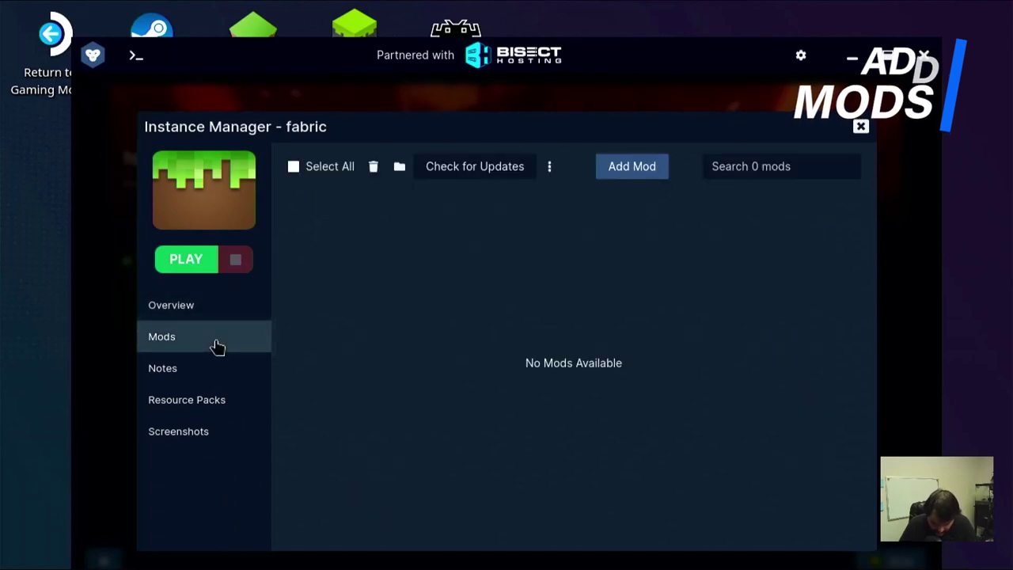
left_click(644, 169)
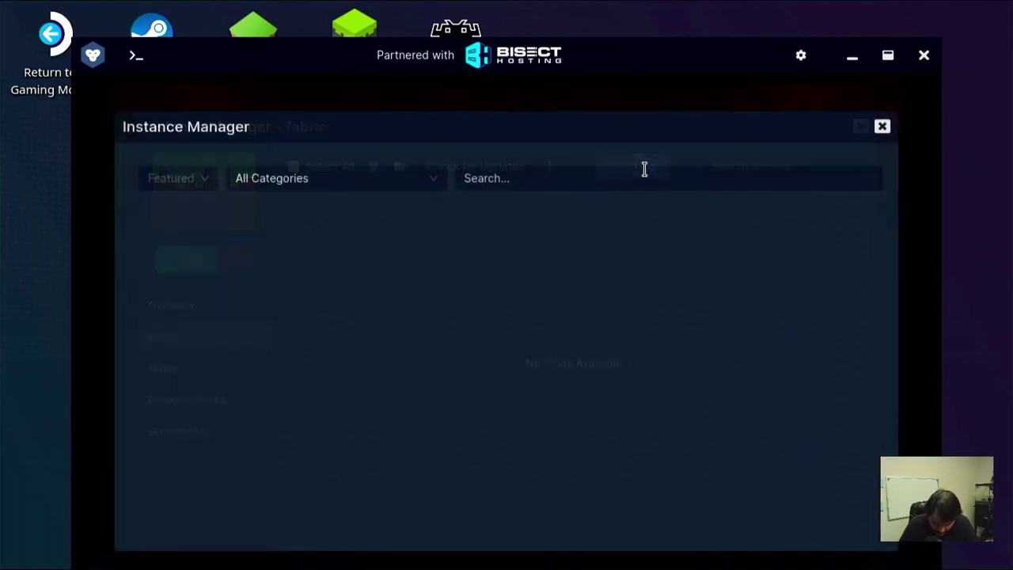
left_click(576, 183)
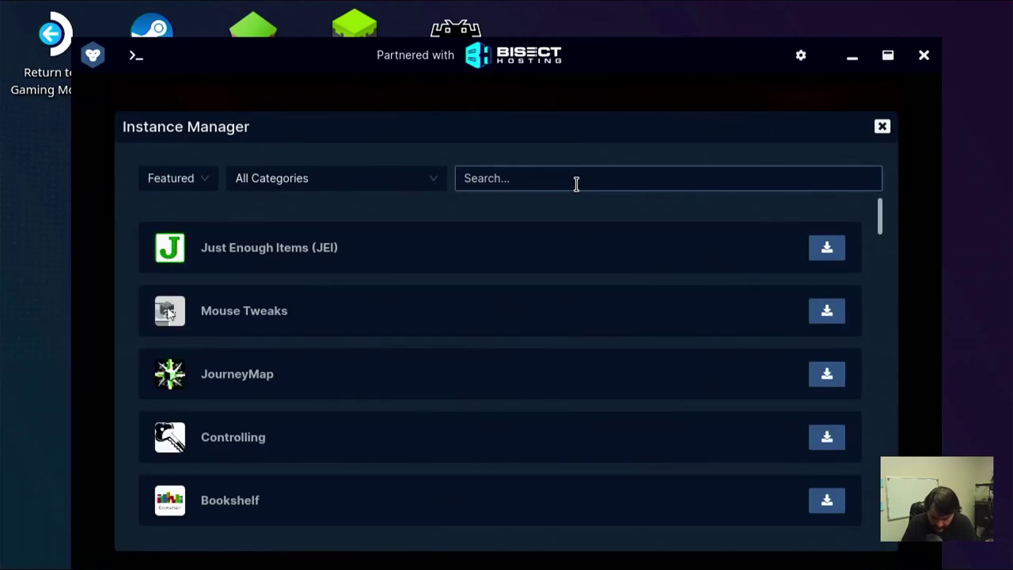
type("midnig")
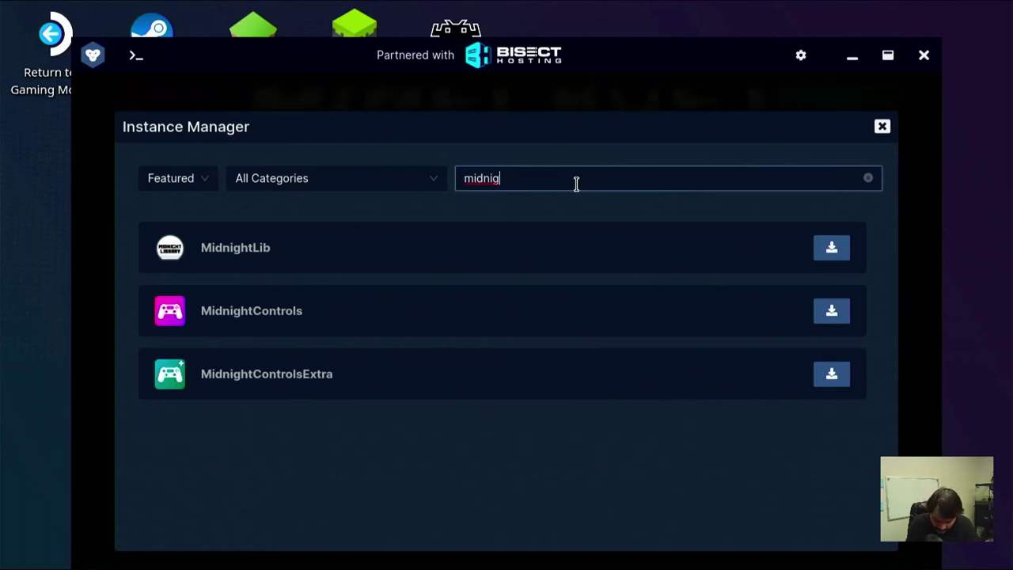
left_click(843, 320)
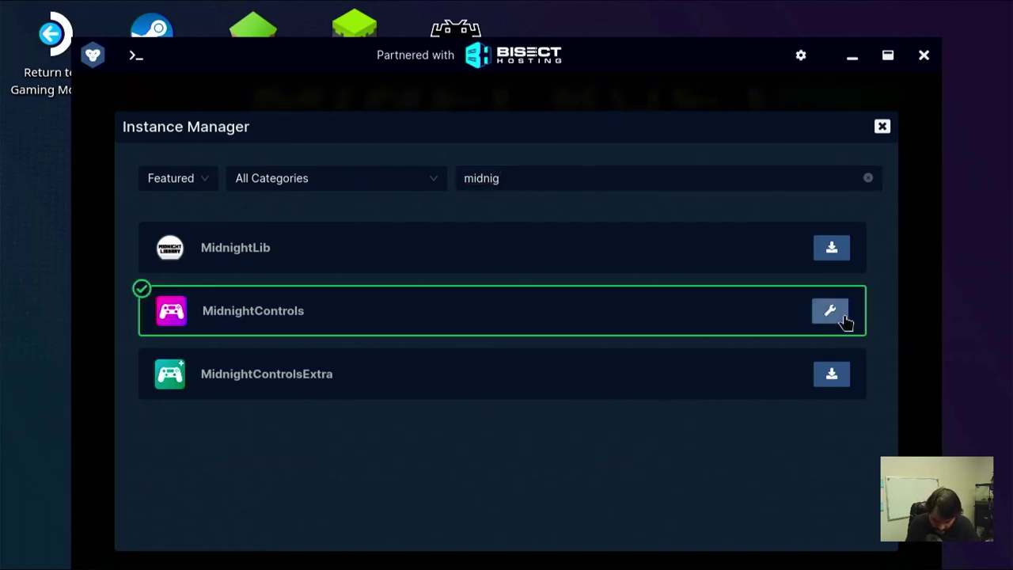
left_click(837, 255)
left_click(846, 374)
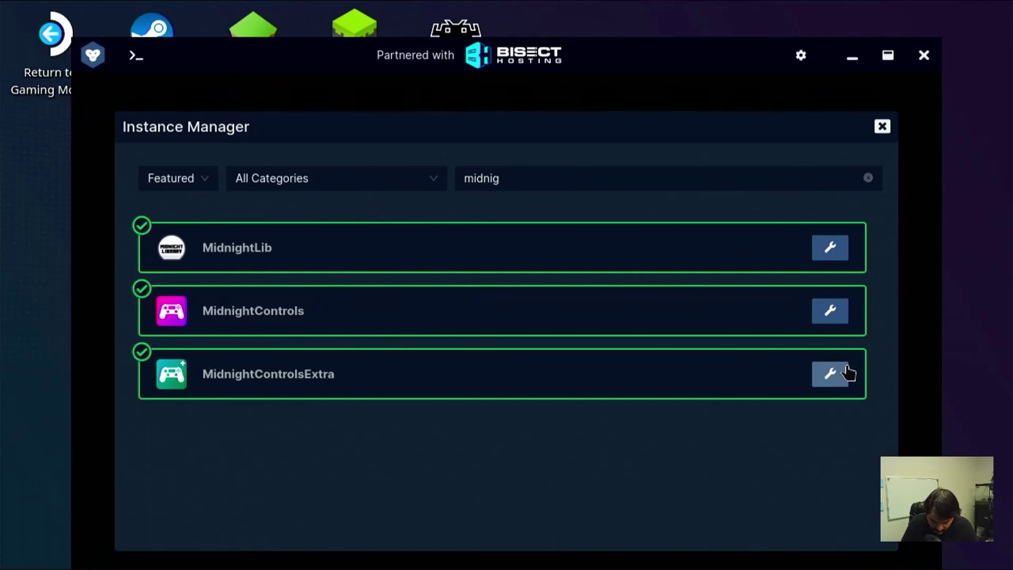
- Install Xaero's Minimap and Xaero's World Map using 'minimap' and 'xaero' searches
left_click(868, 181)
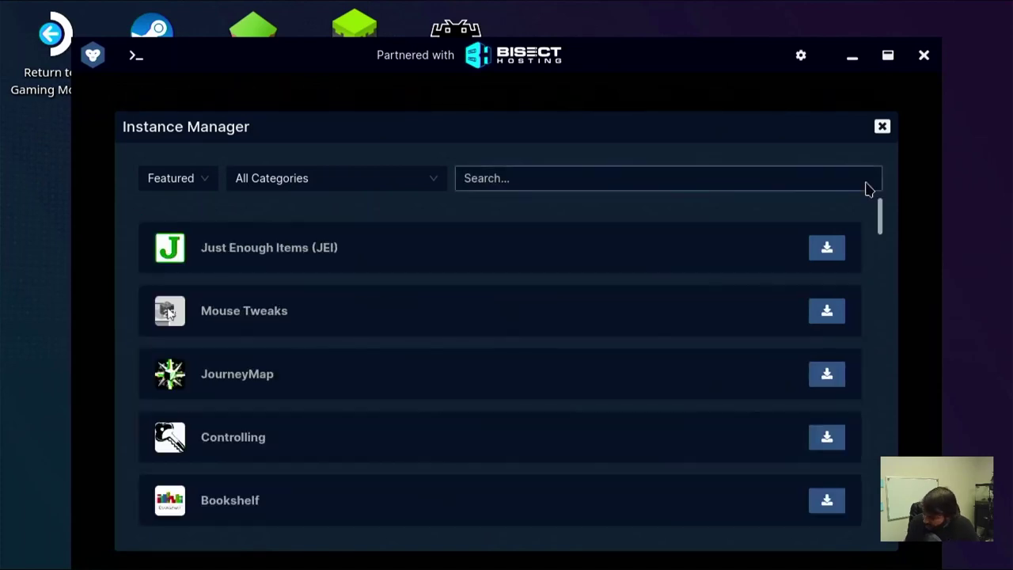
type("minimap")
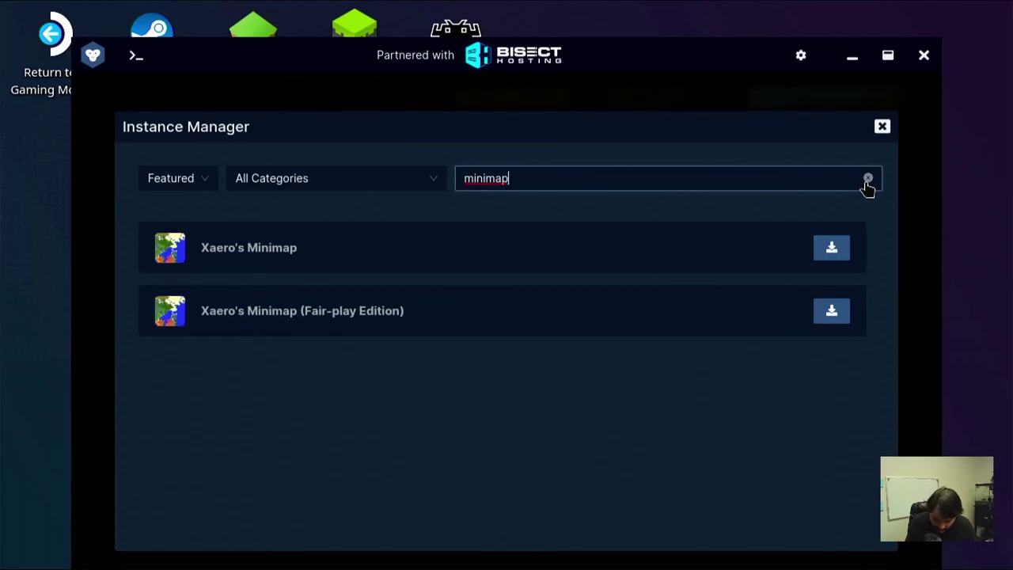
left_click(842, 260)
left_click(789, 185)
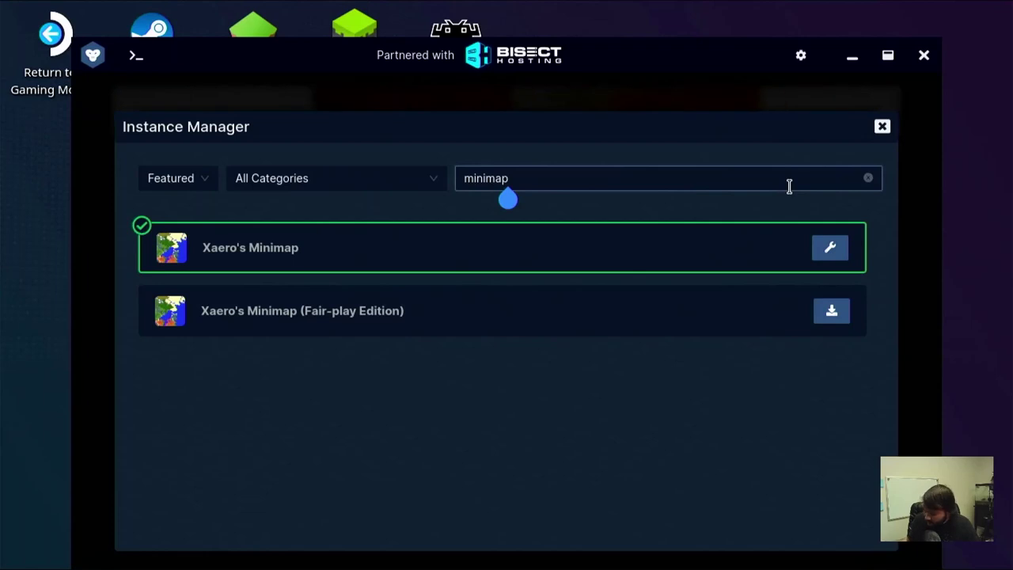
key("BackSpace")
key("BackSpace")
key("BackSpace")
key("BackSpace")
key("BackSpace")
key("BackSpace")
key("BackSpace")
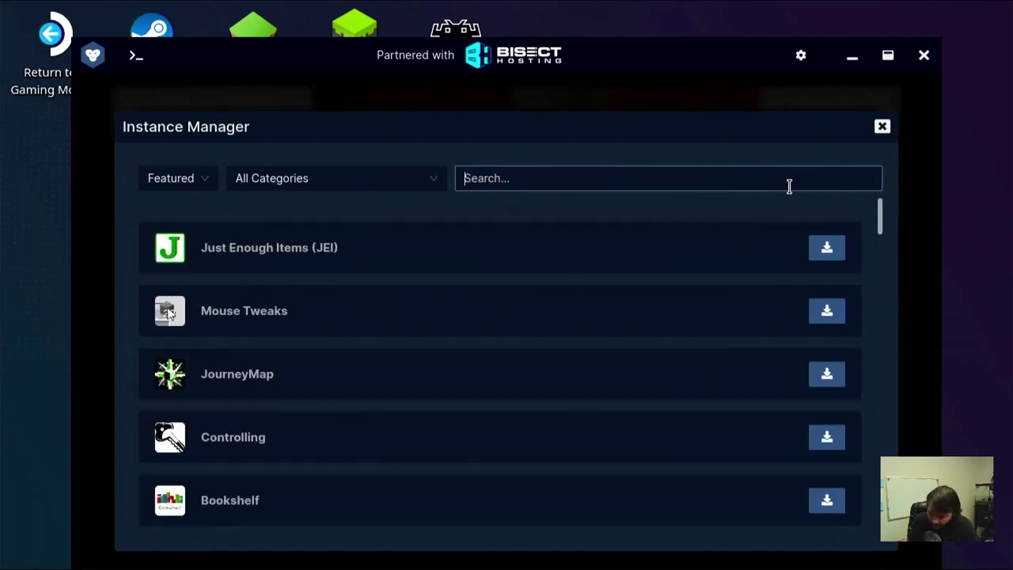
type("xaero")
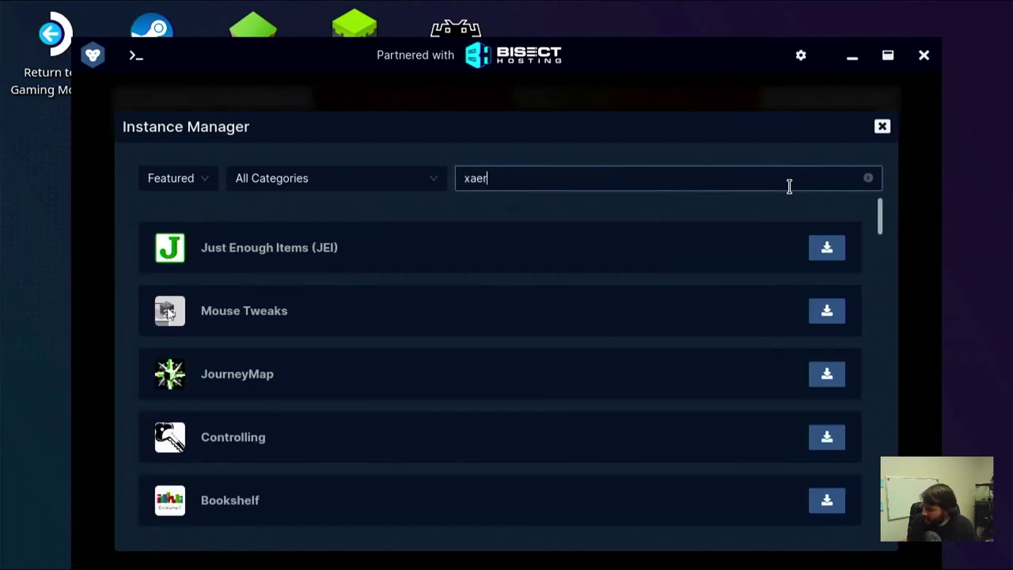
left_click(832, 314)
- Browse the instance's Notes, Screenshots, Resource Packs, Overview and Mods pages
left_click(880, 127)
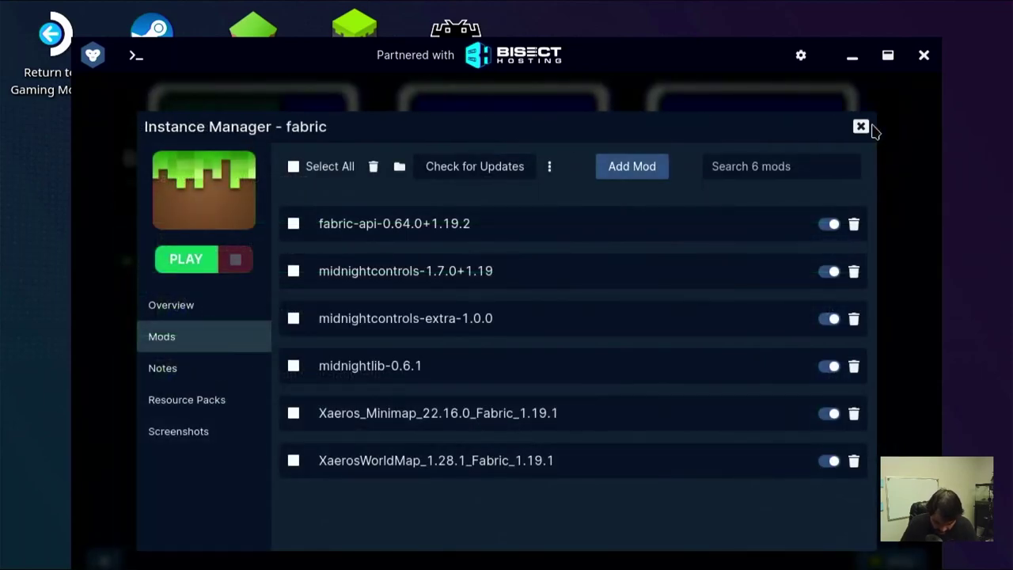
left_click(238, 369)
left_click(217, 427)
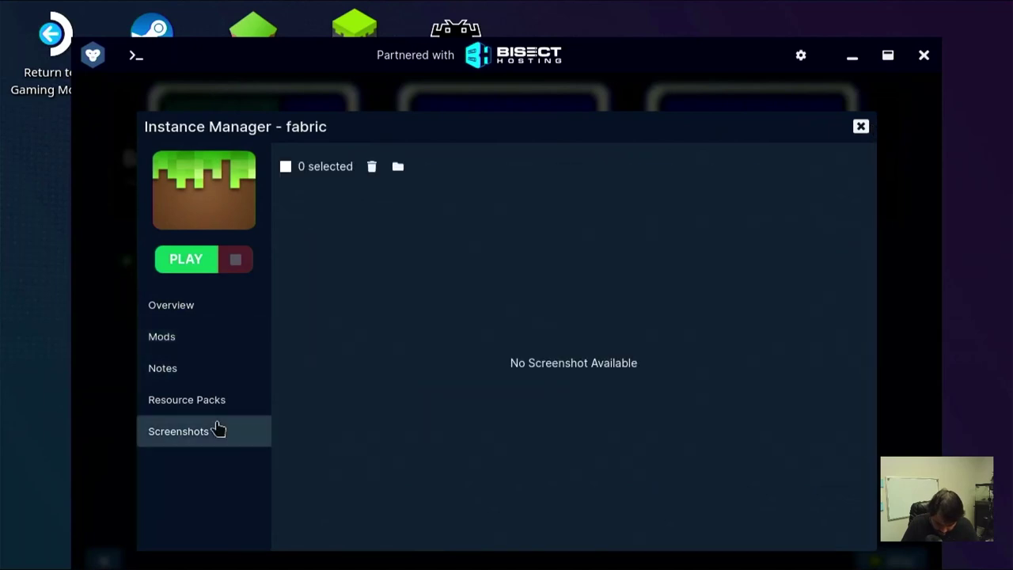
left_click(224, 414)
left_click(237, 306)
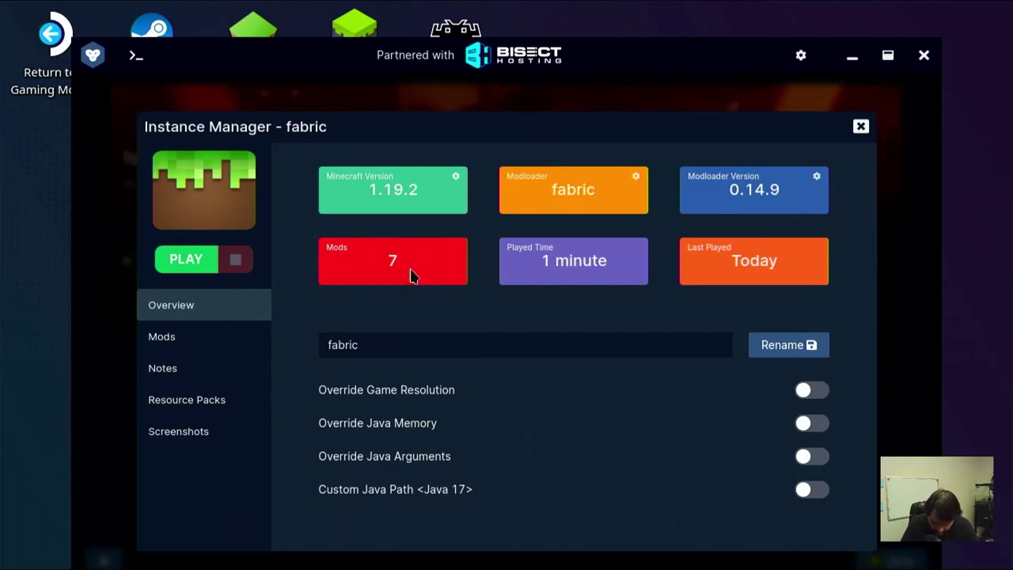
left_click(221, 346)
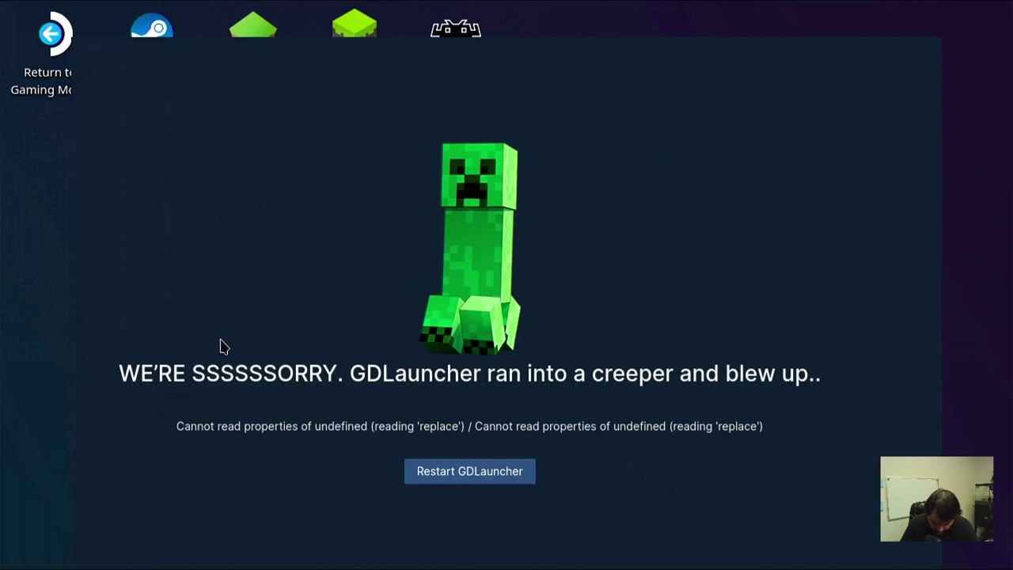
- Restart the crashed GDLauncher, then relaunch it from the app menu by searching 'gdl'
left_click(501, 481)
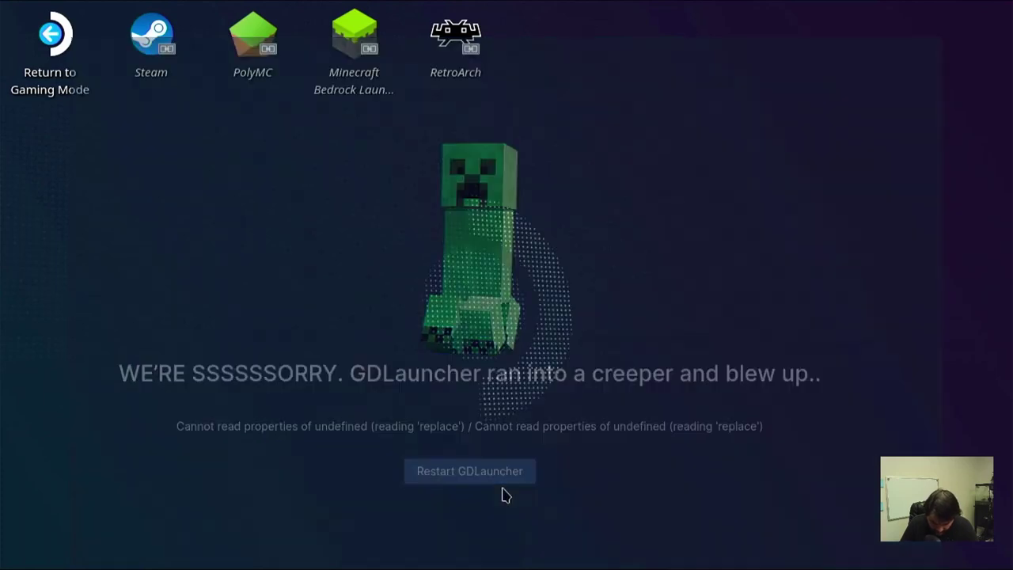
key("super")
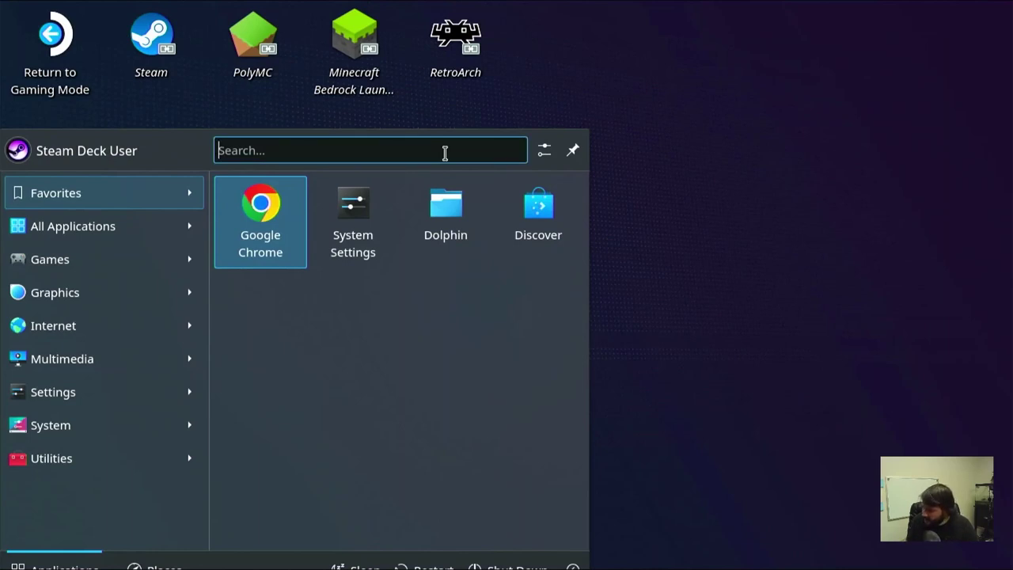
type("gd")
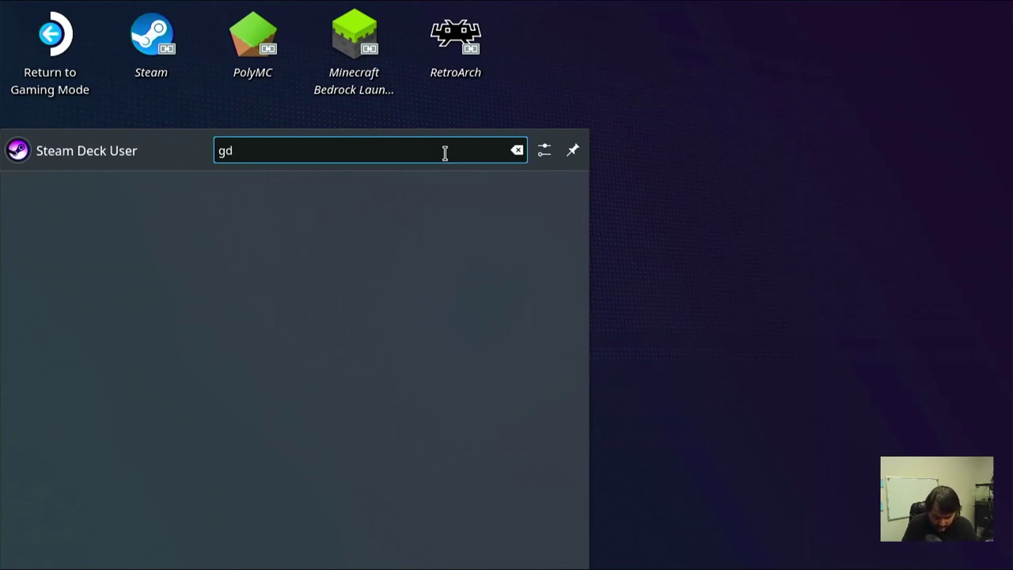
type("l")
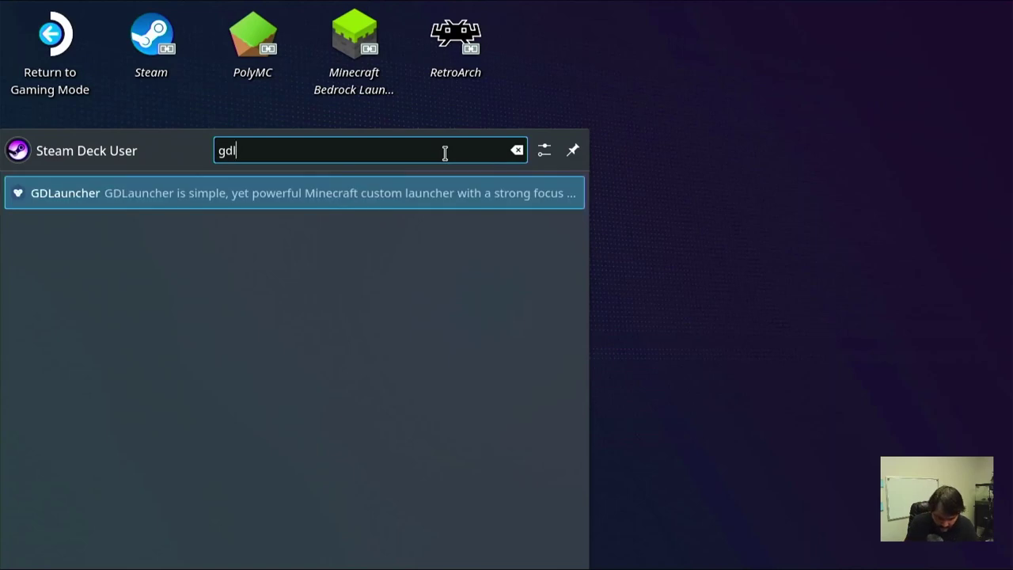
left_click(464, 200)
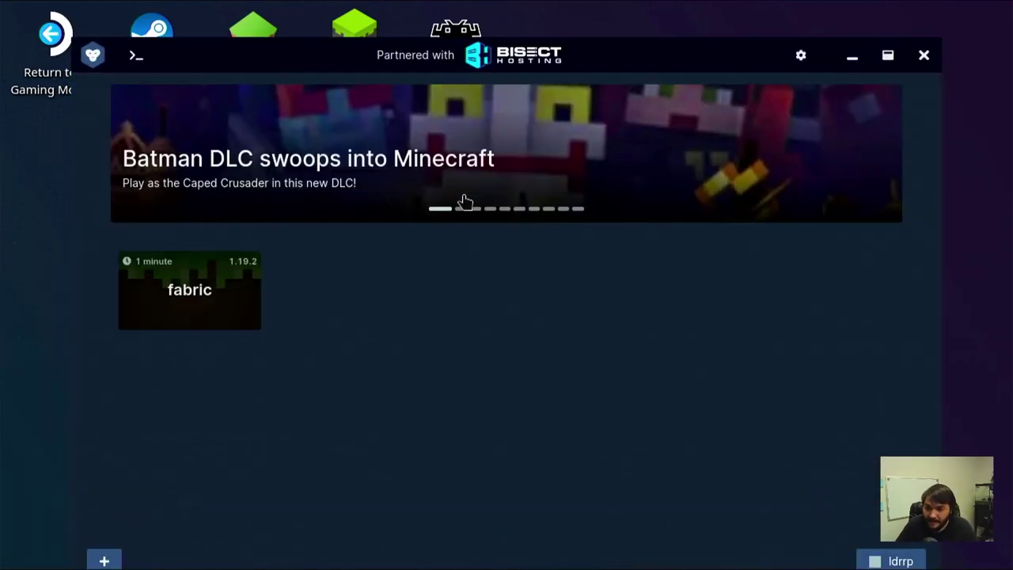
right_click(253, 297)
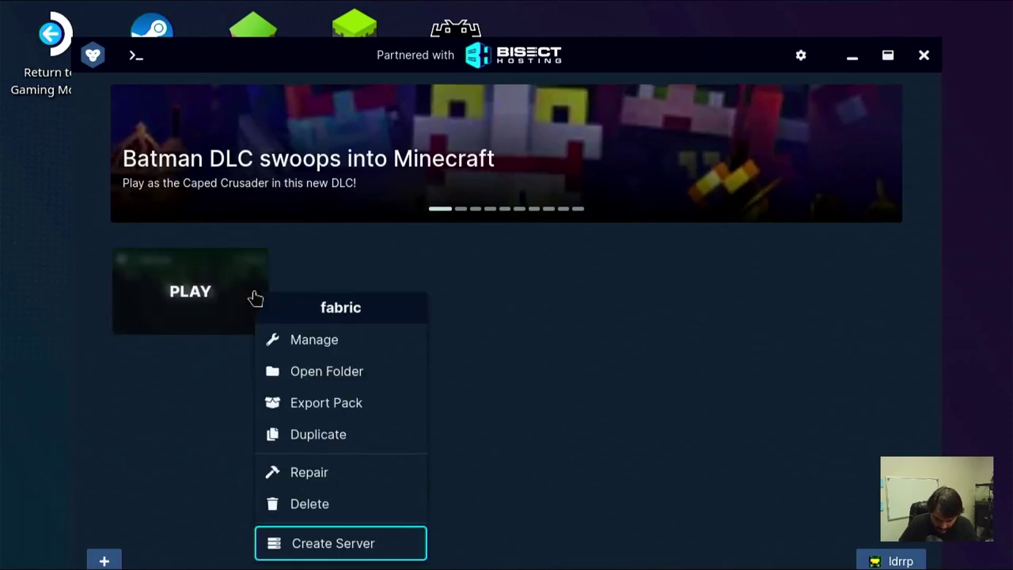
left_click(380, 341)
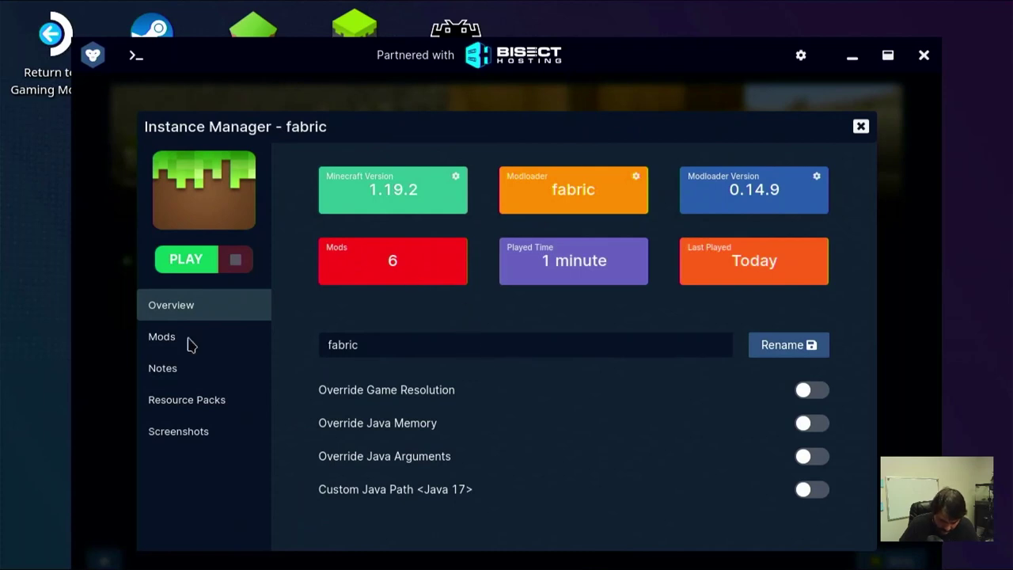
left_click(162, 336)
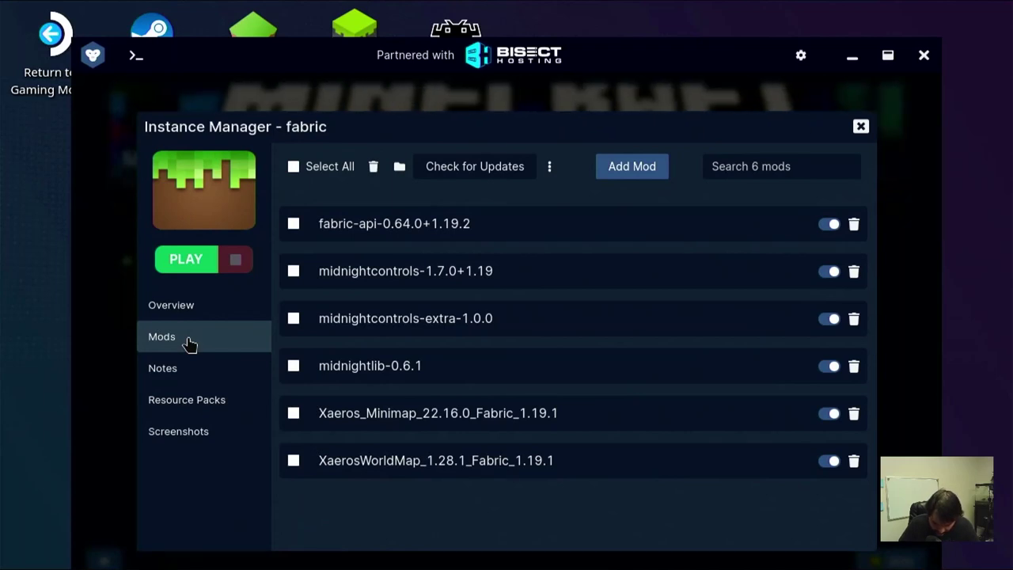
left_click(860, 128)
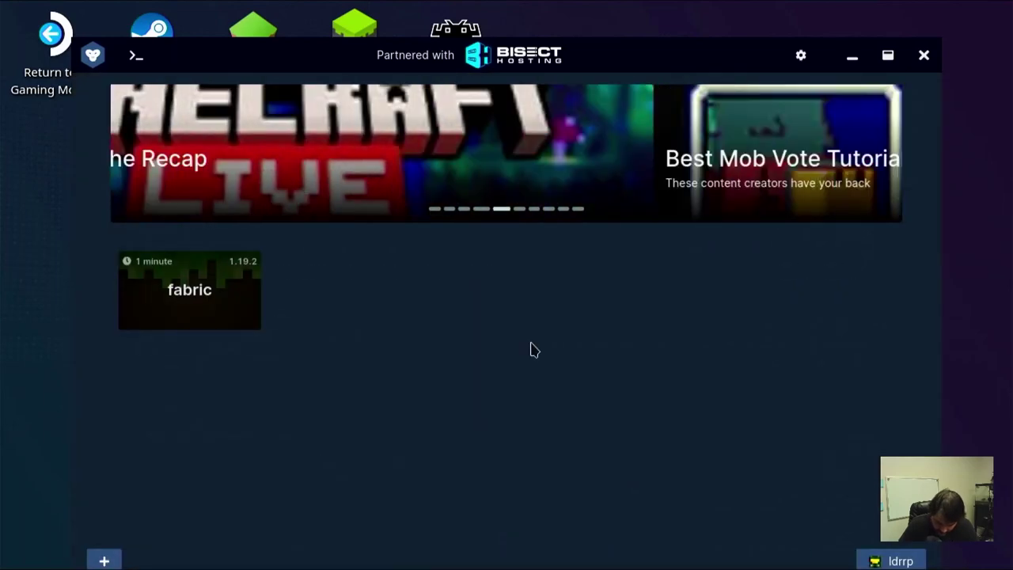
- Look through the launcher's General settings, then go to the Java settings page
left_click(800, 56)
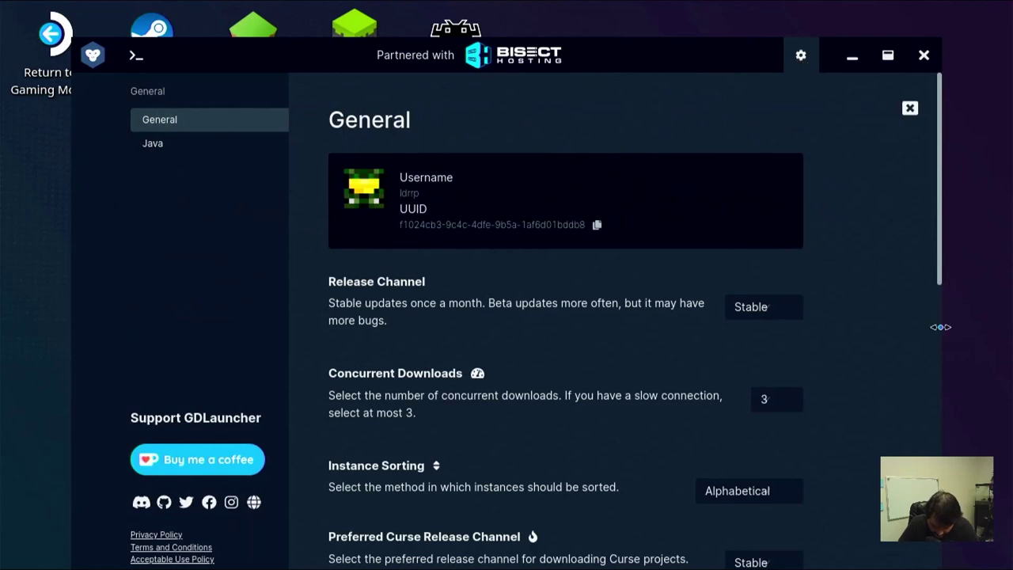
left_click_drag(940, 327, 945, 326)
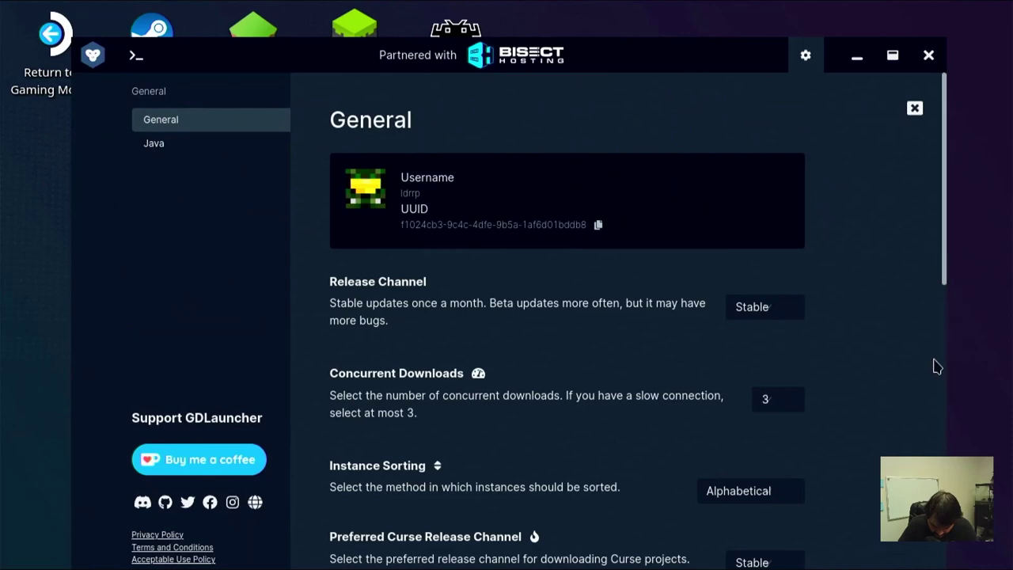
scroll(873, 285, "down", 5)
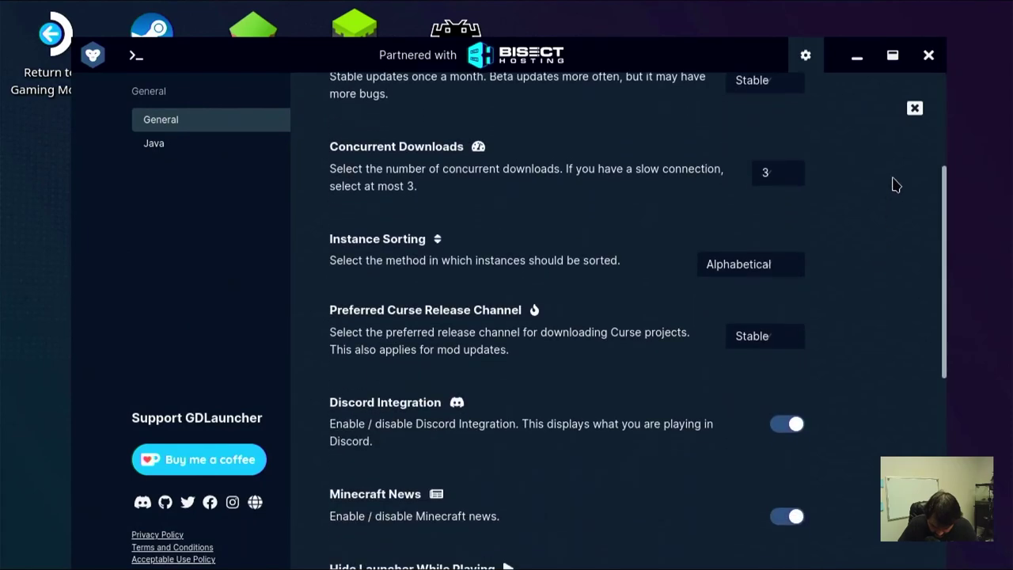
scroll(883, 300, "down", 4)
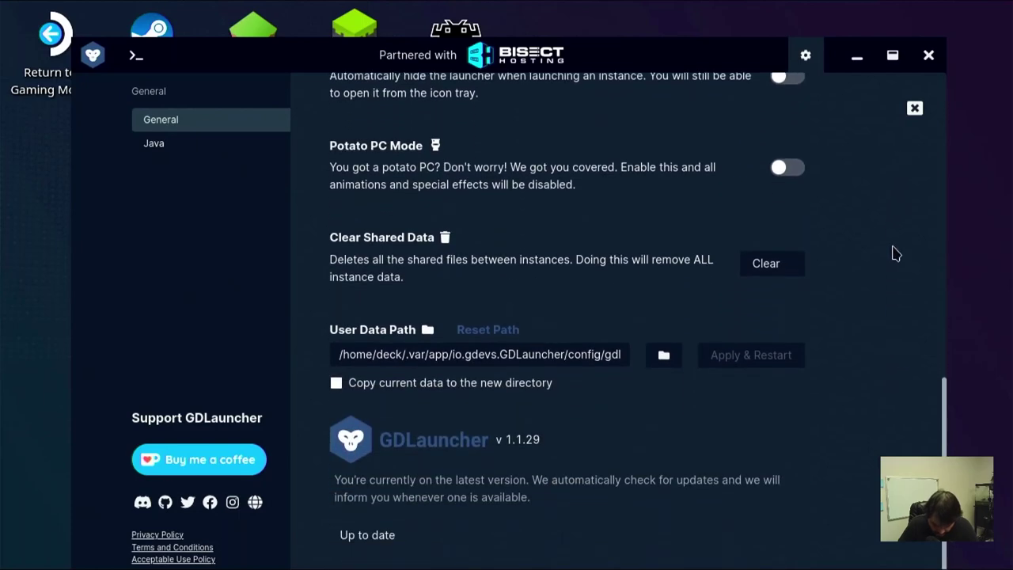
left_click(171, 157)
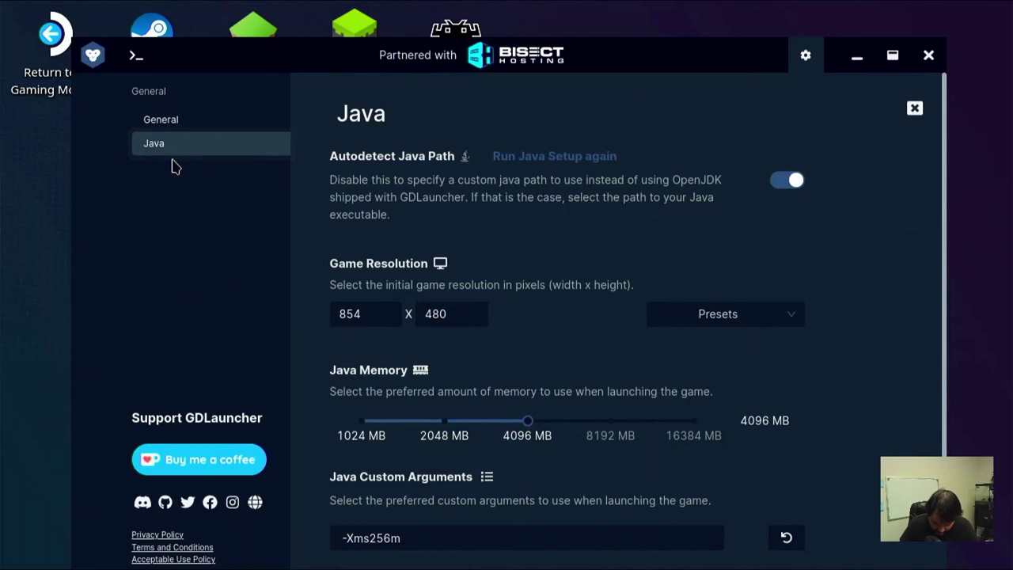
- Set the Game Resolution preset to 1024×768, then close Settings and the launcher
scroll(870, 317, "down", 1)
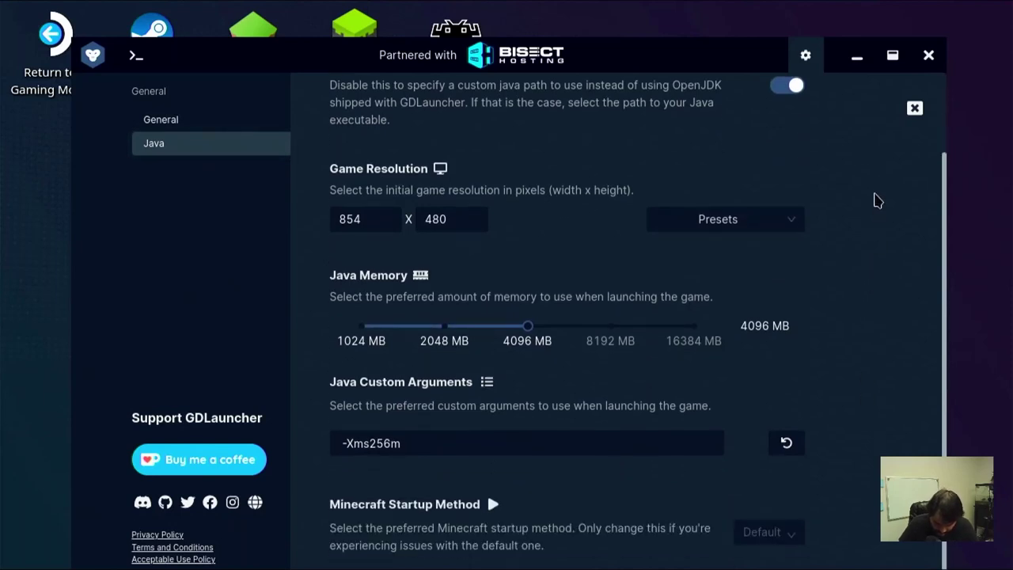
left_click(745, 223)
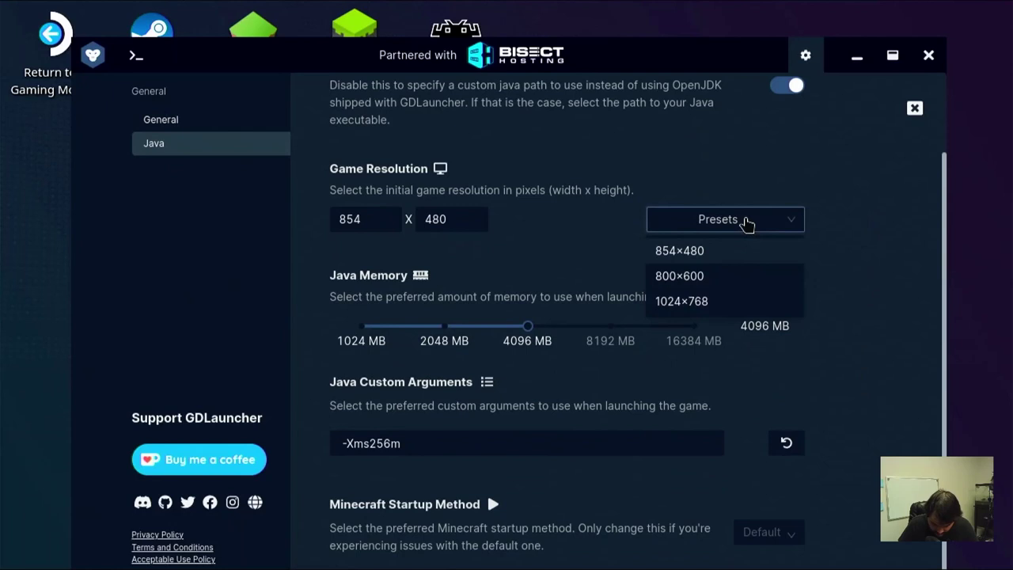
left_click(746, 300)
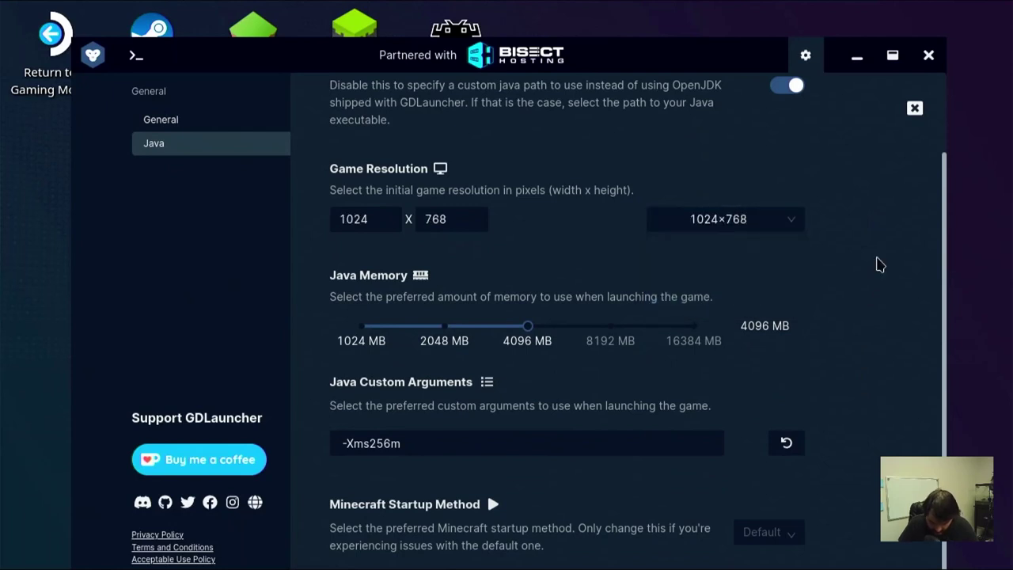
left_click(765, 232)
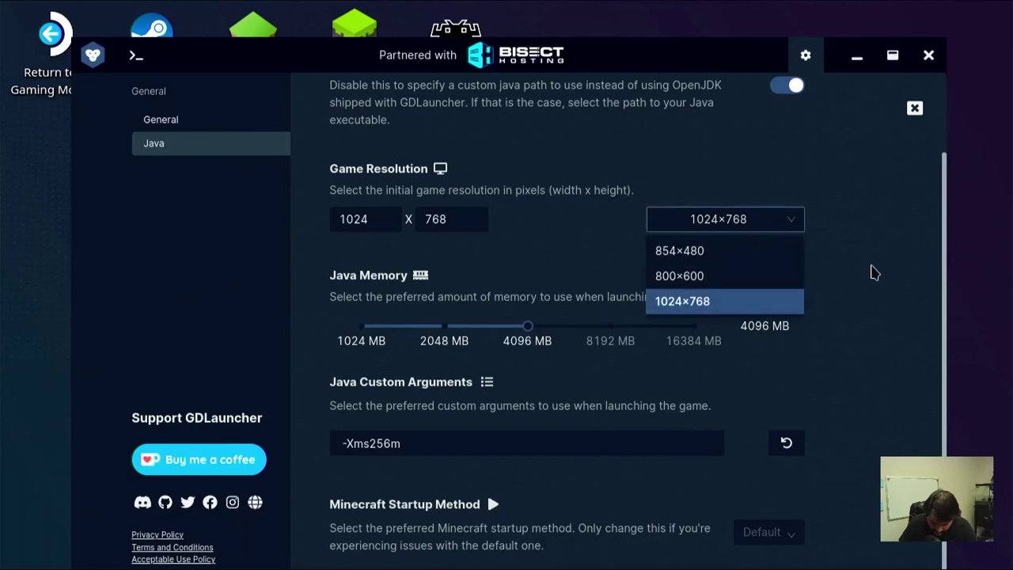
left_click(873, 273)
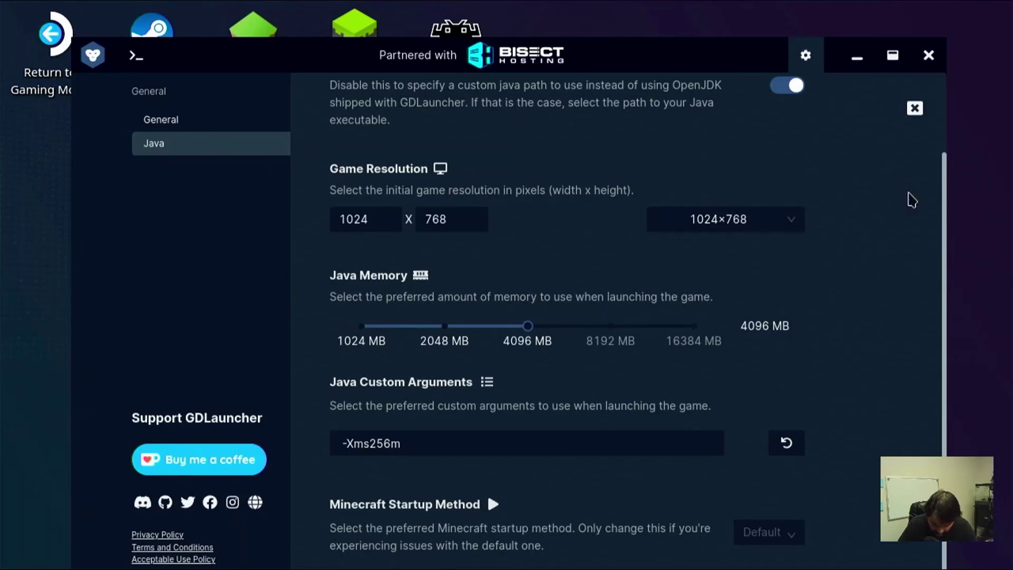
left_click(916, 109)
left_click(929, 55)
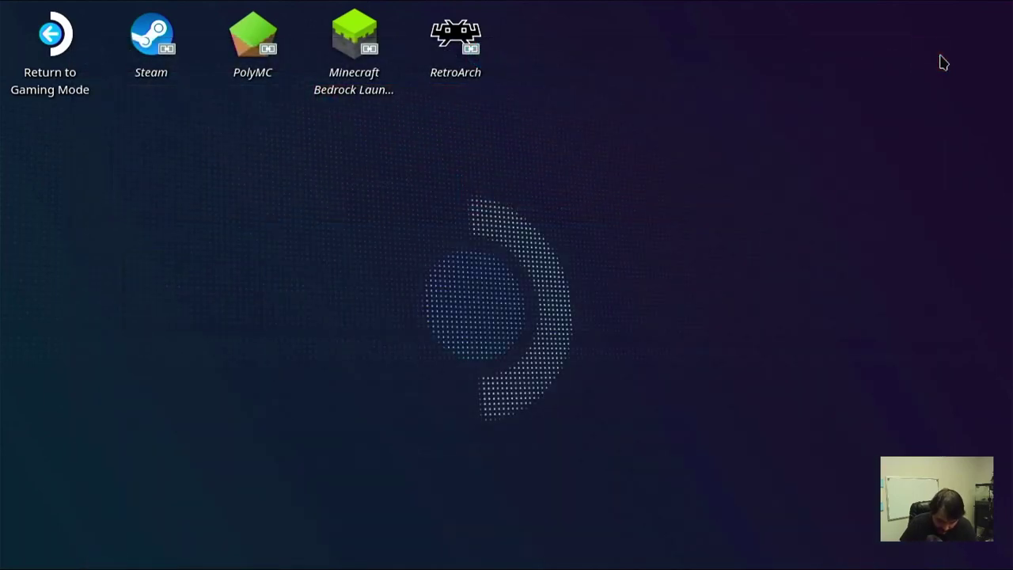
- Return to Gaming Mode, launch GDLauncher from Steam, and start the fabric 1.19.2 instance
double_click(61, 81)
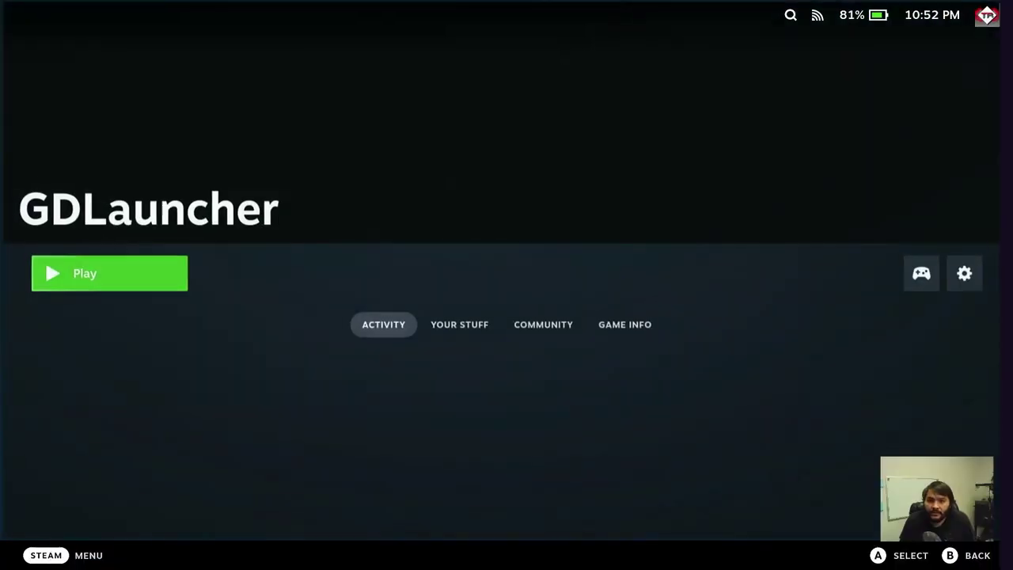
key("Return")
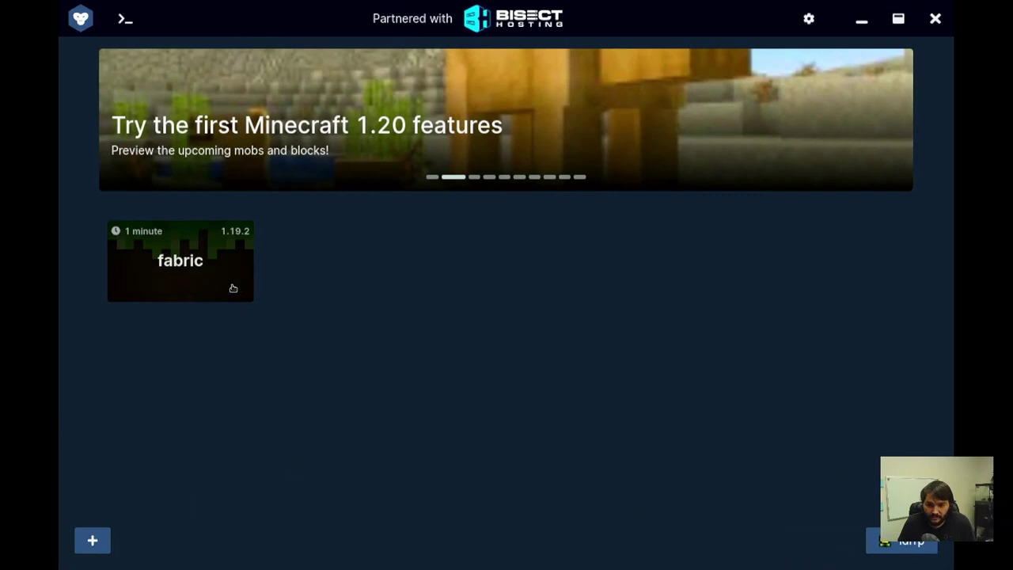
left_click(201, 274)
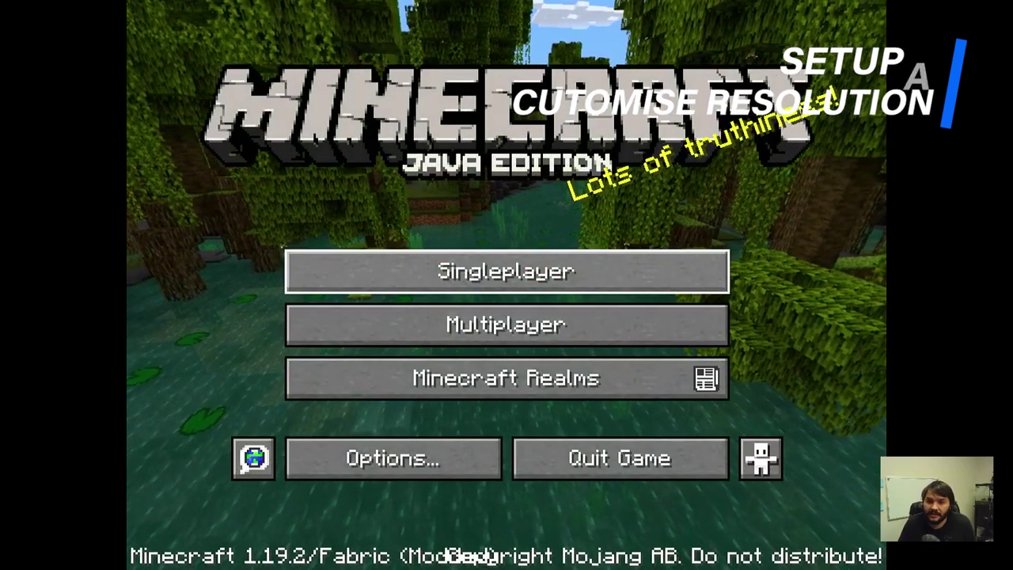
- Add a new server entry with the private server's address to the multiplayer list
left_click(506, 324)
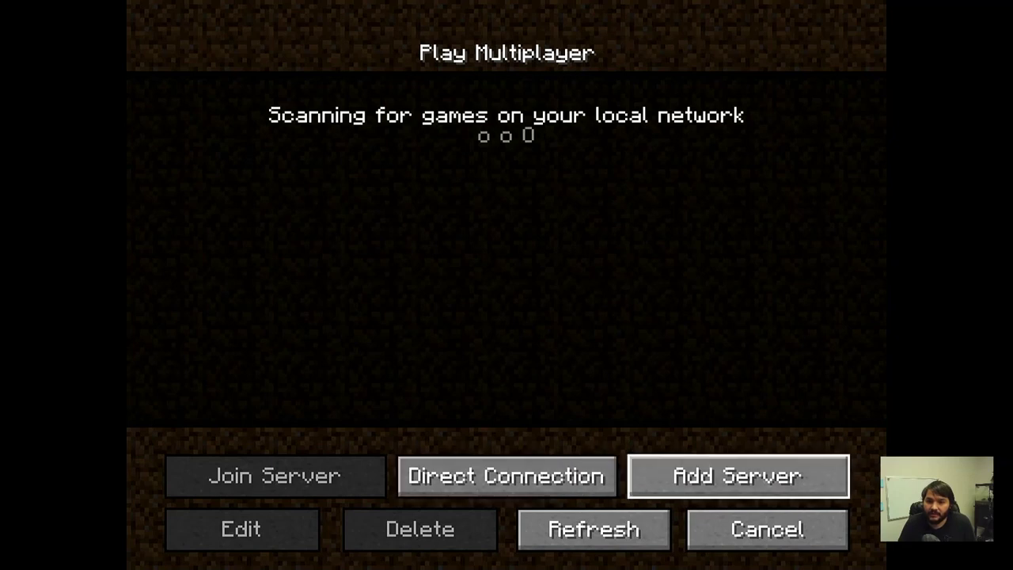
left_click(737, 475)
left_click(507, 258)
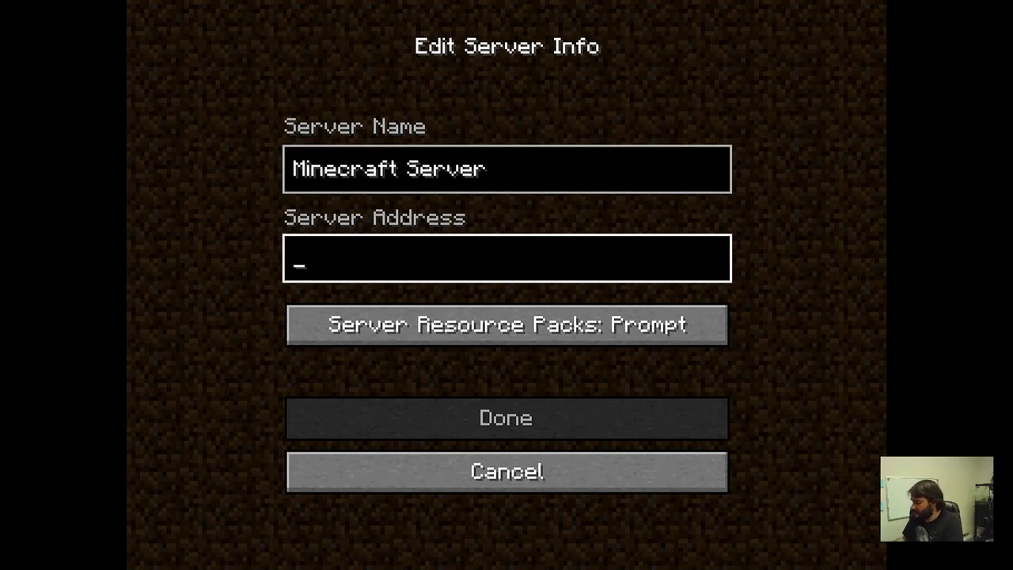
type("cloud.")
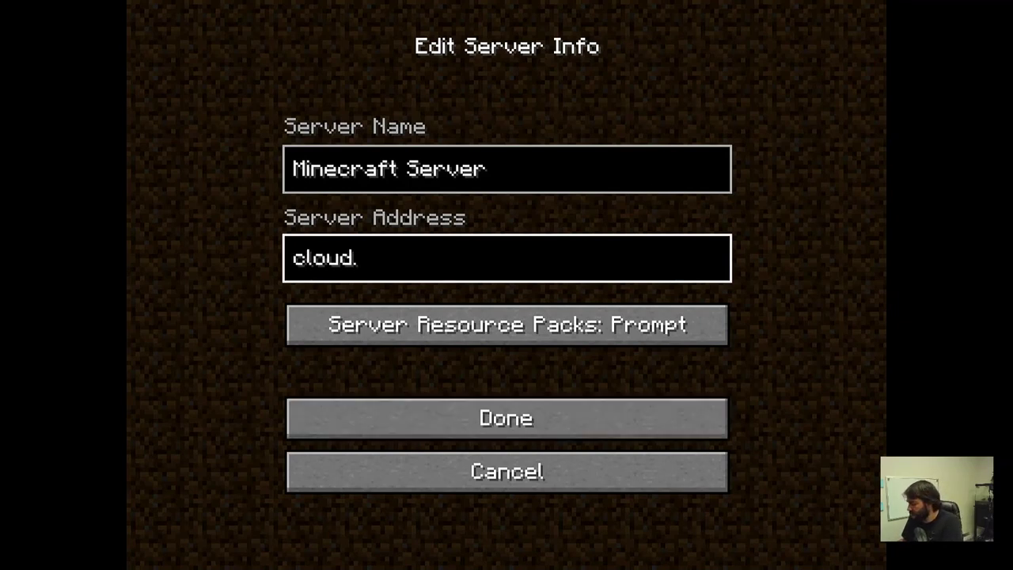
type("rodriguez")
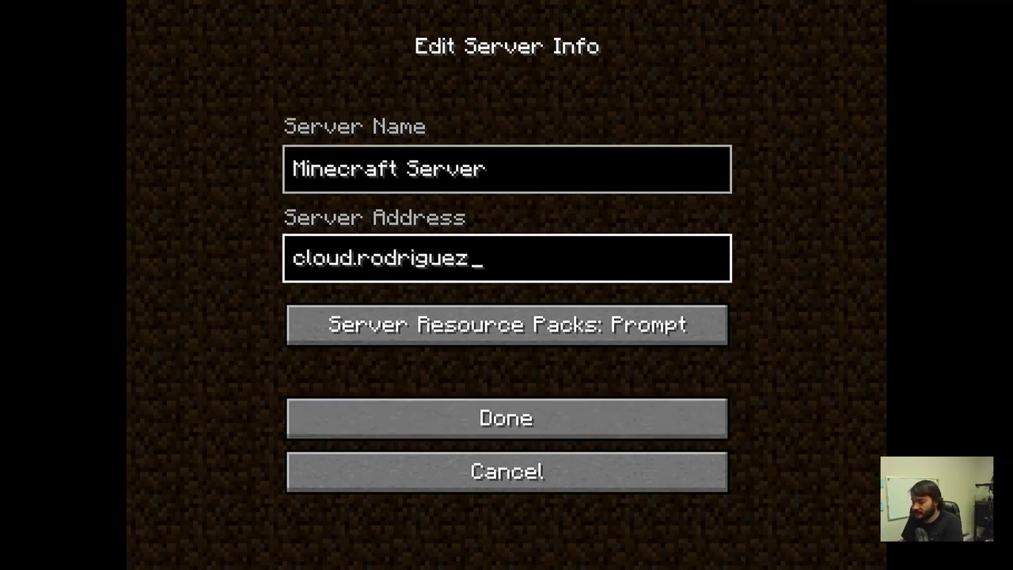
type(".systems")
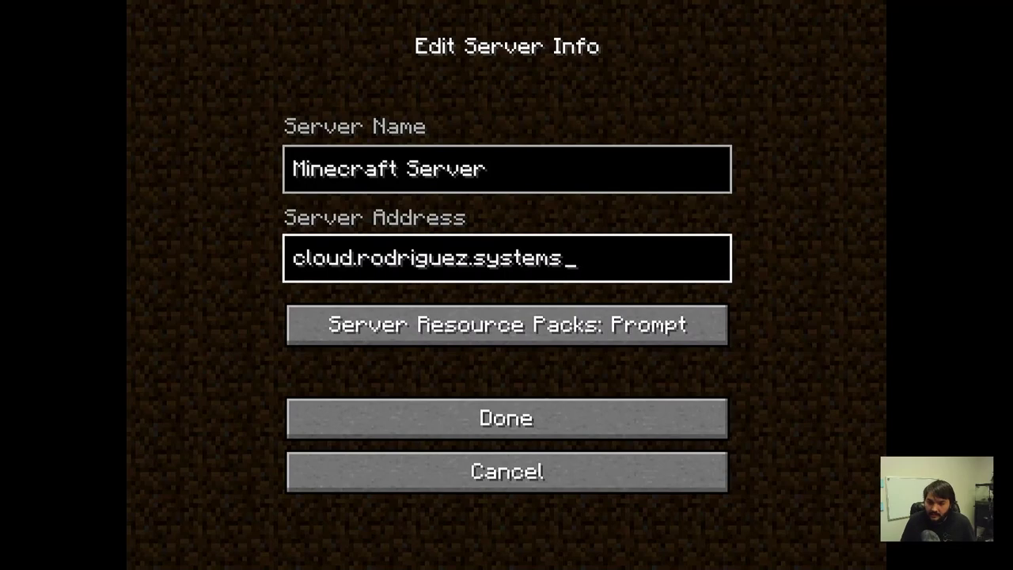
left_click(382, 409)
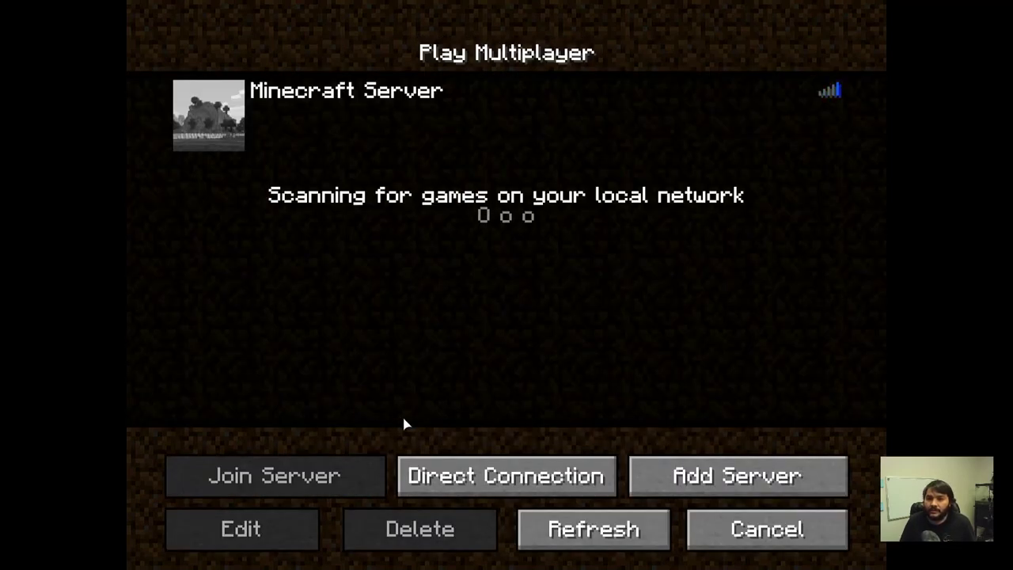
- Join Minecraft Server, walk forward across the grass, and pause the game
key("shift+Tab")
key("shift+Tab")
key("shift+Tab")
key("shift+Tab")
key("shift+Tab")
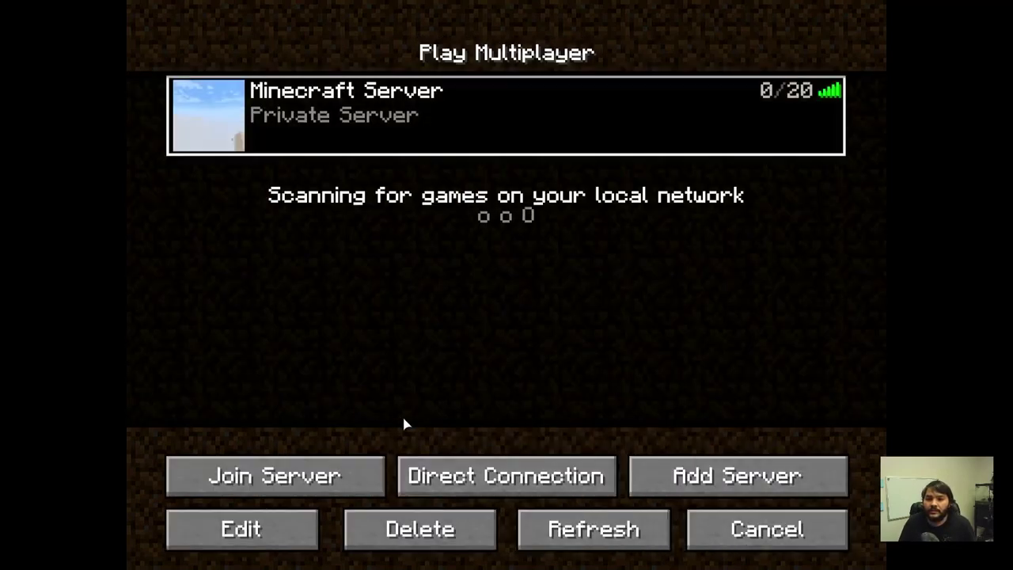
key("Return")
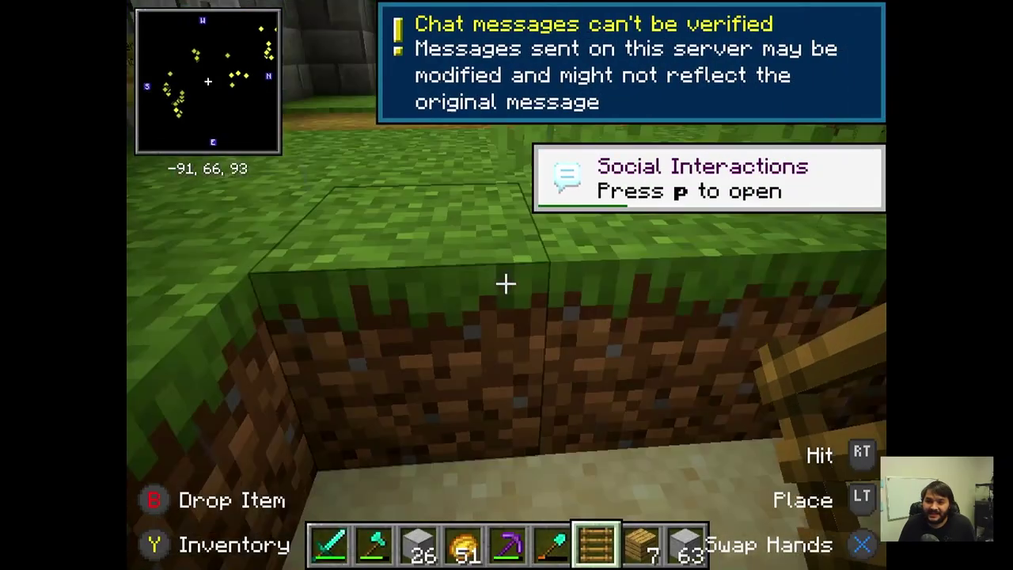
key("w")
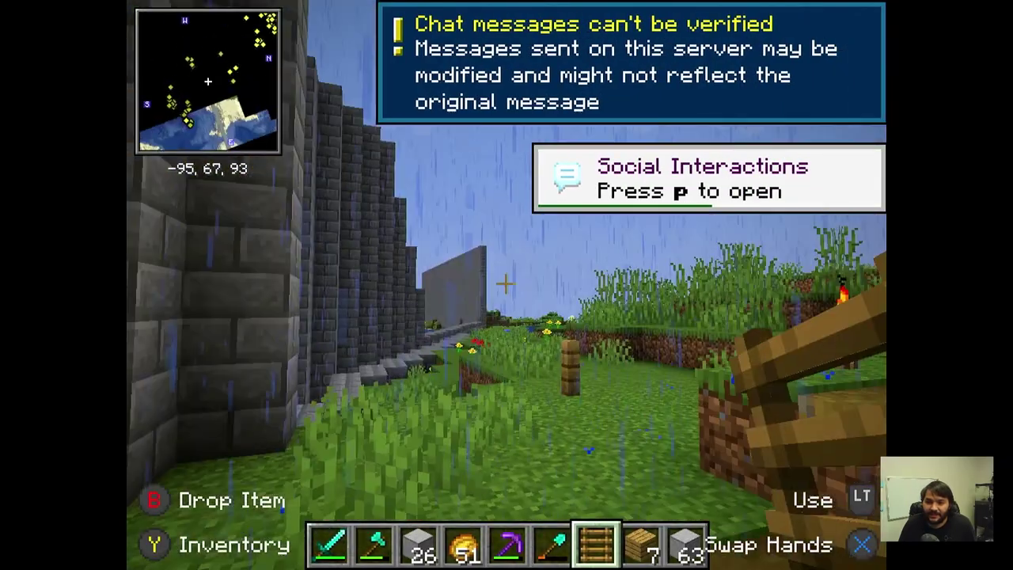
key("w")
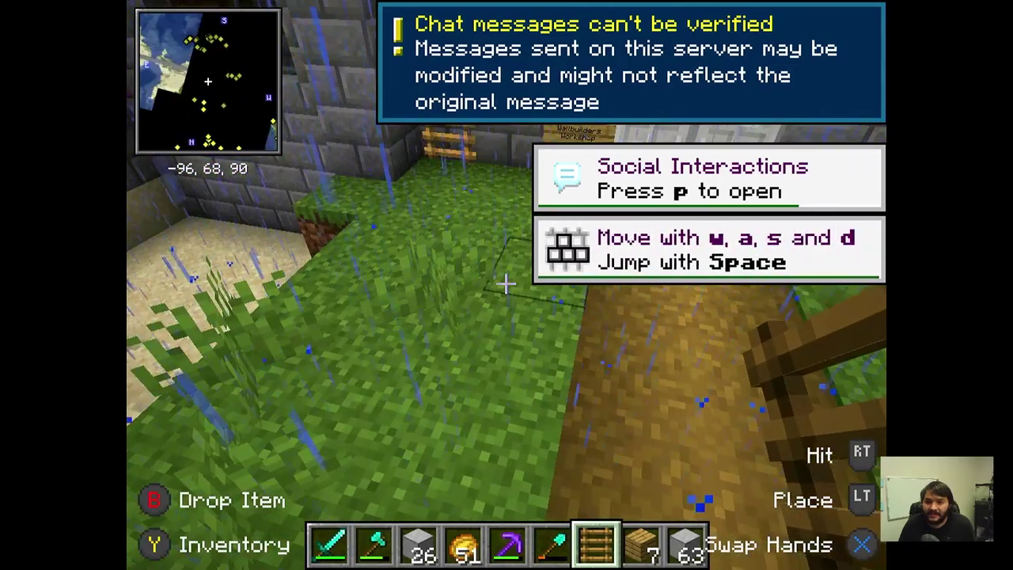
key("Escape")
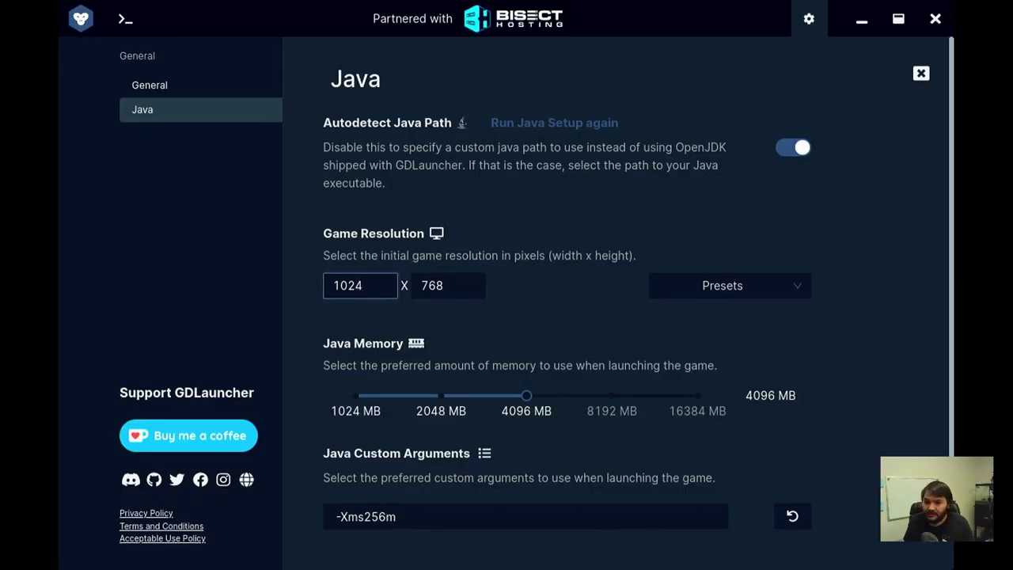
- Change the Java settings game resolution to width 1280 and height 800
key("BackSpace")
key("BackSpace")
key("BackSpace")
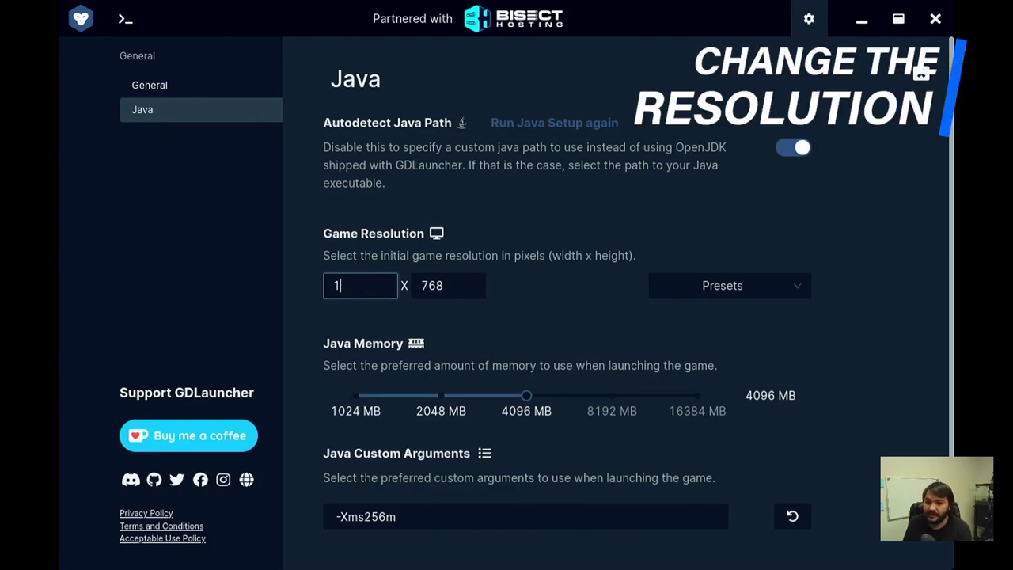
type("280")
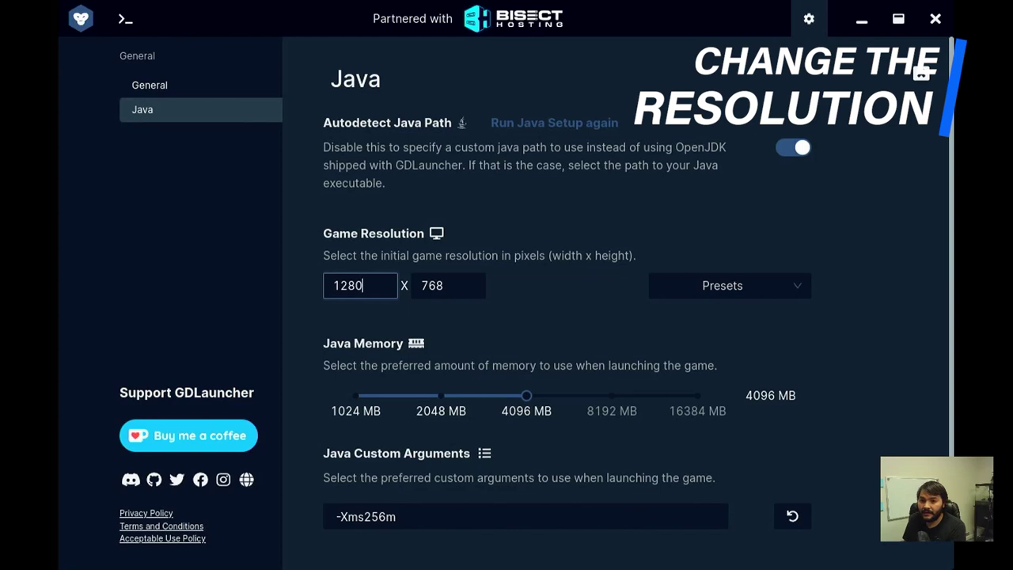
key("Tab")
type("800")
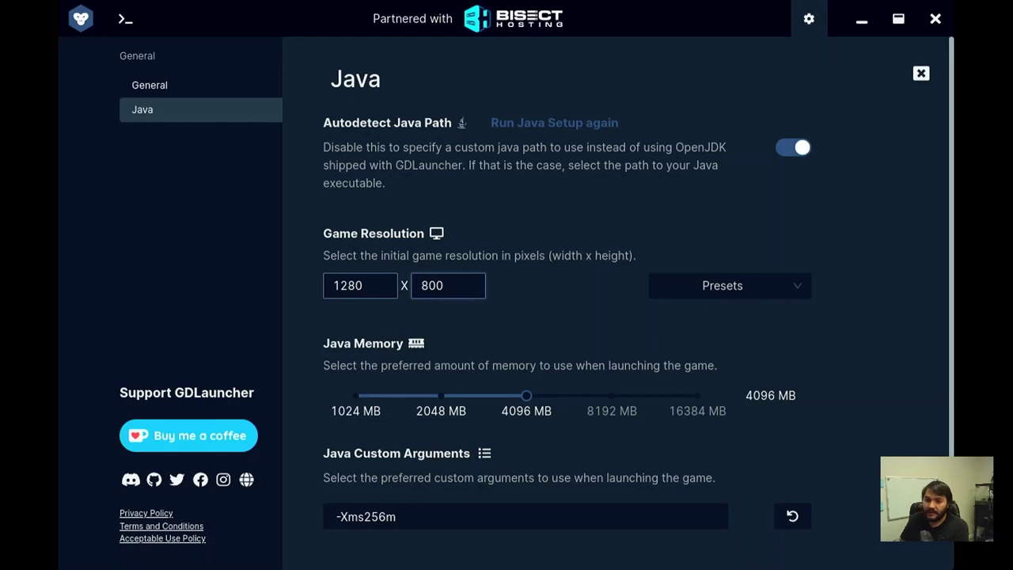
left_click(918, 542)
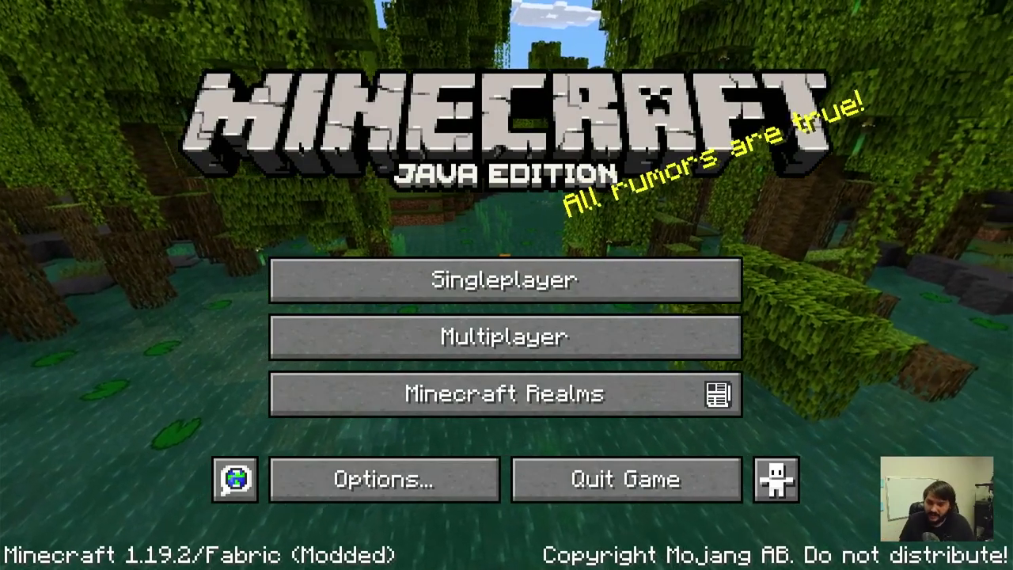
- Peek into Minecraft's Multiplayer list, back out, and quit the game from the title screen
key("Tab")
key("Tab")
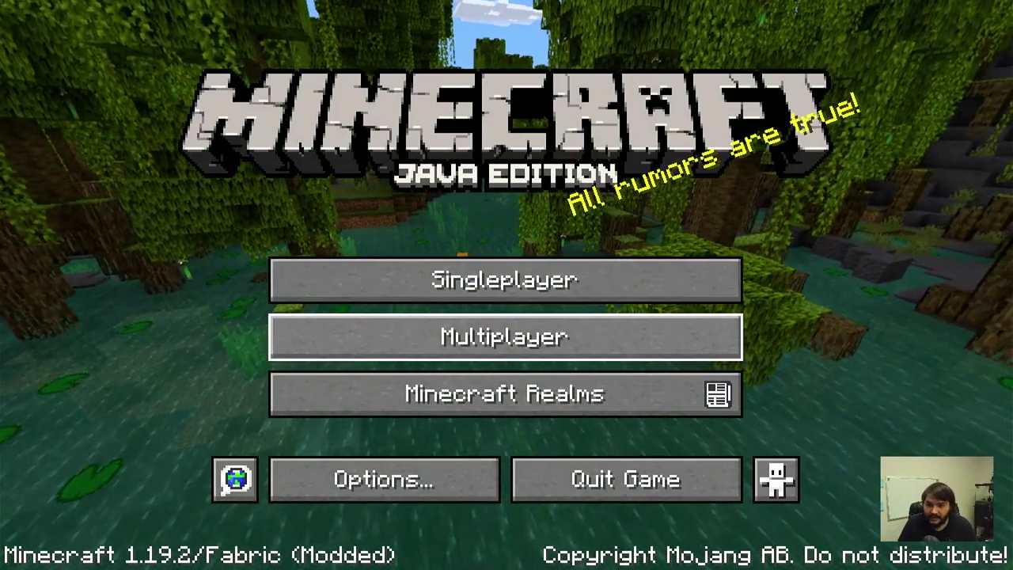
key("Return")
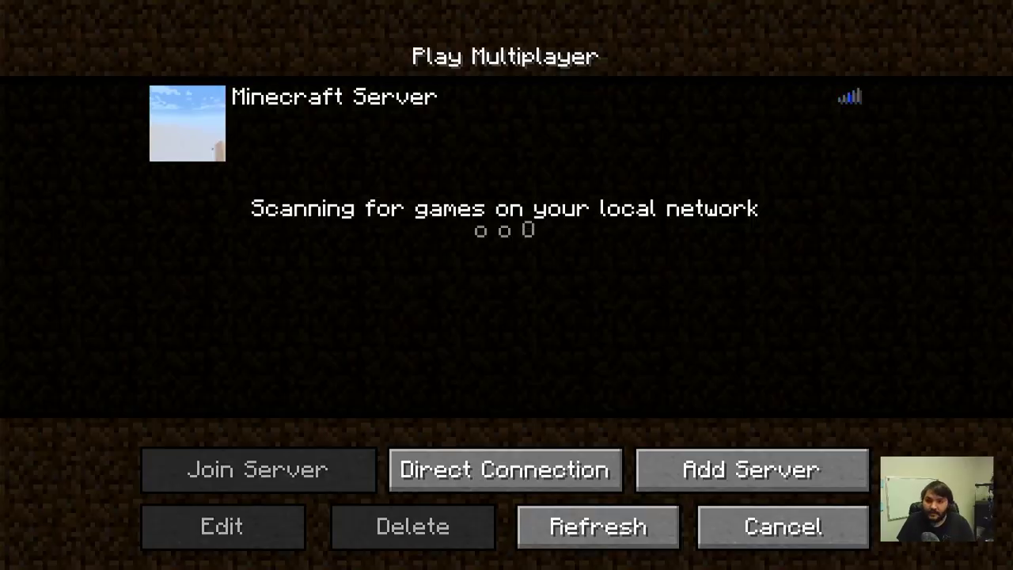
key("Escape")
key("Tab")
key("Tab")
key("Tab")
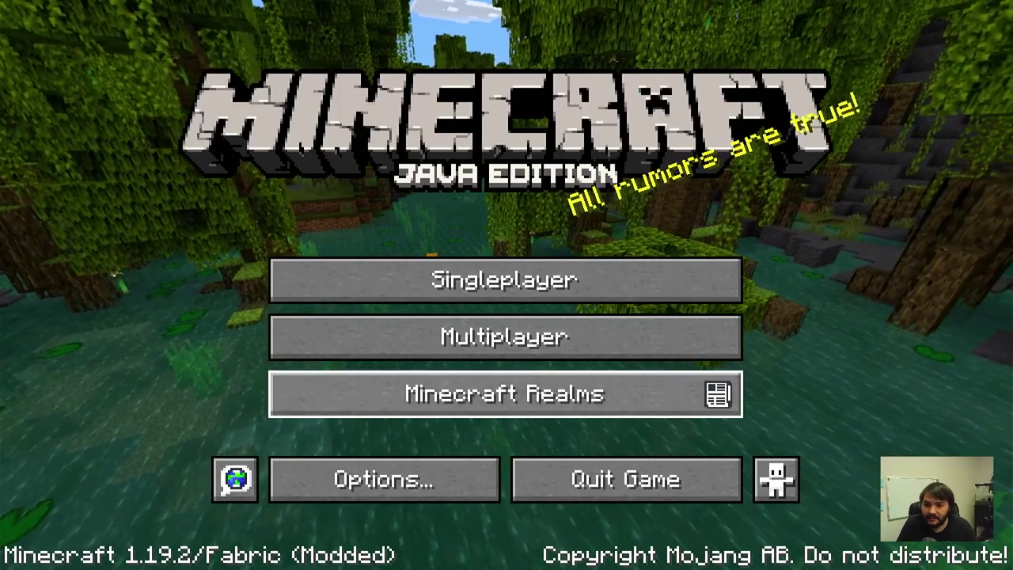
key("Tab")
key("Tab")
key("Tab")
key("Return")
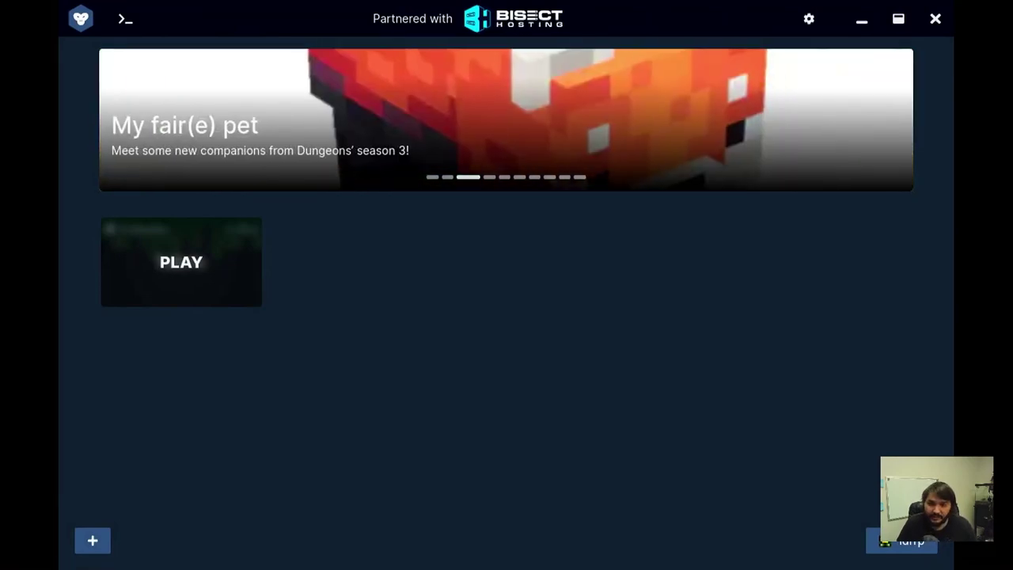
key("super")
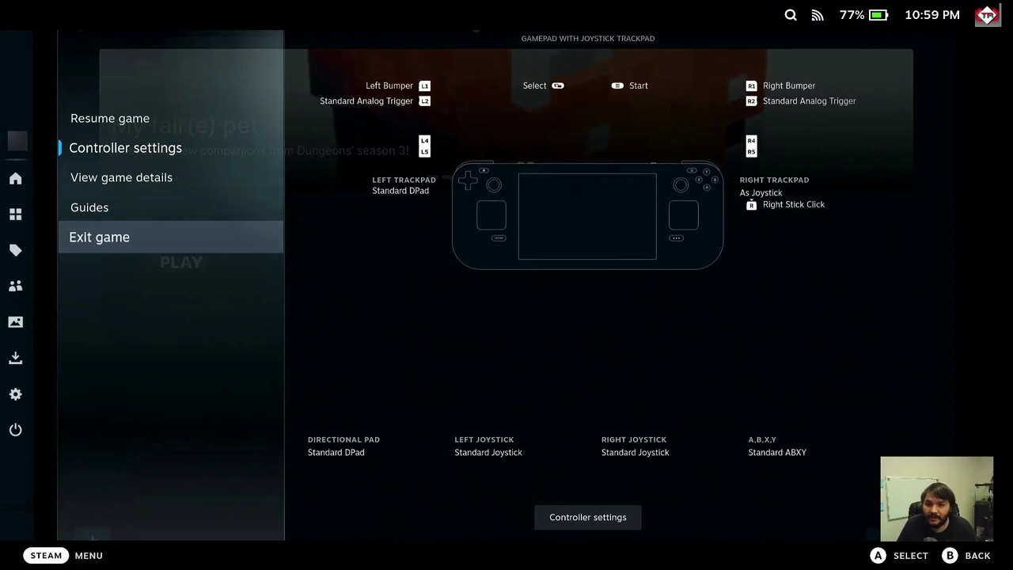
- Exit the running GDLauncher game from Steam's menu and confirm
key("Return")
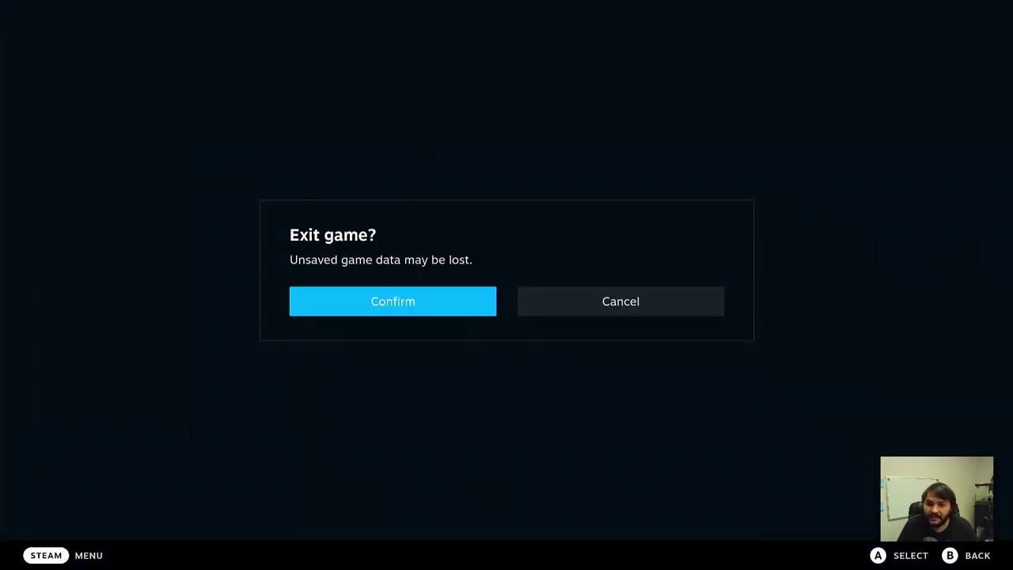
key("Right")
key("Left")
key("Return")
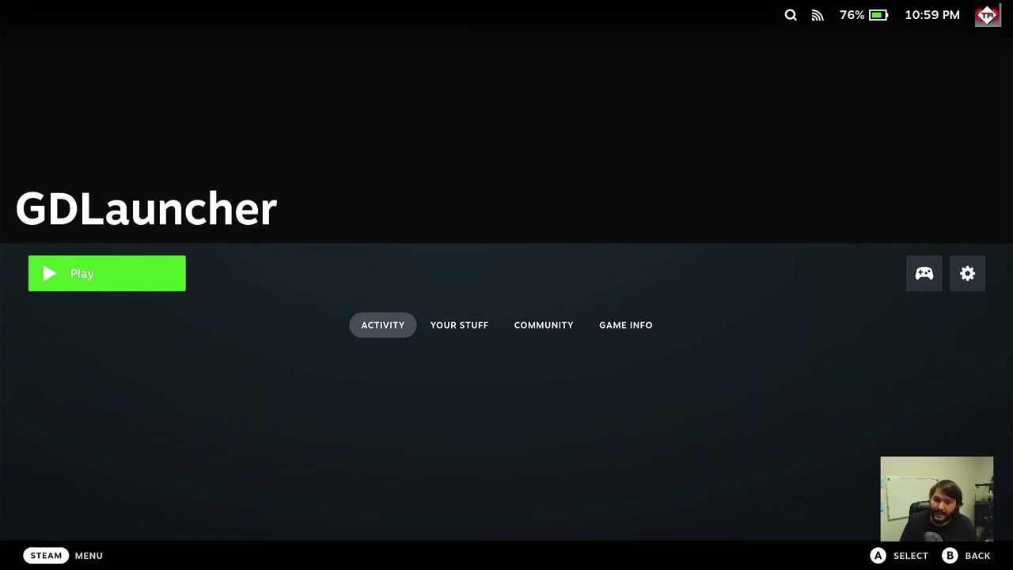
- Switch the Steam Deck to Desktop Mode via Steam menu > Power
key("ctrl+1")
key("Down")
key("Up")
key("Up")
key("Return")
key("Down")
key("Down")
key("Down")
key("Down")
key("Return")
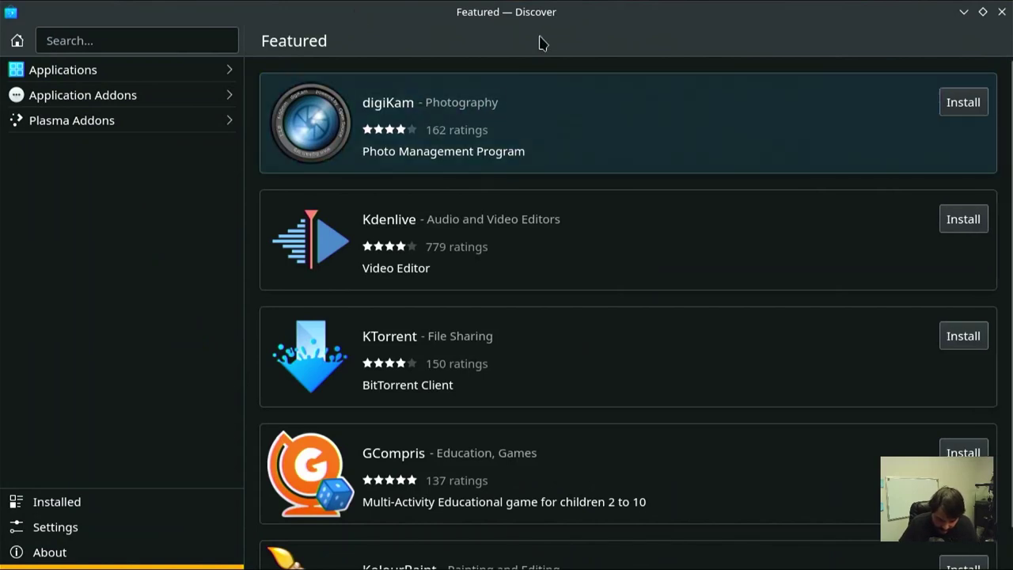
- Search Discover for 'launcher', then show the Installed applications list
left_click(191, 51)
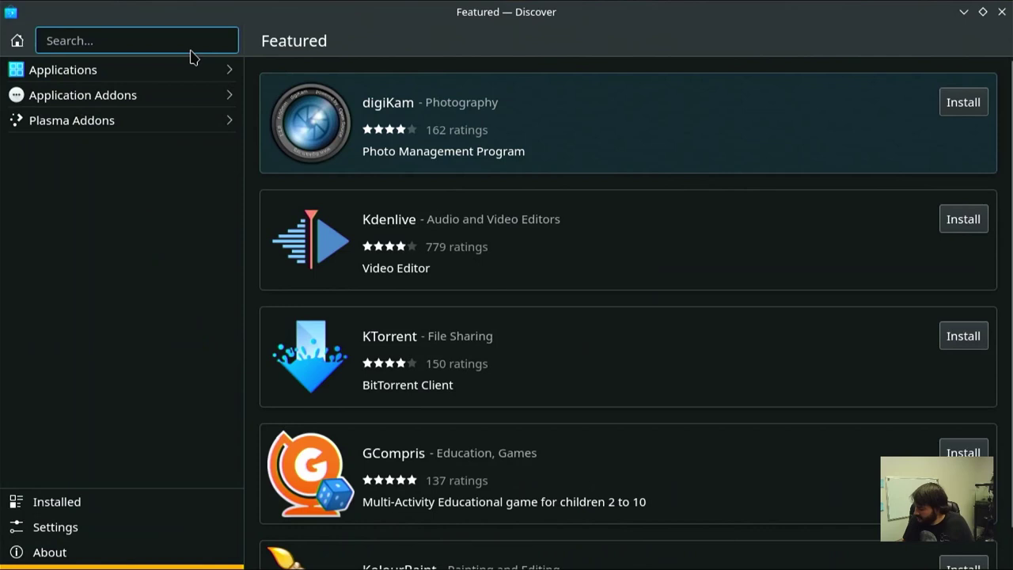
type("launcher")
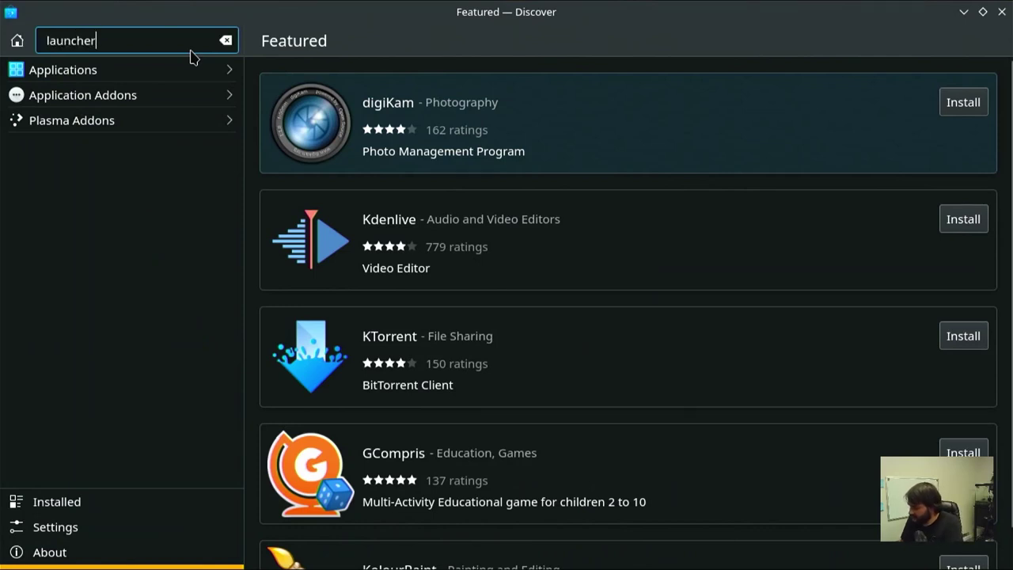
key("Return")
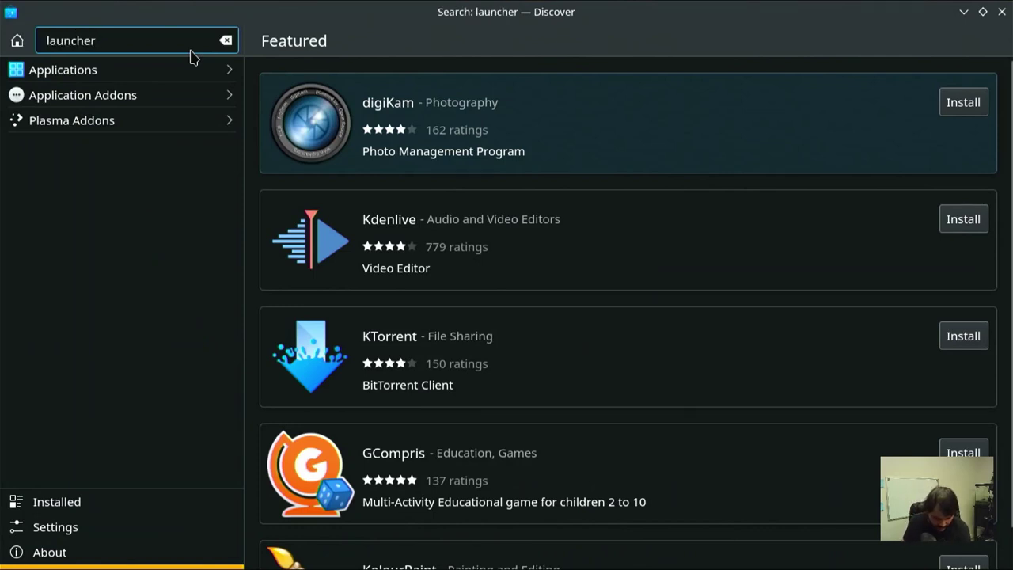
left_click(130, 497)
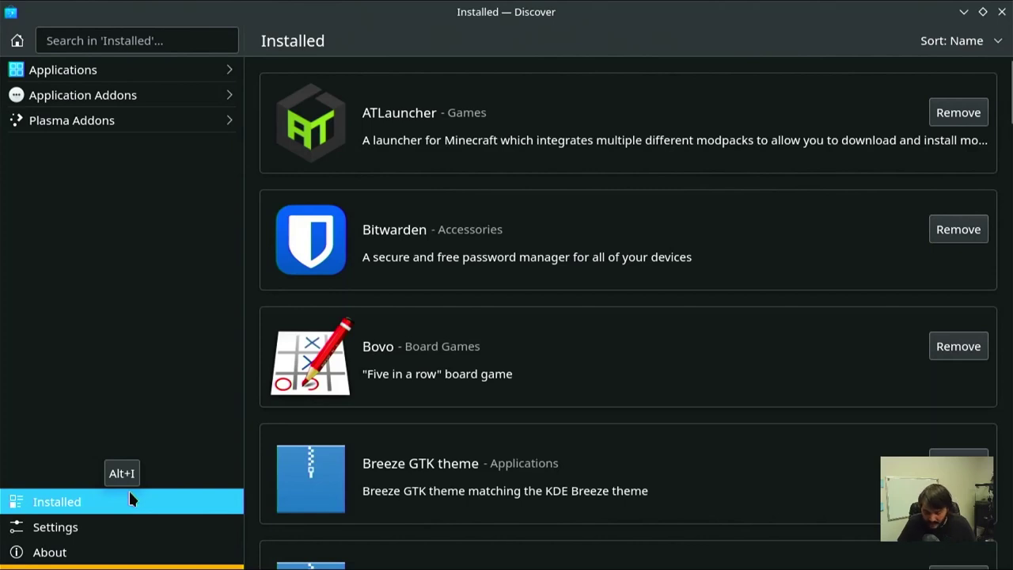
- Remove ATLauncher, Bitwarden, Bovo and KSquares from the installed apps
left_click(963, 113)
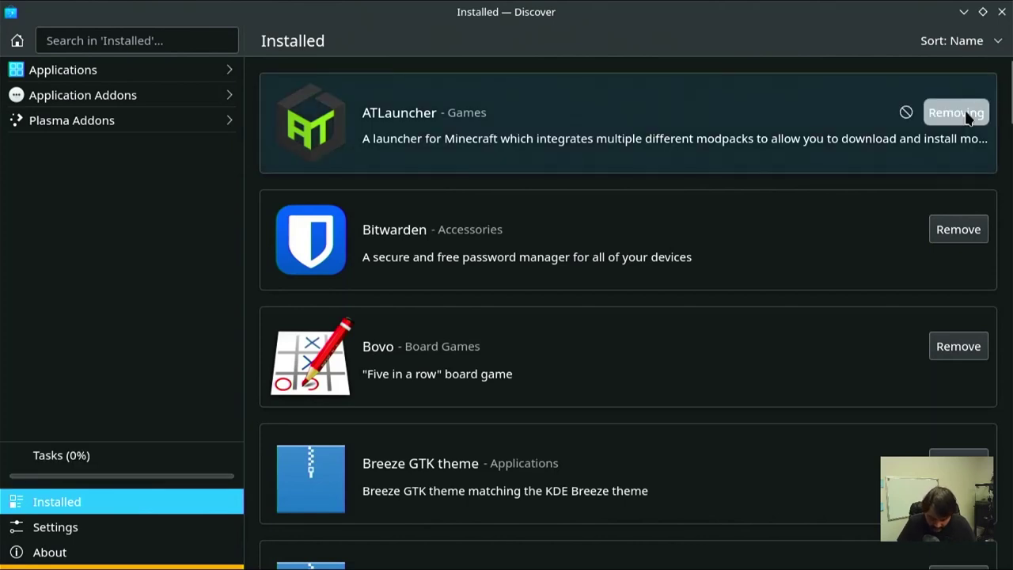
left_click(958, 229)
scroll(871, 301, "down", 5)
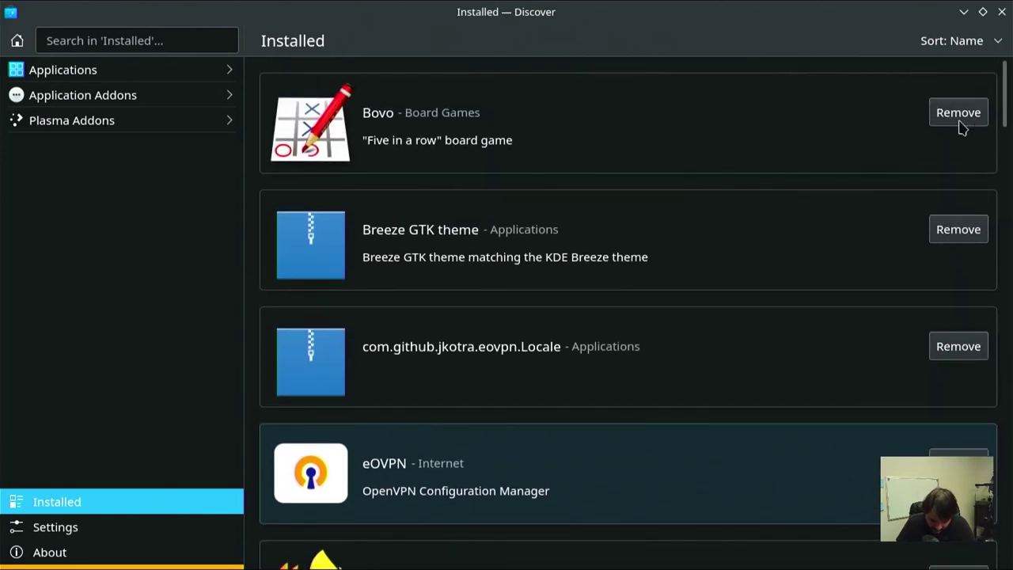
left_click(971, 120)
scroll(863, 294, "down", 5)
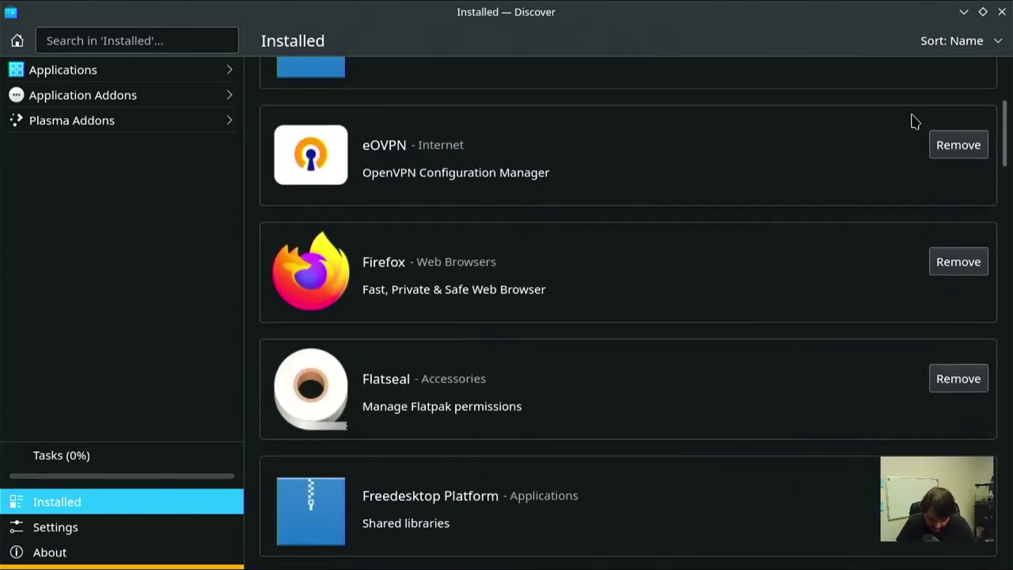
scroll(866, 341, "down", 4)
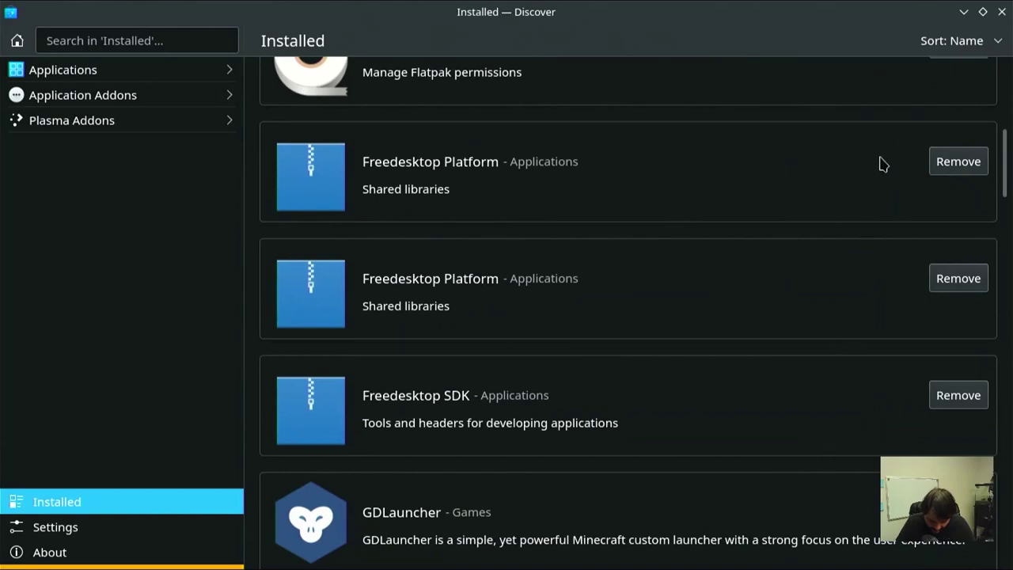
scroll(876, 174, "down", 8)
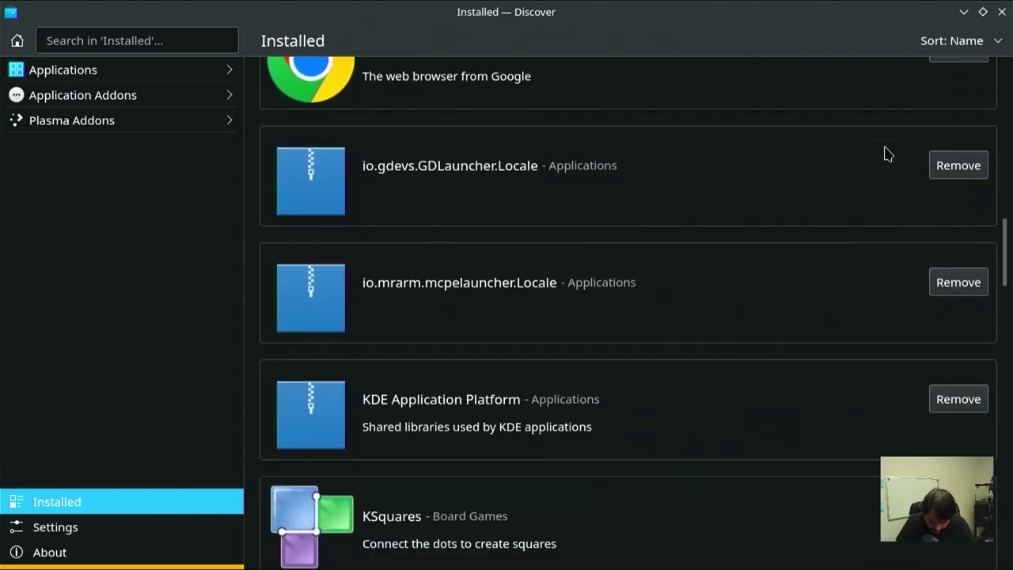
scroll(886, 153, "down", 5)
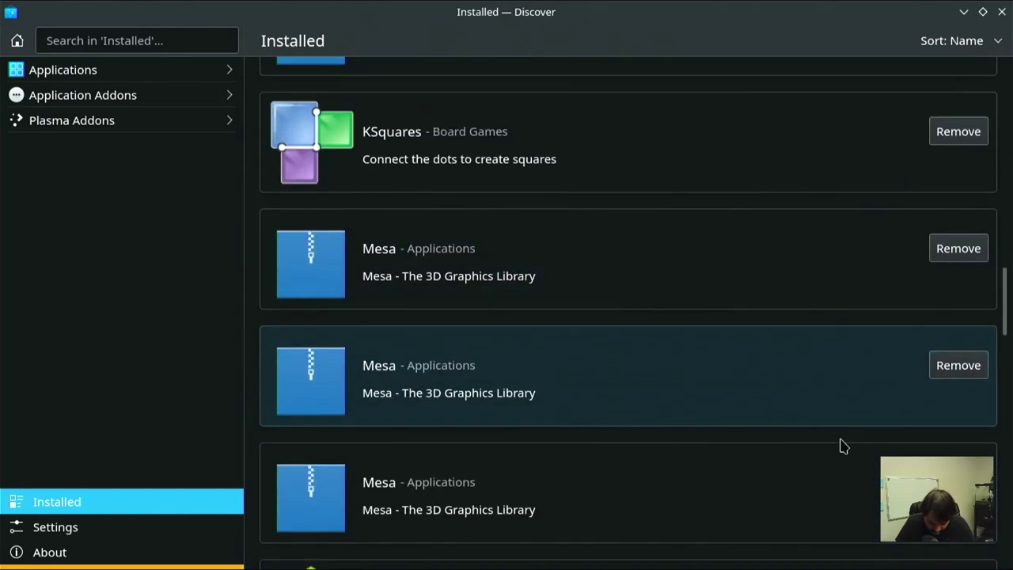
left_click(958, 171)
- Remove Minecraft Bedrock Launcher and PolyMC, then open Plex's details page
scroll(910, 229, "down", 4)
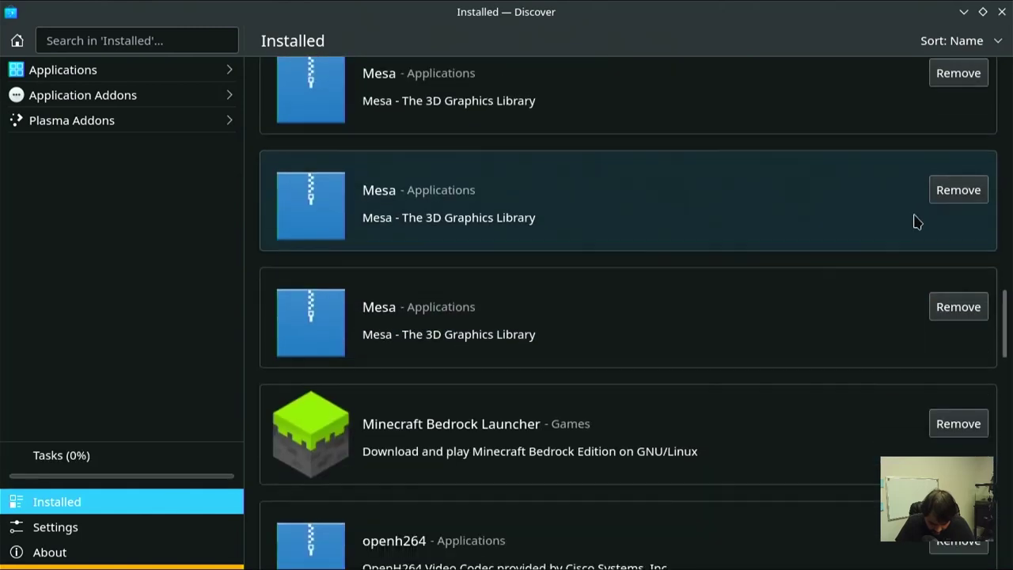
left_click(958, 284)
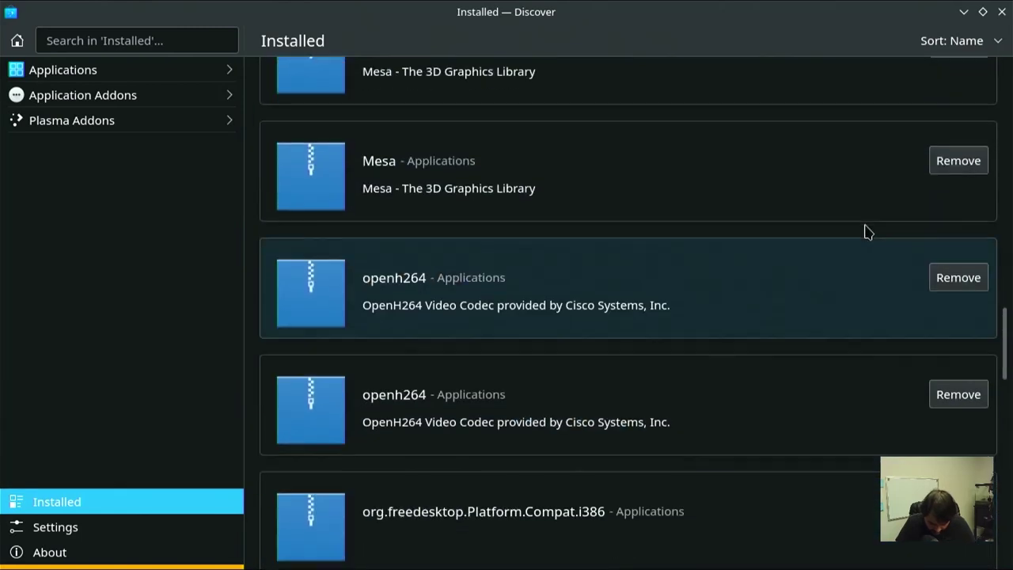
scroll(882, 203, "down", 10)
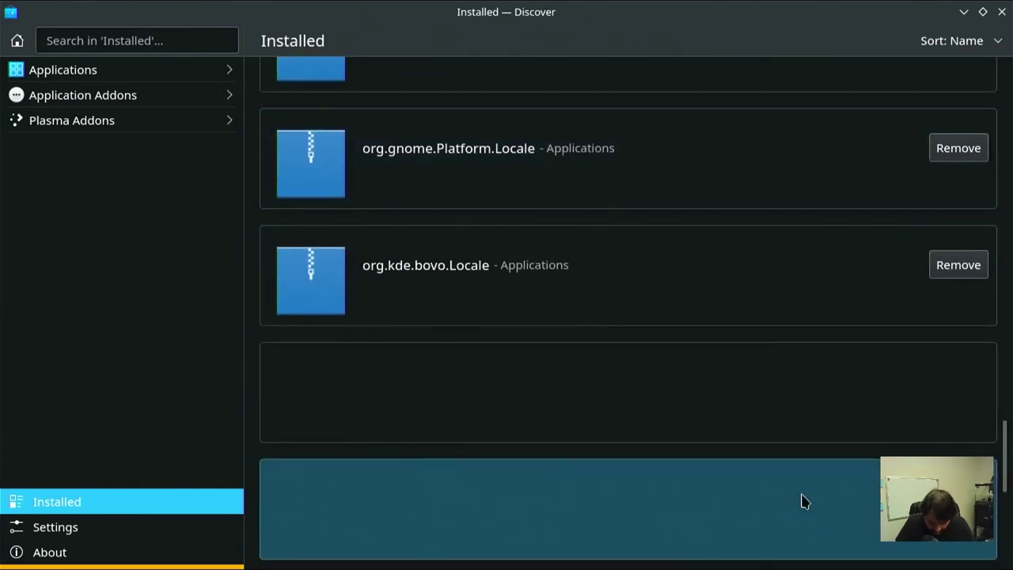
scroll(848, 222, "down", 4)
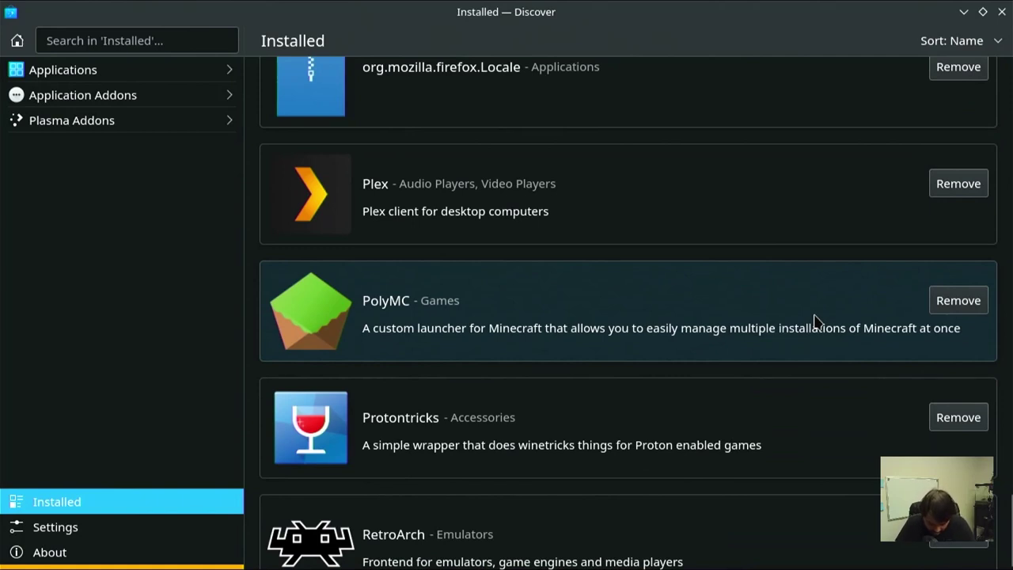
left_click(954, 296)
scroll(850, 434, "down", 2)
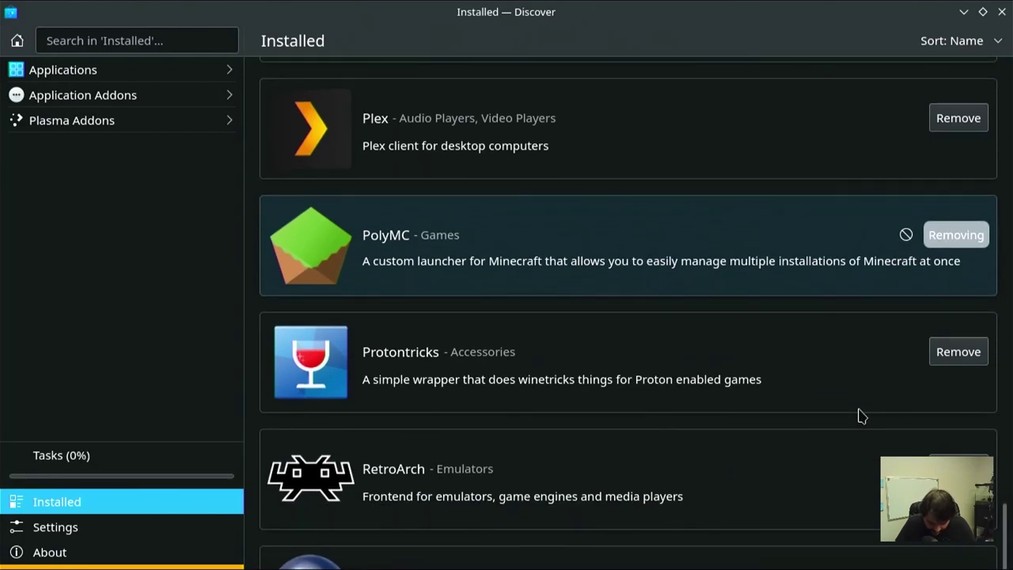
left_click(961, 181)
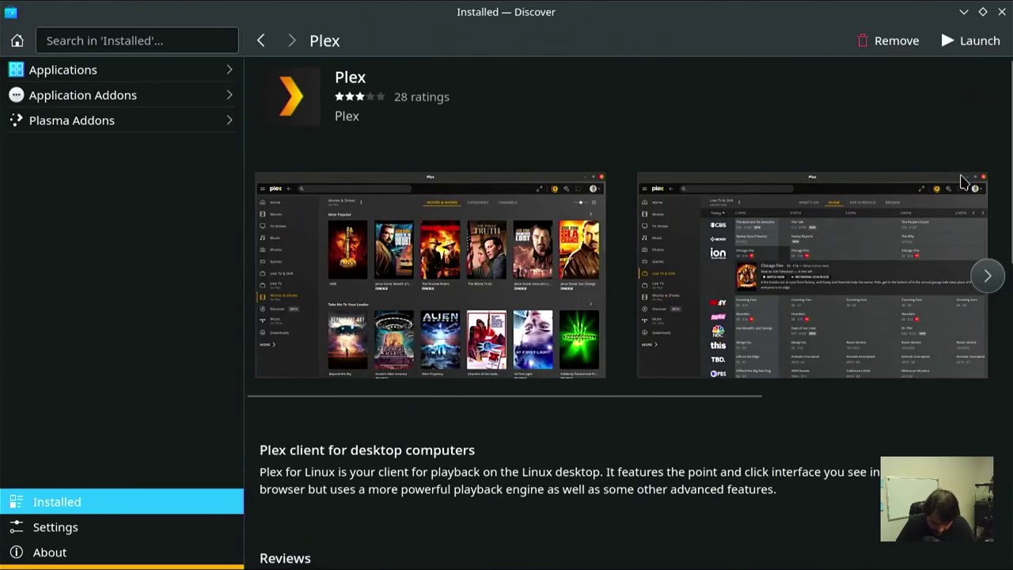
- Remove Plex, return to the Installed list and open the Updates page
left_click(902, 45)
left_click(260, 41)
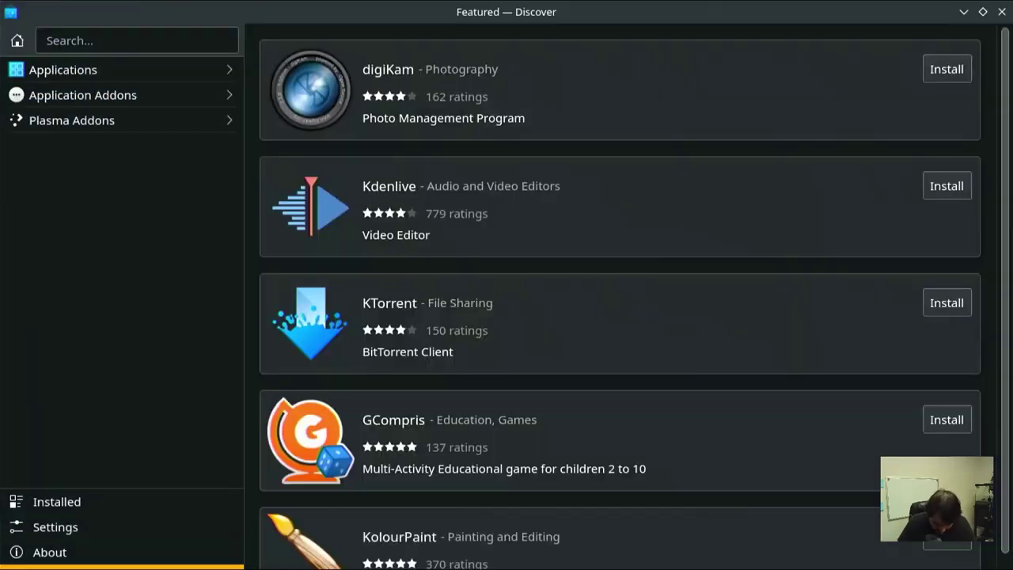
left_click(155, 508)
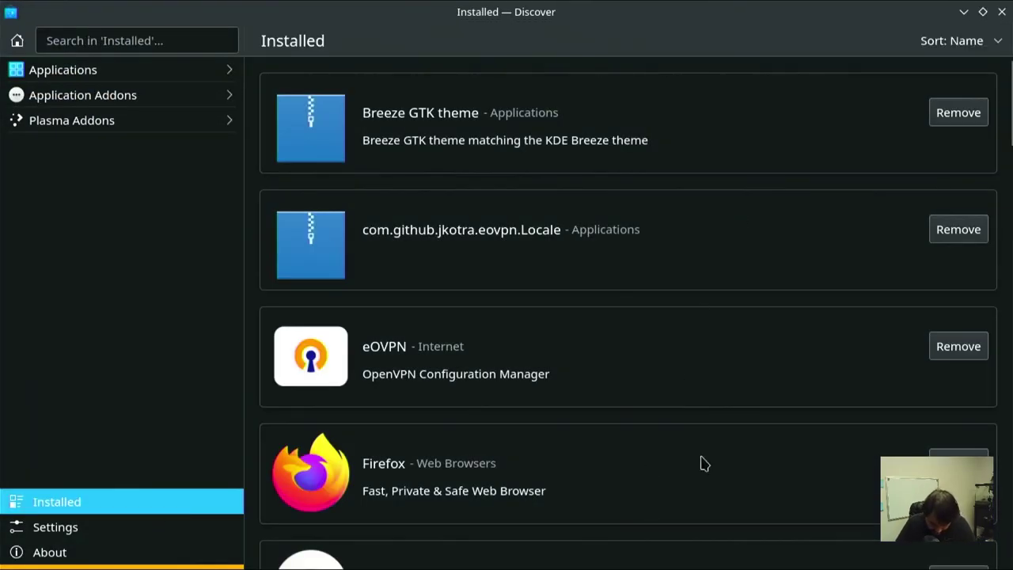
scroll(760, 150, "down", 5)
scroll(759, 150, "down", 20)
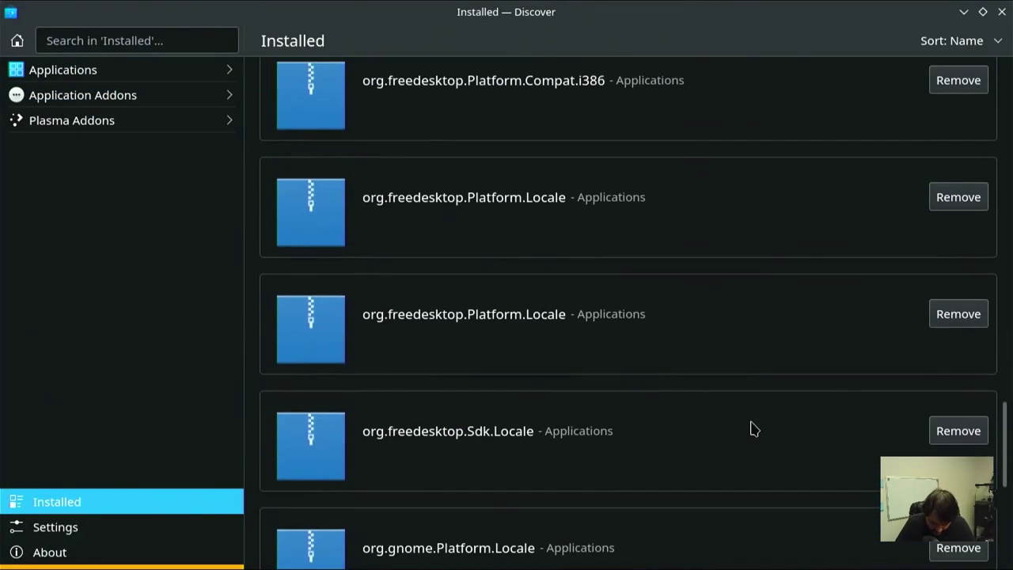
scroll(855, 278, "down", 5)
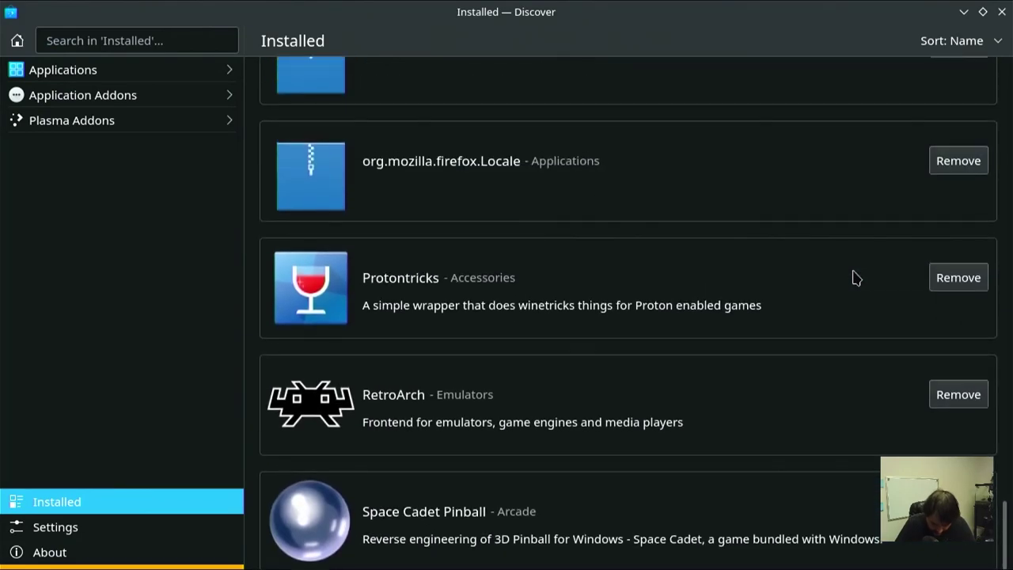
left_click(118, 567)
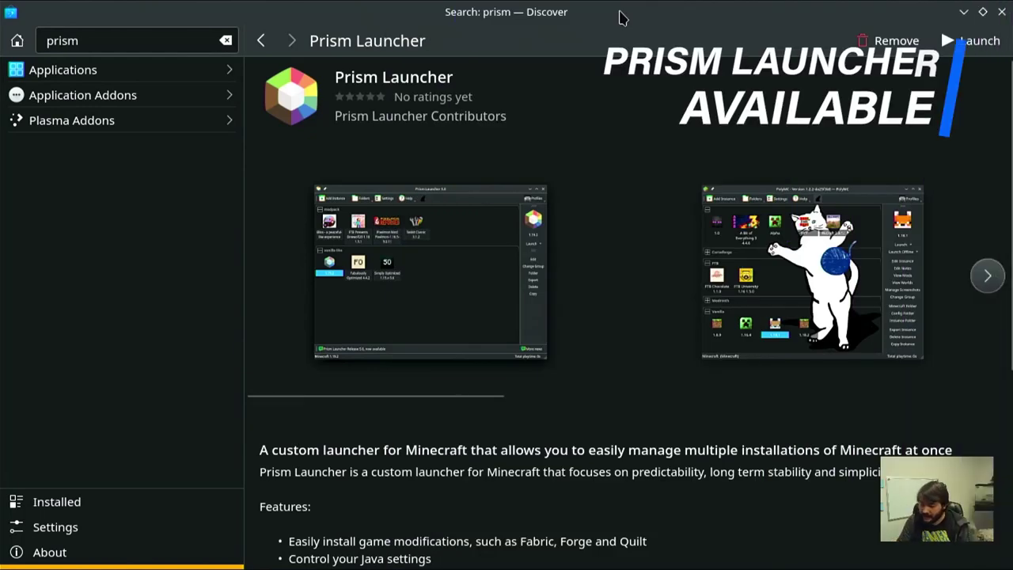
- Launch Prism Launcher from Discover and finish Quick Setup with the starred Java 17
left_click(954, 40)
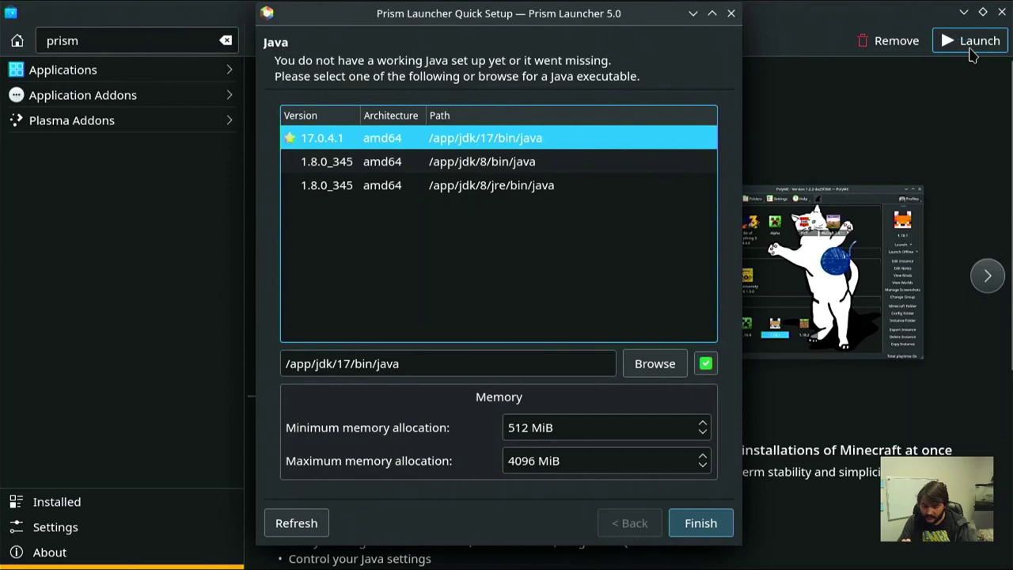
left_click(701, 528)
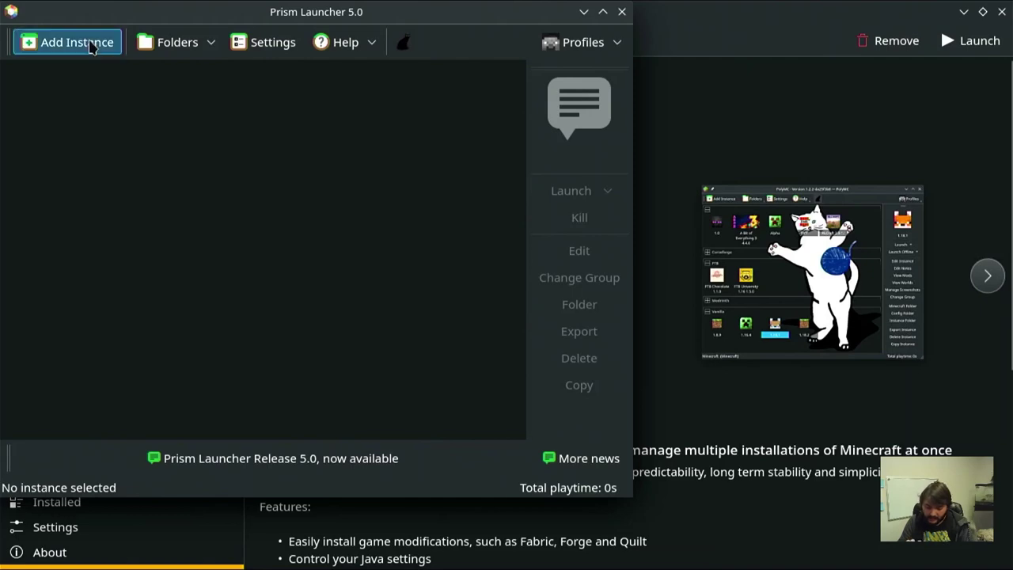
- Create an instance named 'fabric' on Minecraft 1.19.2 with the Fabric mod loader
left_click(89, 42)
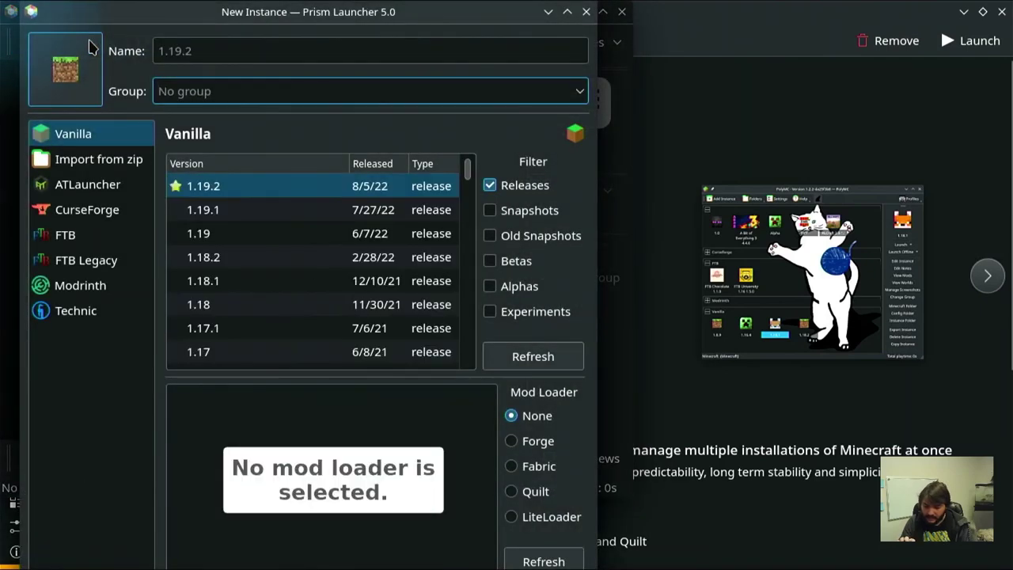
left_click(414, 50)
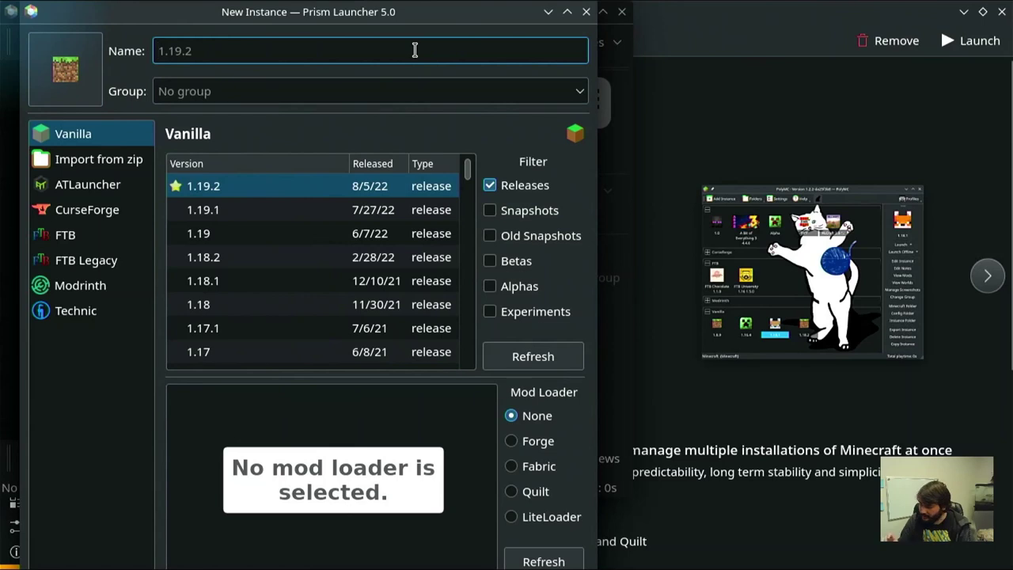
type("fabric")
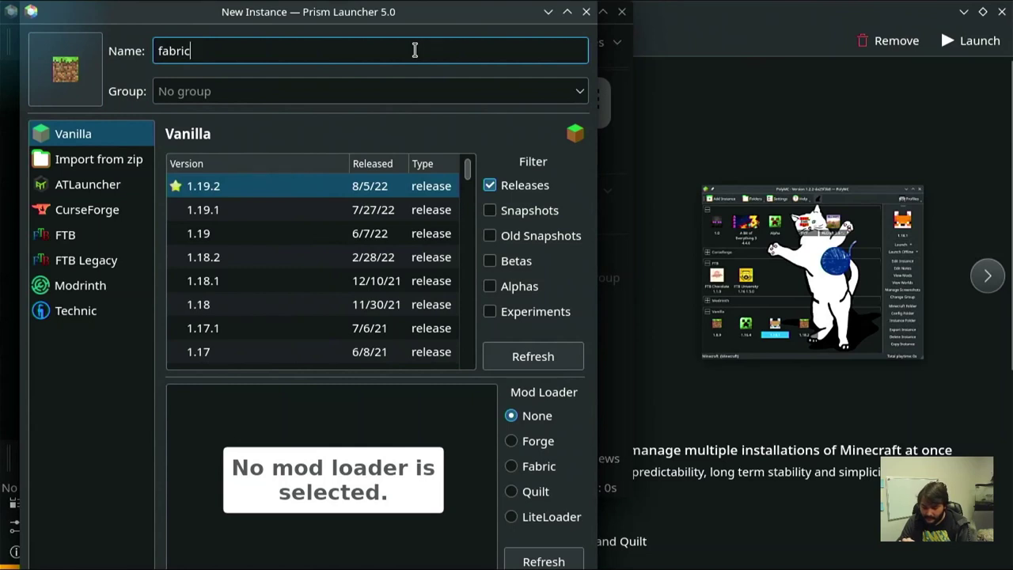
left_click(512, 466)
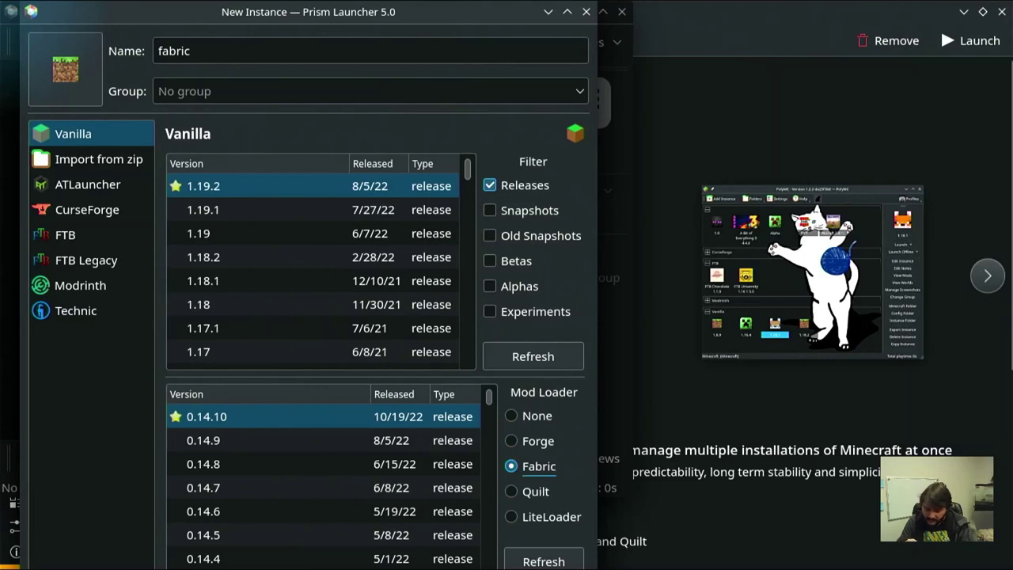
key("Return")
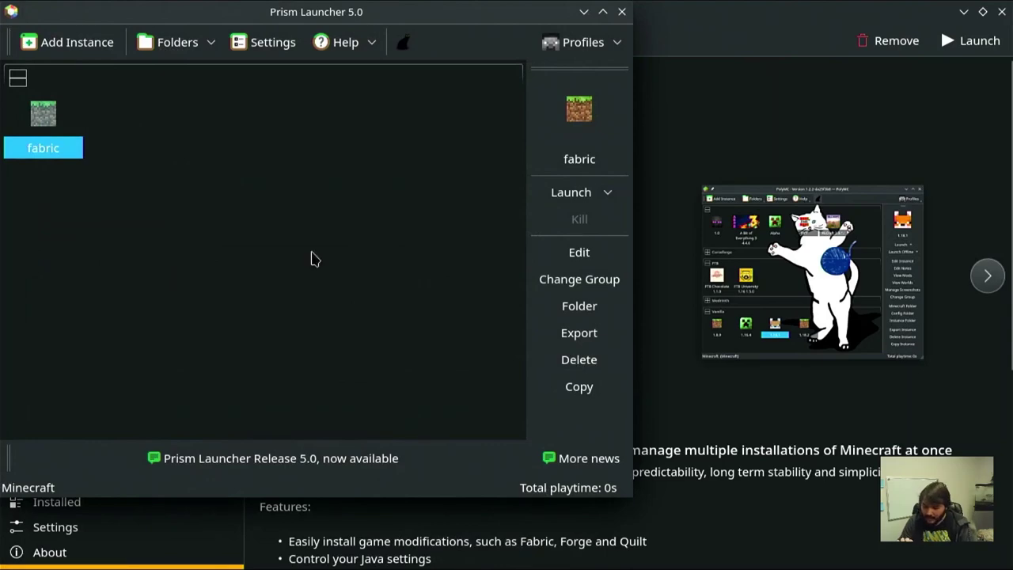
- Open the fabric instance's mod downloader and search for 'midnight'
left_click(580, 253)
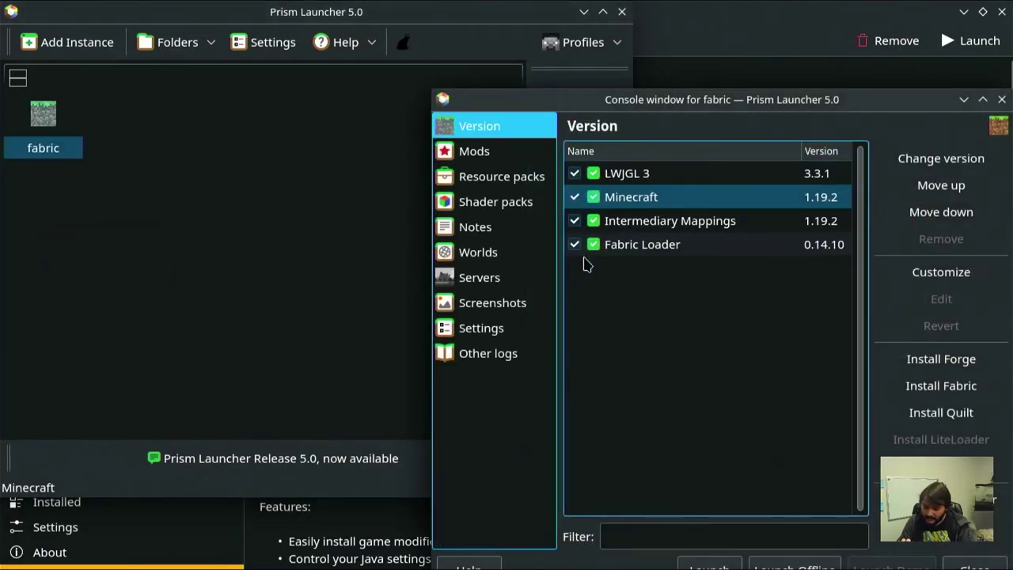
left_click(504, 152)
left_click(948, 159)
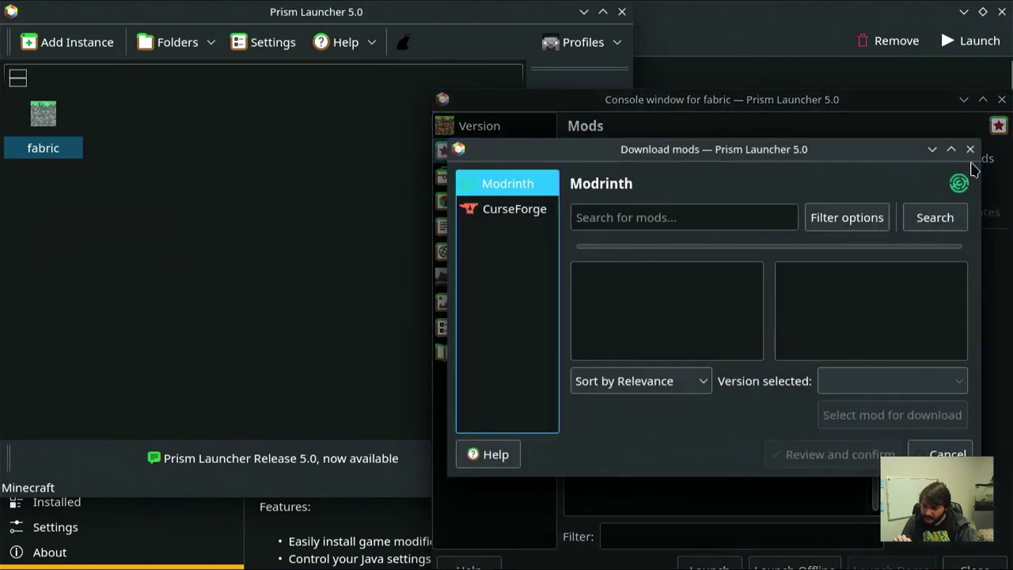
left_click(737, 213)
type("midnight")
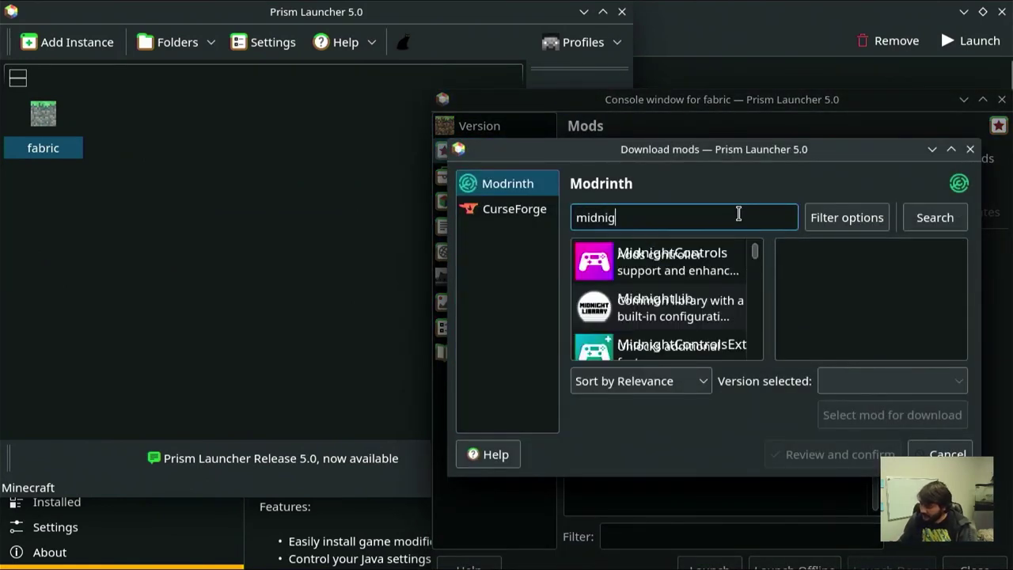
- Mark MidnightControls, MidnightLib and MidnightControlsExtra for download
left_click(698, 267)
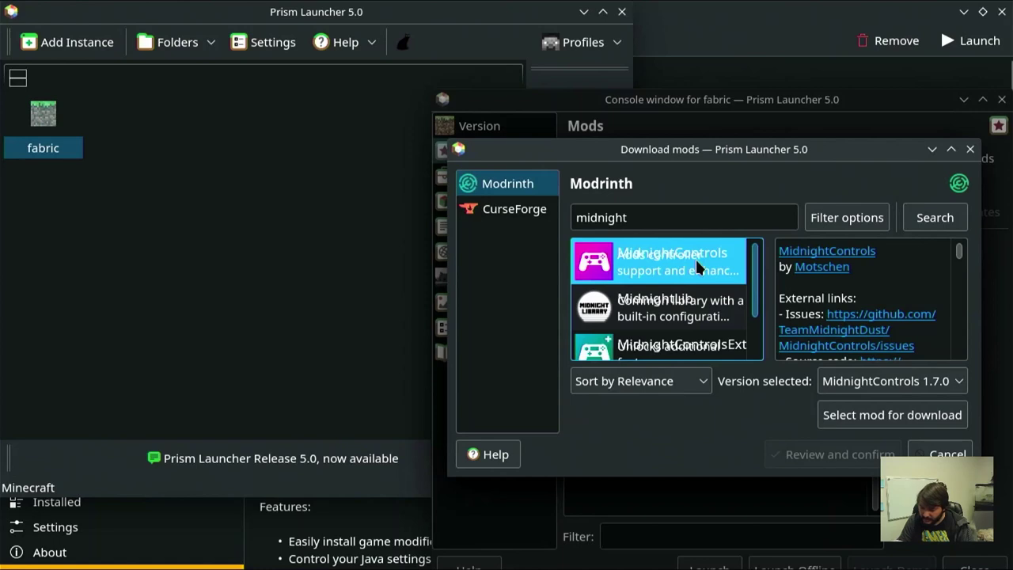
double_click(698, 267)
left_click(699, 296)
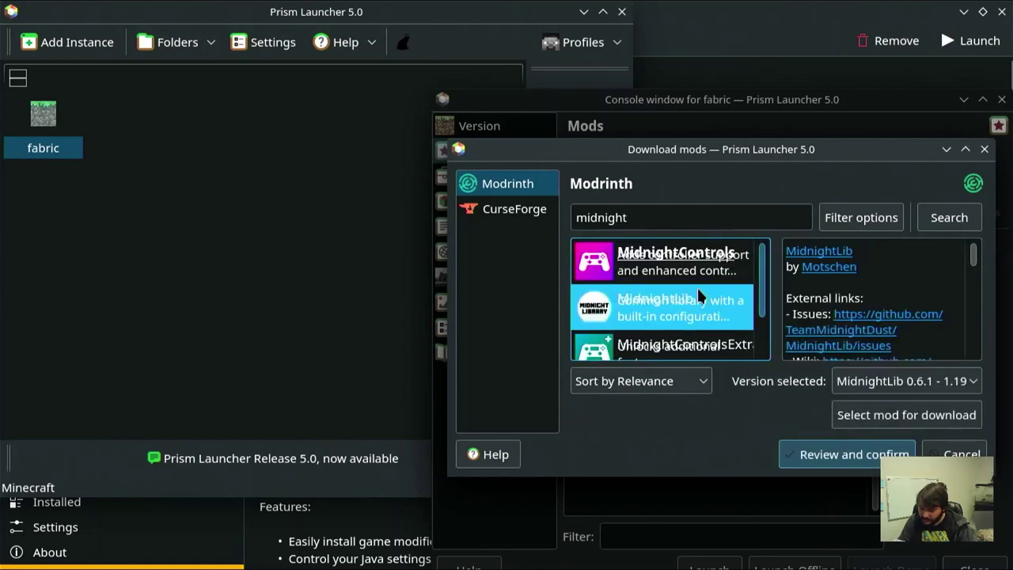
left_click(844, 420)
left_click(689, 348)
scroll(689, 350, "down", 1)
left_click(881, 420)
- Replace the mod search with 'xaero'
left_click(728, 216)
key("BackSpace")
key("BackSpace")
key("BackSpace")
key("BackSpace")
key("BackSpace")
key("BackSpace")
key("BackSpace")
key("BackSpace")
type("xaero")
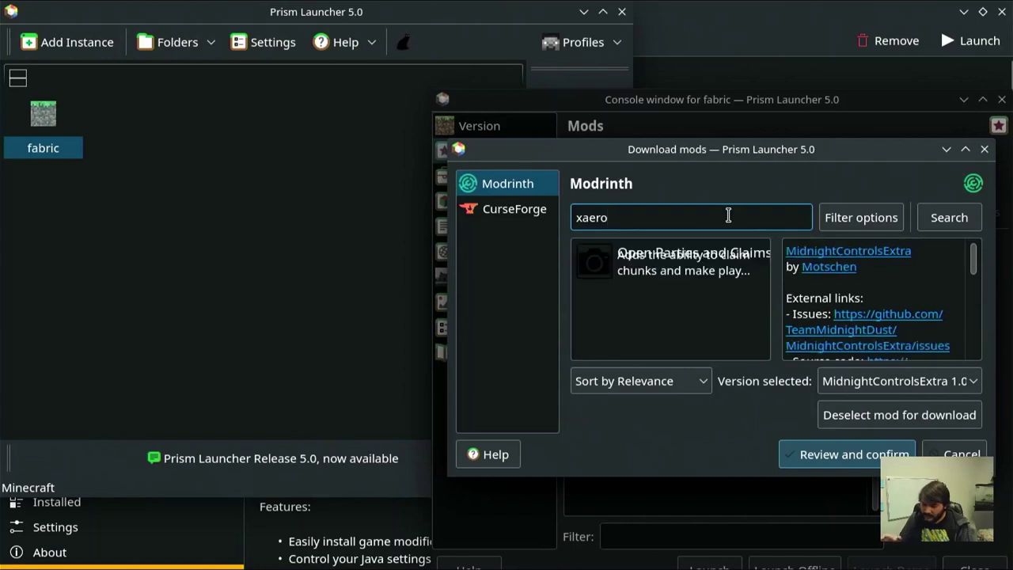
- From CurseForge, mark Xaero's Minimap and Xaero's World Map, then confirm all five mods
left_click(526, 213)
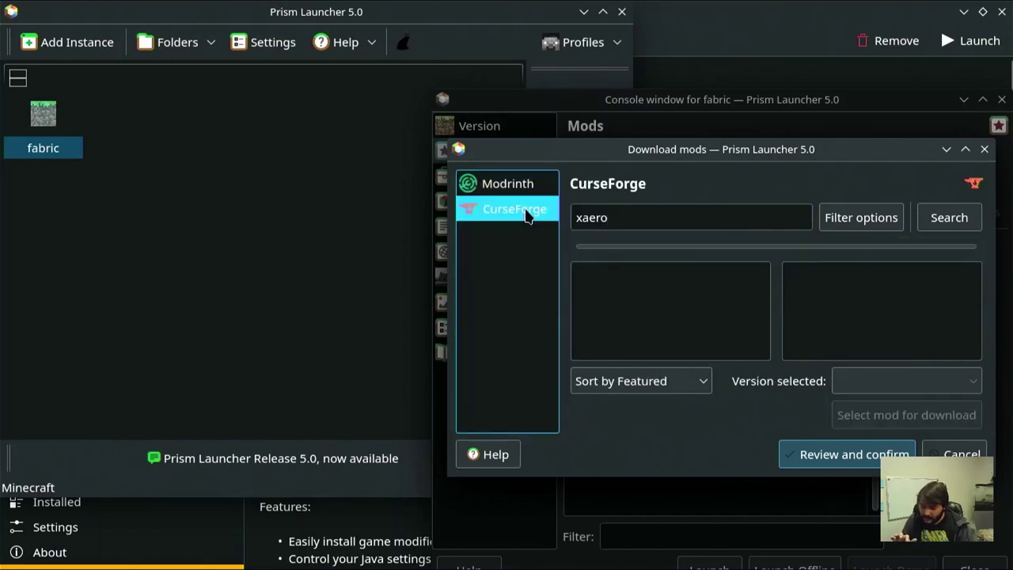
left_click(719, 271)
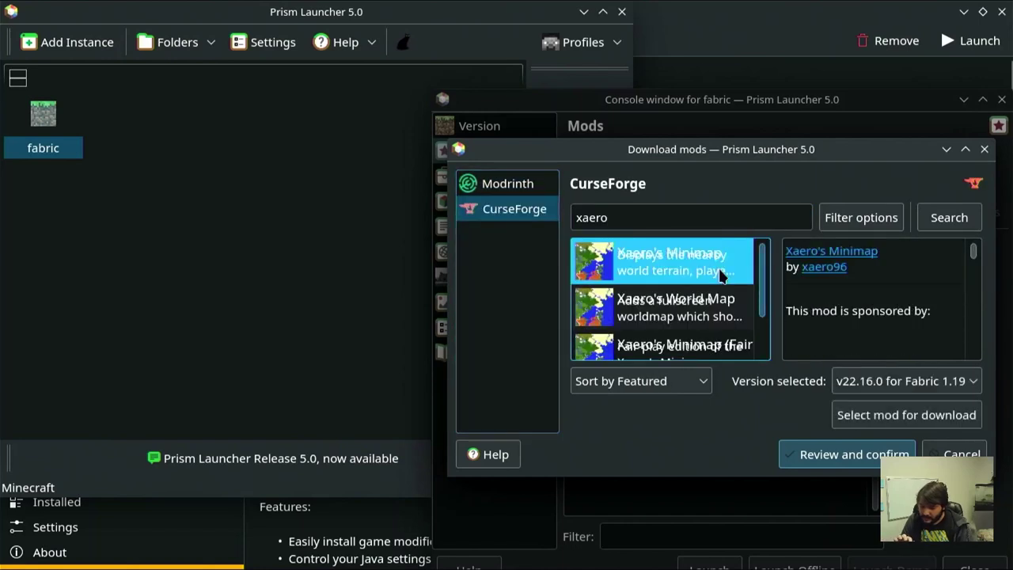
left_click_drag(445, 473, 198, 551)
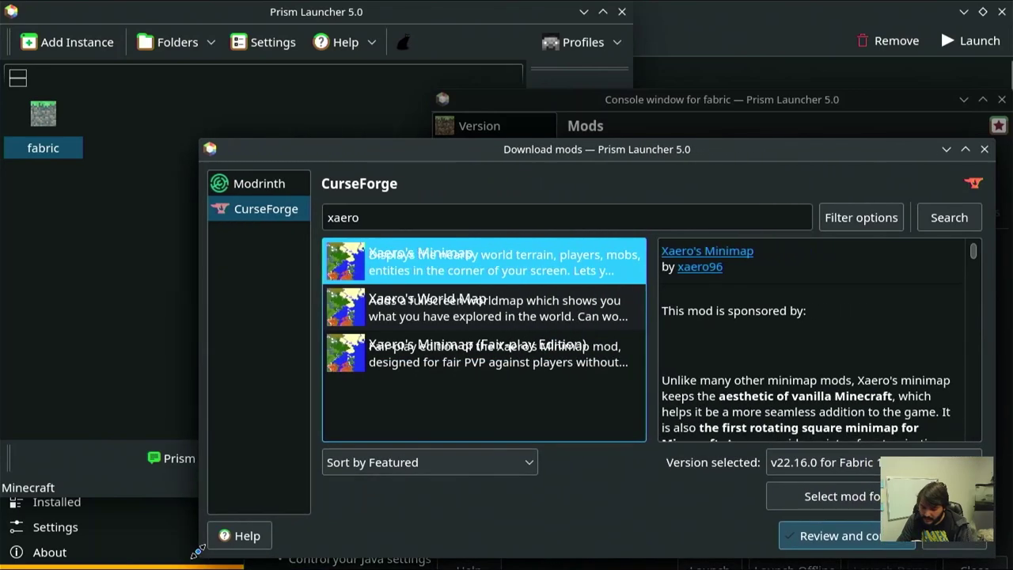
left_click(593, 296)
left_click(565, 272)
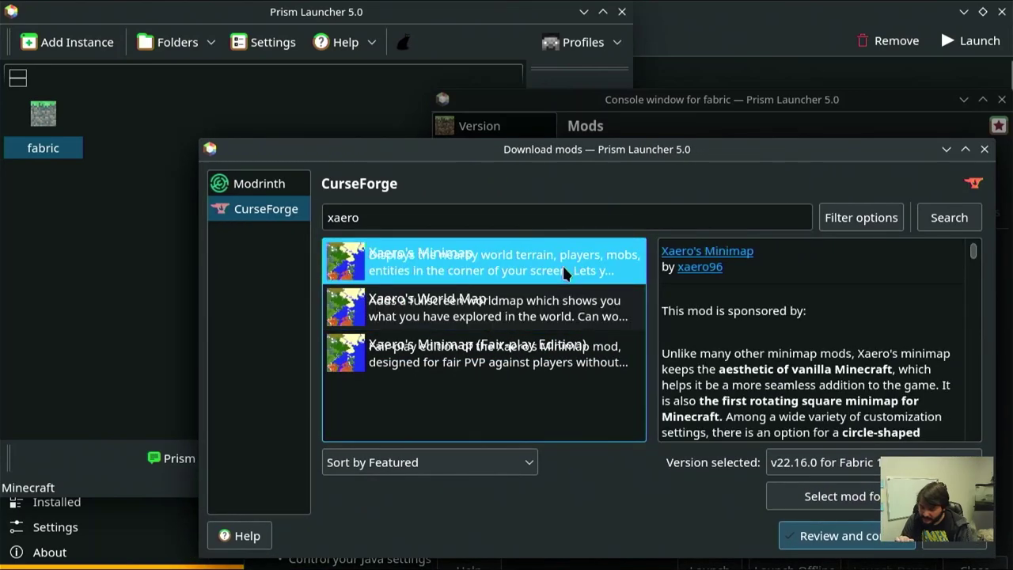
left_click(873, 507)
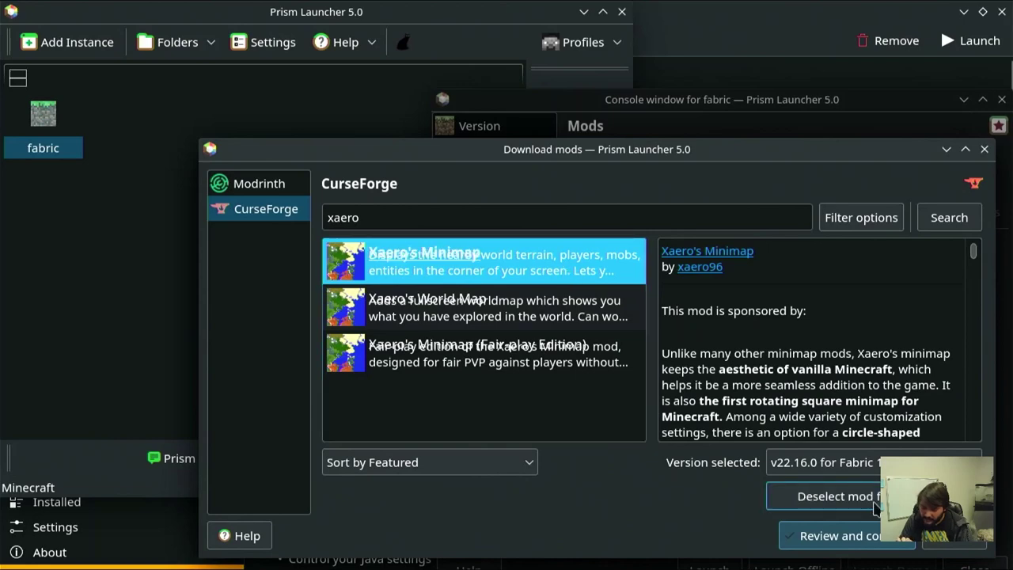
left_click(585, 302)
left_click(861, 504)
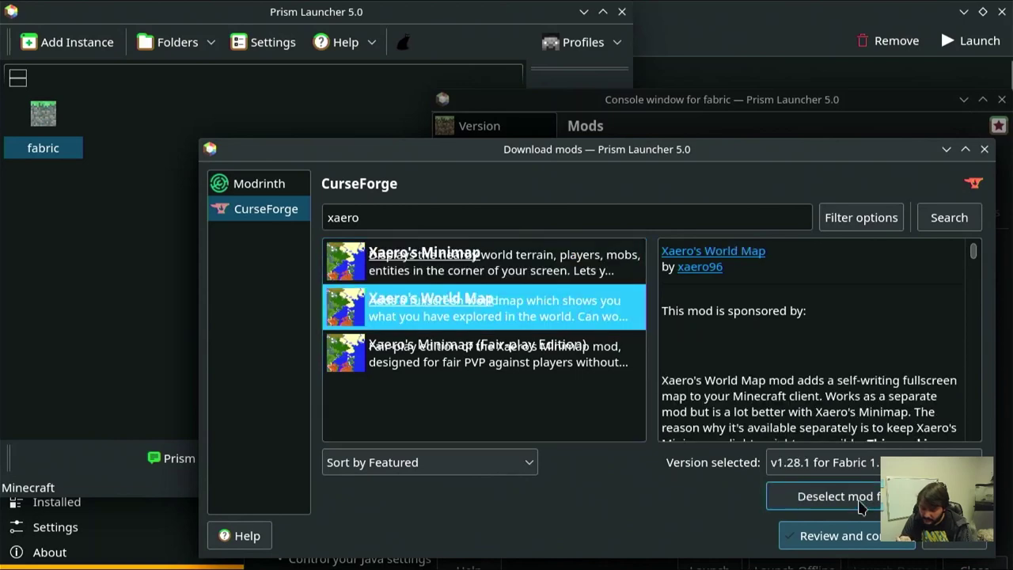
left_click(850, 535)
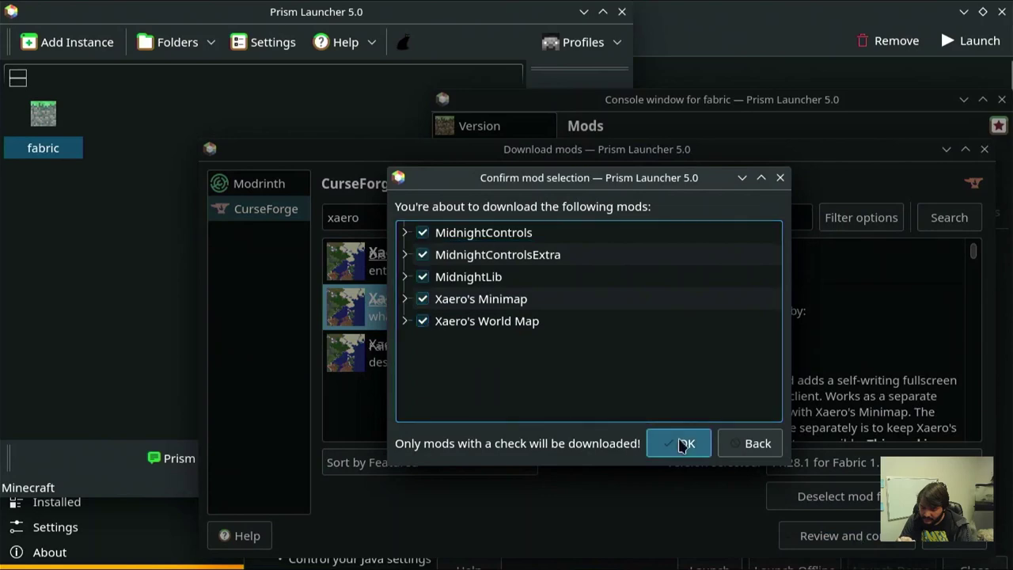
left_click(679, 442)
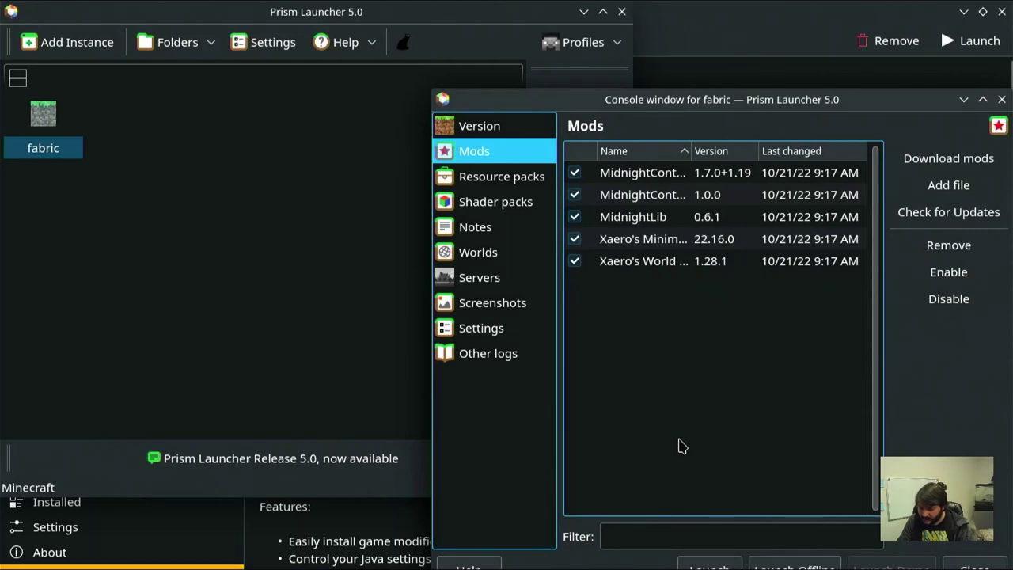
- Download Fabric API 0.64.0+1.19.2 into the fabric instance and close the instance window
left_click(953, 159)
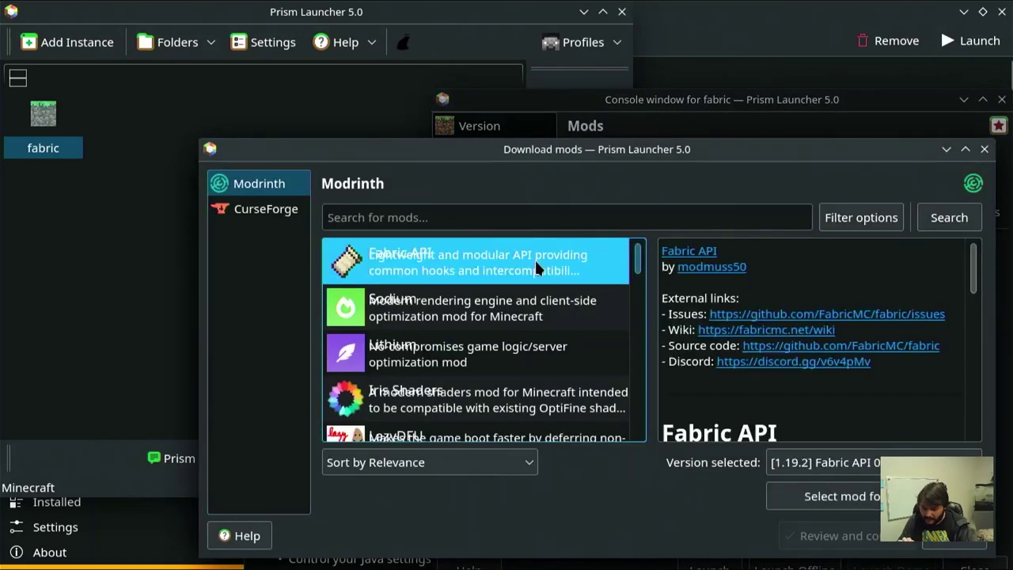
left_click(841, 496)
left_click(866, 538)
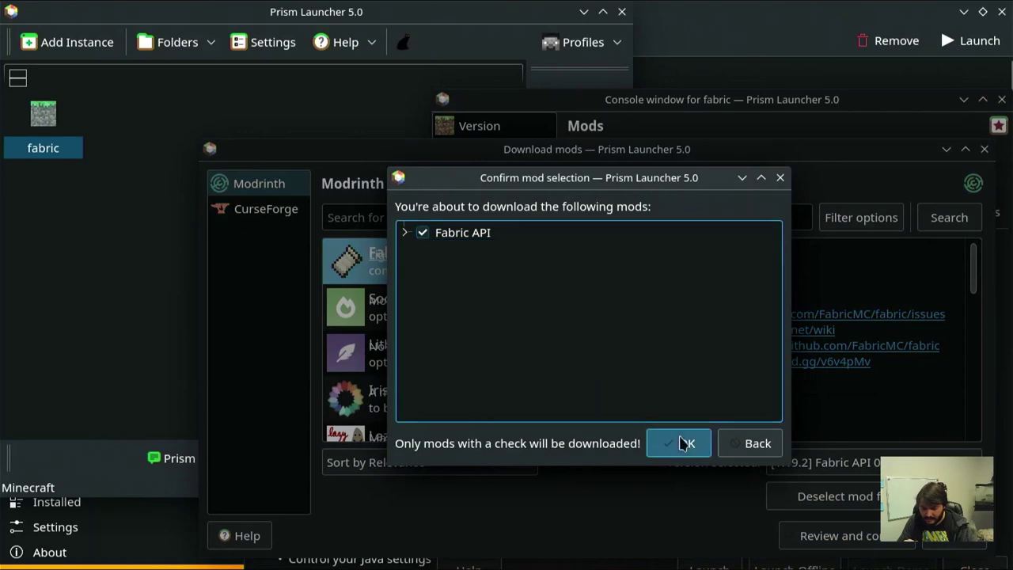
left_click(684, 443)
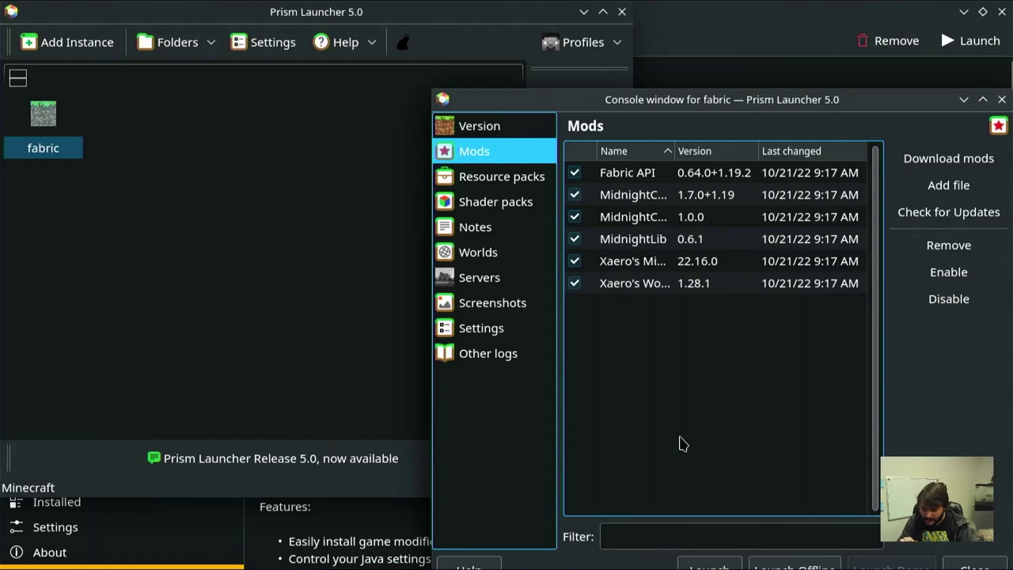
key("Escape")
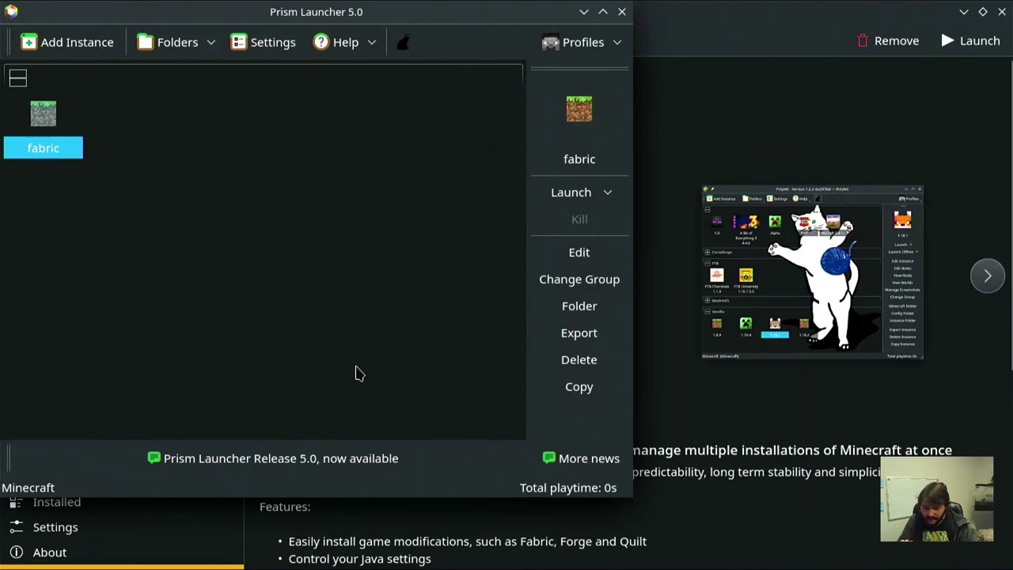
left_click(604, 14)
- Close Prism Launcher and Discover, then start the Steam desktop client
left_click(1004, 10)
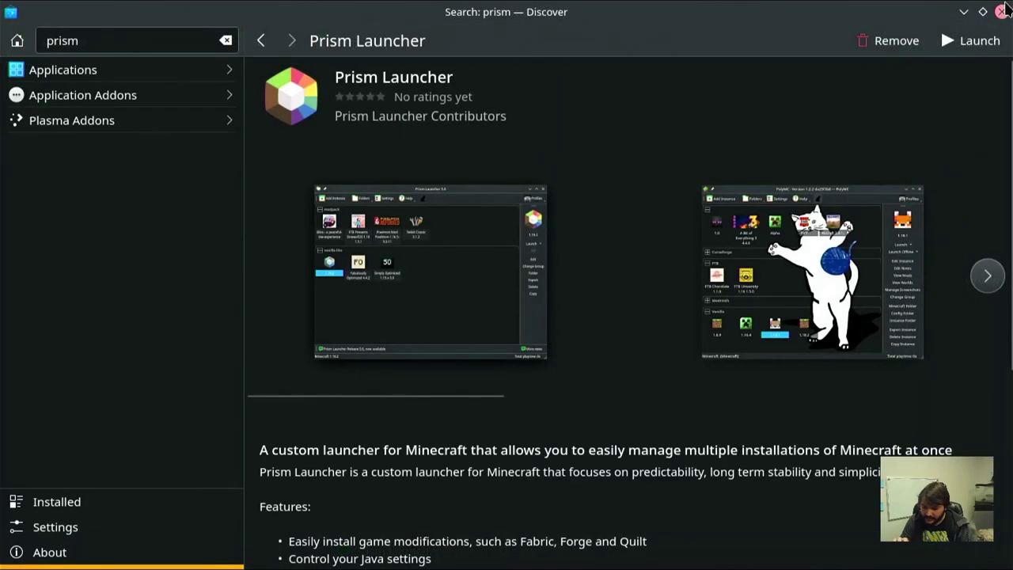
left_click(1002, 11)
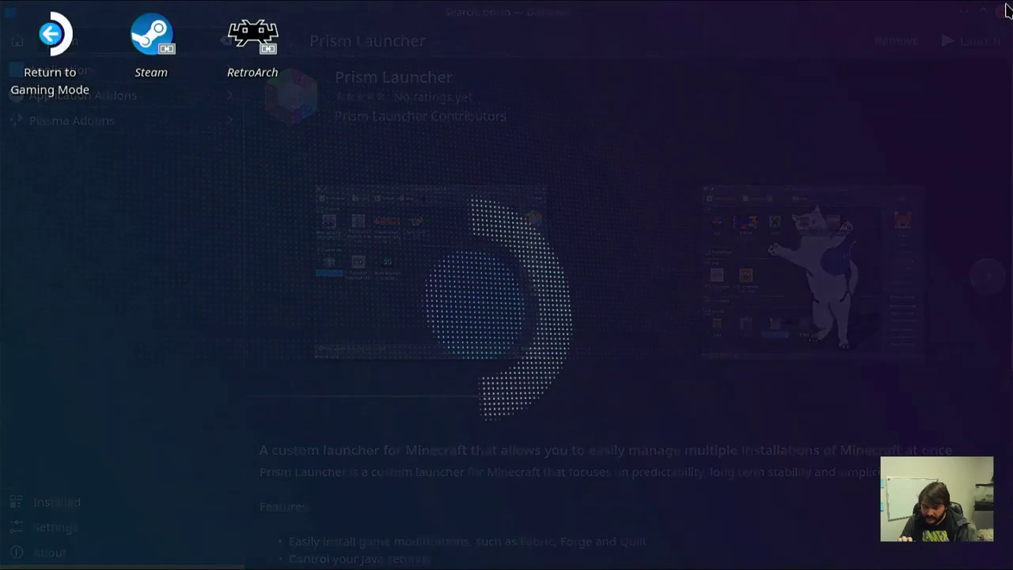
double_click(152, 39)
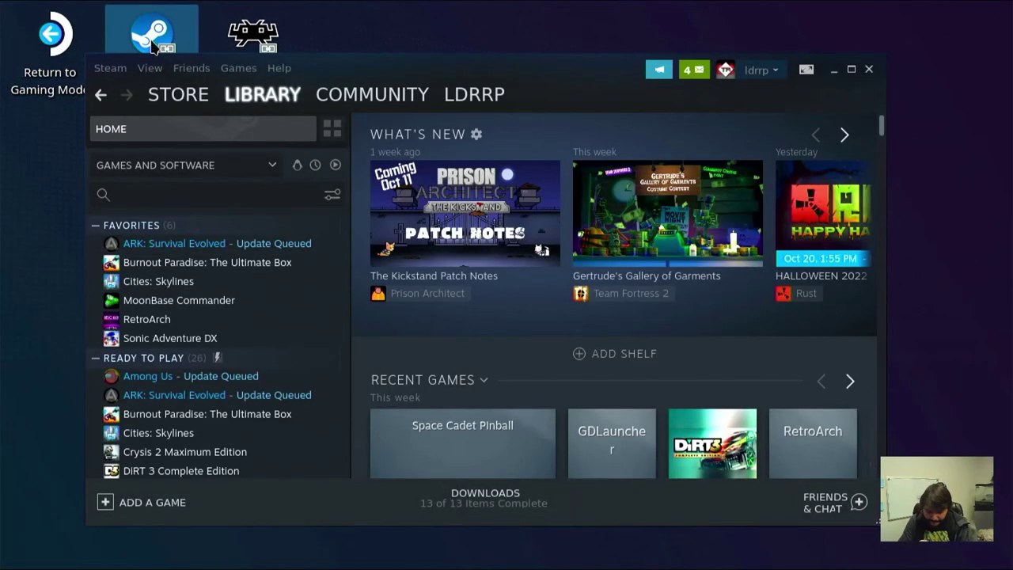
- Add Prism Launcher to the Steam library as a non-Steam game
left_click(162, 501)
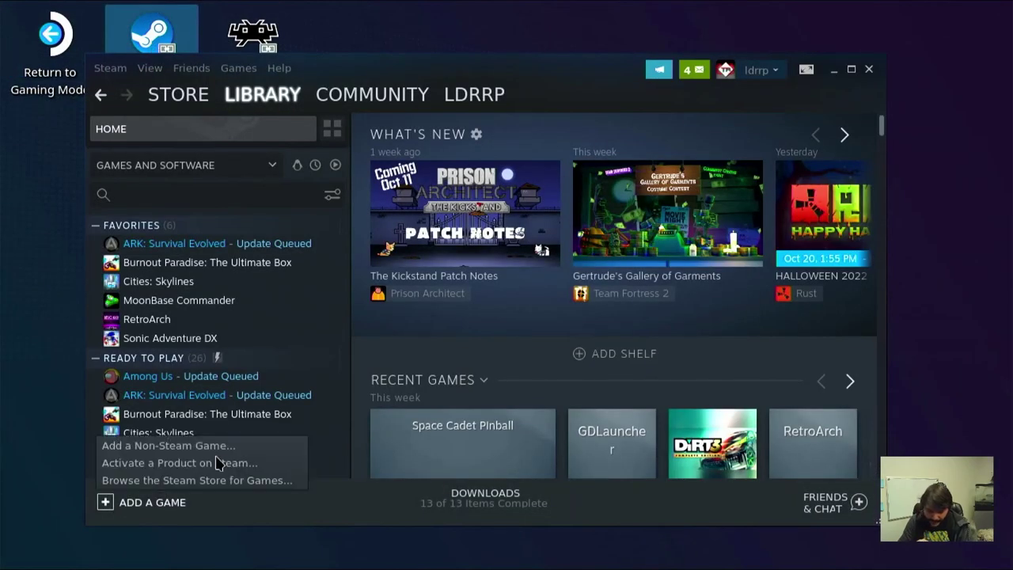
left_click(216, 462)
left_click(655, 456)
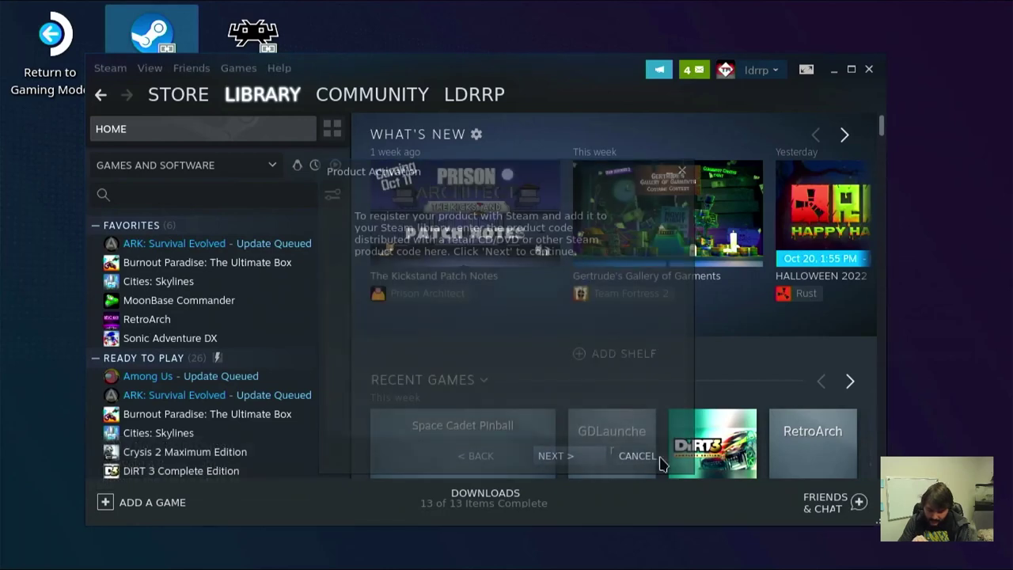
left_click(174, 502)
left_click(216, 447)
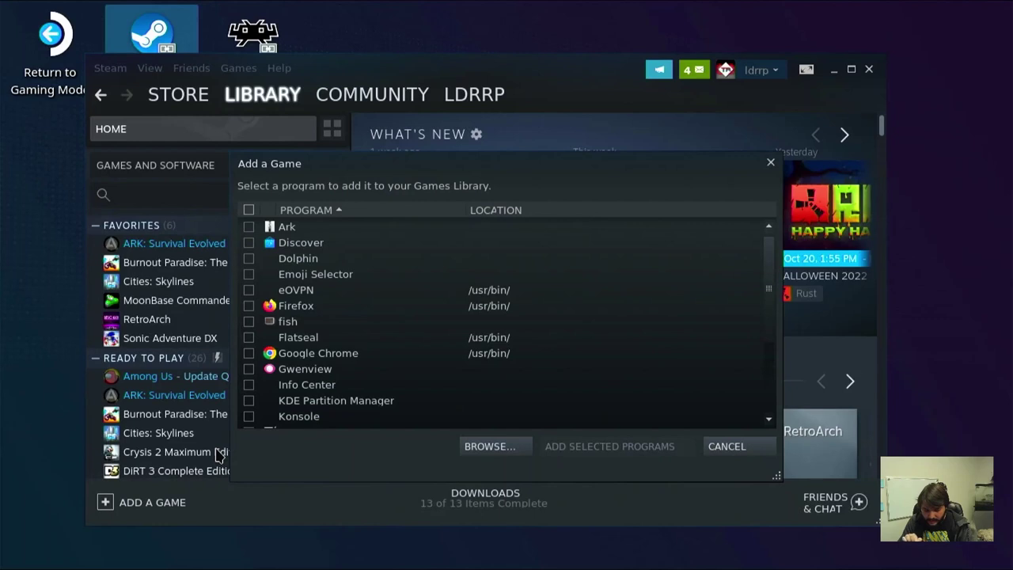
scroll(769, 317, "down", 3)
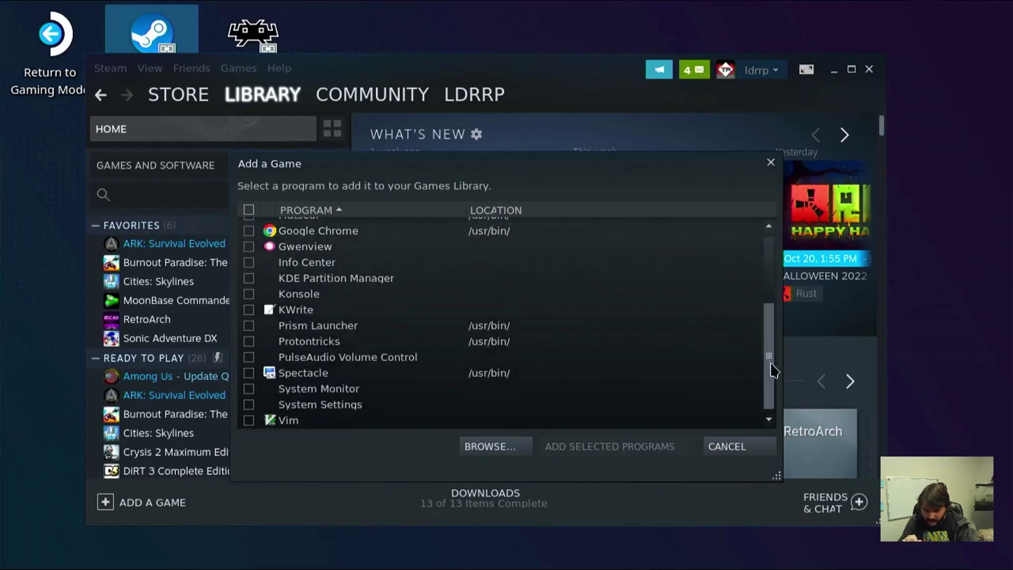
left_click(241, 329)
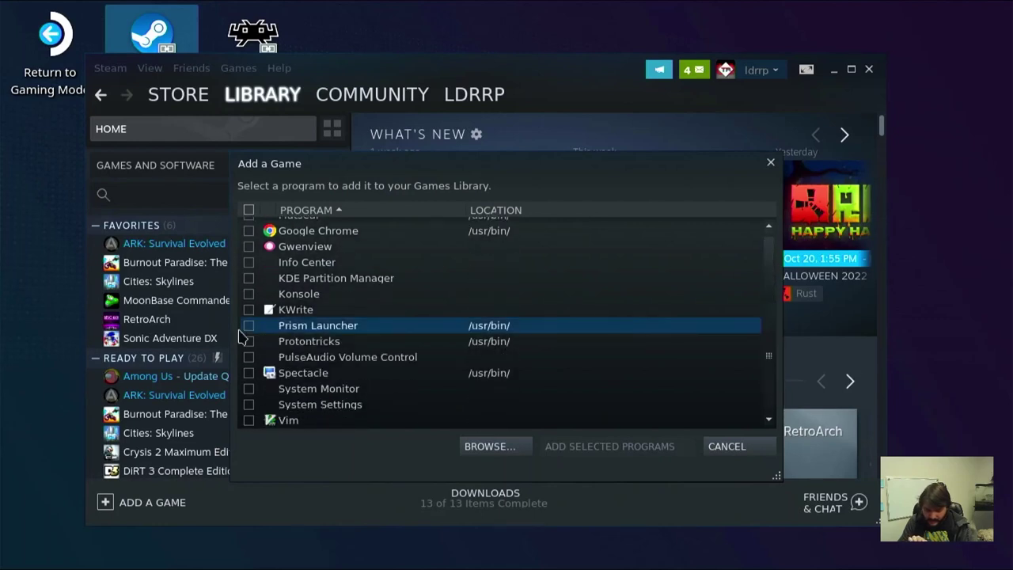
left_click(248, 326)
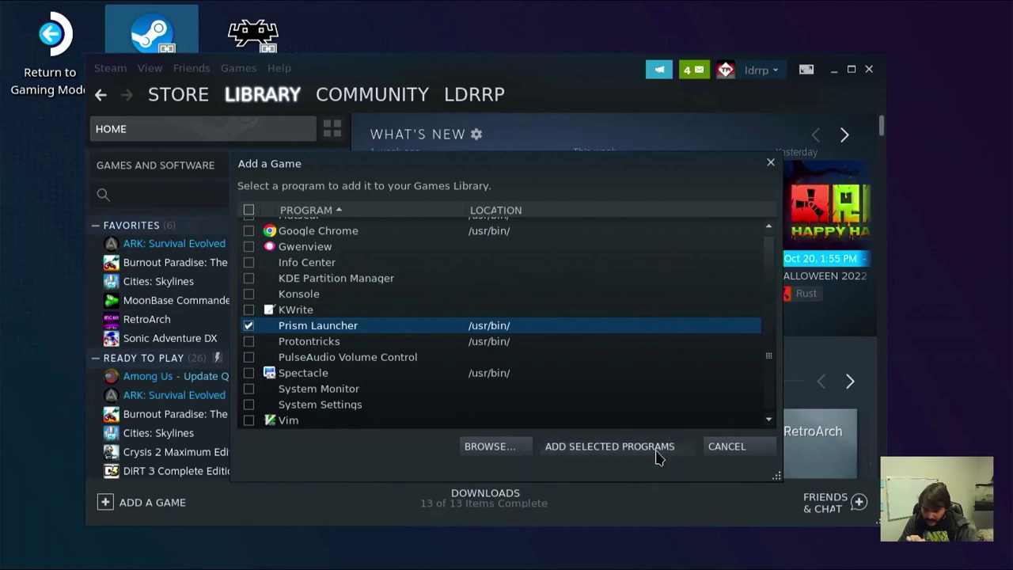
left_click(655, 447)
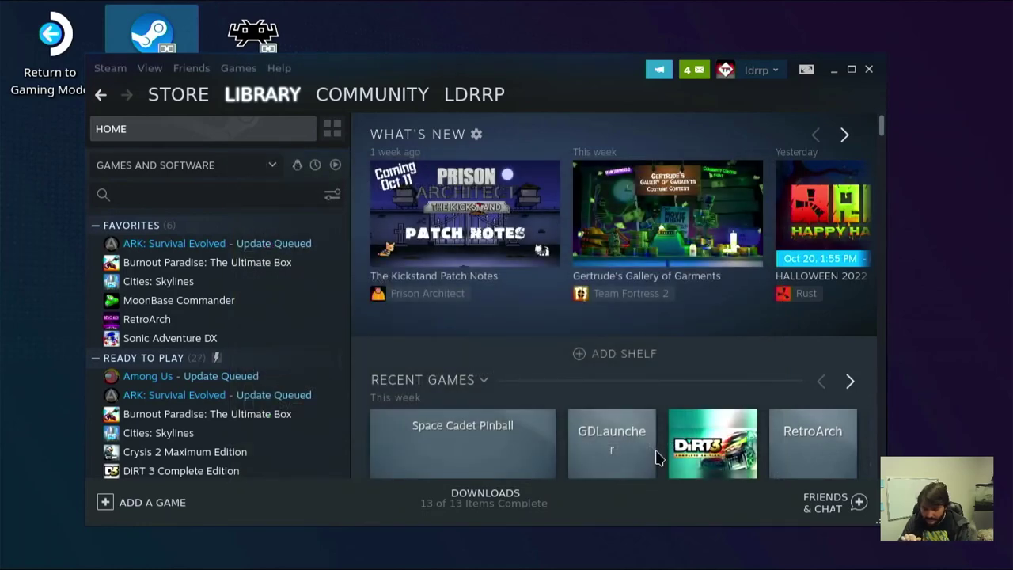
- Search the Steam library for 'pris' and open Prism Launcher's game page and gear menu
left_click(849, 381)
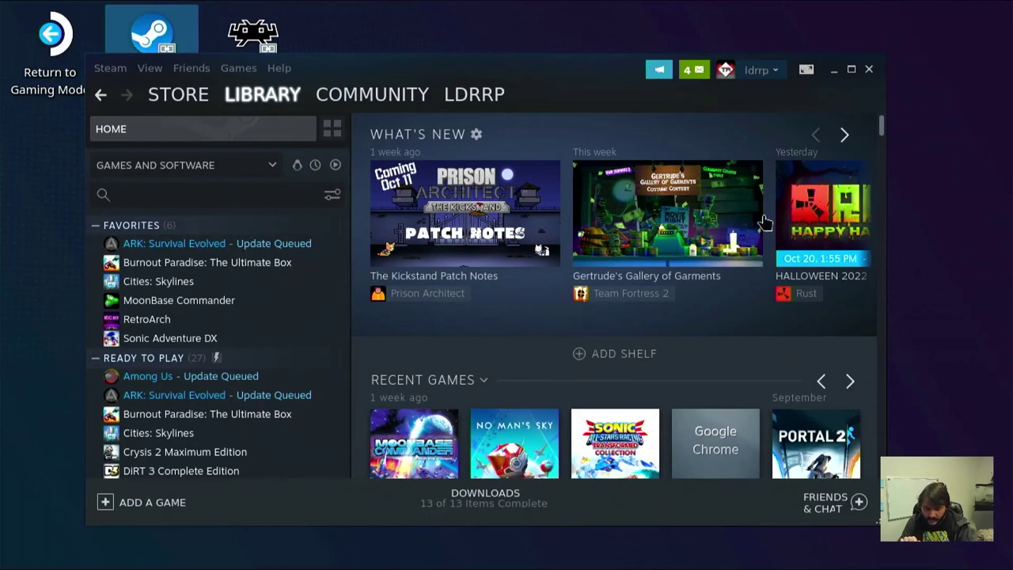
scroll(342, 317, "down", 10)
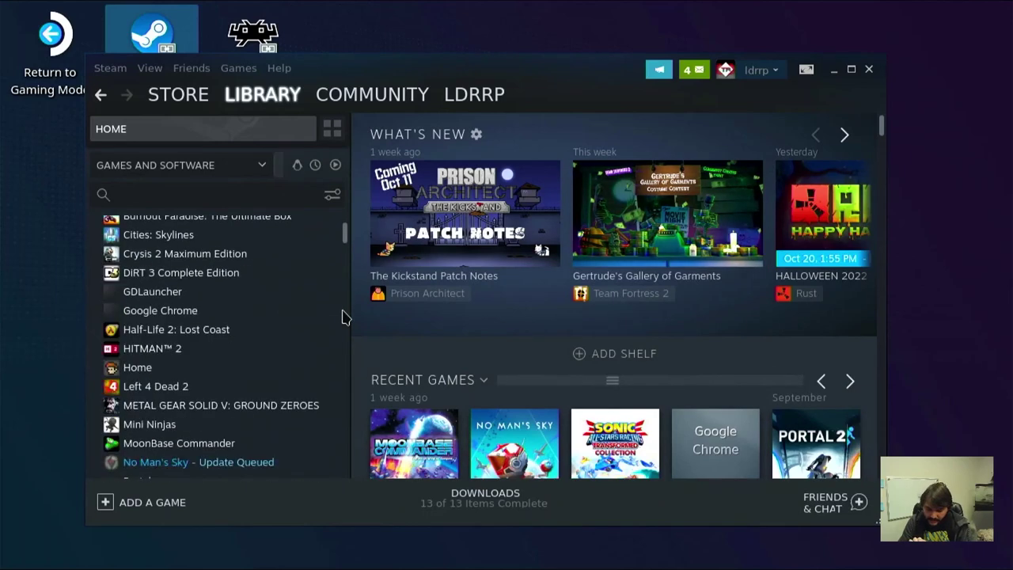
scroll(344, 380, "down", 15)
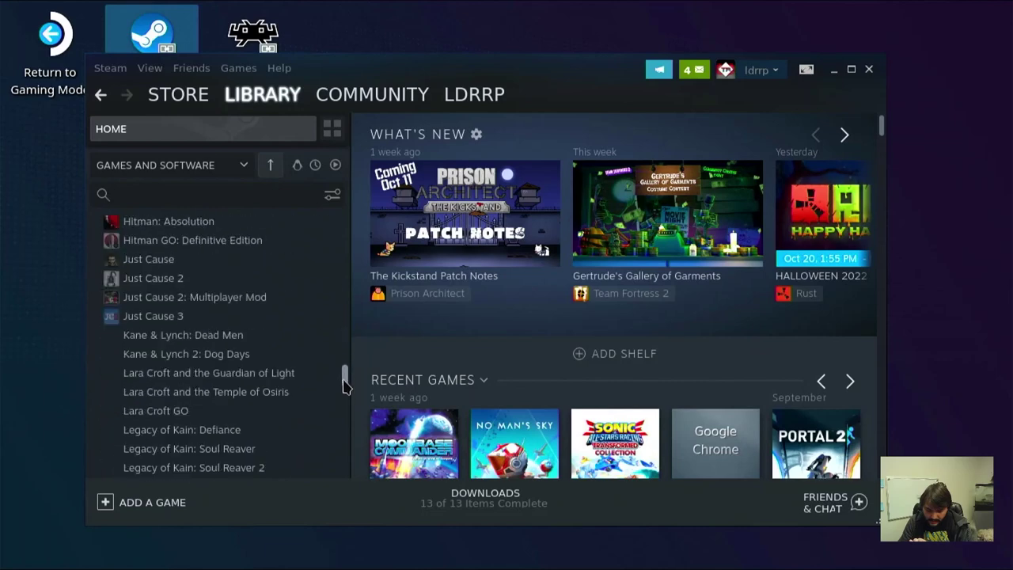
scroll(345, 430, "up", 15)
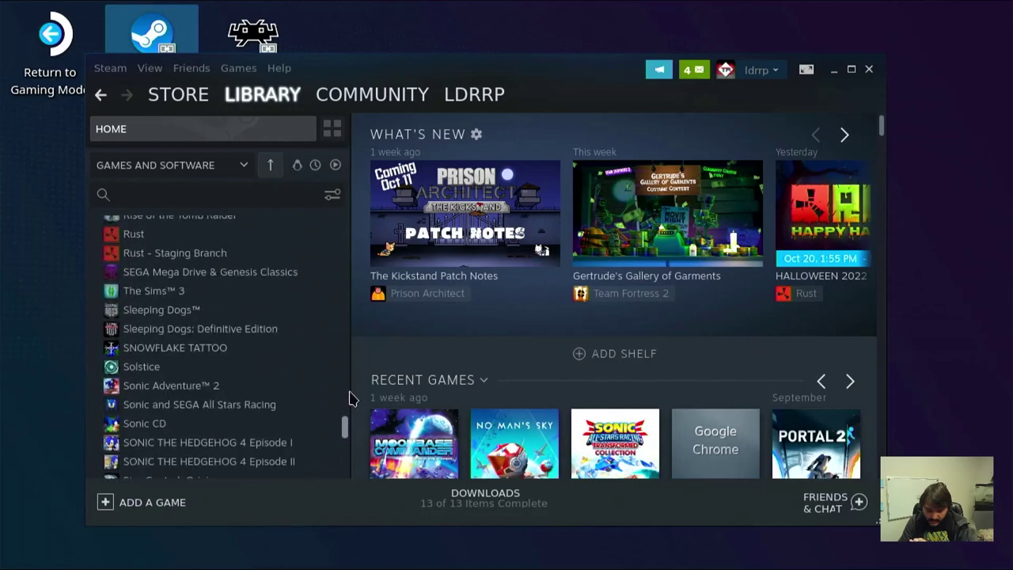
mouse_move(355, 371)
left_mouse_down()
mouse_move(355, 396)
mouse_move(355, 383)
left_mouse_up()
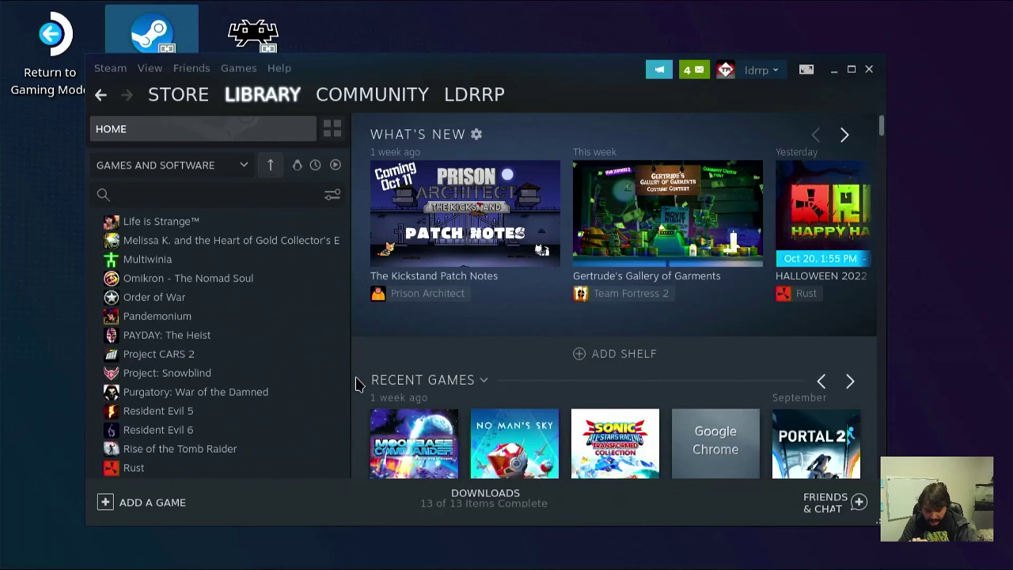
left_click(214, 203)
type("pris")
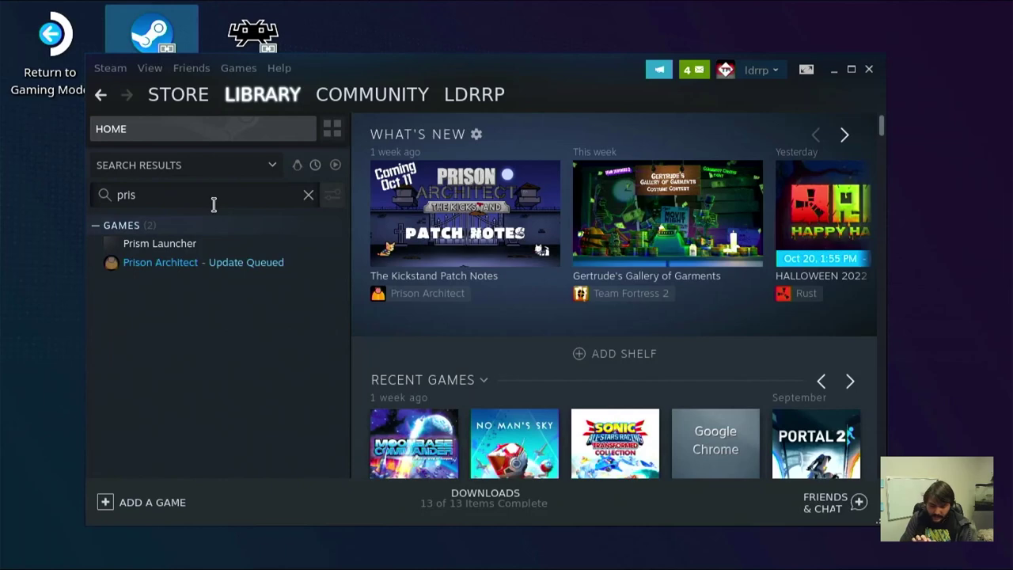
left_click(213, 247)
left_click(815, 324)
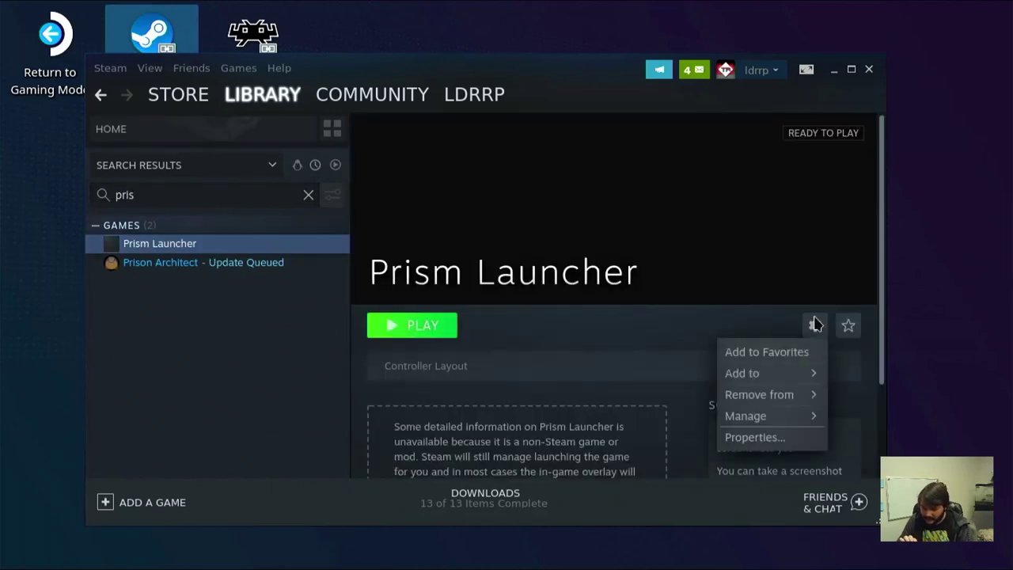
- Append -l "fabric" to Prism Launcher's Steam launch options and close Properties
left_click(772, 436)
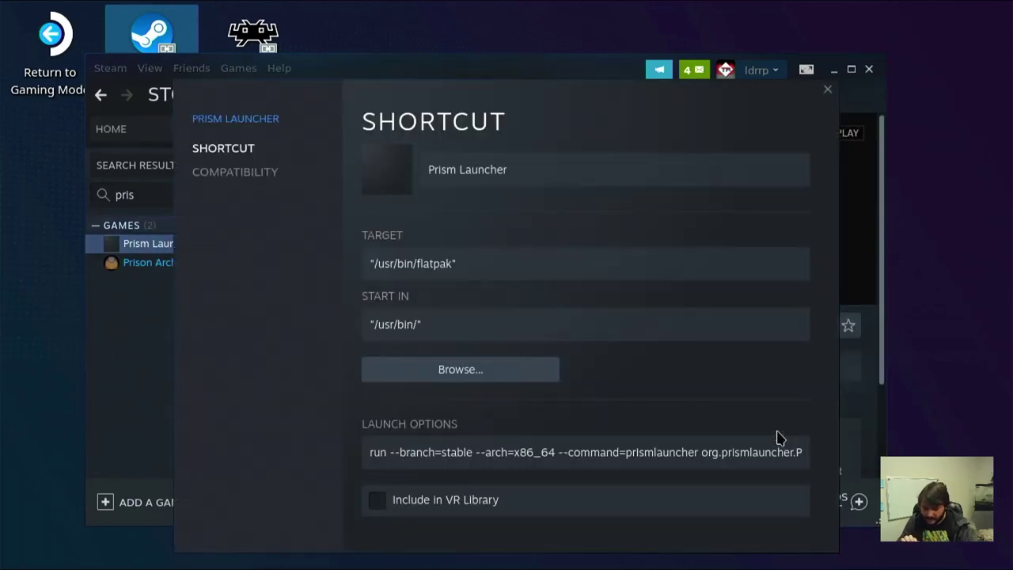
left_click_drag(727, 452, 862, 461)
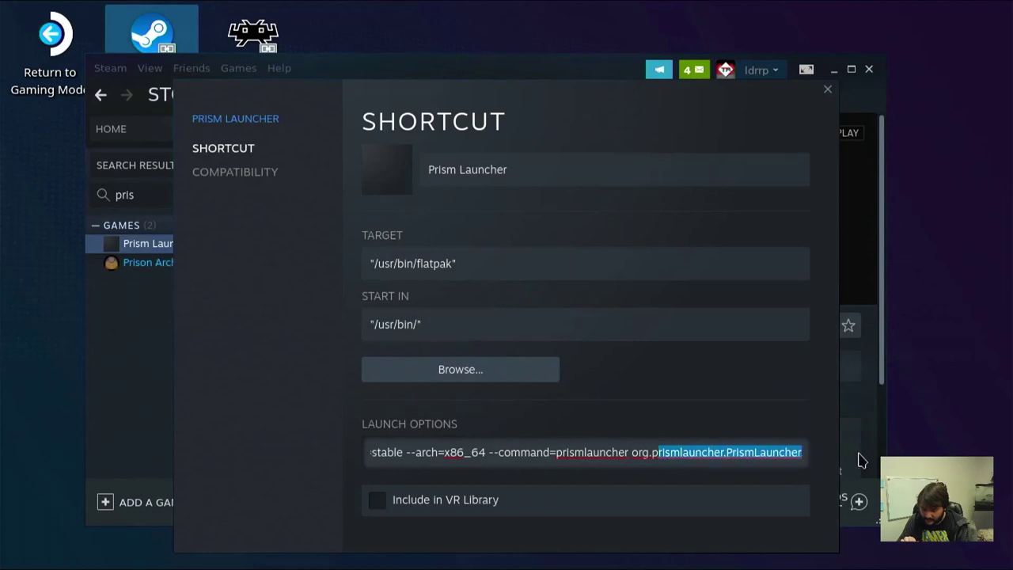
key("Right")
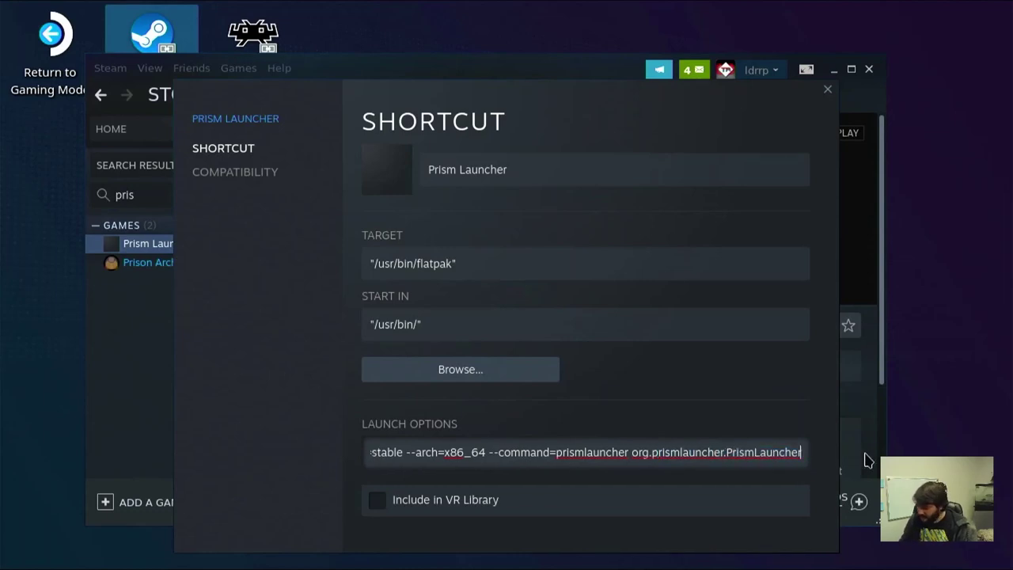
type("-")
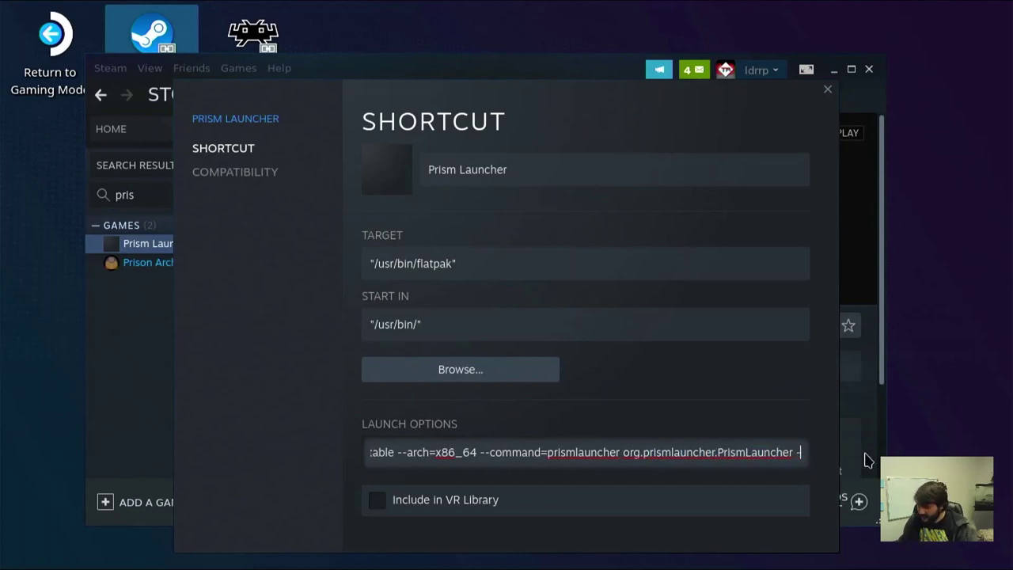
type("l")
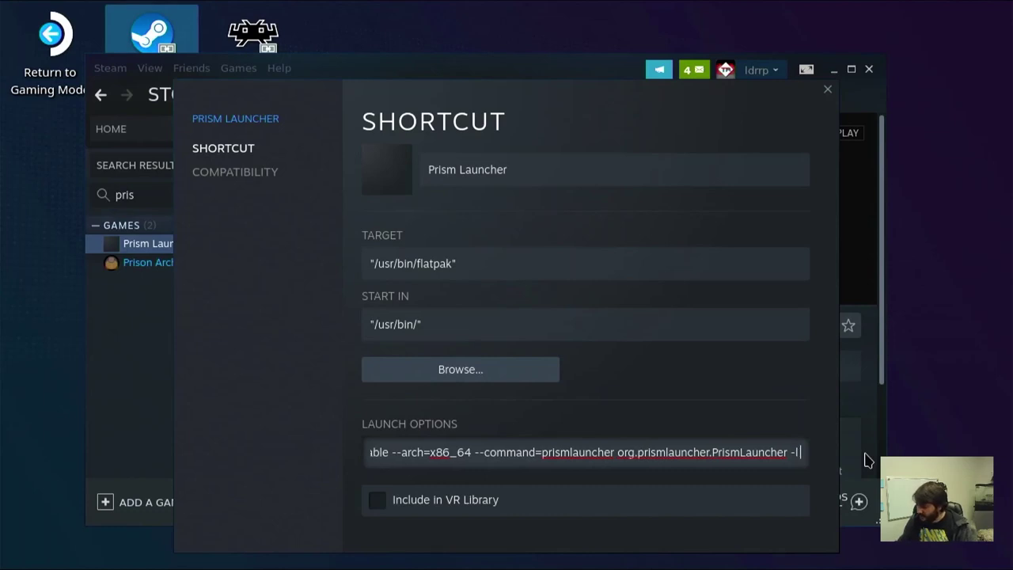
type(" \"\"")
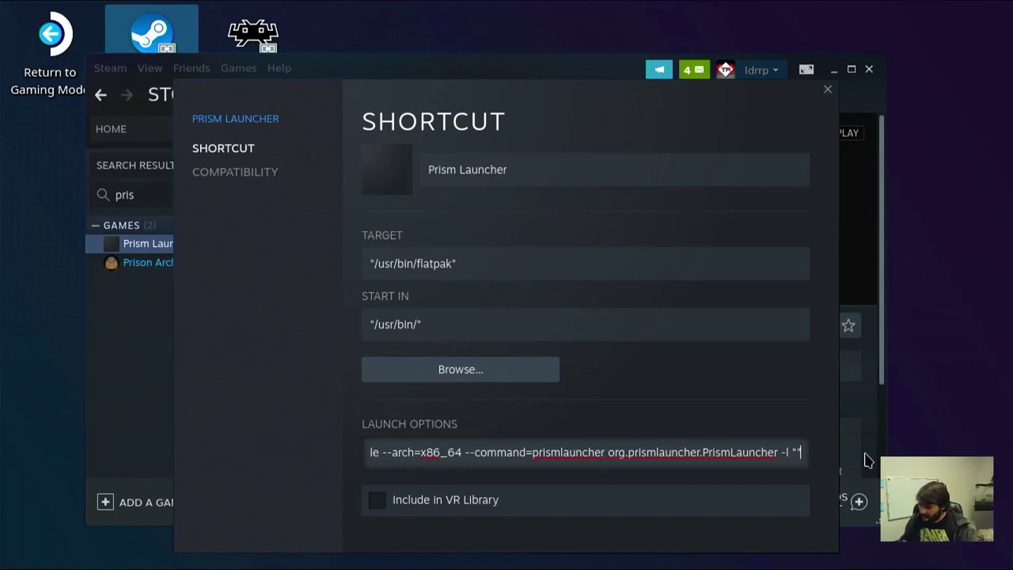
key("BackSpace")
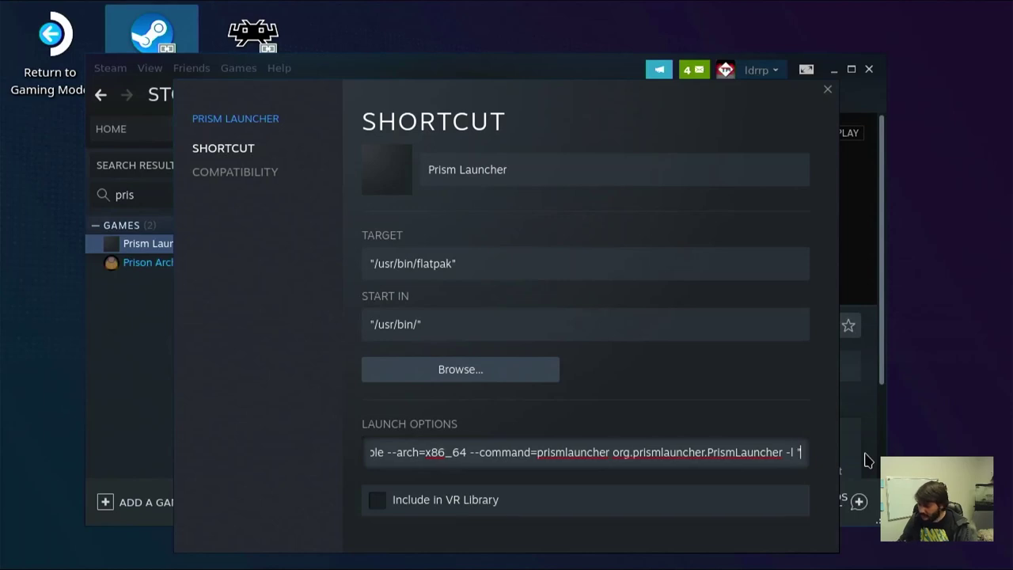
type("fabric")
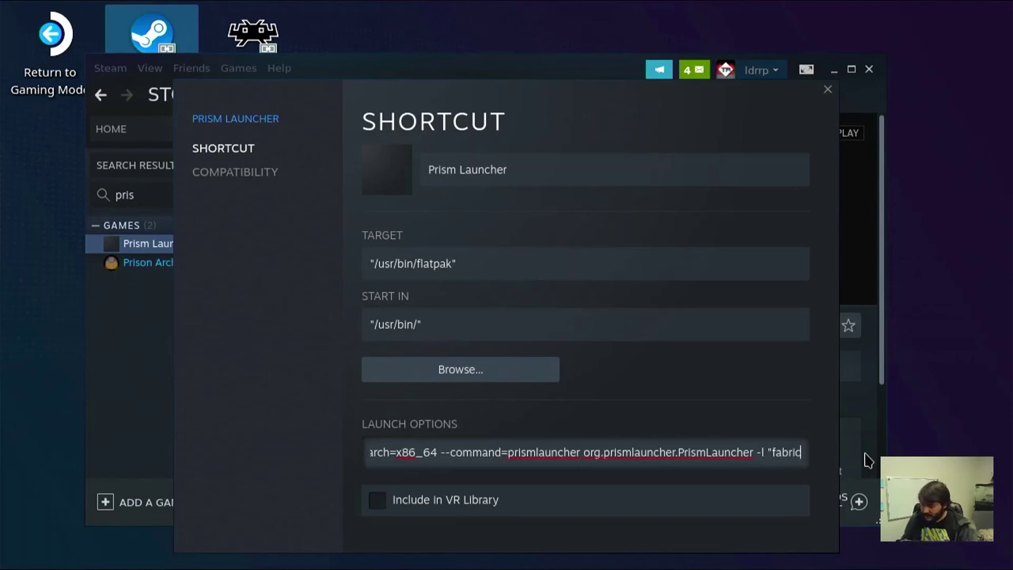
type("\"")
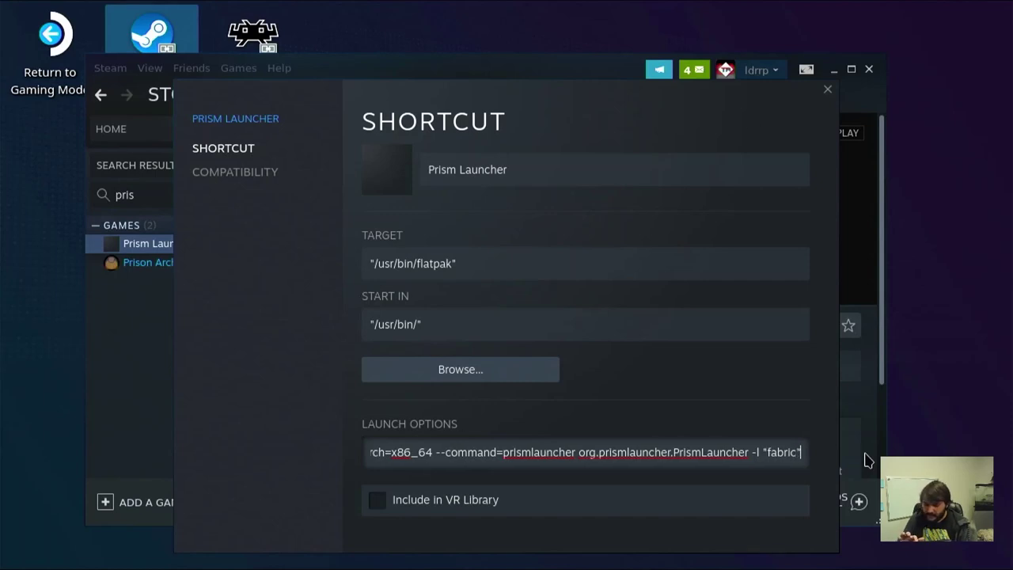
left_click(749, 118)
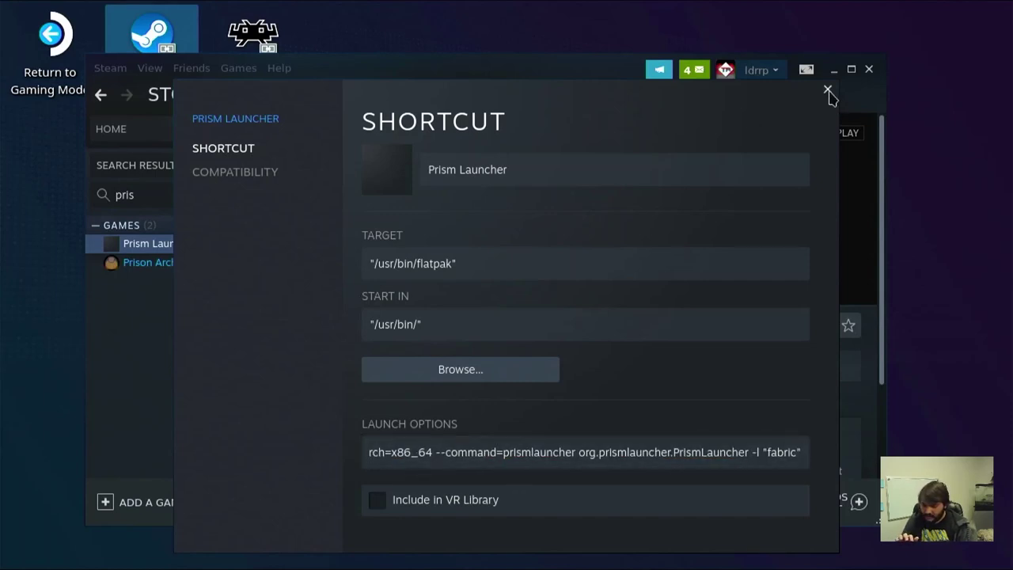
left_click(829, 94)
- Play Prism Launcher from Steam, add a Microsoft account when prompted, and close the launcher settings
left_click(429, 316)
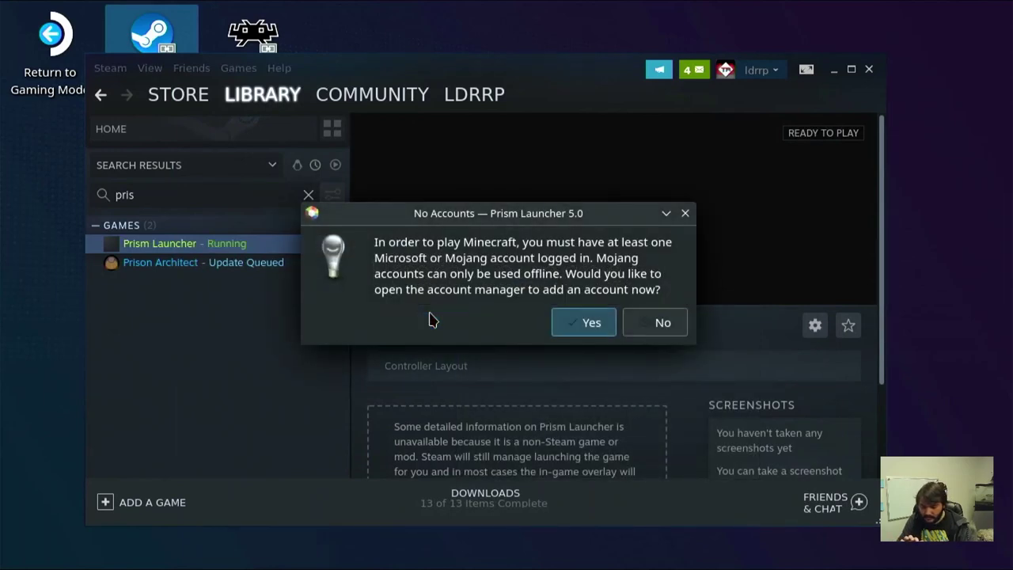
left_click(587, 319)
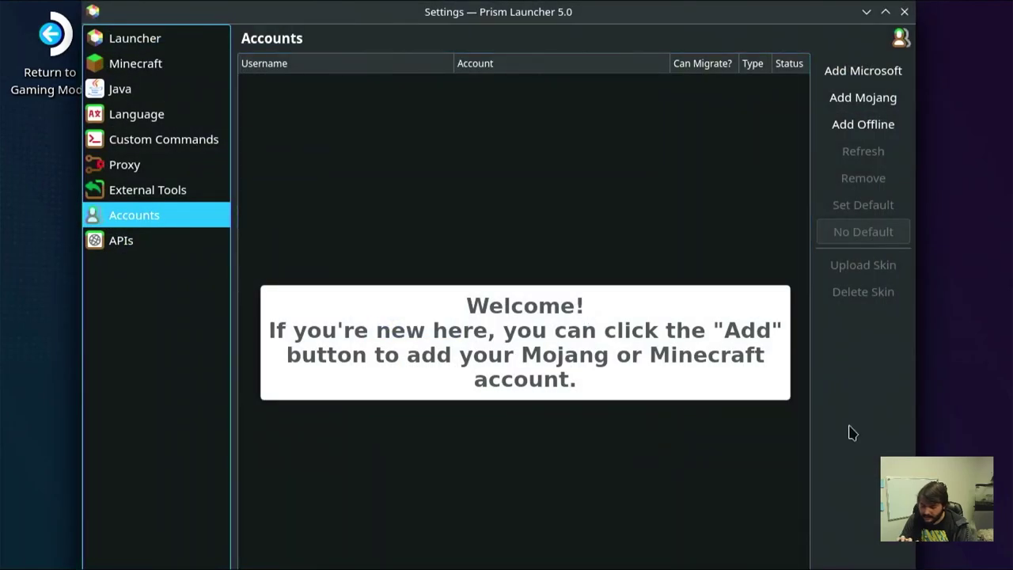
left_click(859, 98)
left_click(680, 362)
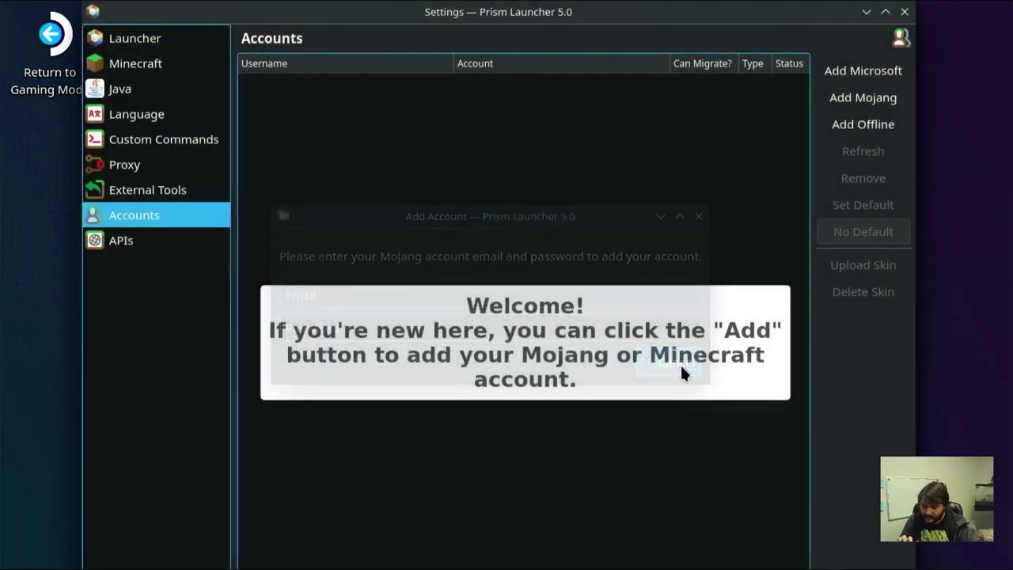
left_click(871, 71)
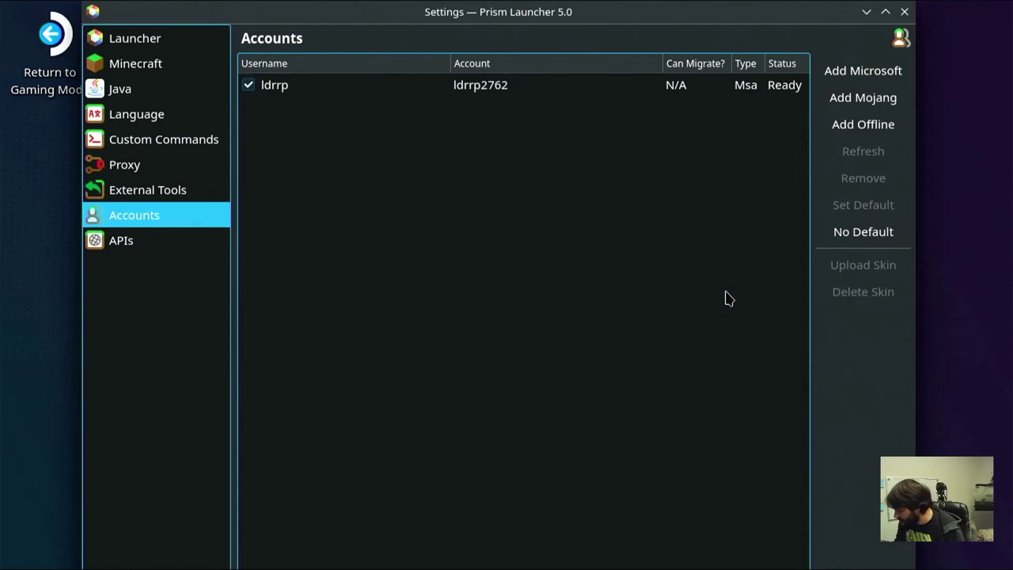
left_click(904, 12)
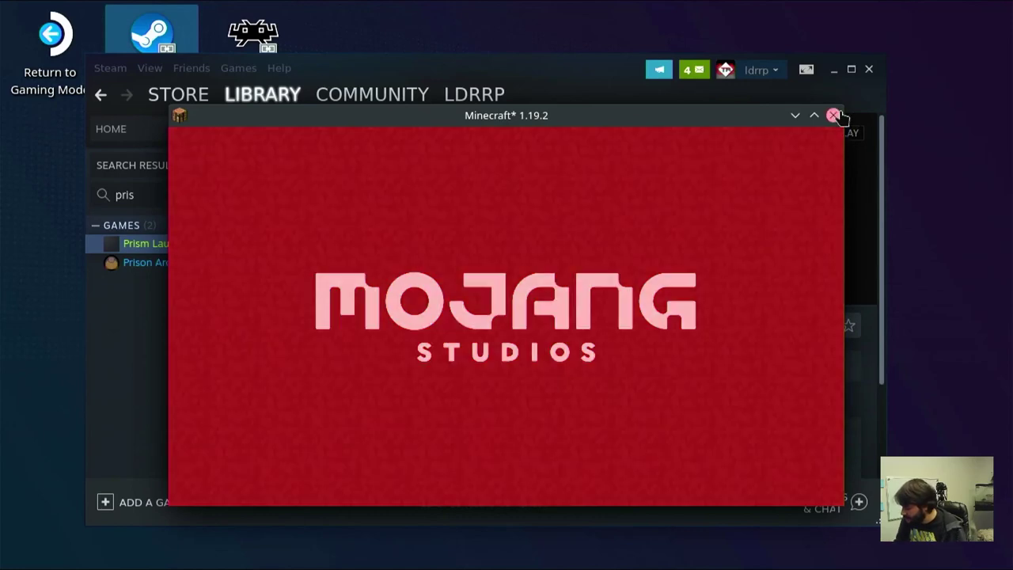
- Close Minecraft and Steam, return to Gaming Mode, and launch Prism Launcher there
left_click(833, 116)
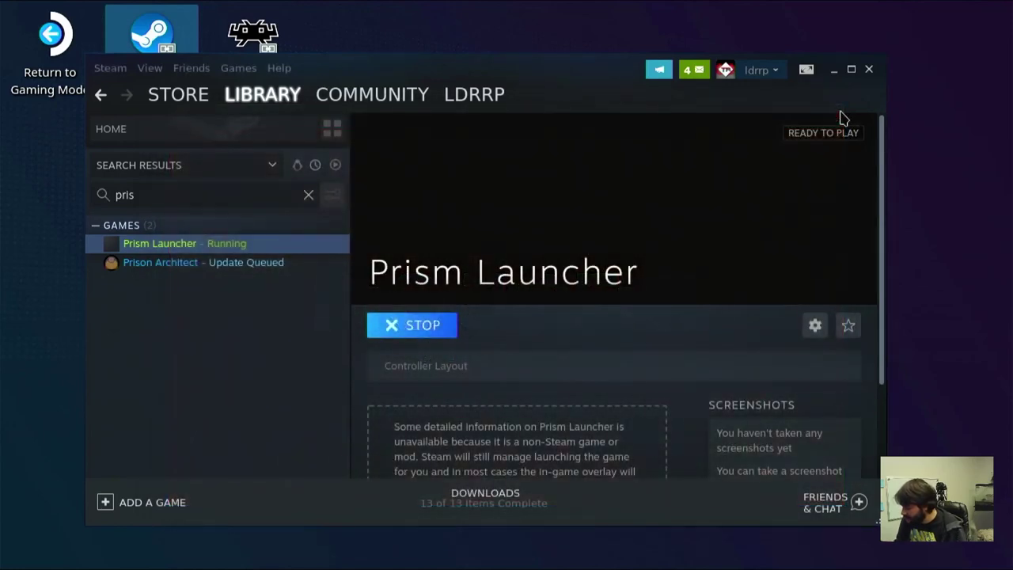
left_click(868, 69)
double_click(45, 75)
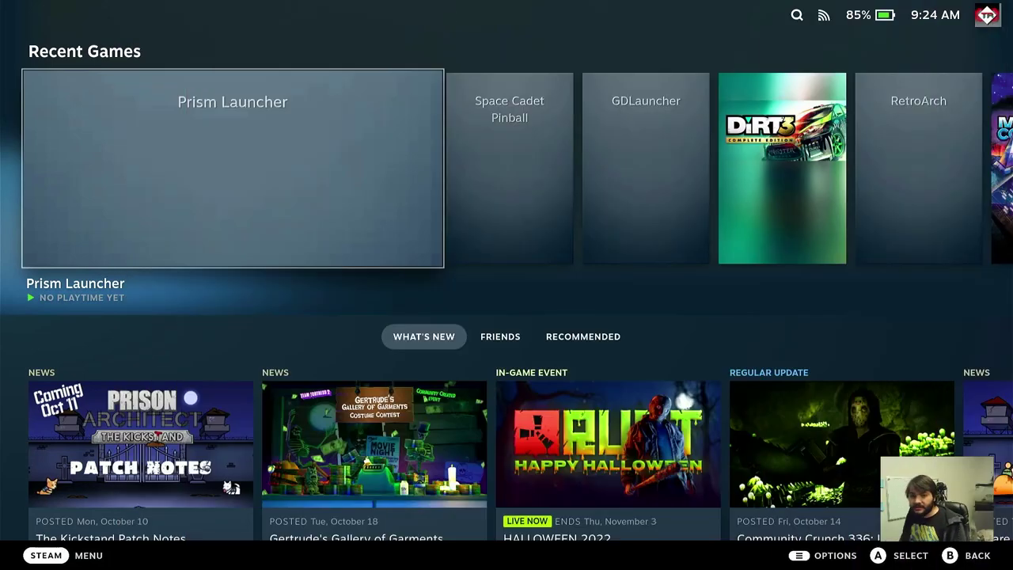
key("Return")
key("Return")
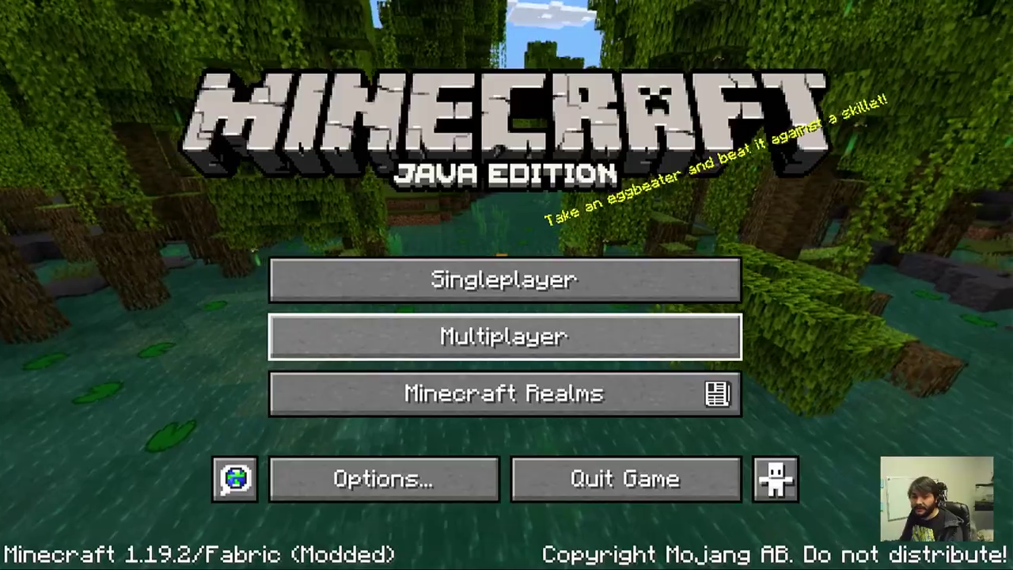
- In Multiplayer, tick 'Do not show again' on the third-party warning and proceed
left_click(505, 336)
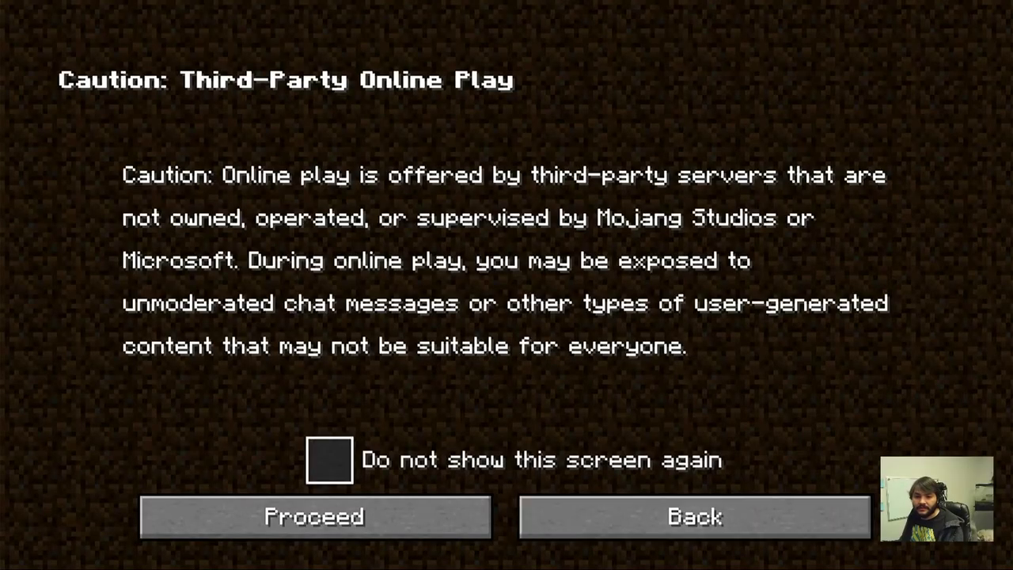
left_click(329, 460)
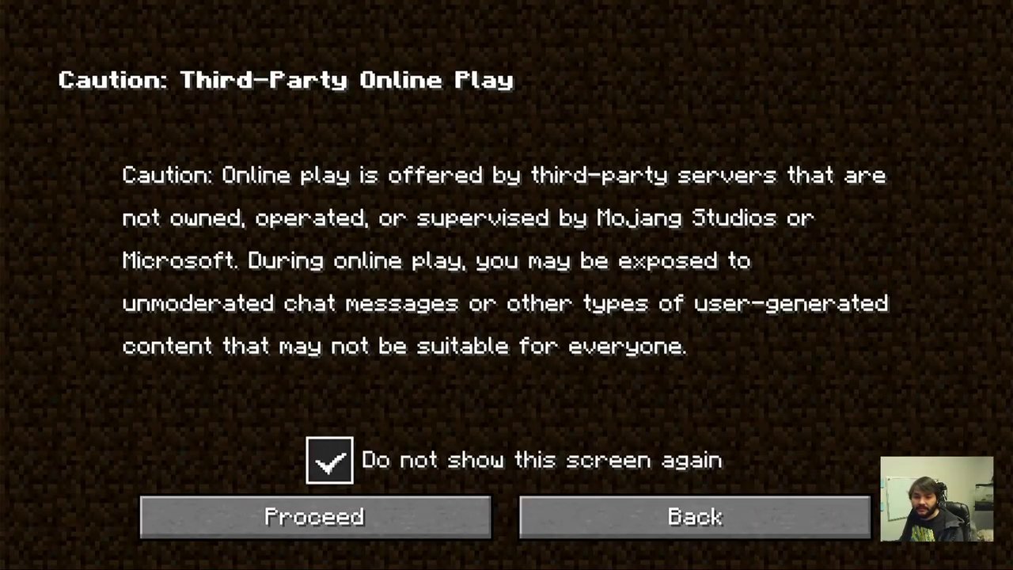
key("Up")
key("Down")
key("Return")
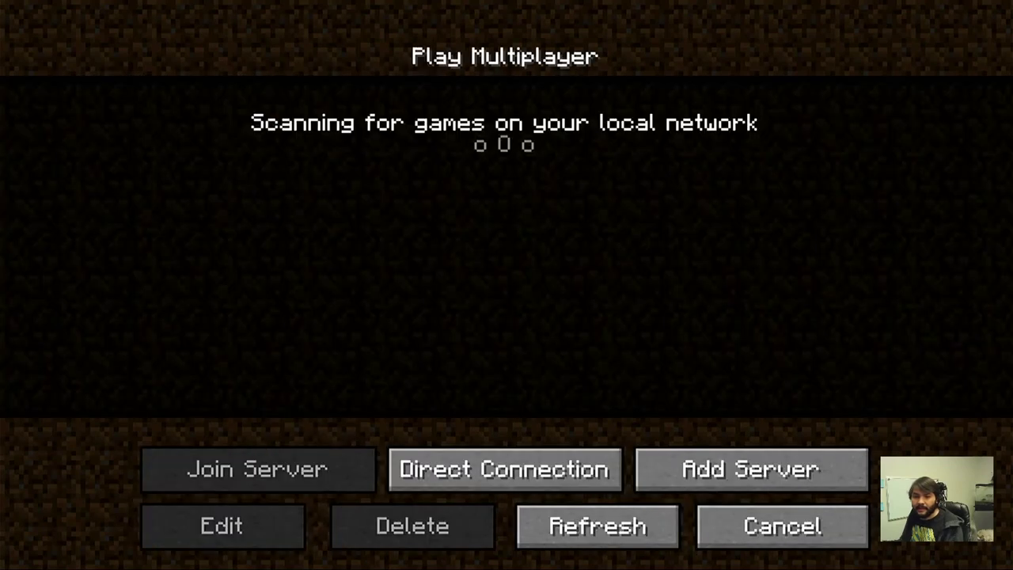
- Leave Multiplayer and quit Minecraft back to Steam's Prism Launcher page
key("Escape")
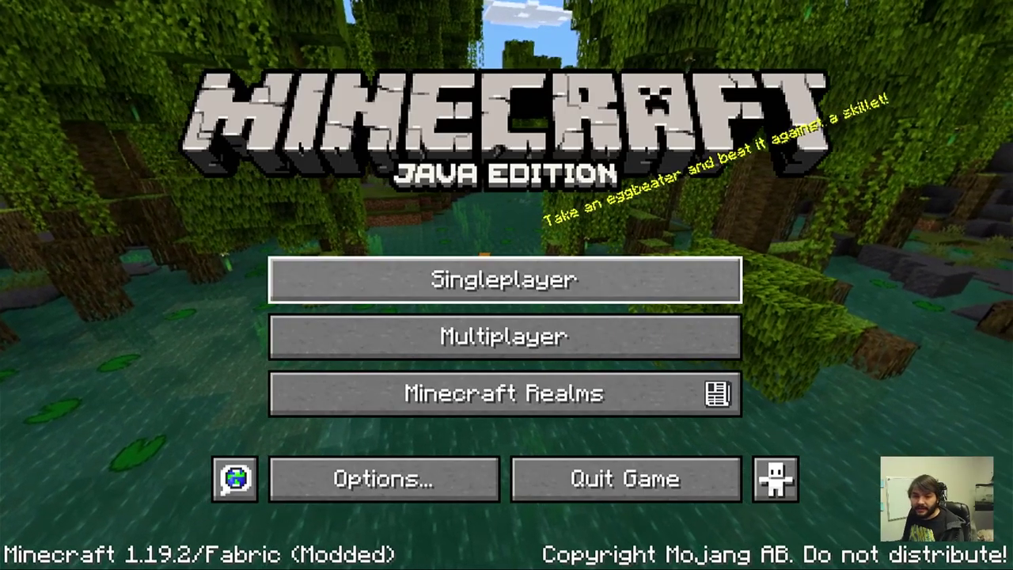
key("Tab")
key("Tab")
key("Tab")
key("Tab")
key("Tab")
key("Tab")
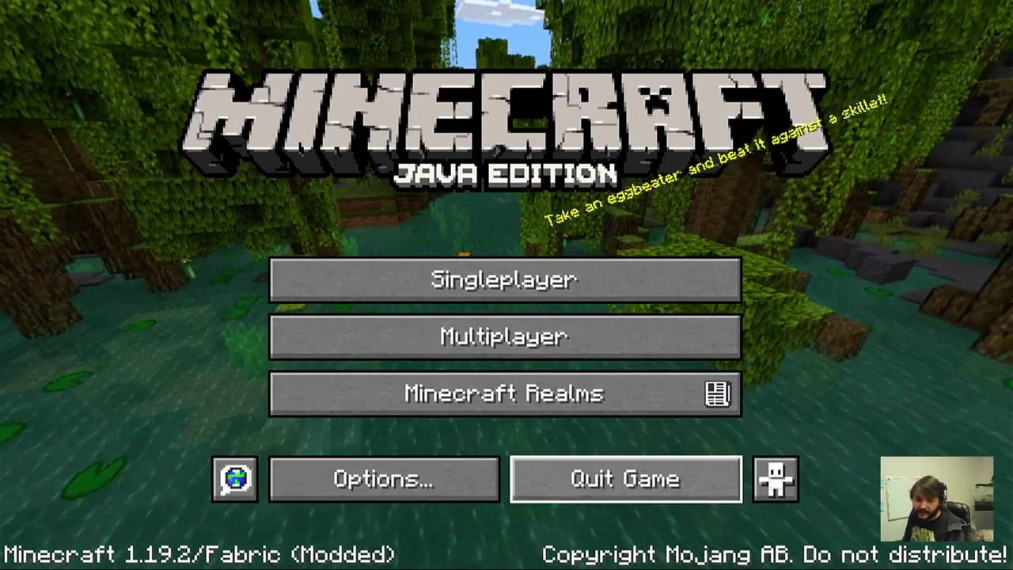
key("Return")
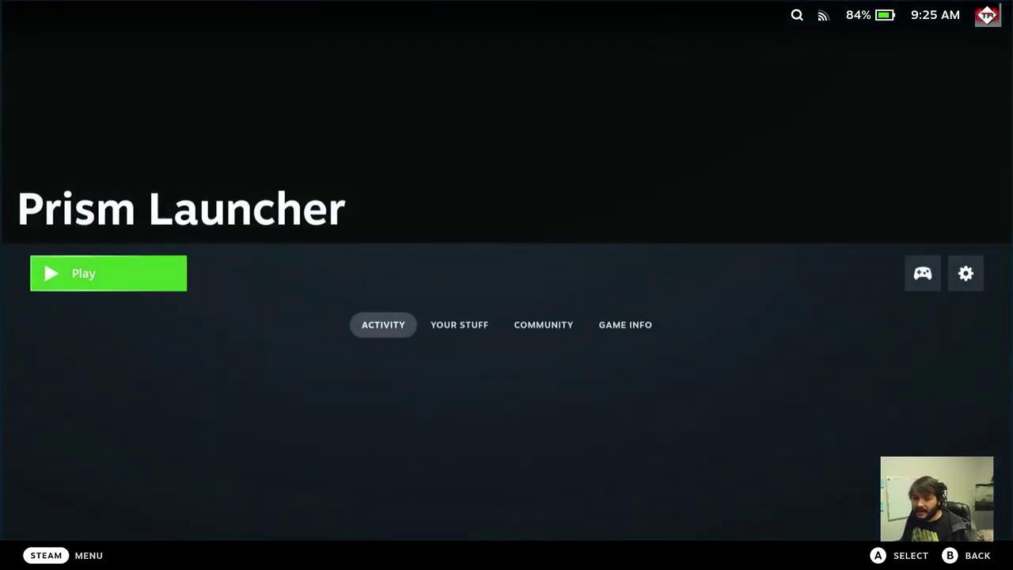